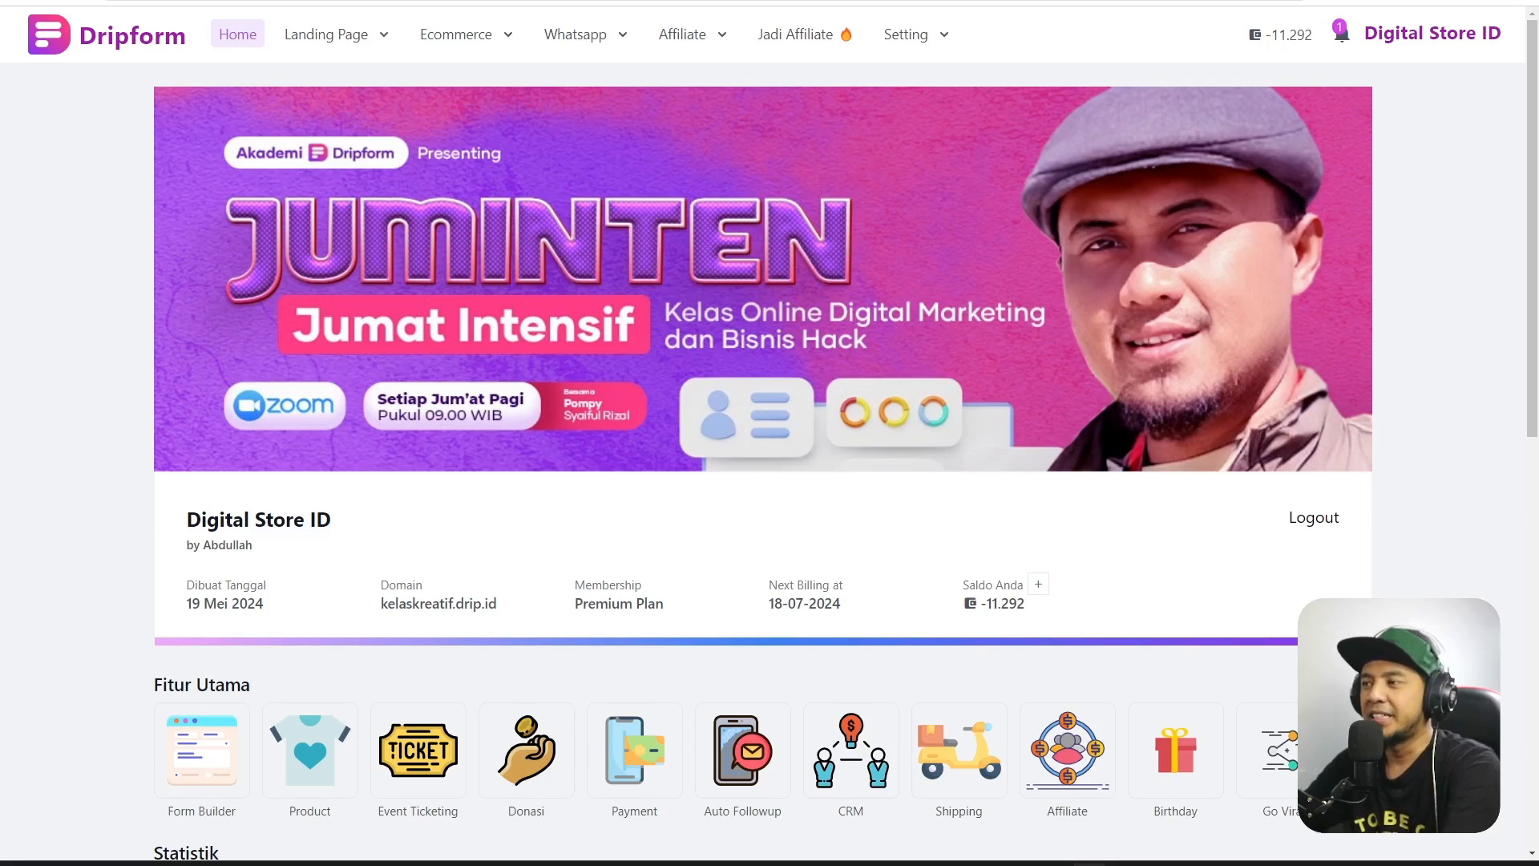
Open the Landing Page menu in the top bar.
left_click(326, 34)
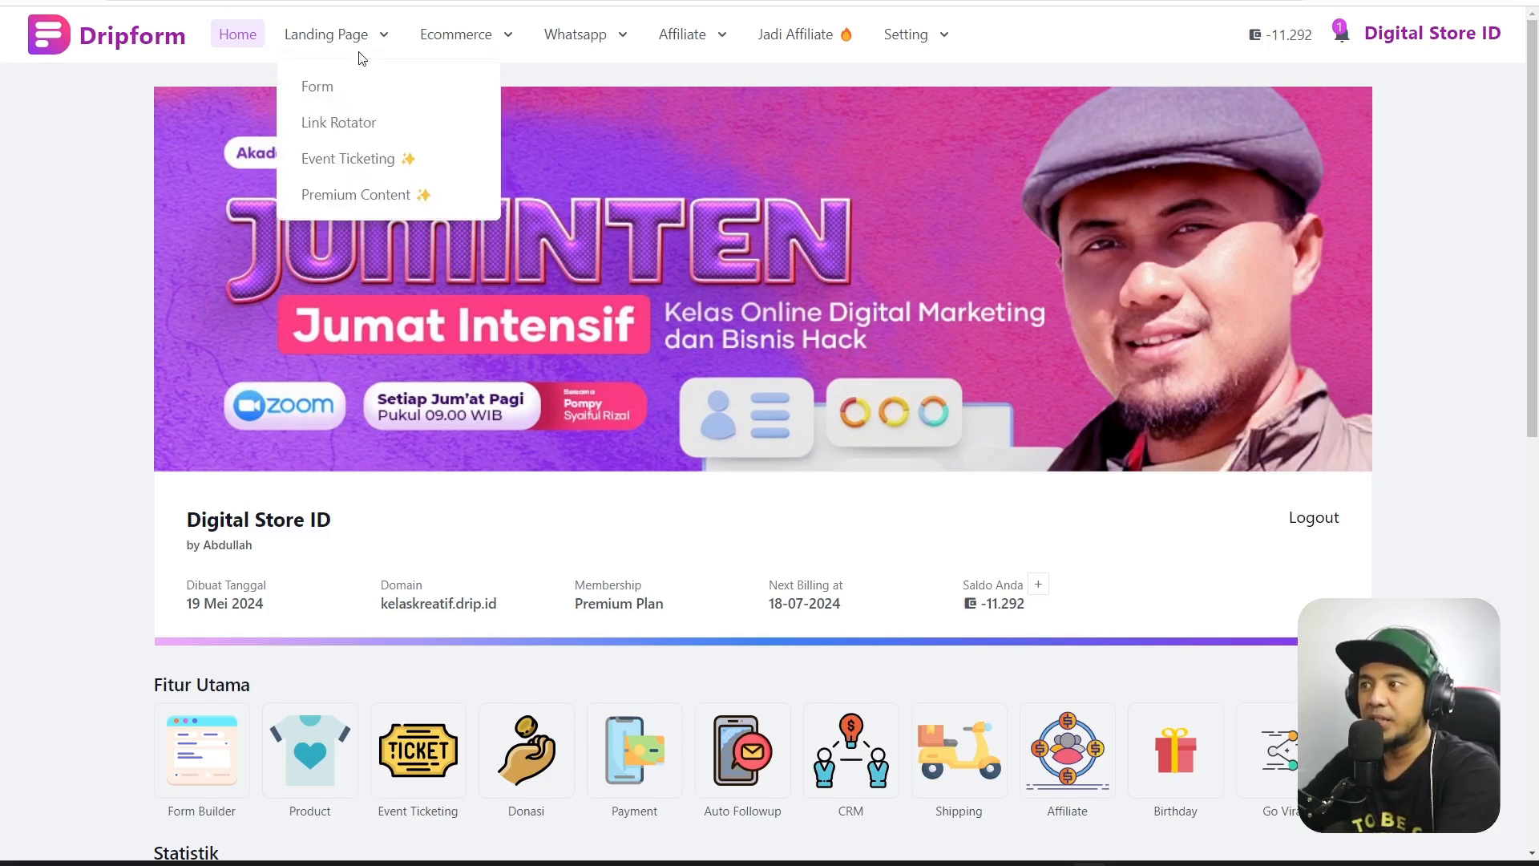
Go to the form list and start a new form from the Produk Fisik template.
left_click(358, 87)
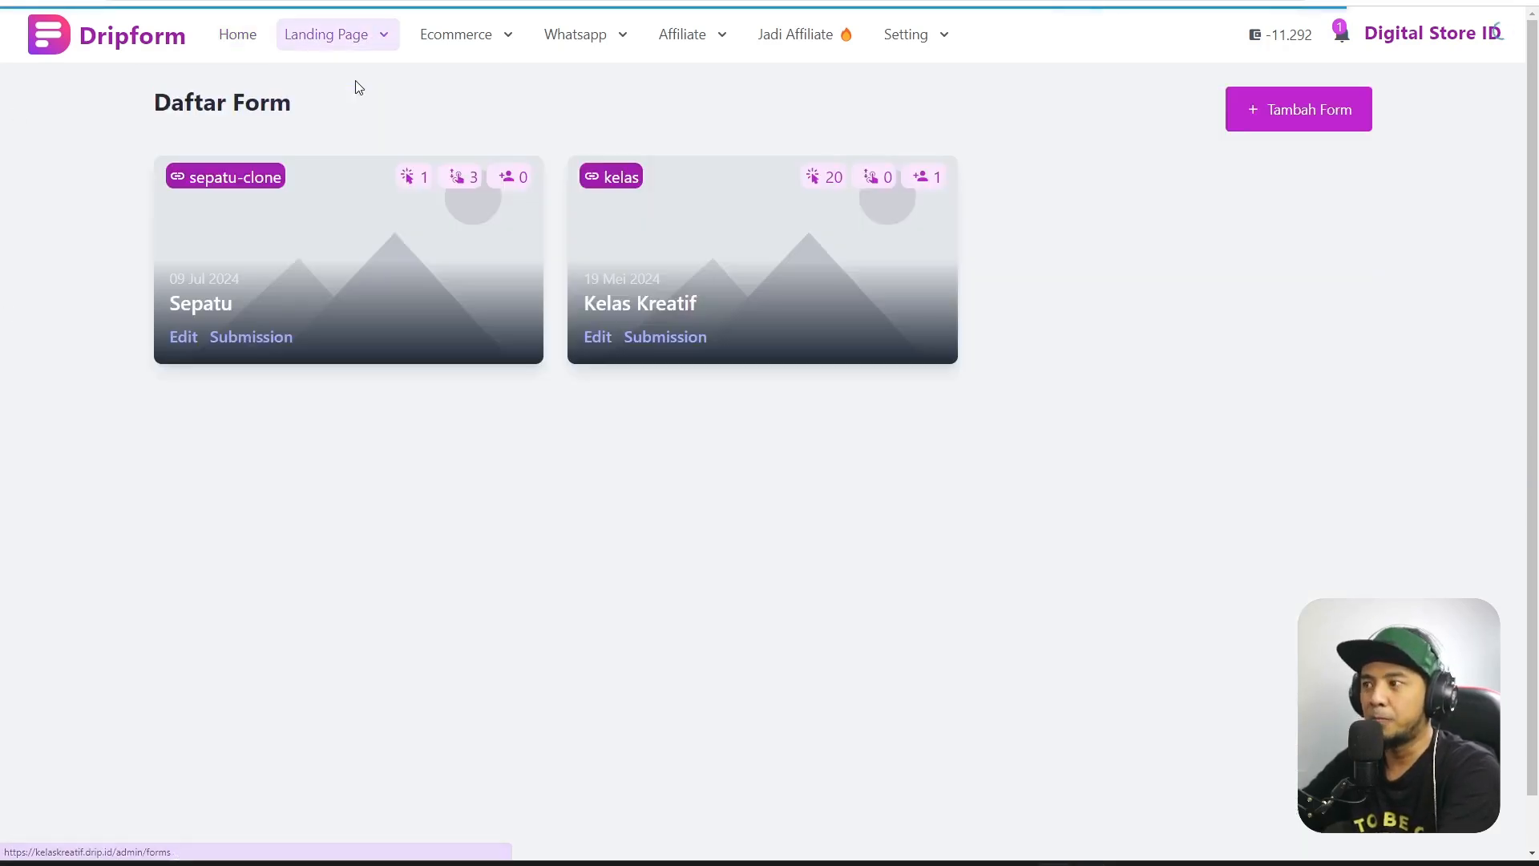
left_click(1315, 124)
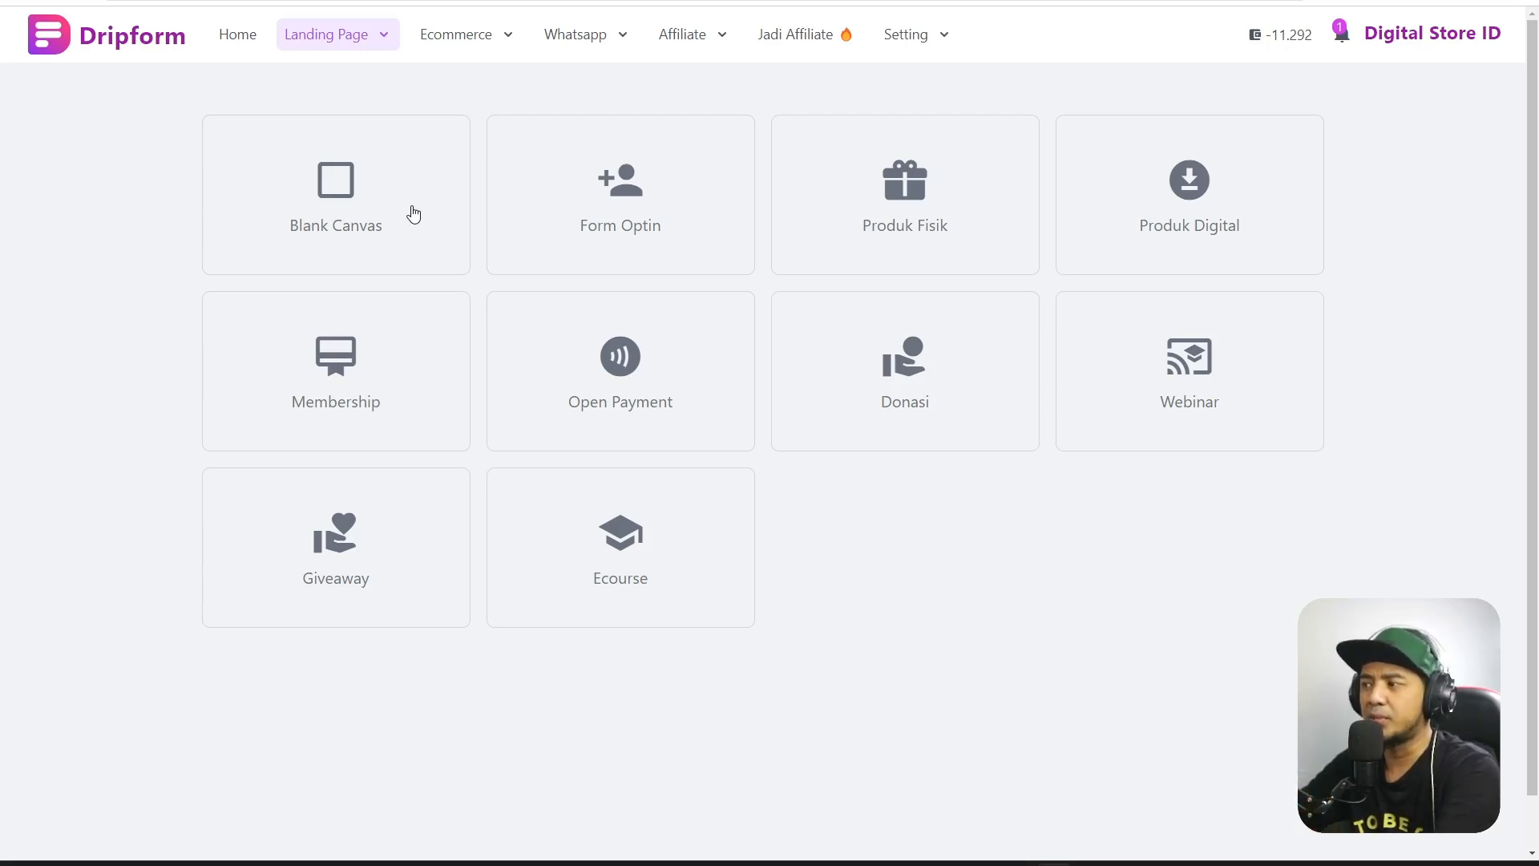
left_click(930, 197)
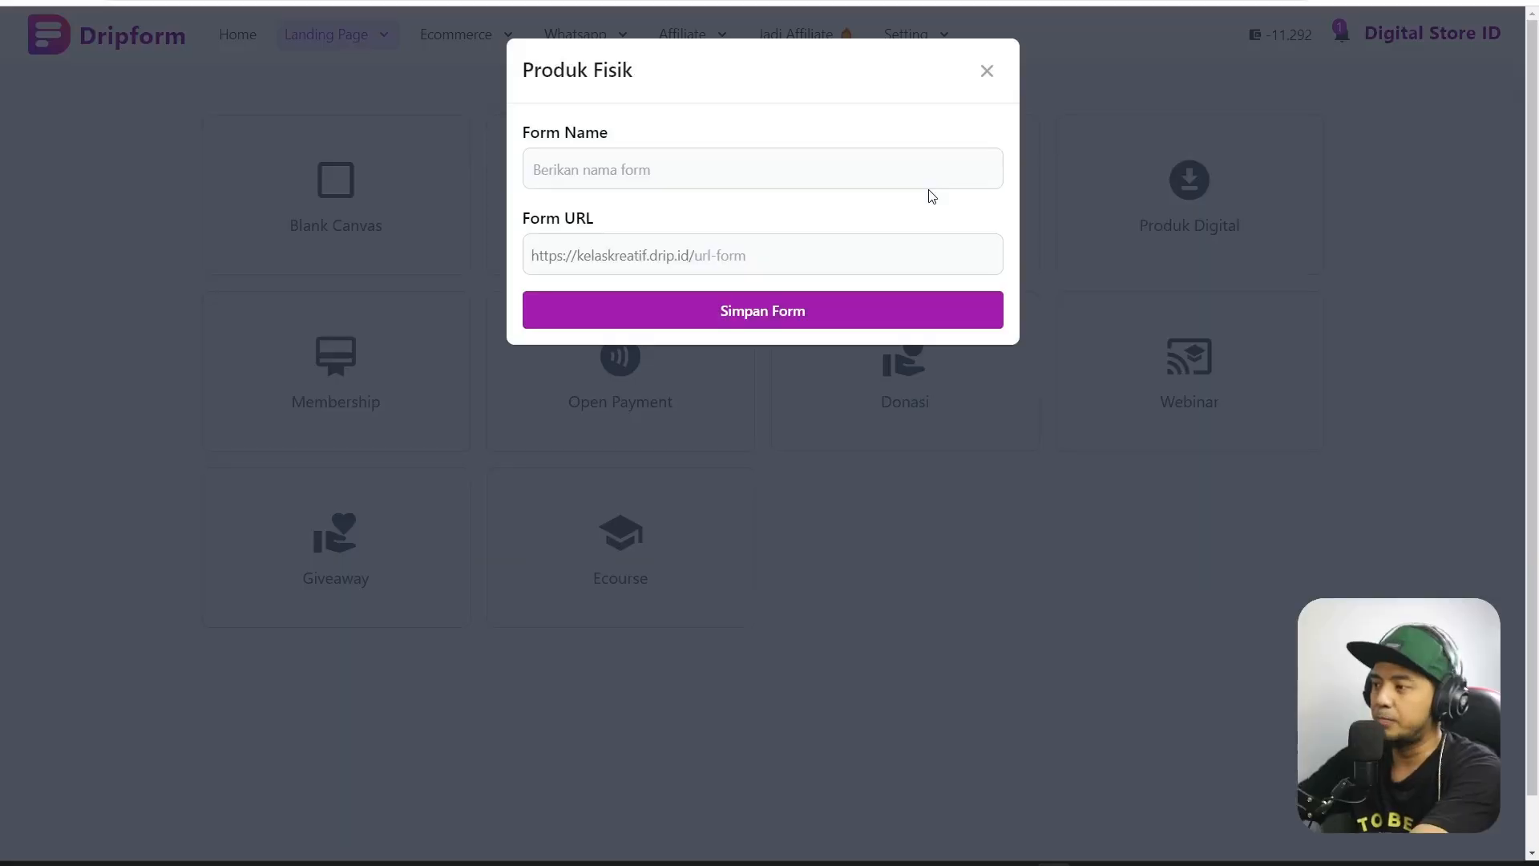
Name the form 'Sepatu Mbois' with URL path 'sepatu' and save it.
left_click(886, 168)
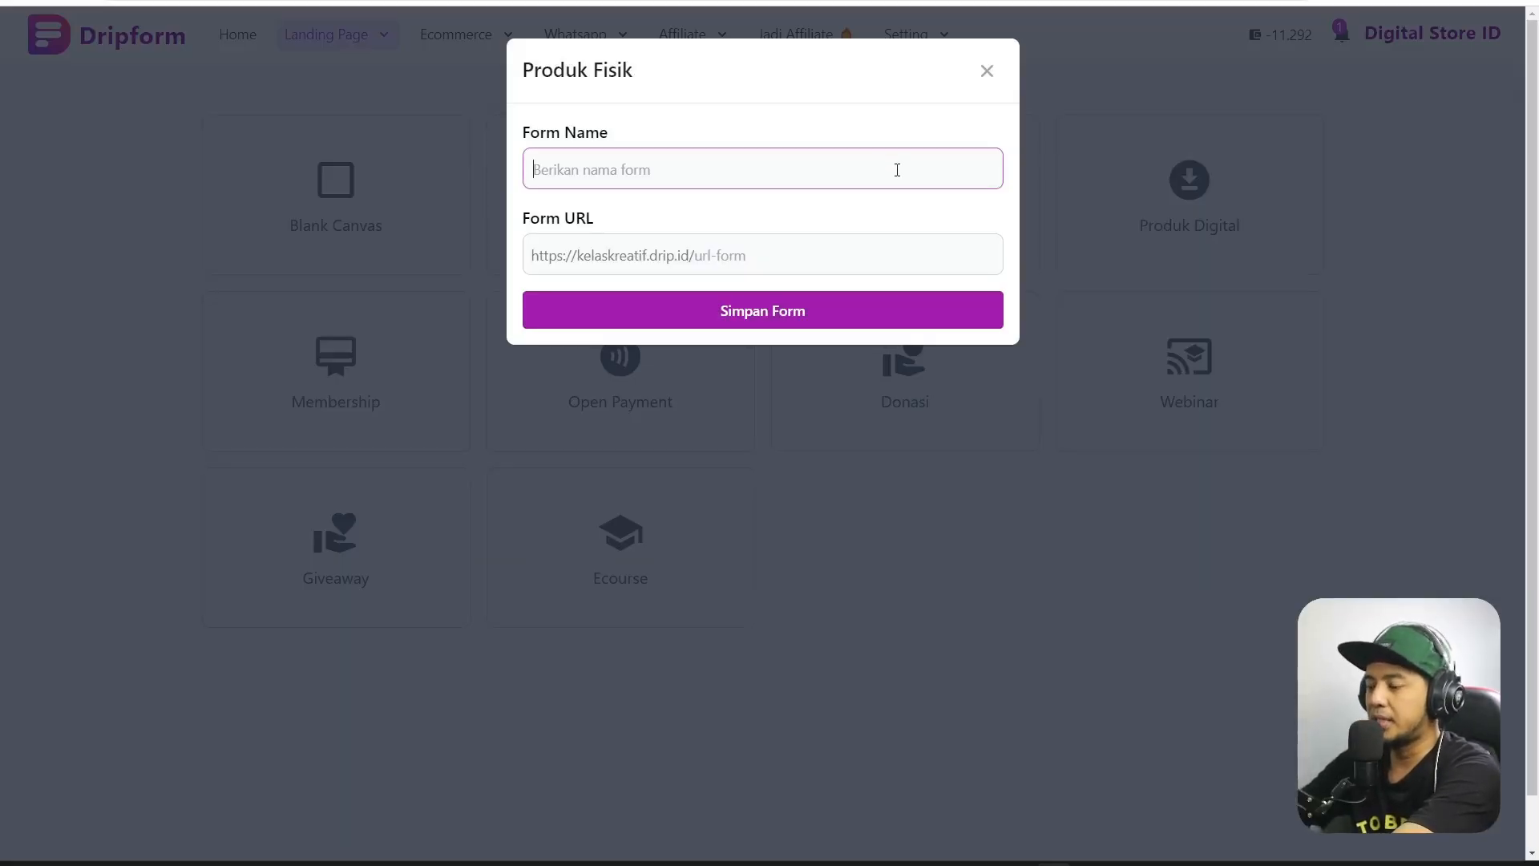
type("Se")
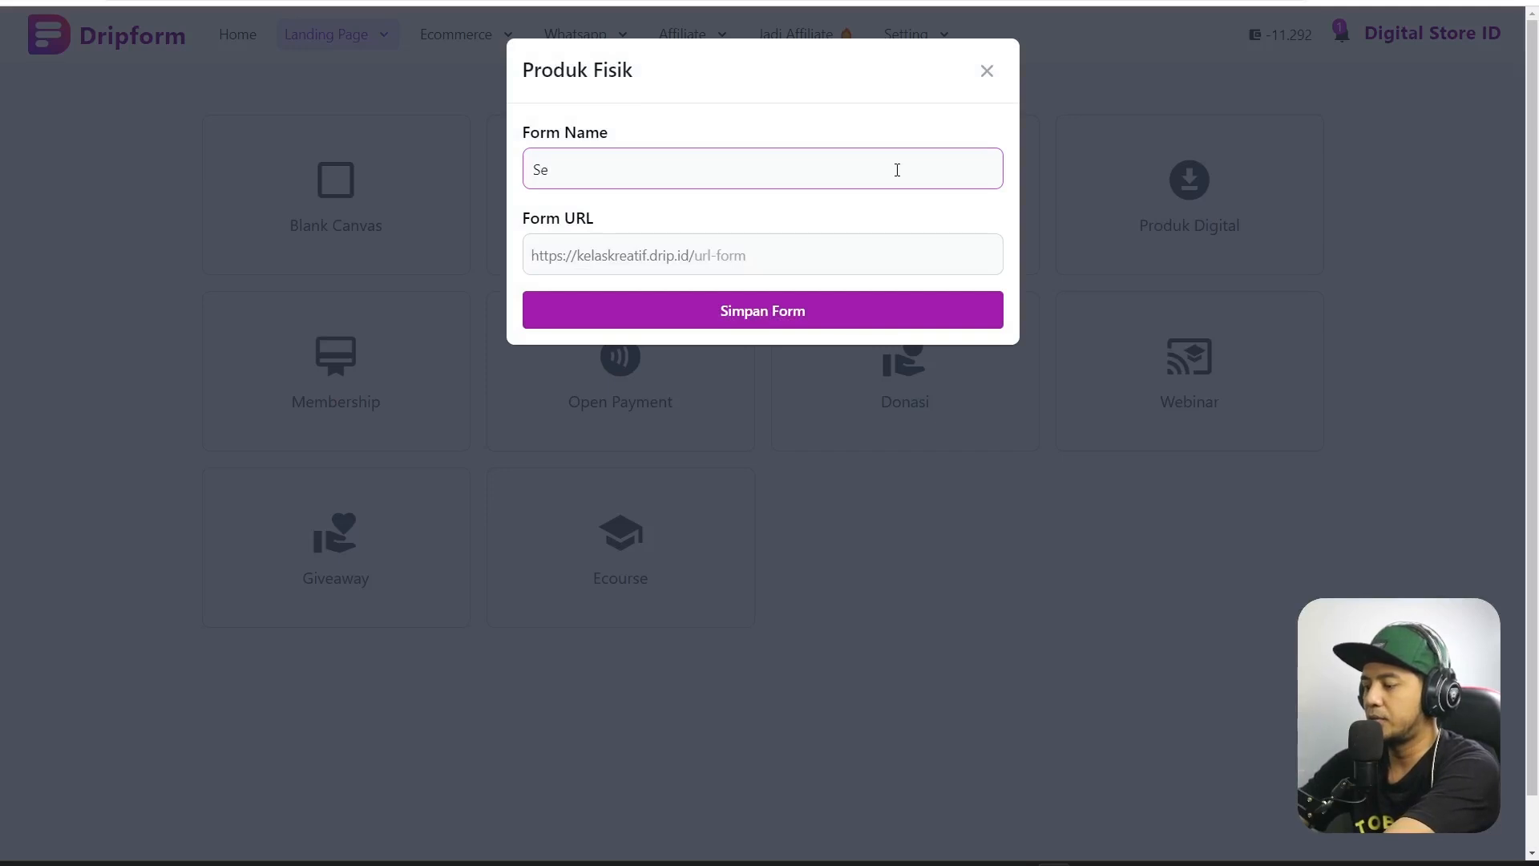
type("oat")
key("BackSpace")
key("BackSpace")
key("BackSpace")
key("BackSpace")
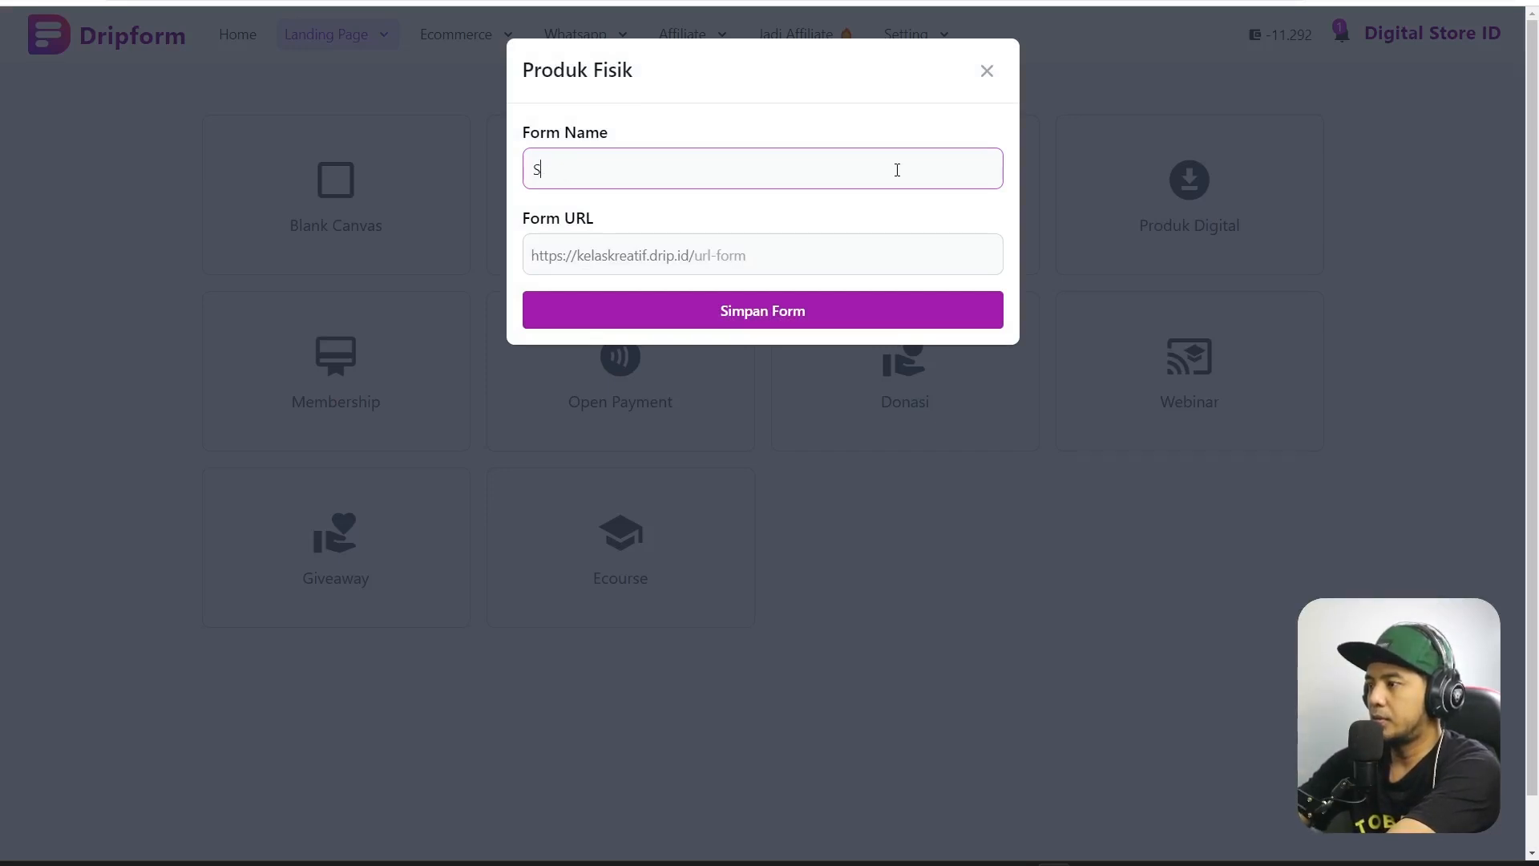
type("patu M")
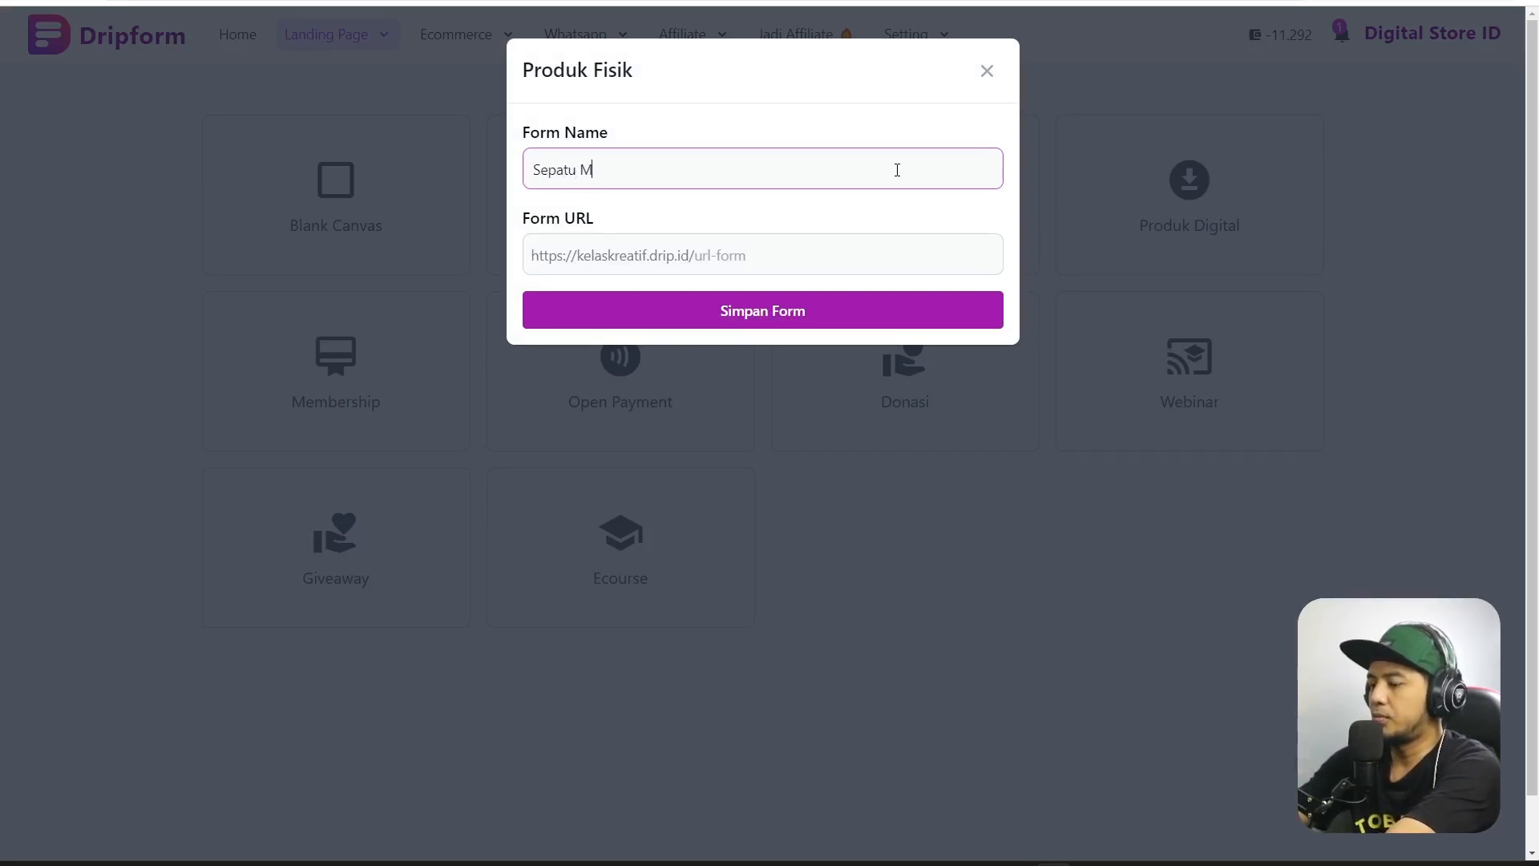
type("bois")
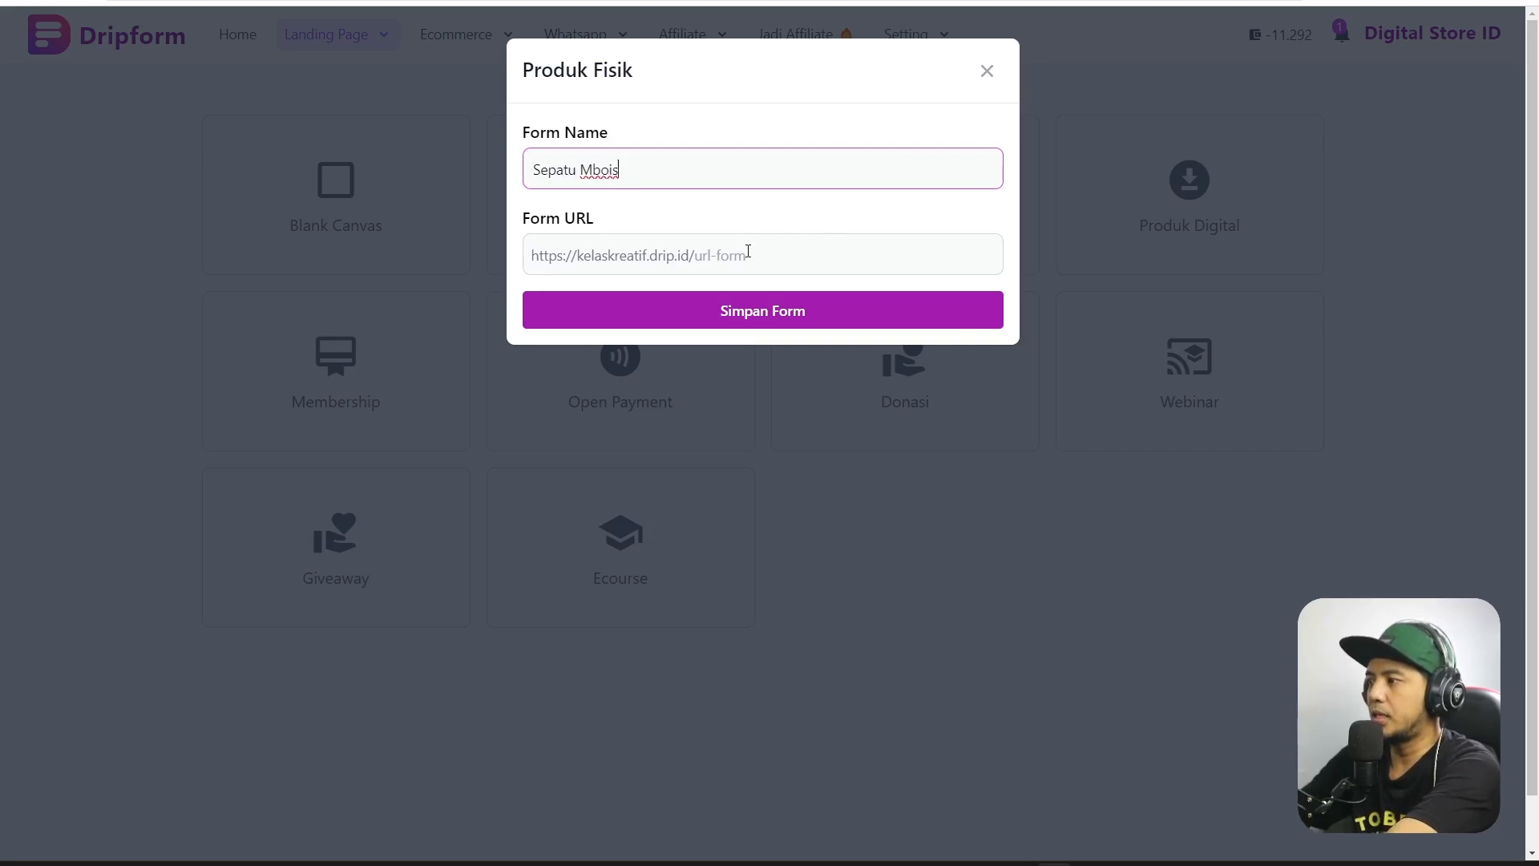
left_click(748, 252)
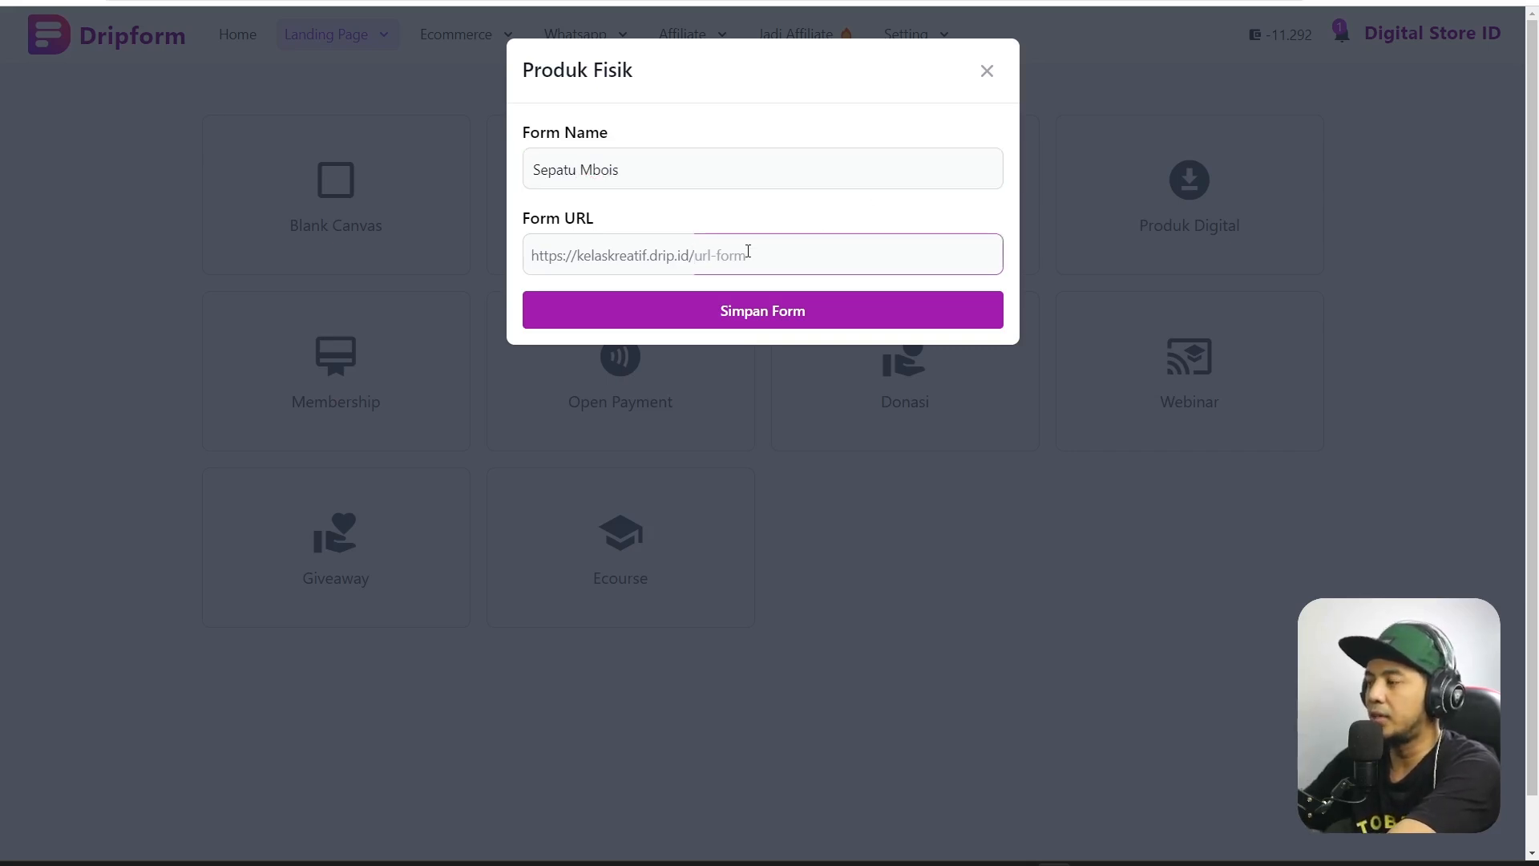
type("se")
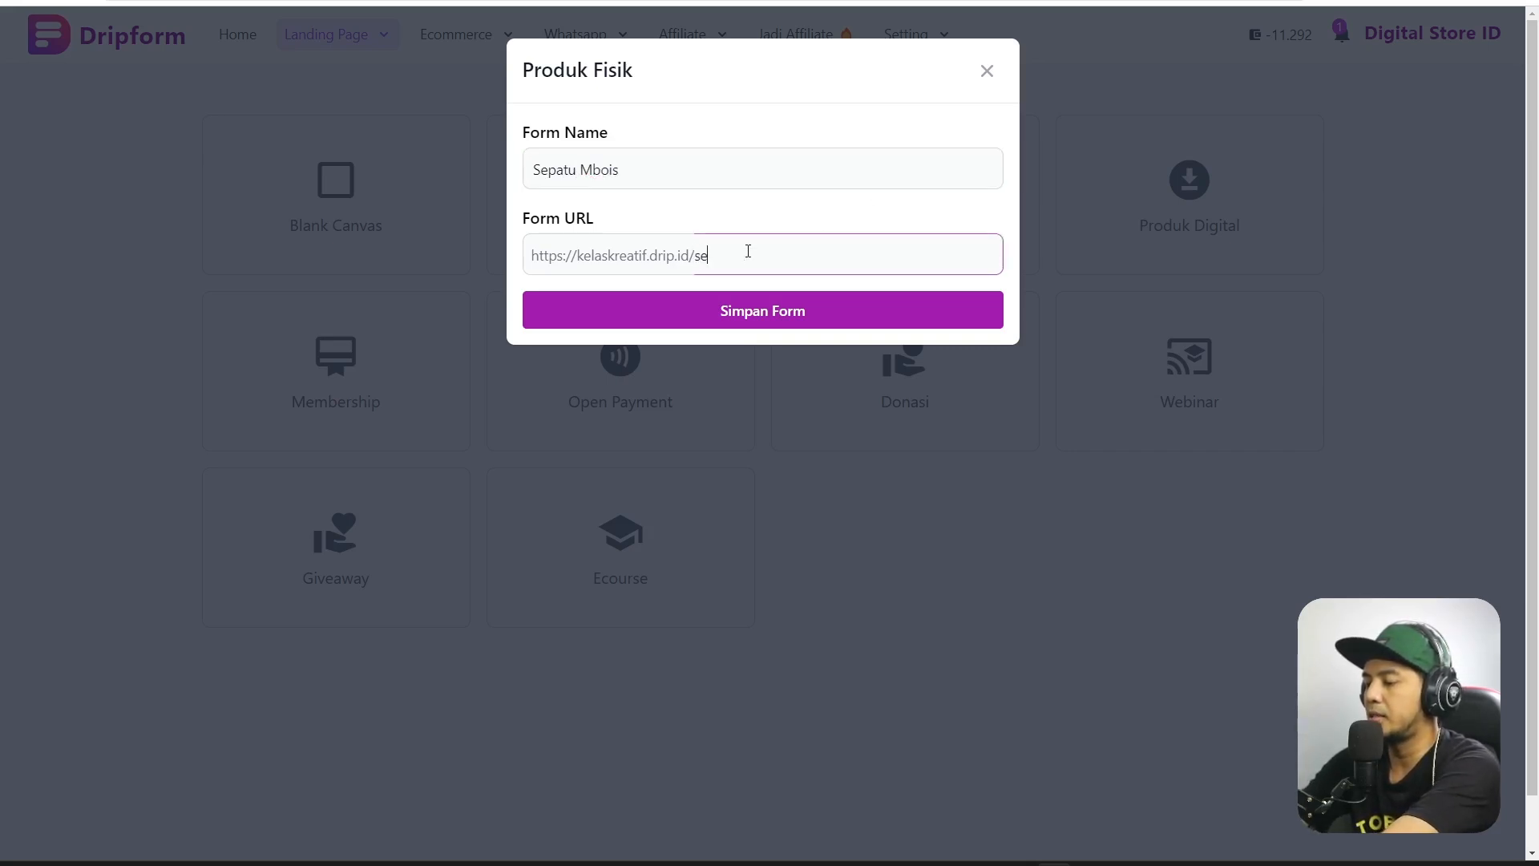
type("patu")
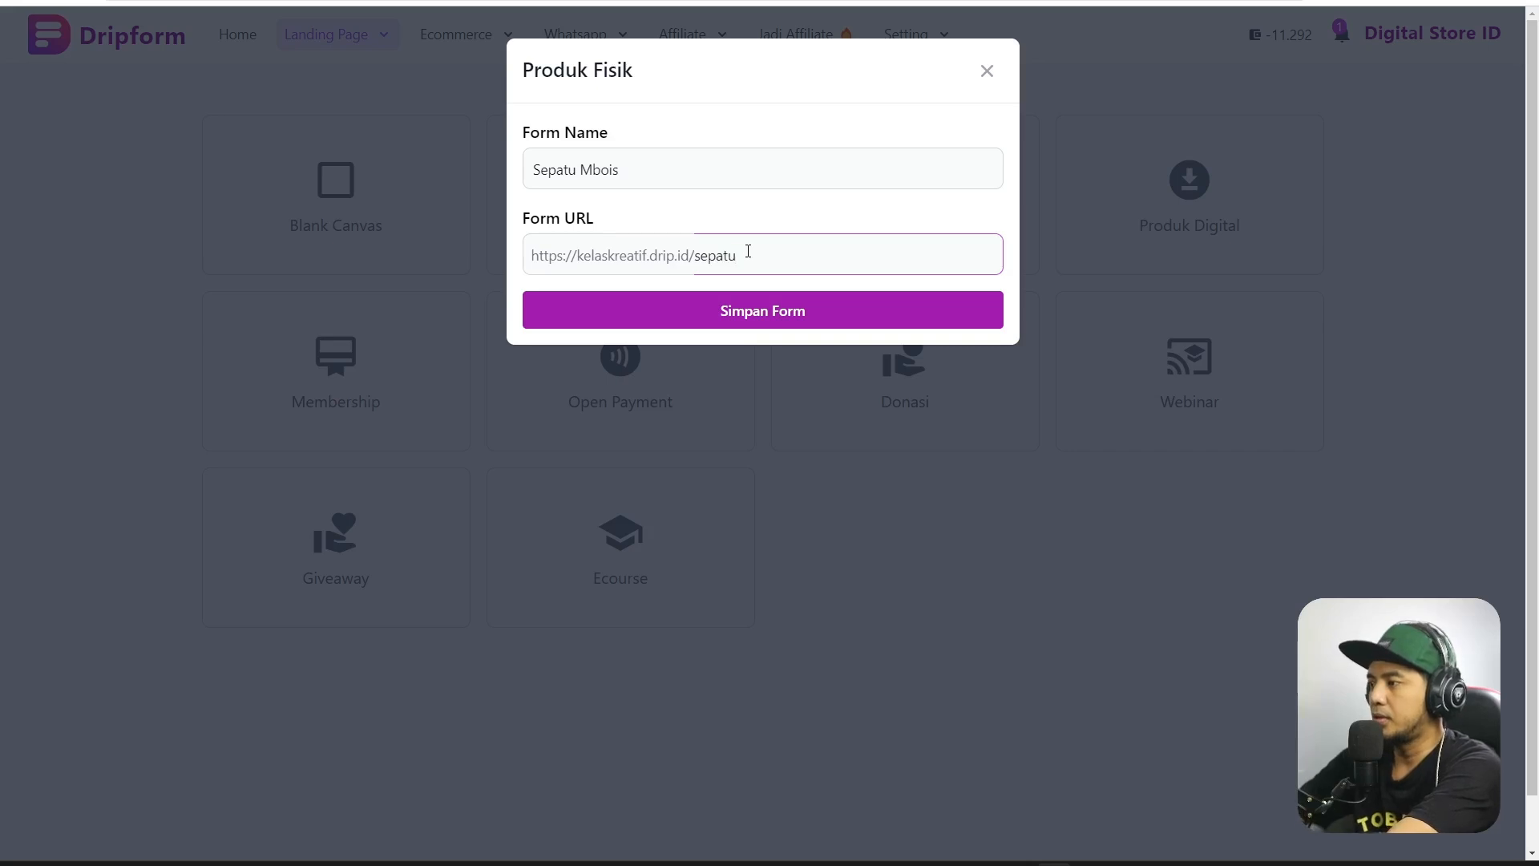
left_click(790, 212)
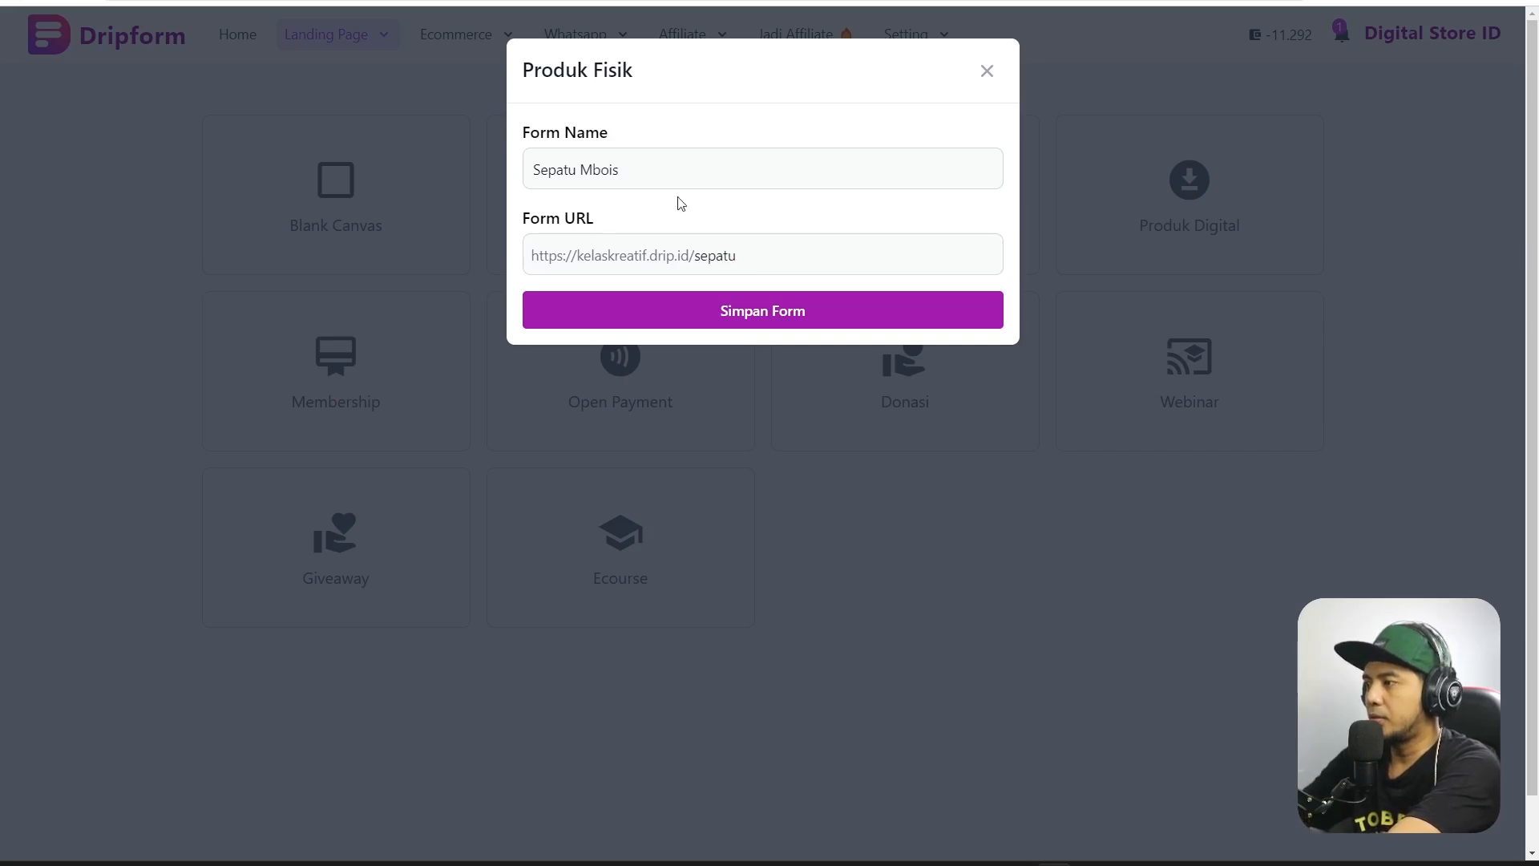
left_click(790, 316)
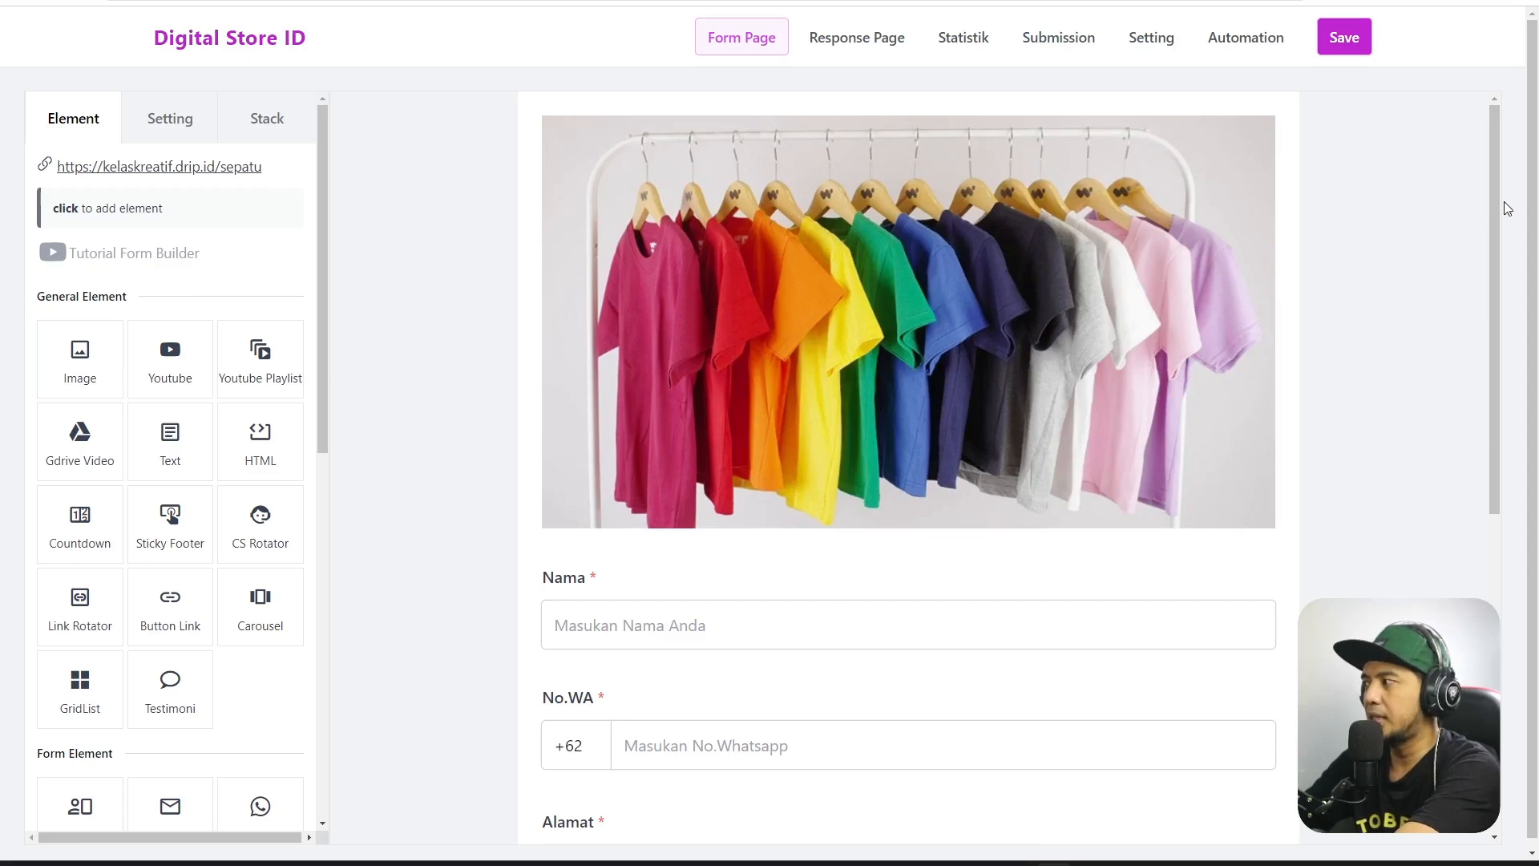
Open the T-shirt image settings, then reload the builder to undo an accidental image move.
mouse_move(1494, 189)
left_mouse_down()
mouse_move(1503, 534)
mouse_move(1497, 180)
left_mouse_up()
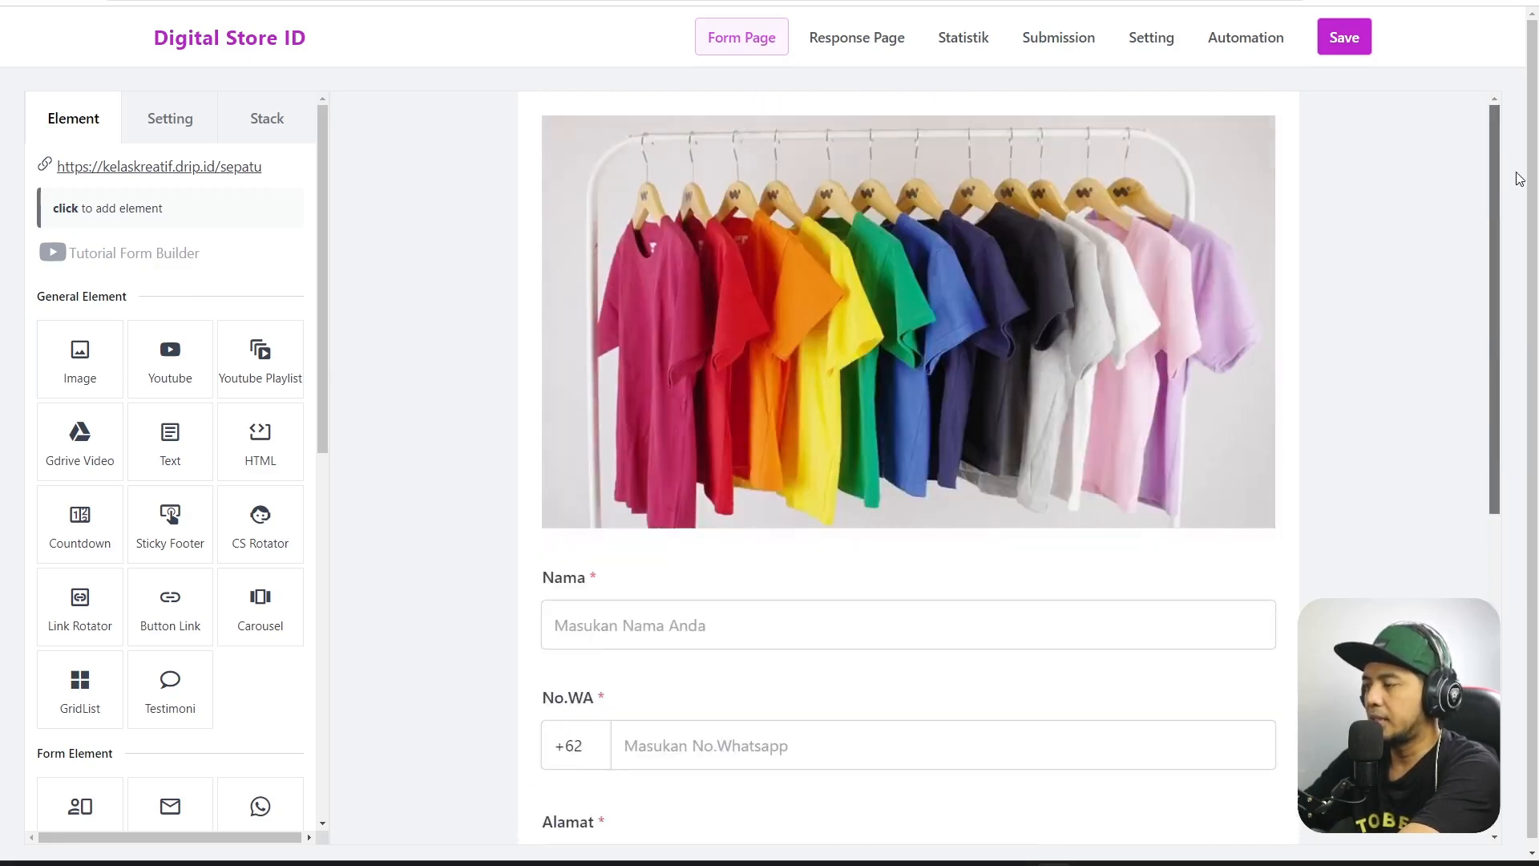
left_click(791, 298)
triple_click(765, 261)
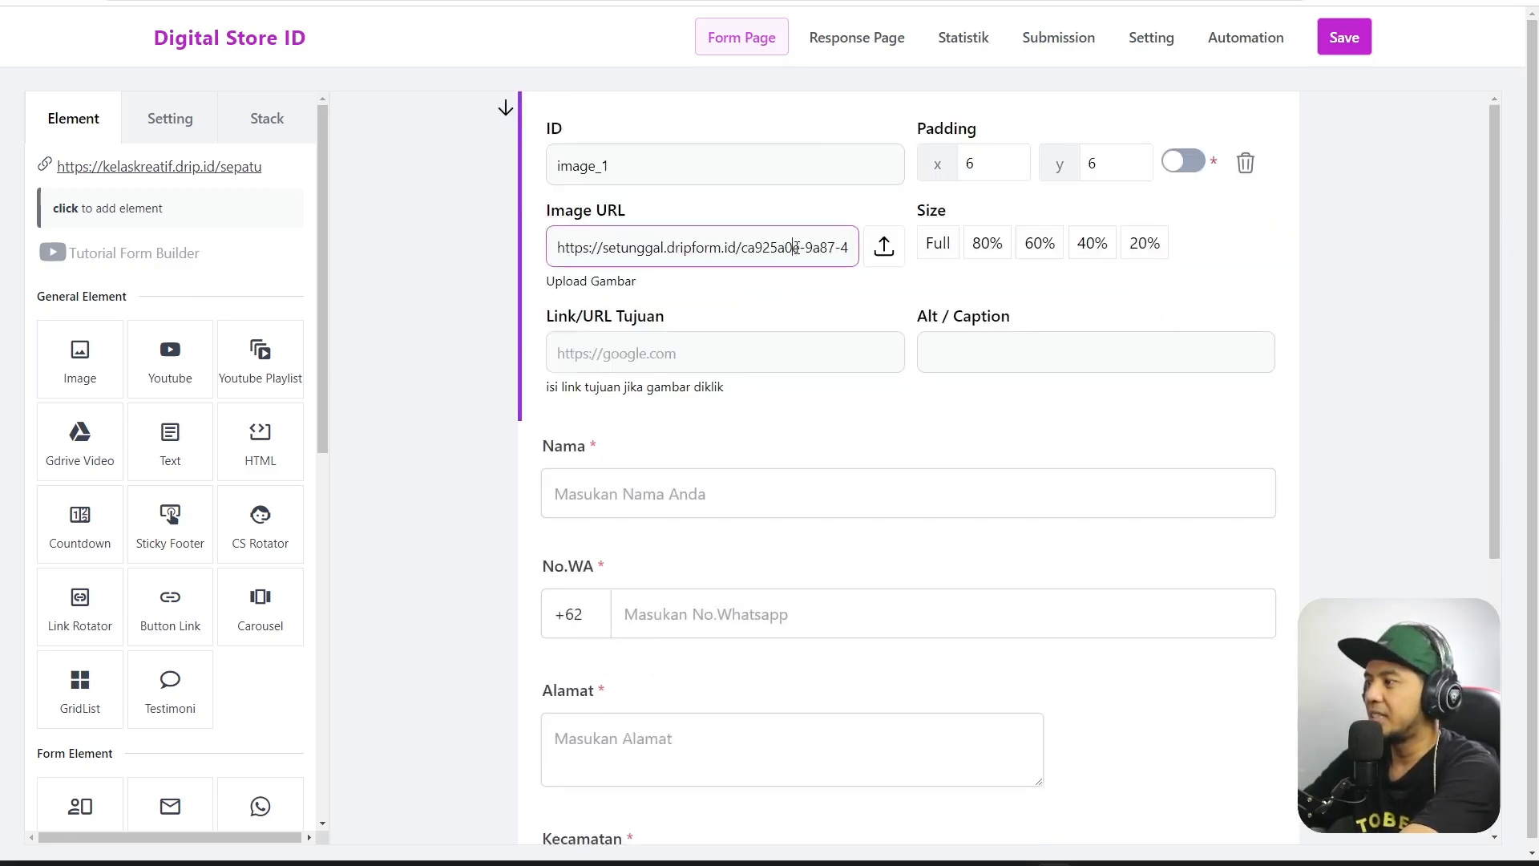
left_click(884, 249)
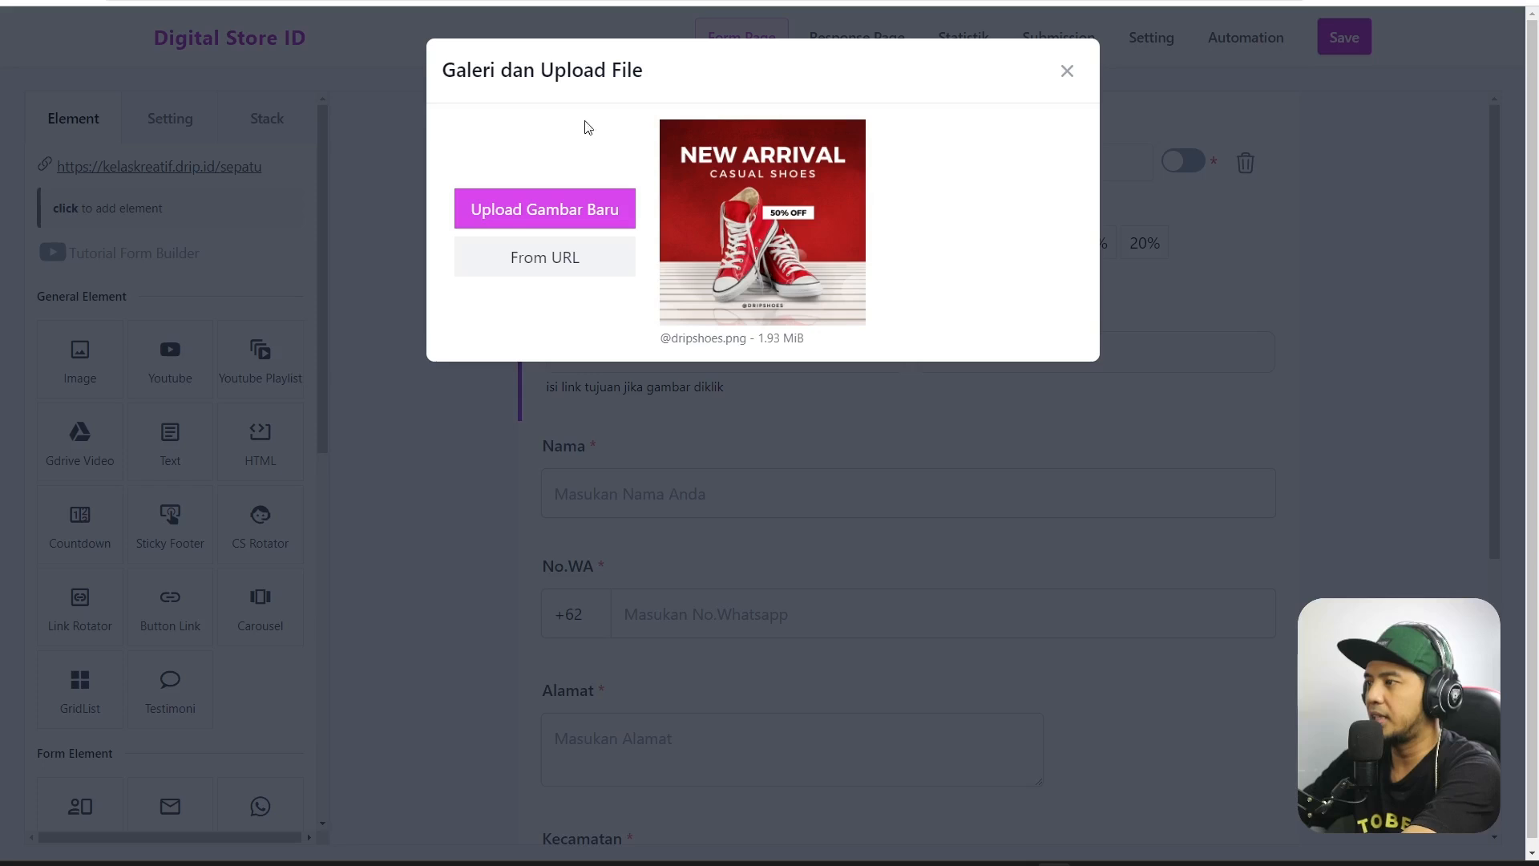
left_click(1067, 71)
left_click(506, 127)
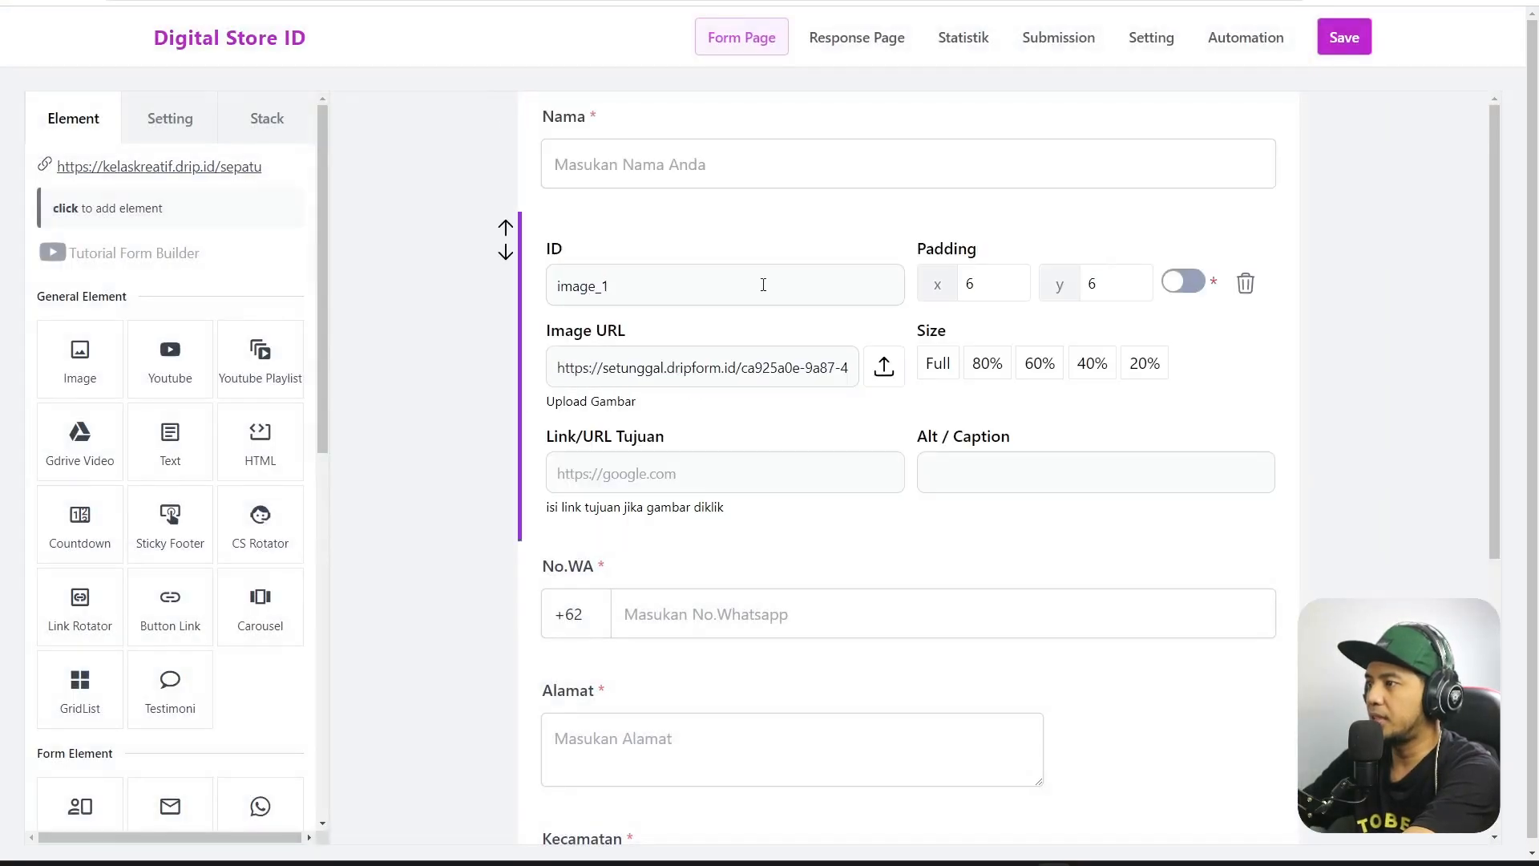
left_click(461, 183)
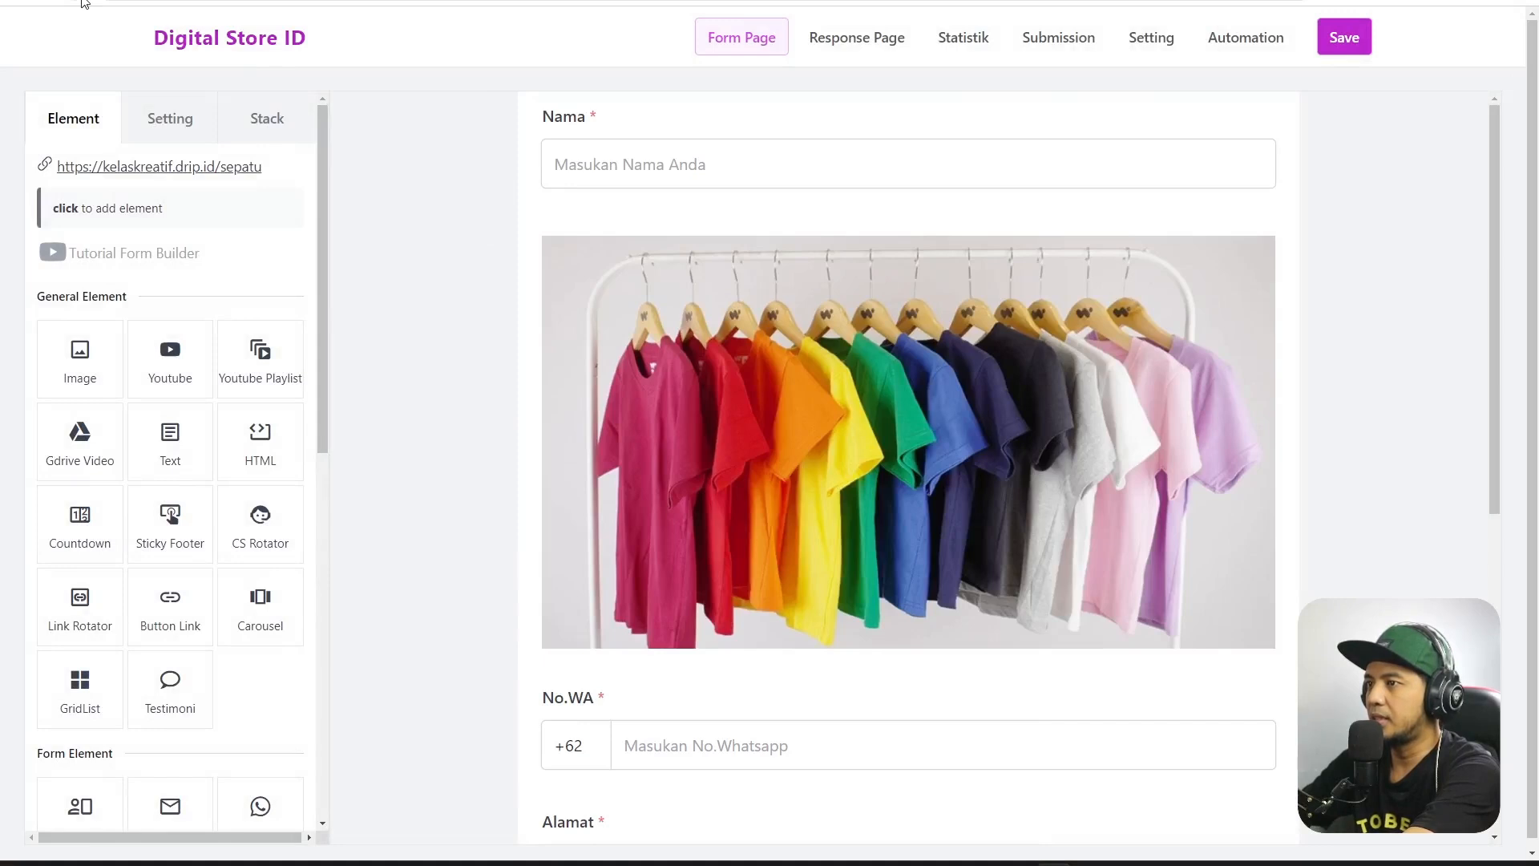
left_click(82, 1)
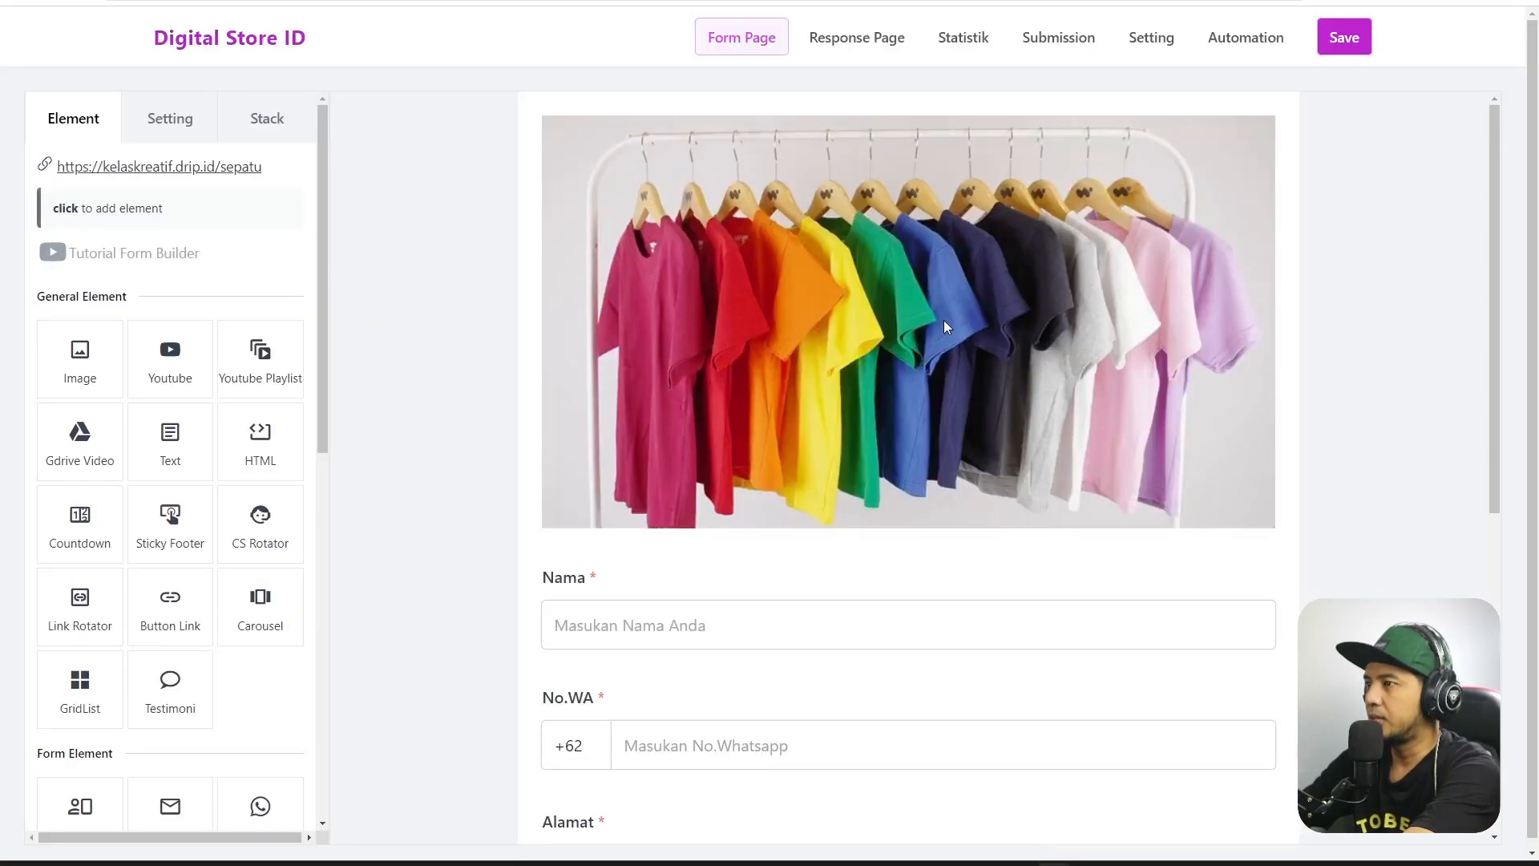
Upload a new image from the Downloads folder in place of the T-shirt image.
left_click(800, 274)
left_click(884, 252)
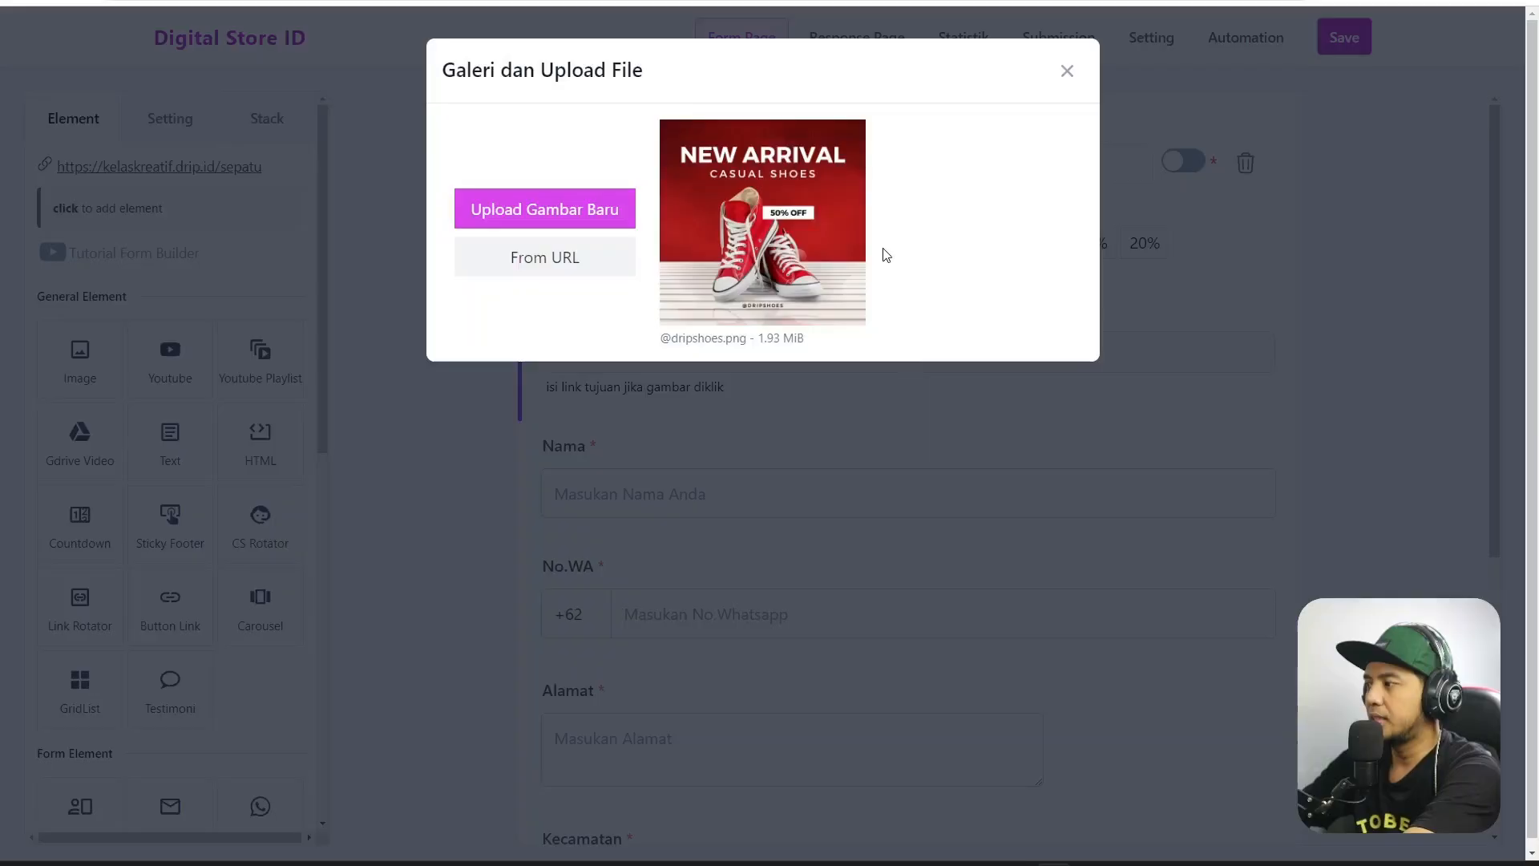
left_click(532, 221)
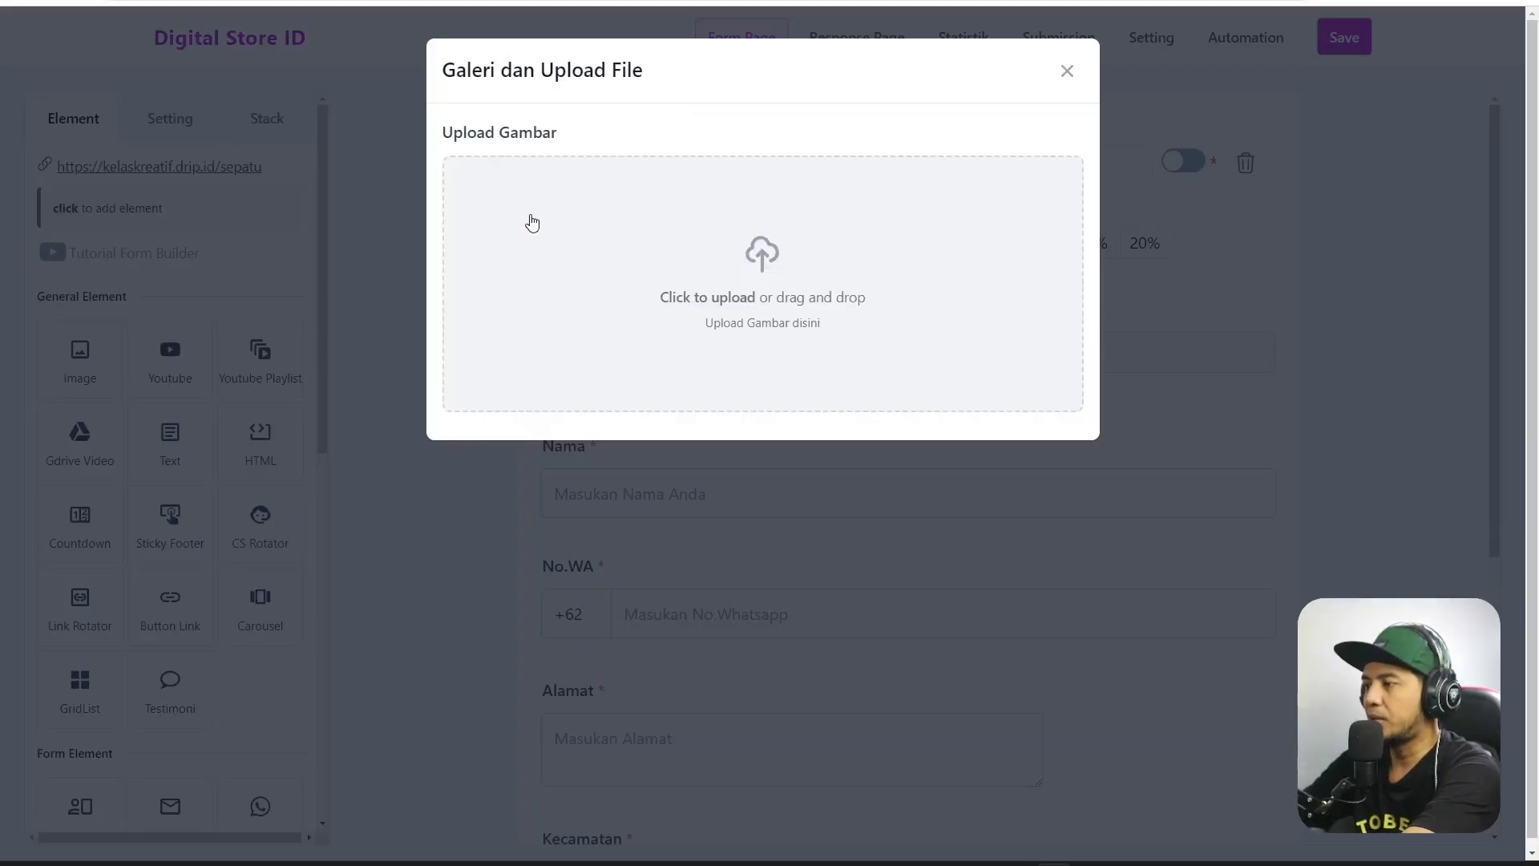
left_click(835, 149)
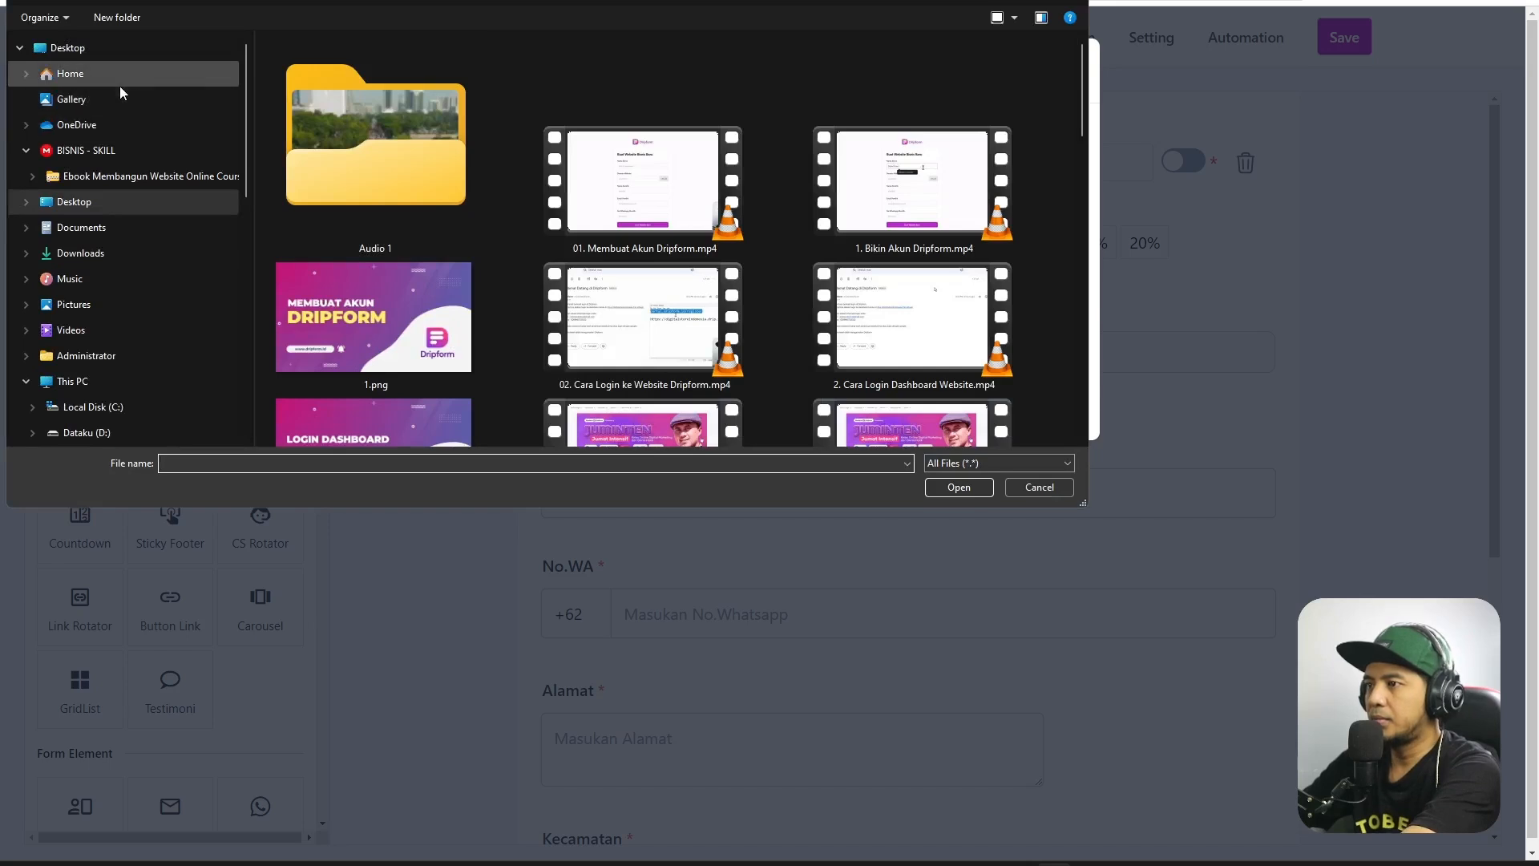
left_click(175, 257)
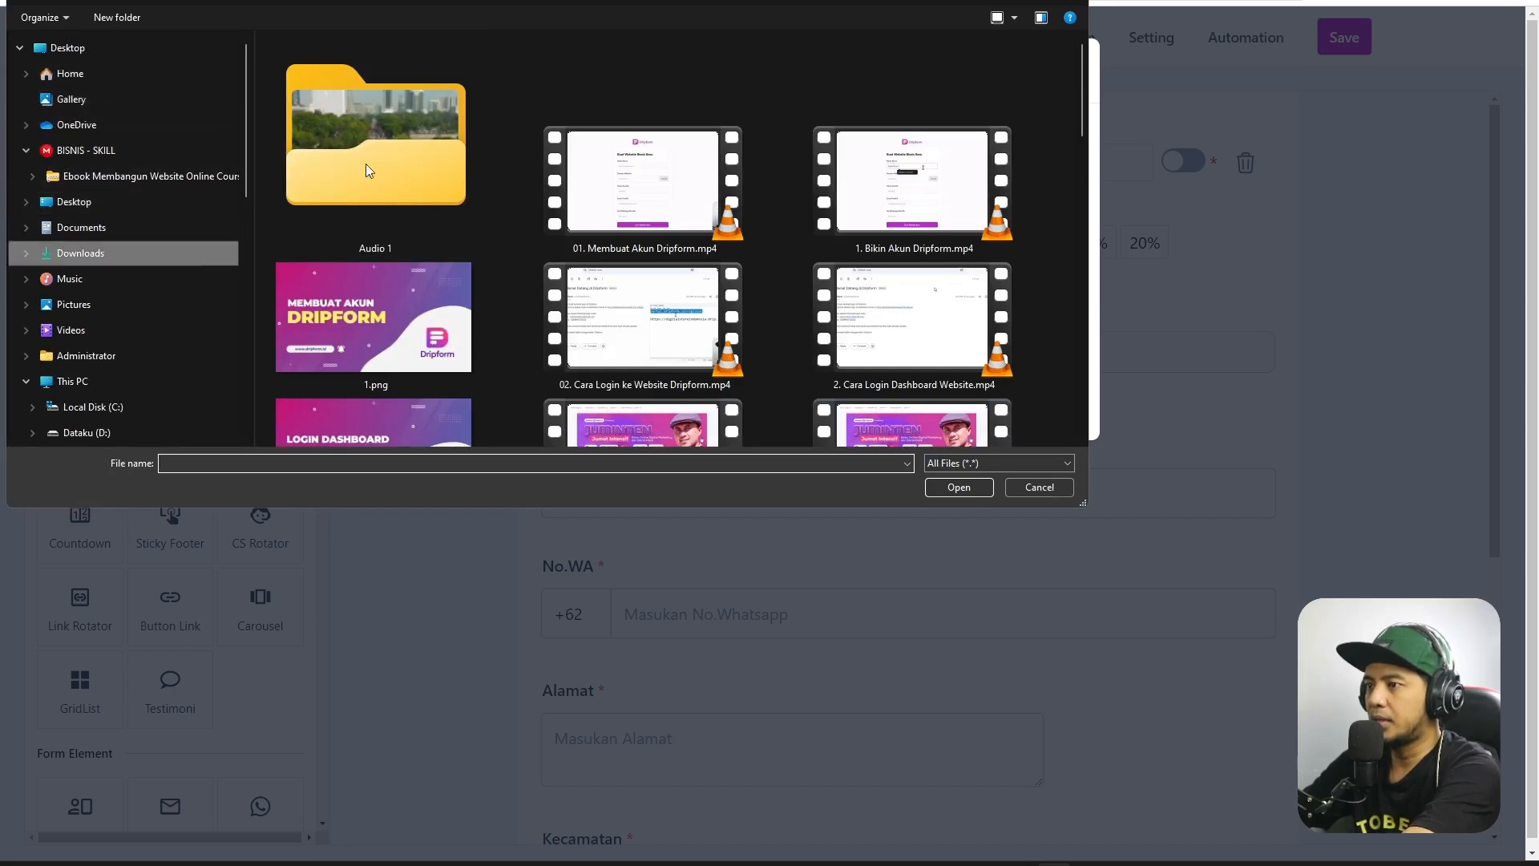
double_click(579, 116)
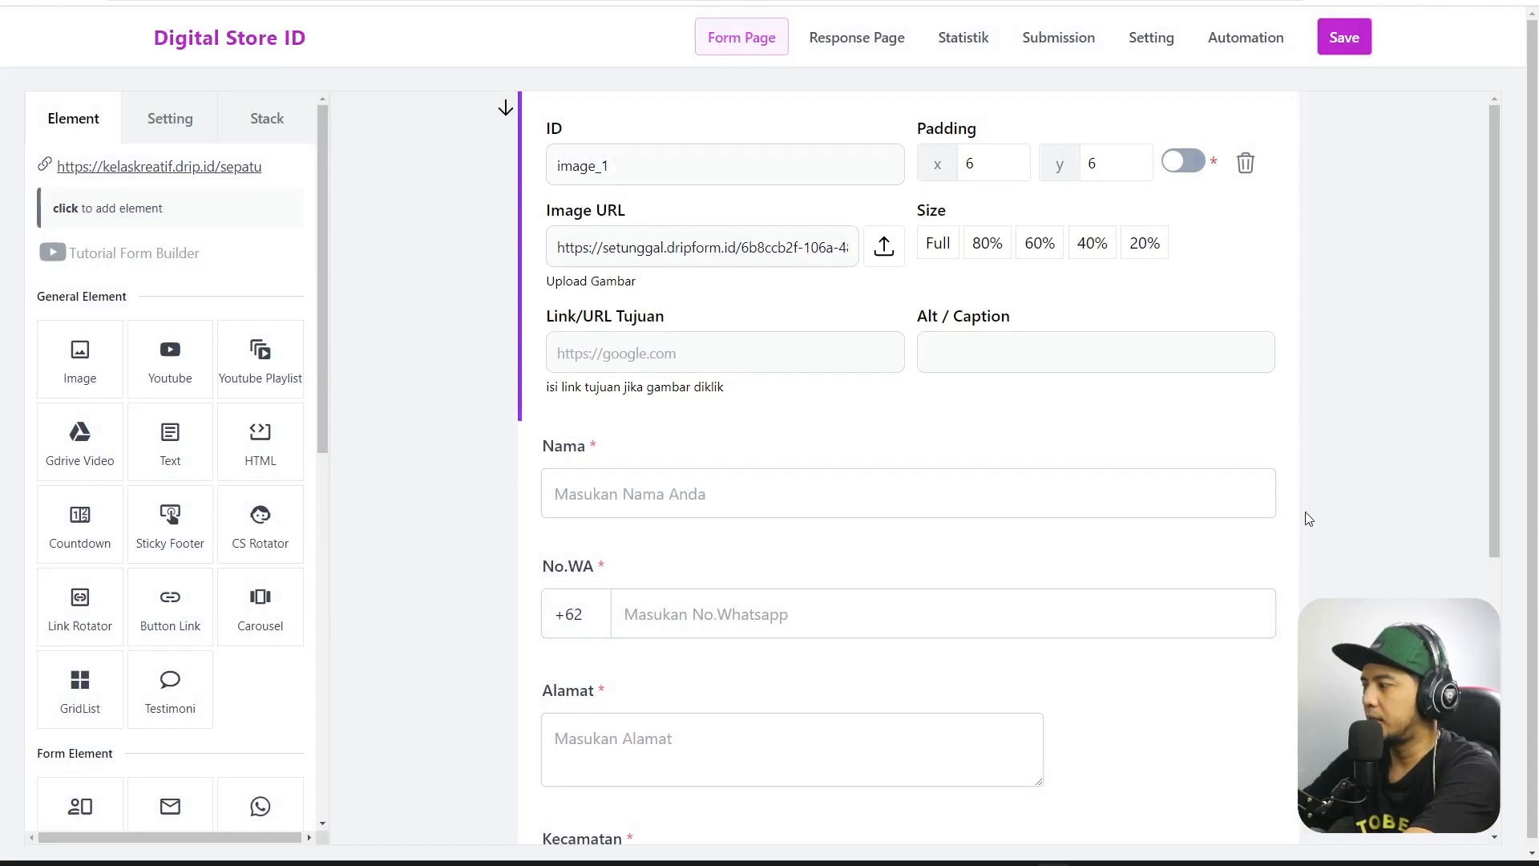
Close the image settings and scroll down the form to preview the new header image.
left_click(1373, 419)
scroll(883, 299, "down", 2)
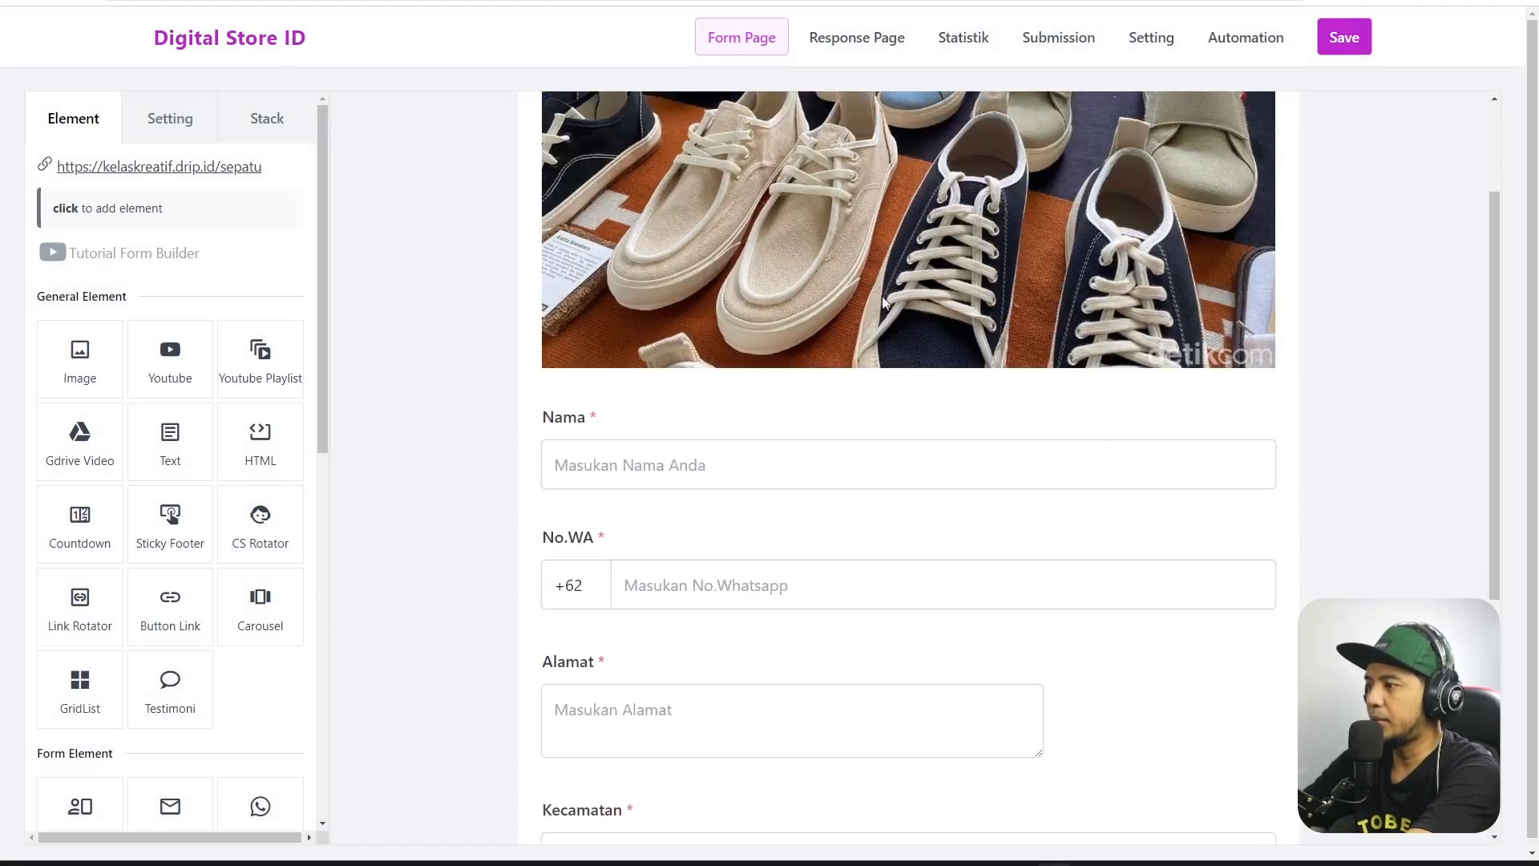
scroll(720, 475, "down", 2)
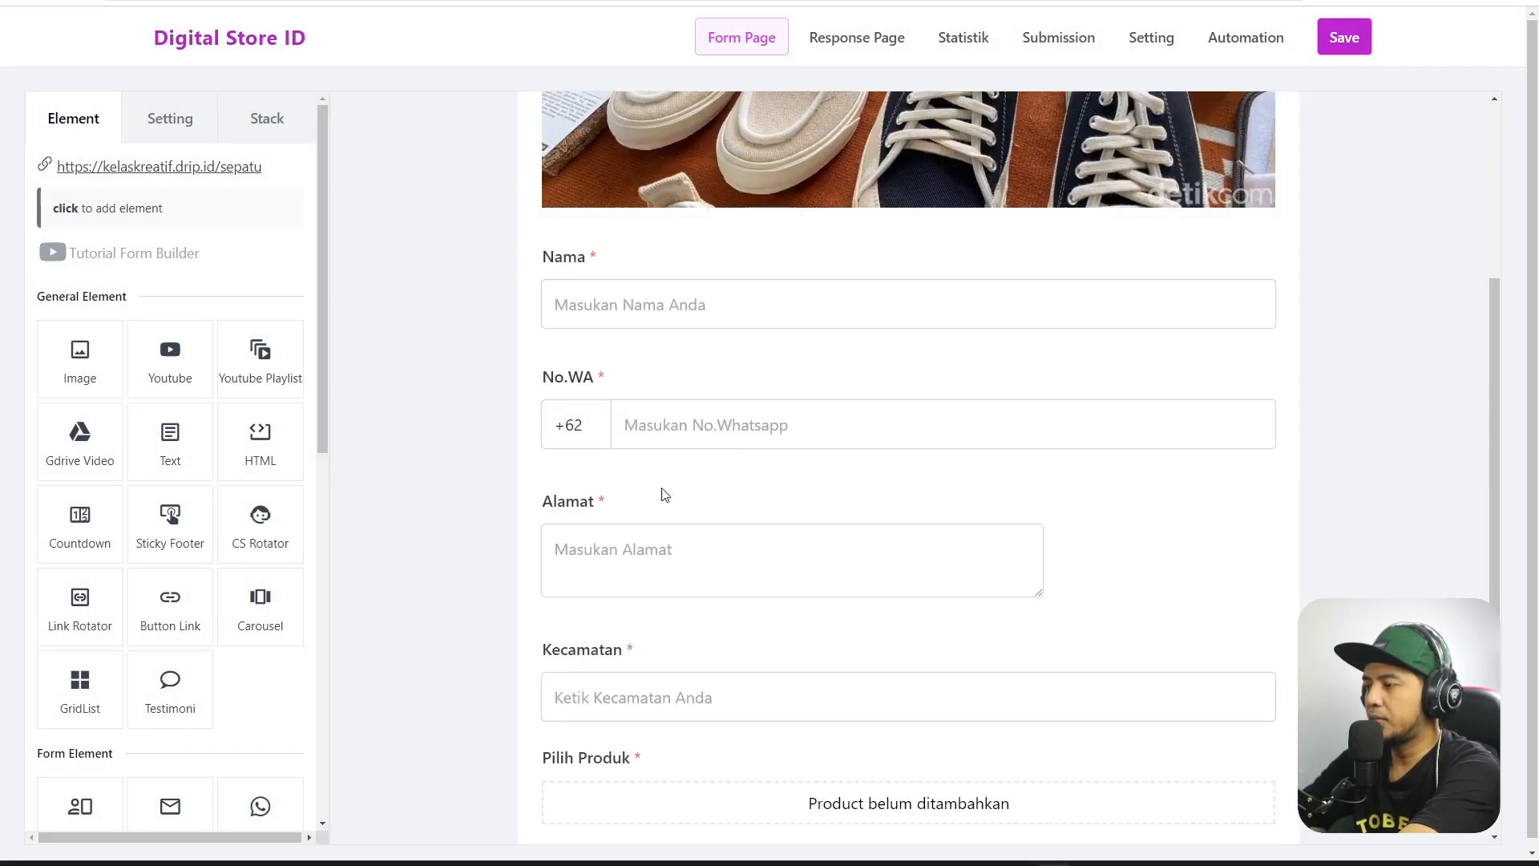
scroll(796, 510, "down", 3)
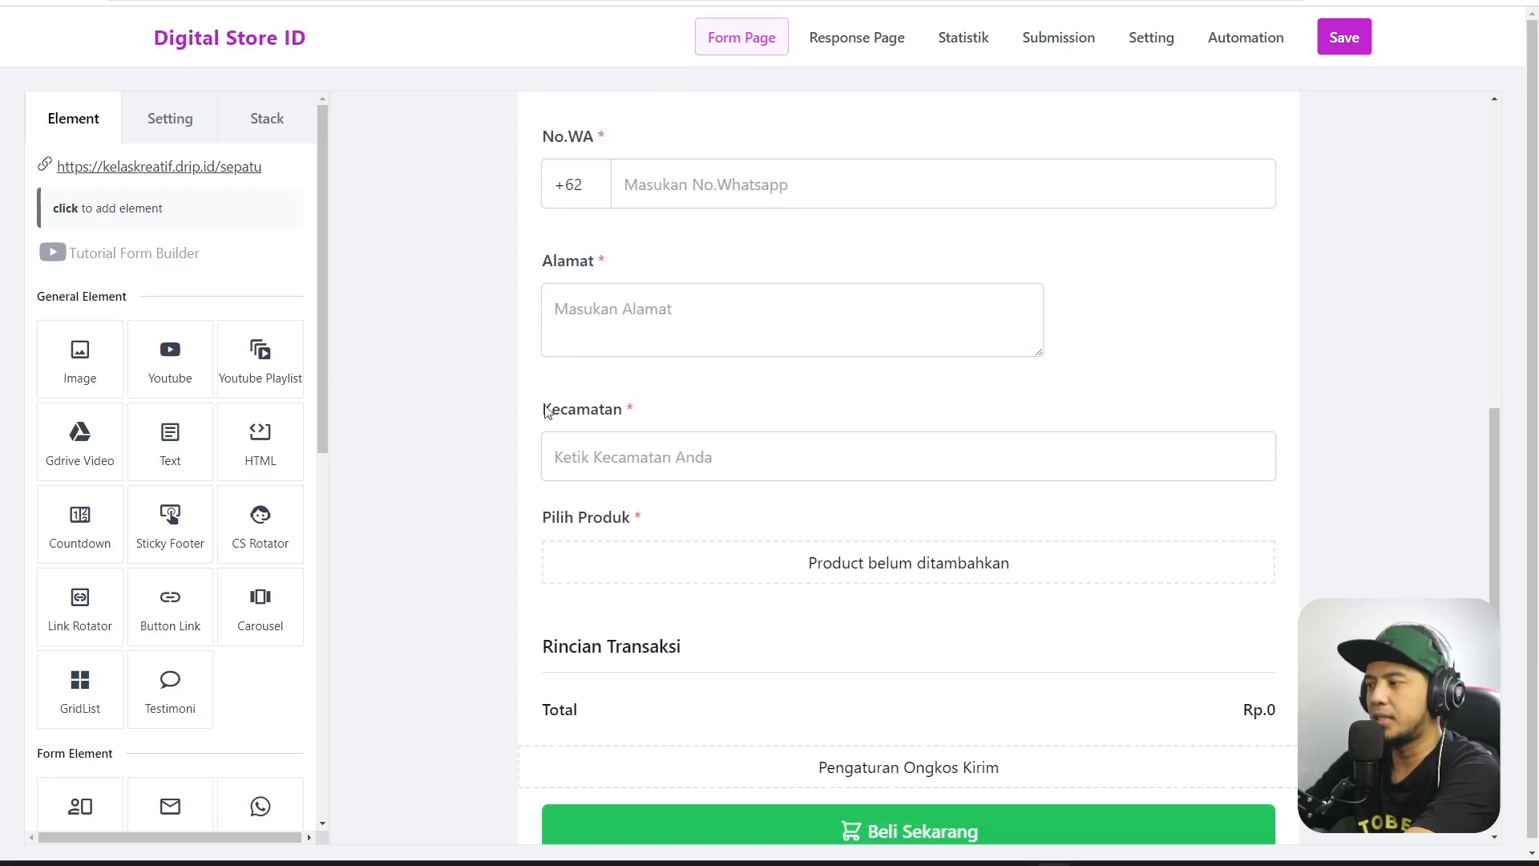
scroll(733, 397, "down", 1)
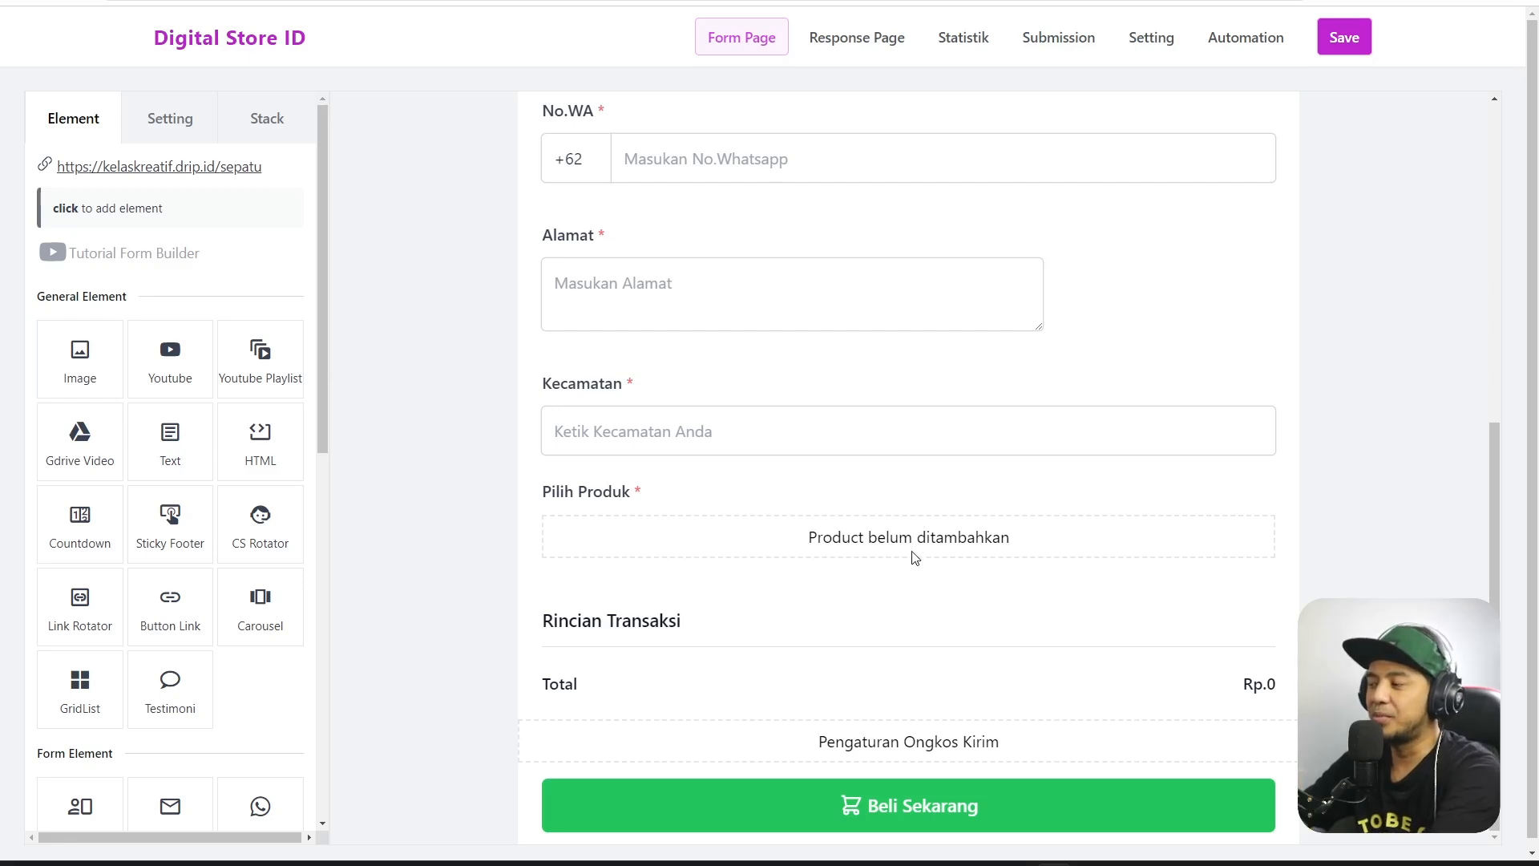
Add Sepatu Mbois 2024 to the Pilih Produk field and highlight its long description.
left_click(929, 538)
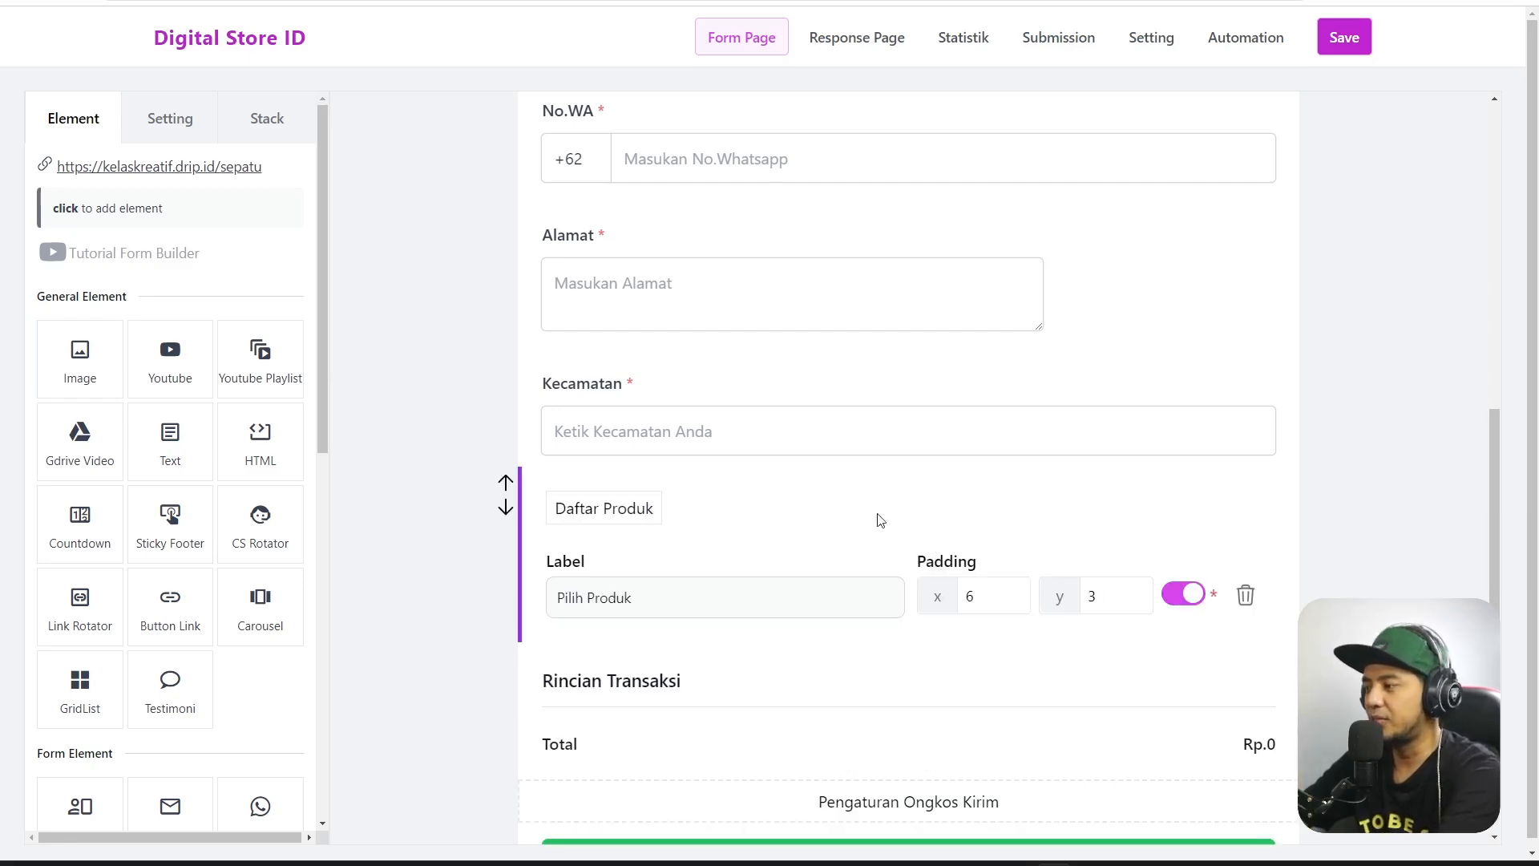
left_click(1310, 489)
left_click(998, 539)
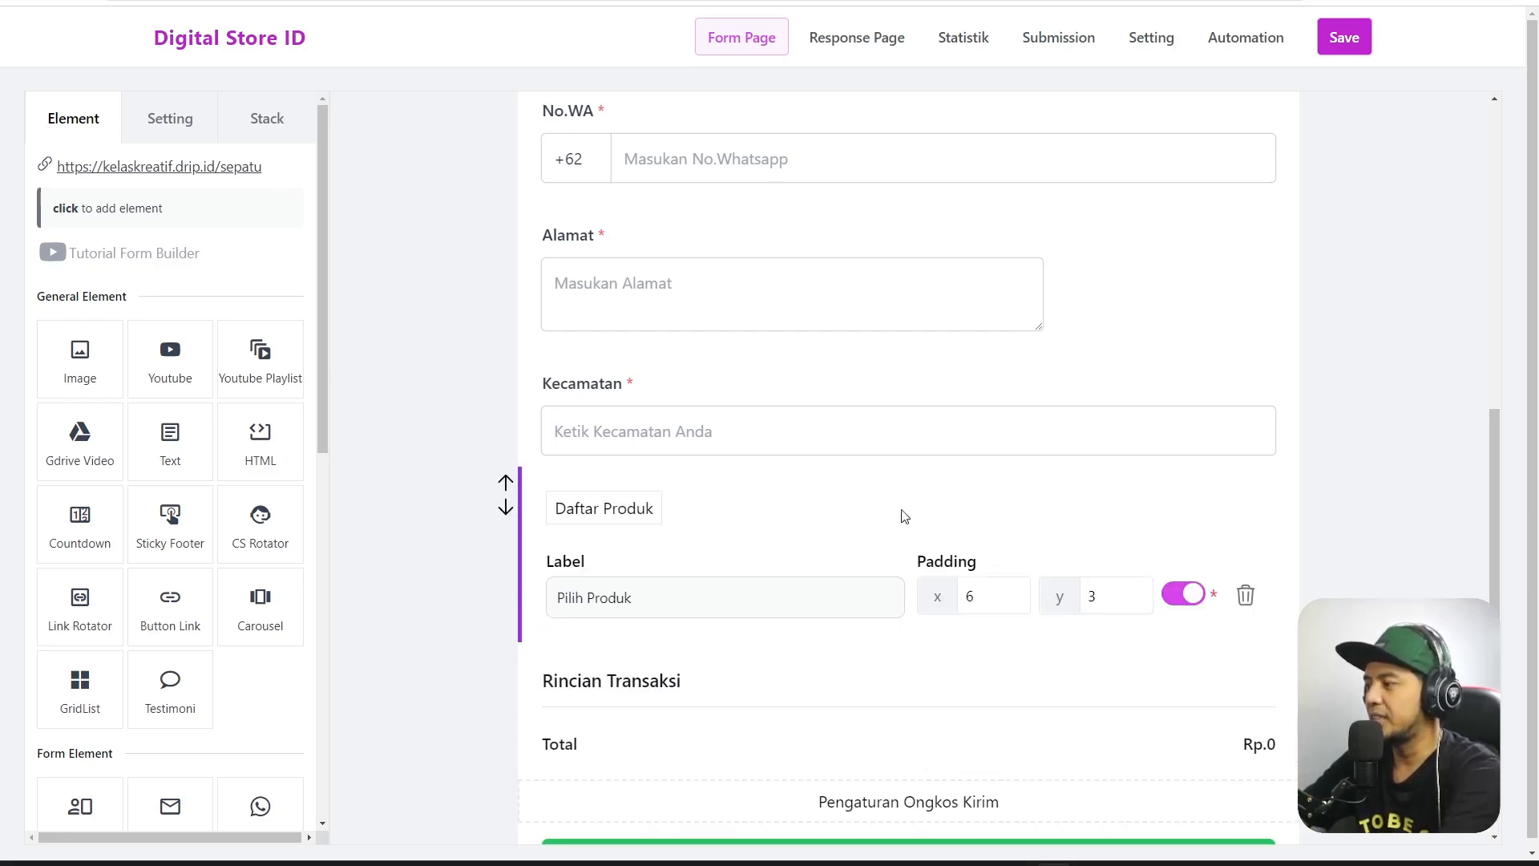
left_click(633, 517)
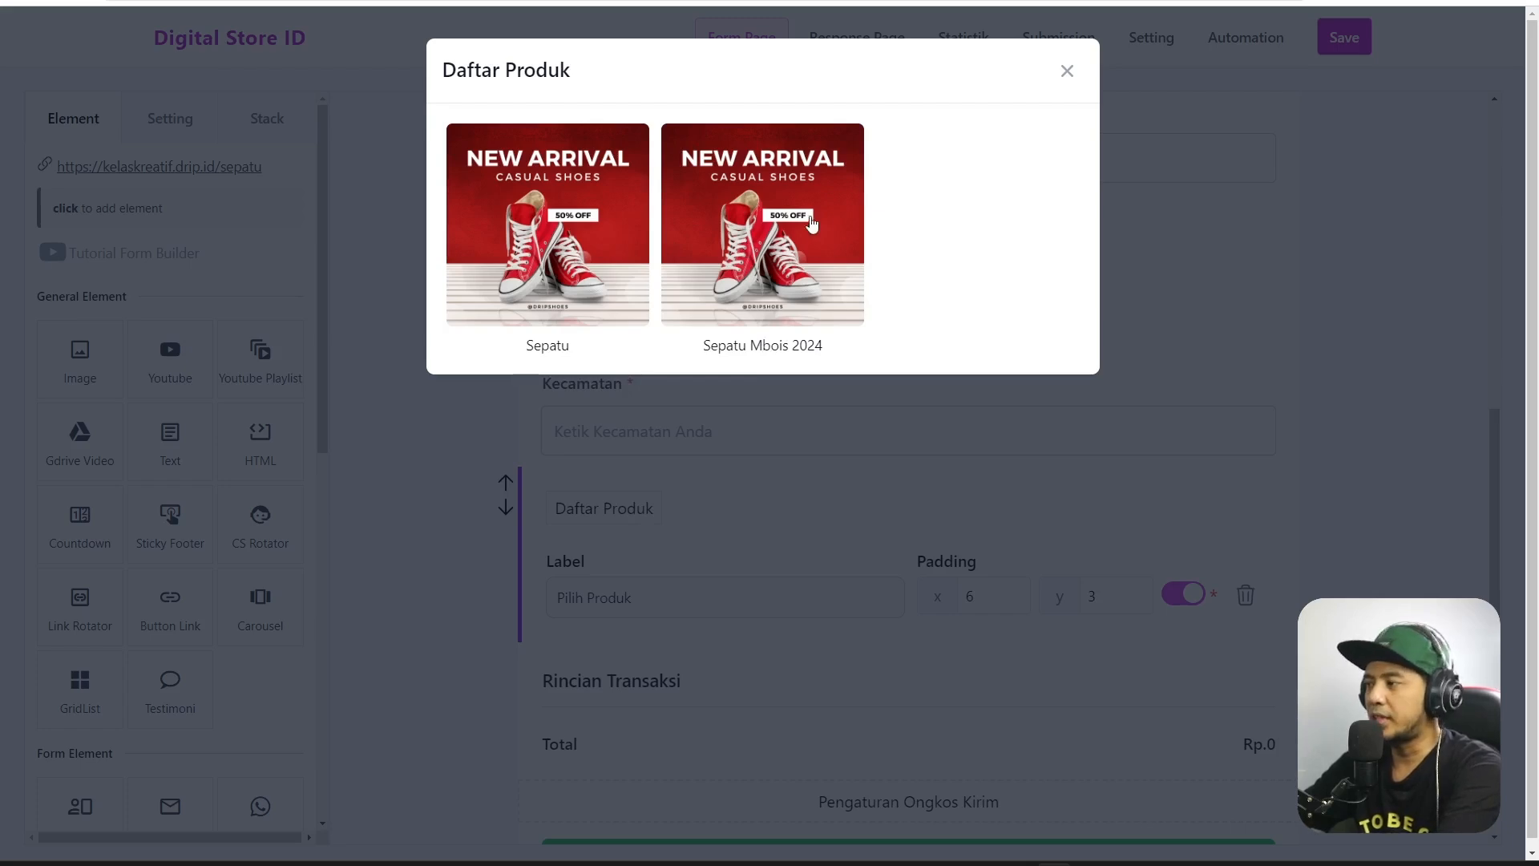
left_click(789, 232)
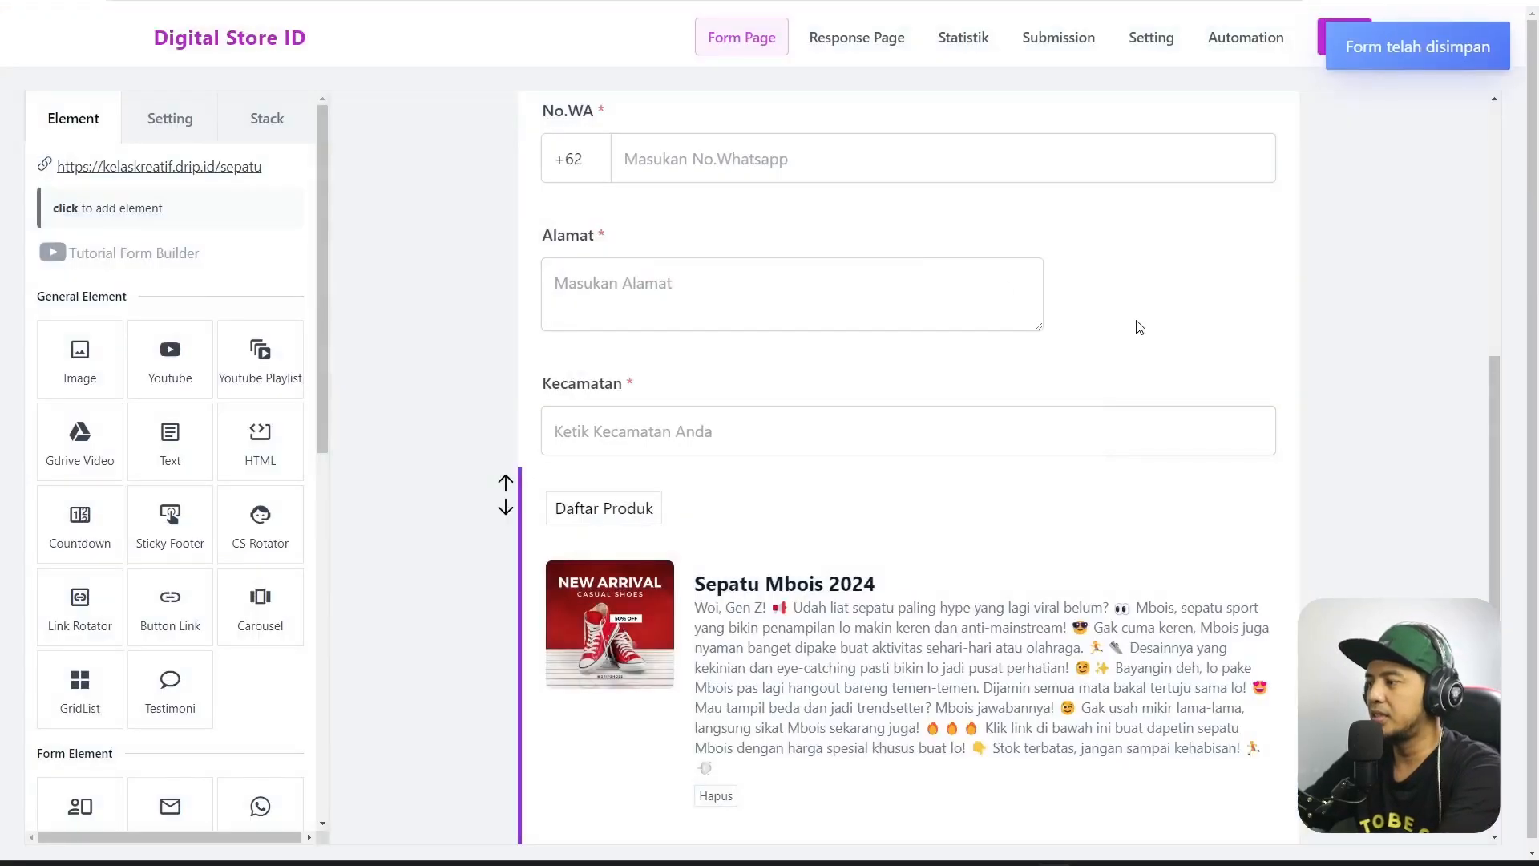
scroll(1189, 341, "down", 4)
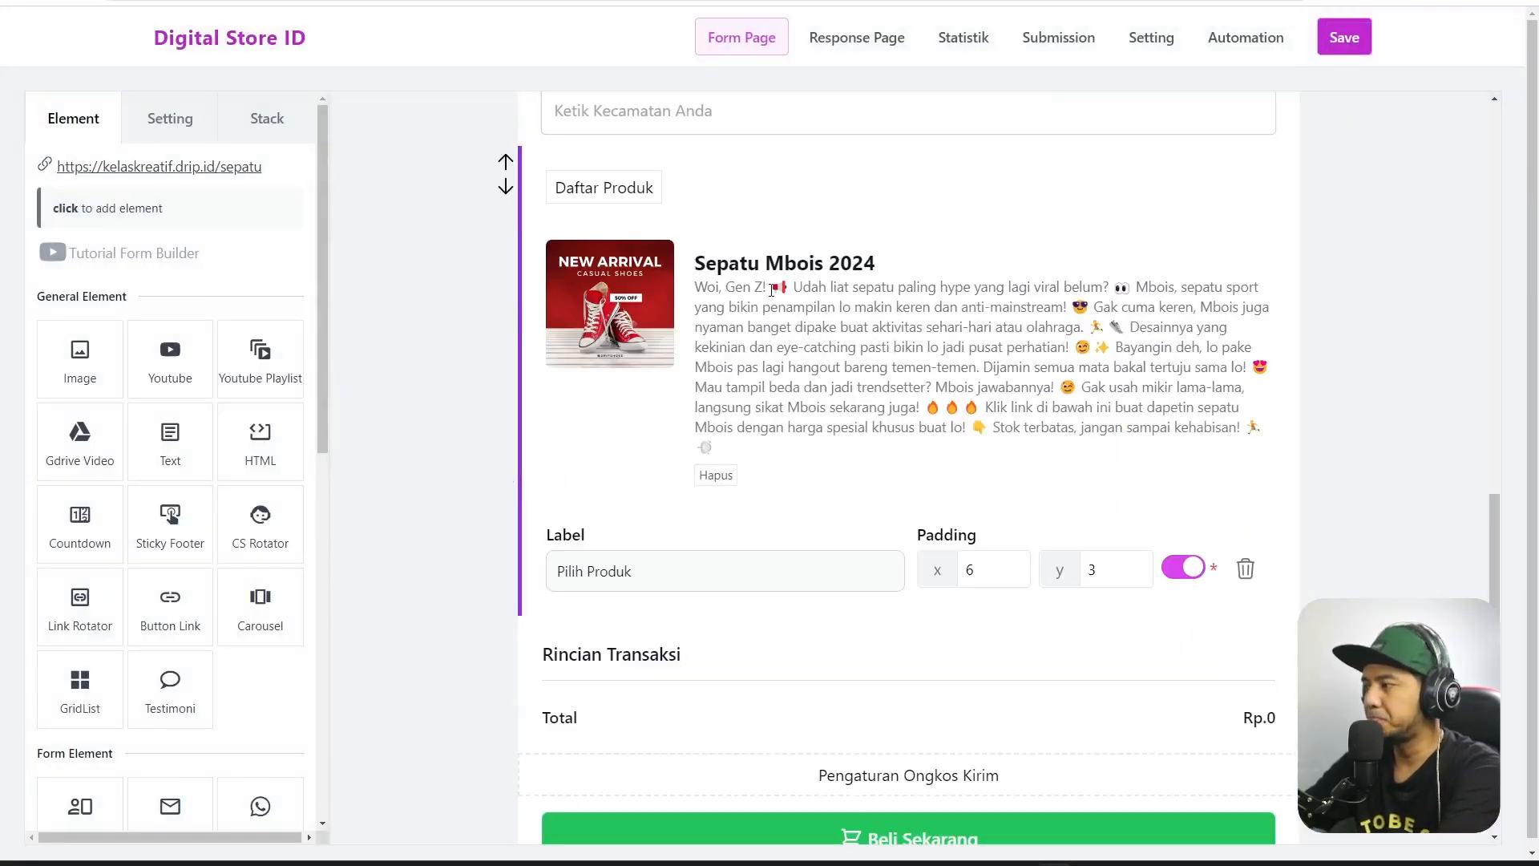
scroll(1186, 318, "down", 1)
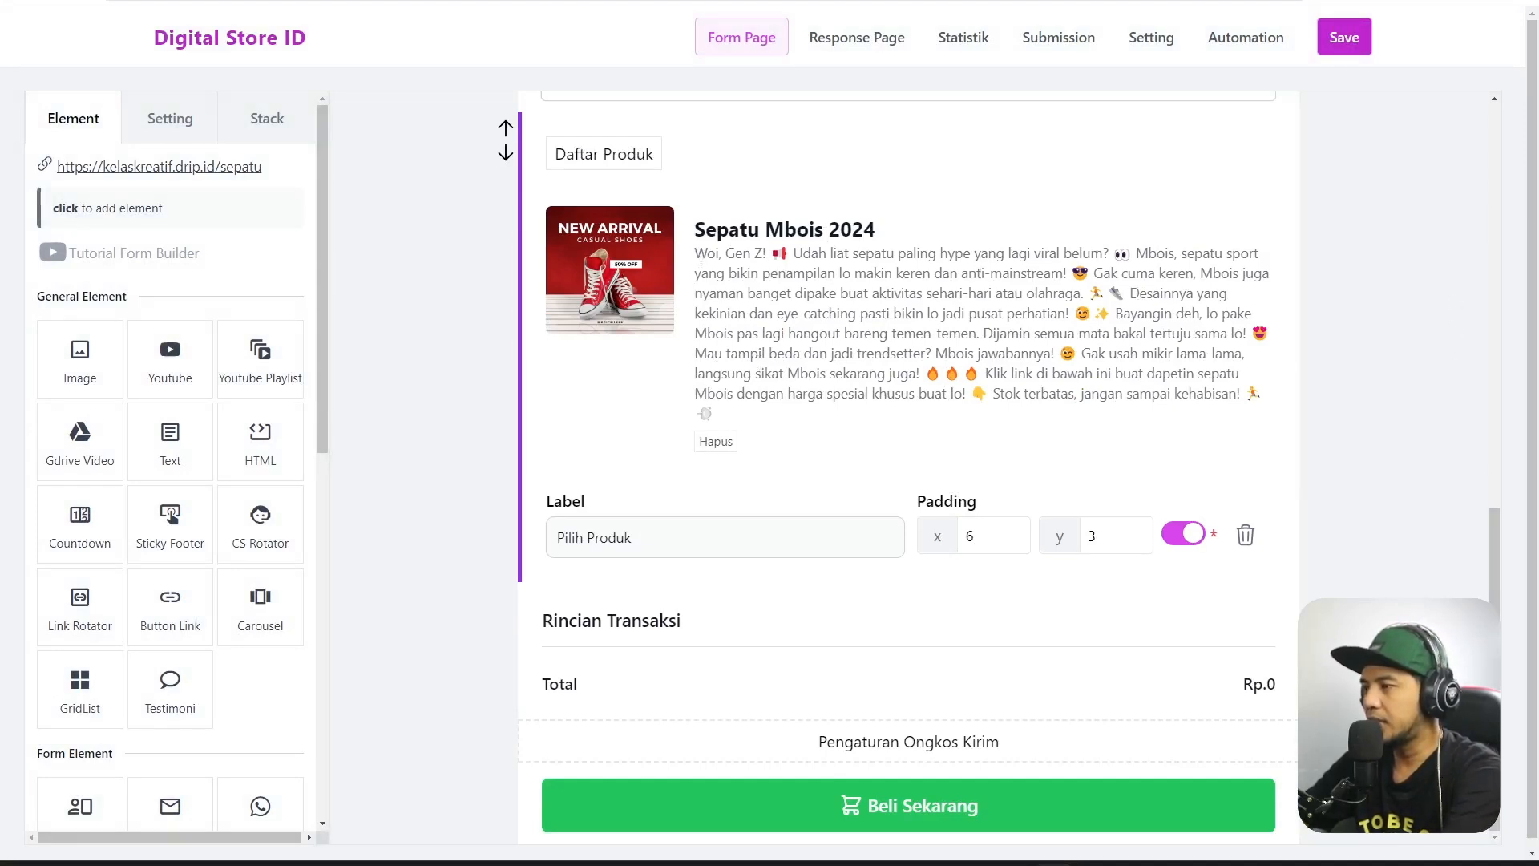
left_click_drag(697, 259, 1047, 313)
scroll(814, 234, "up", 2)
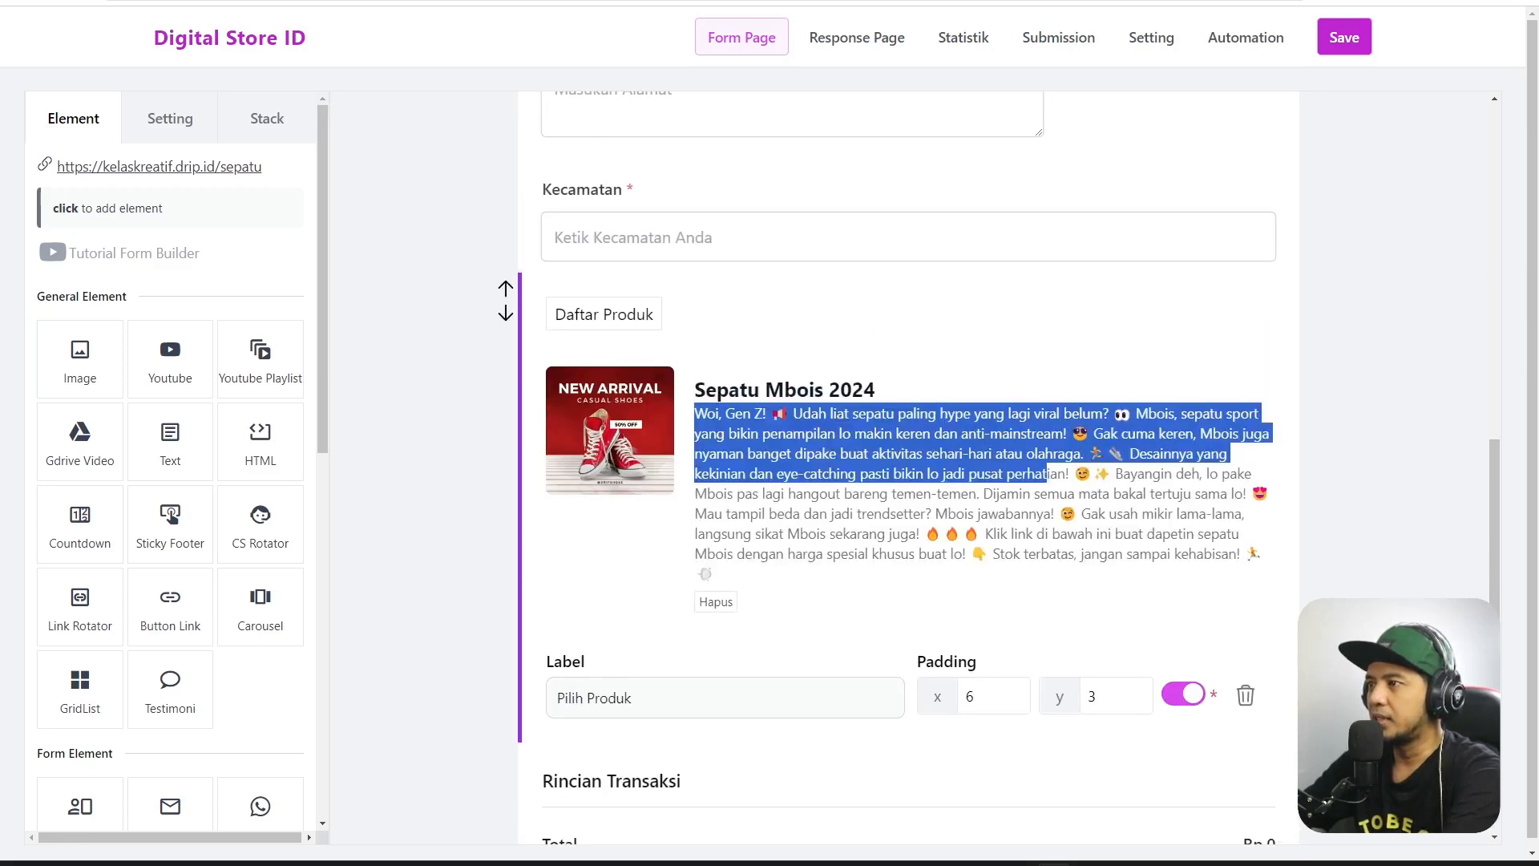
In Ecommerce > Produk, cut the Sepatu Mbois 2024 description to its opening lines and save.
left_click(456, 1)
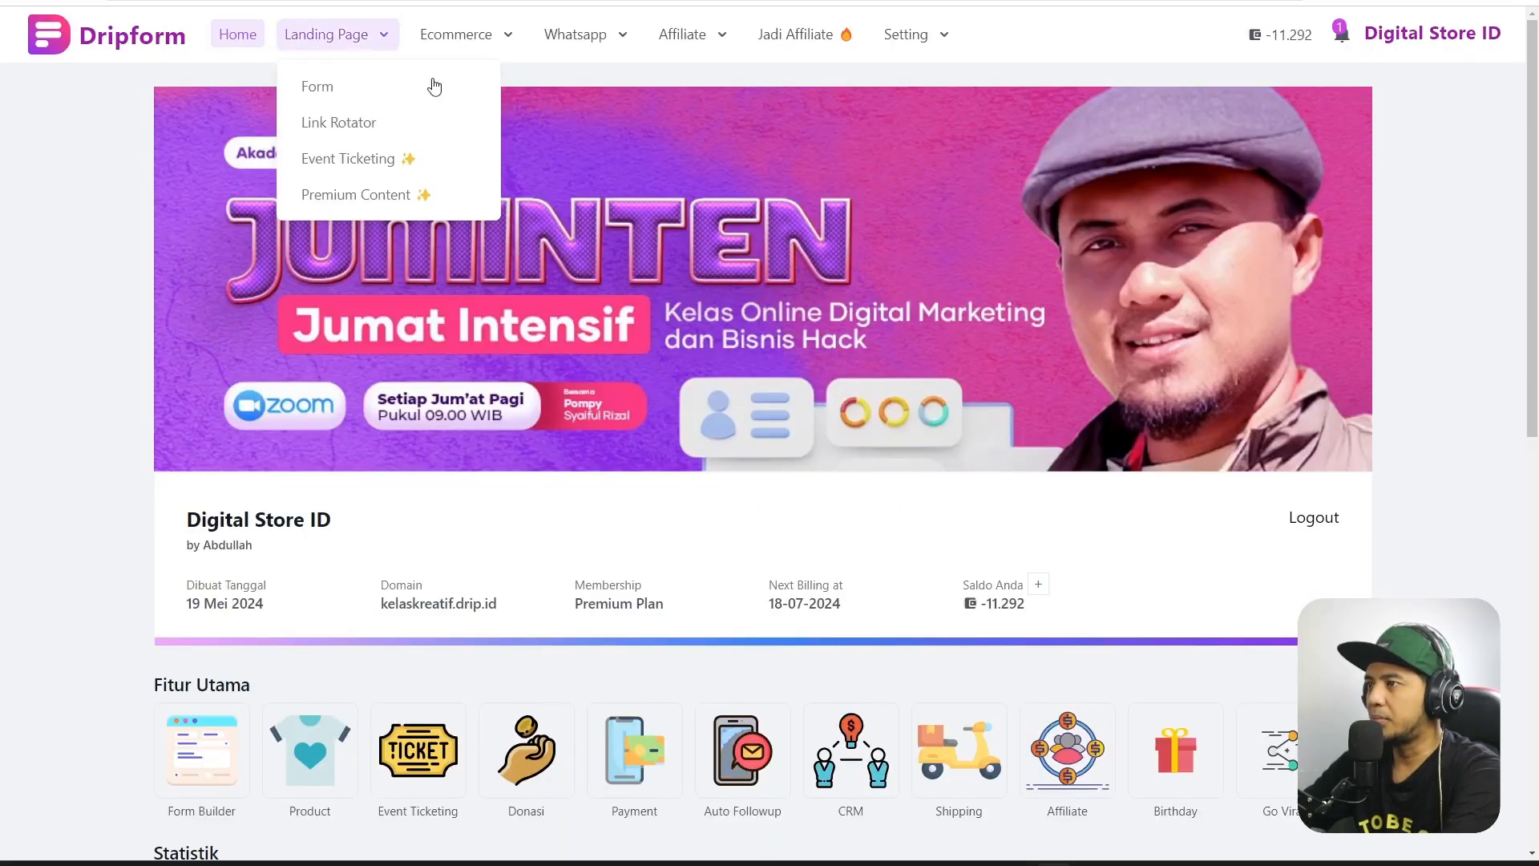
mouse_move(361, 49)
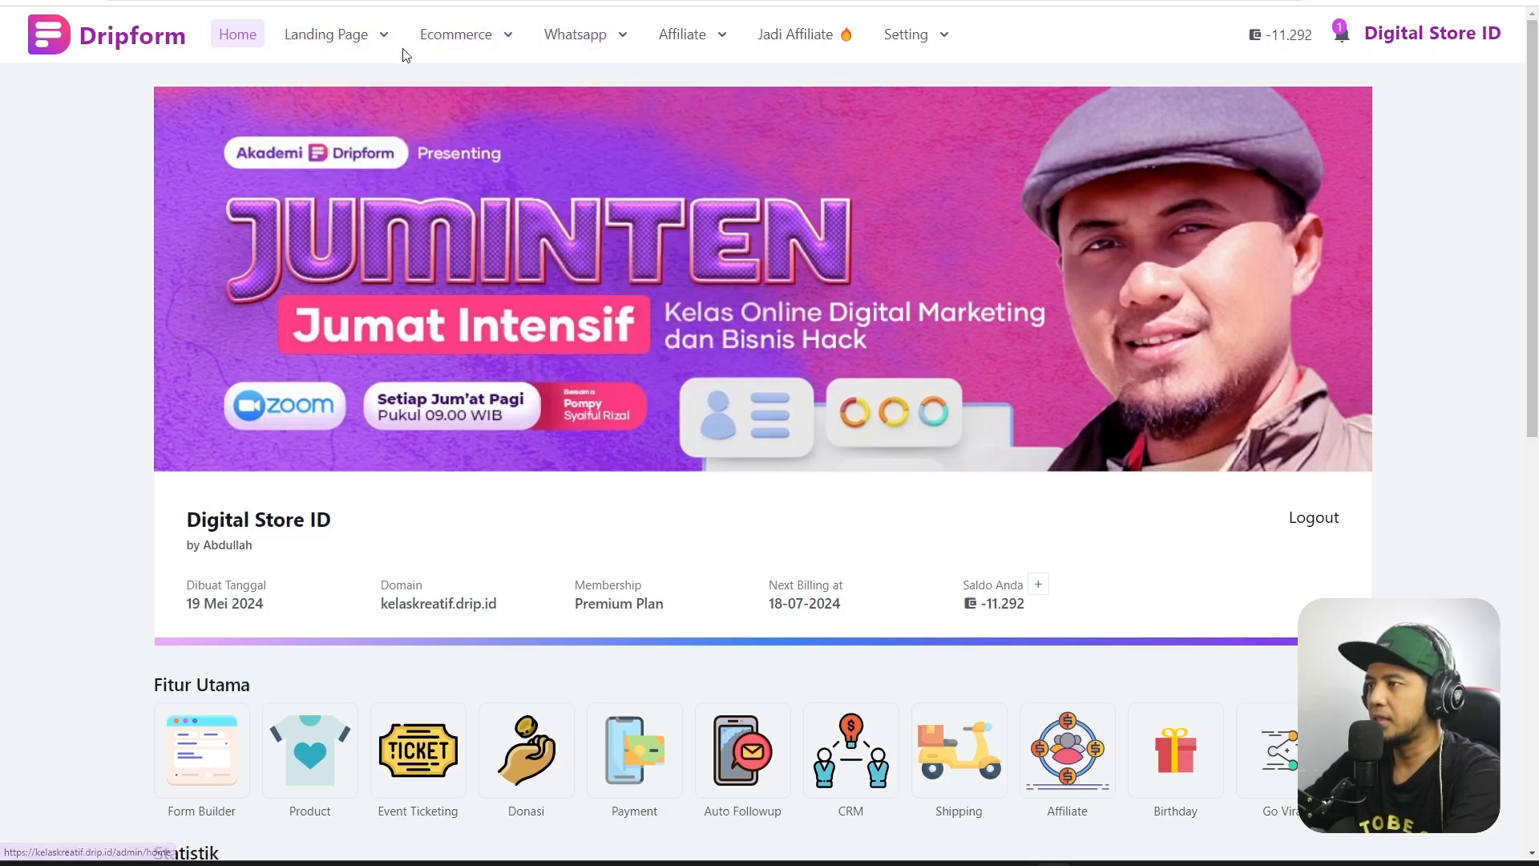
left_click(489, 91)
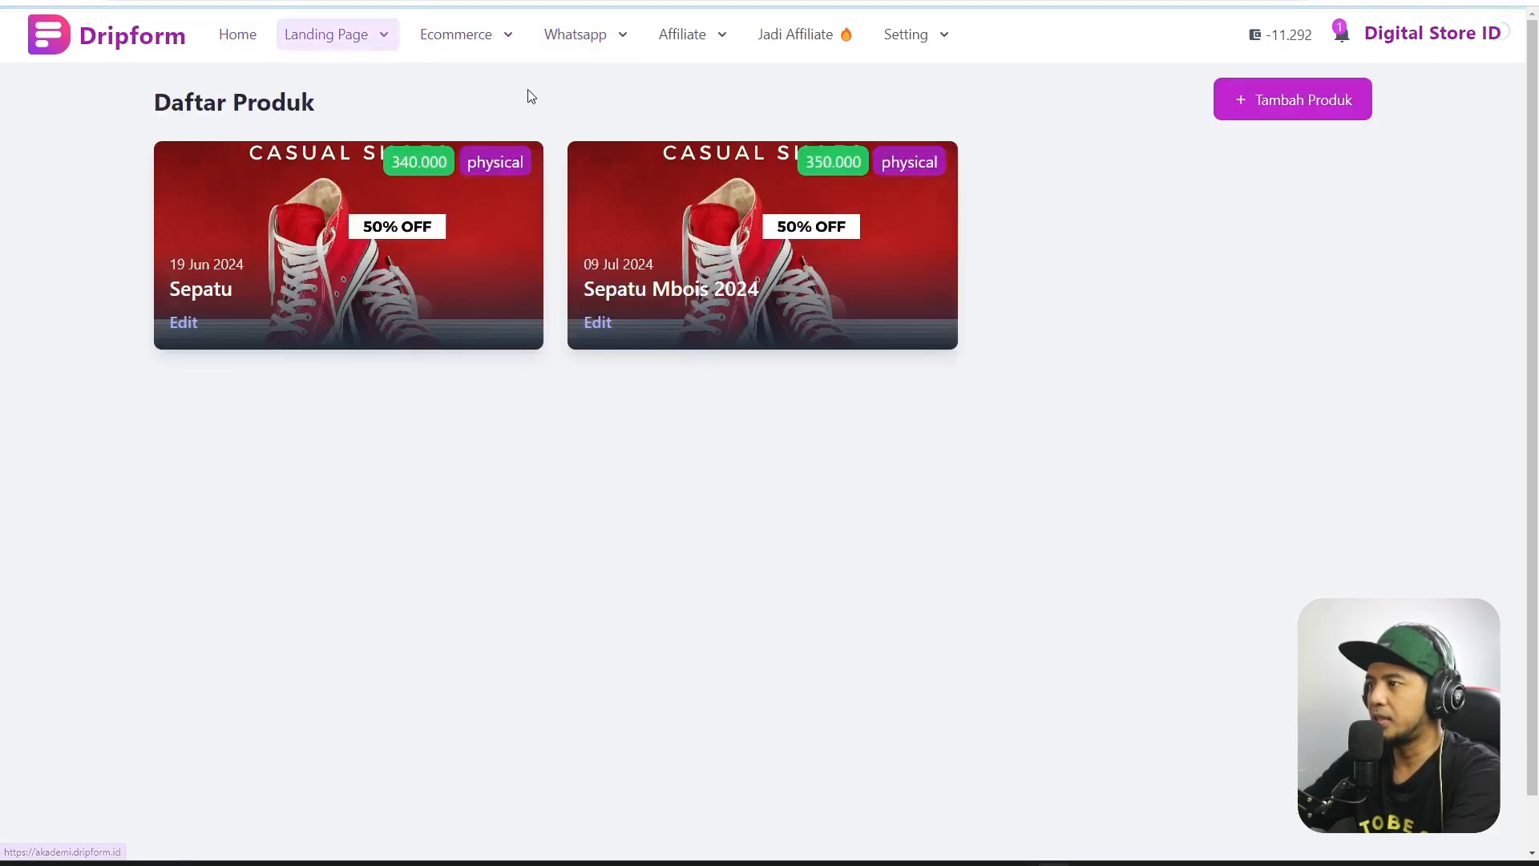
left_click(597, 323)
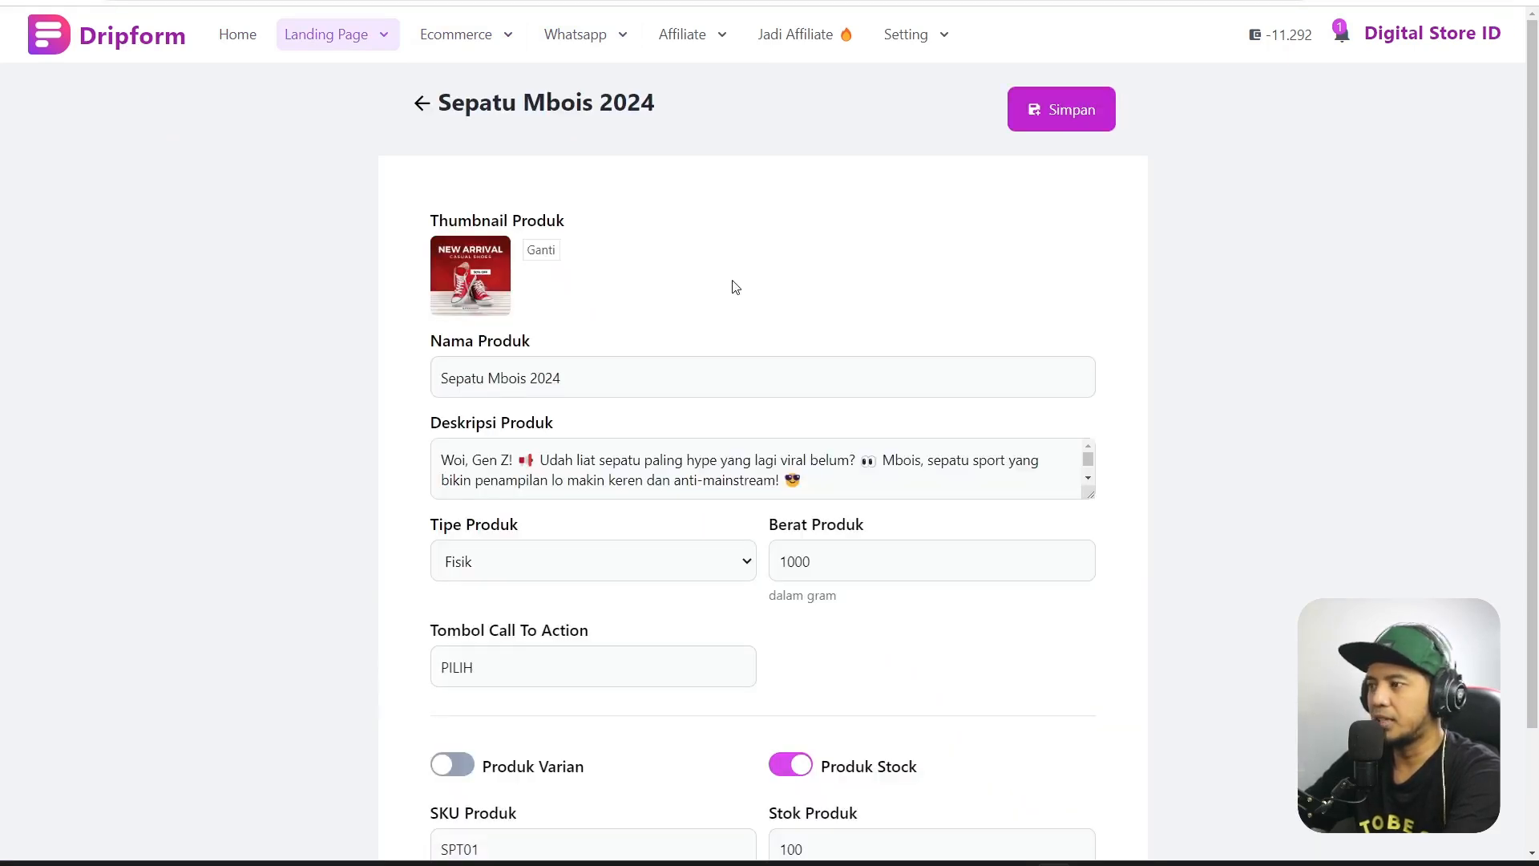
scroll(732, 285, "down", 2)
left_click_drag(821, 332, 1102, 481)
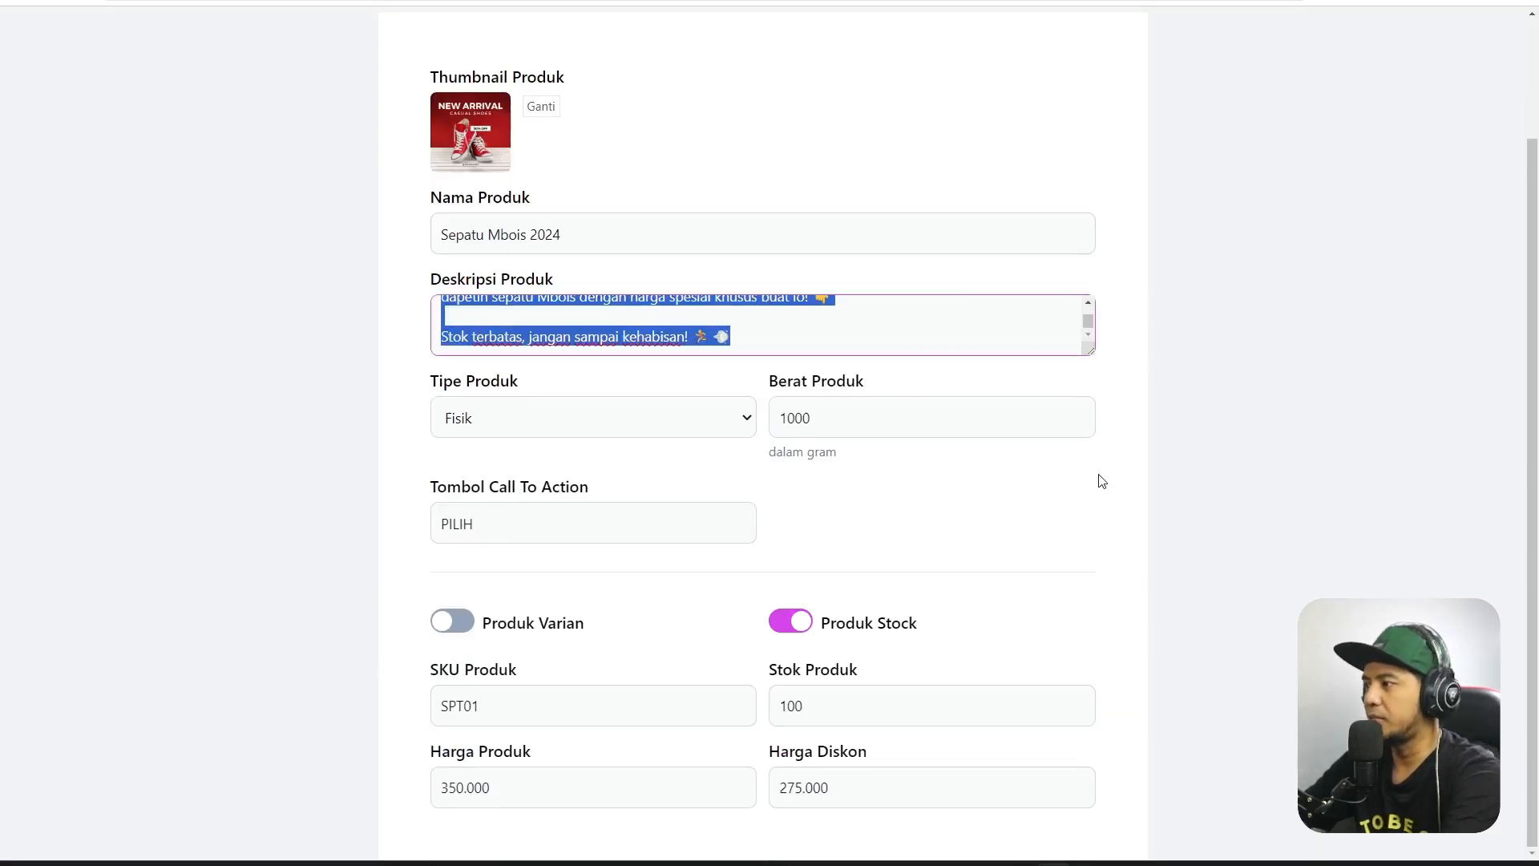
scroll(1187, 280, "up", 2)
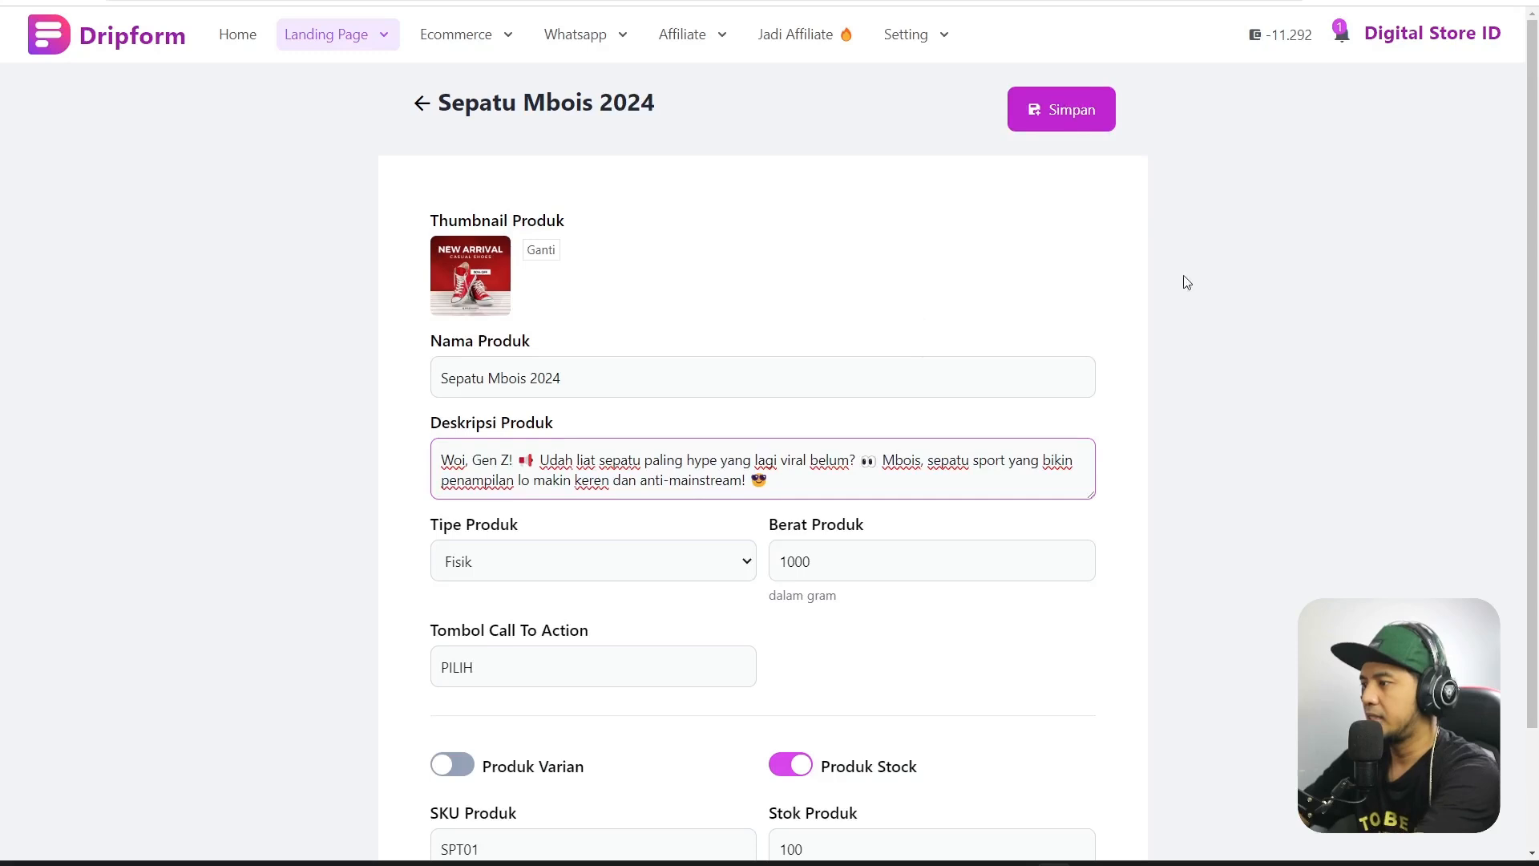
left_click(1075, 133)
Switch back to the form builder to check the product card.
left_click(149, 2)
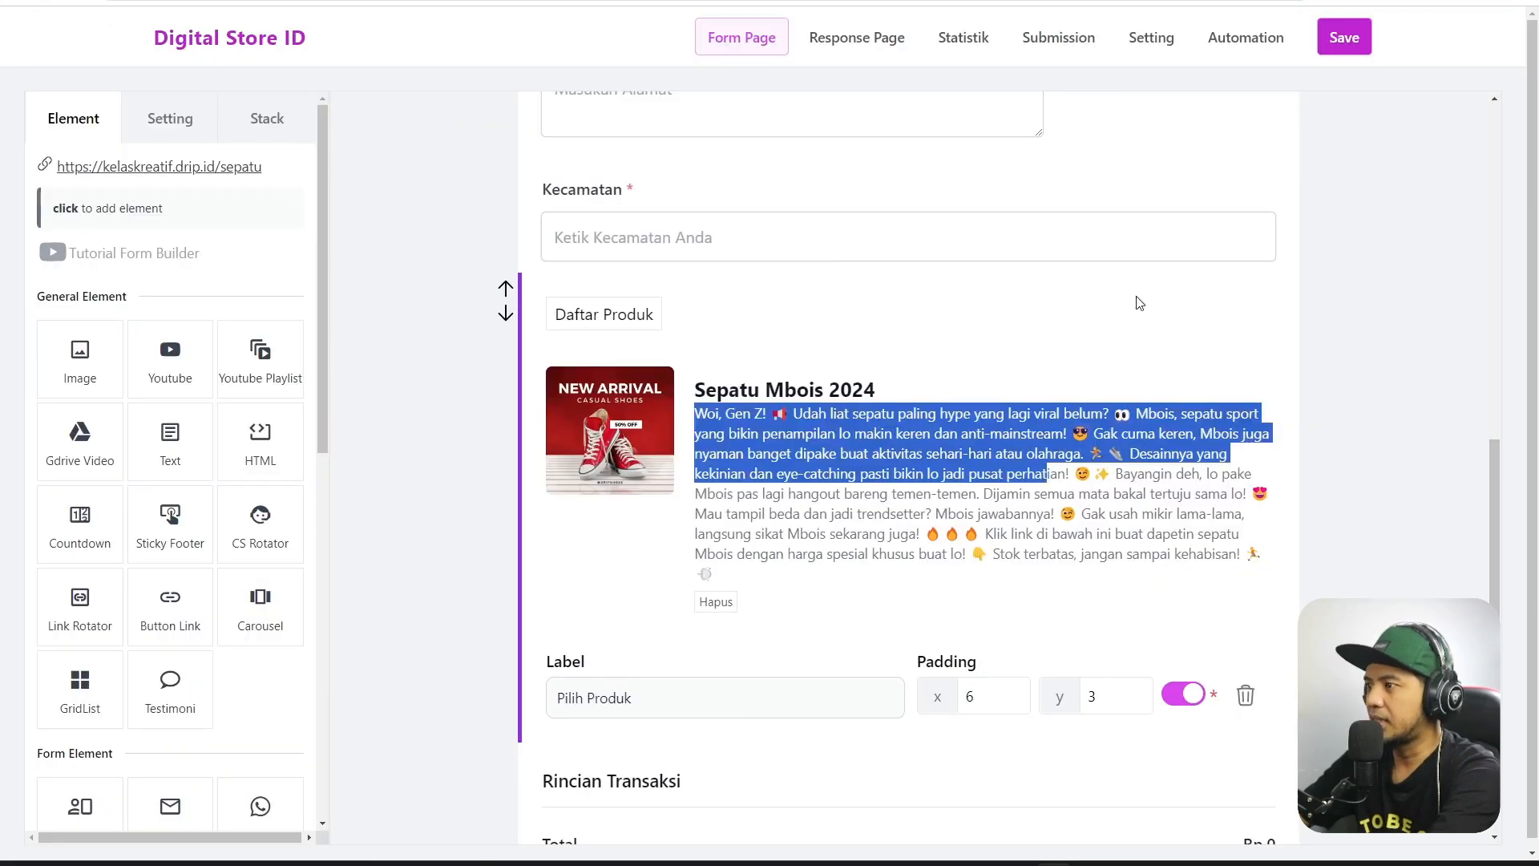
scroll(971, 411, "down", 2)
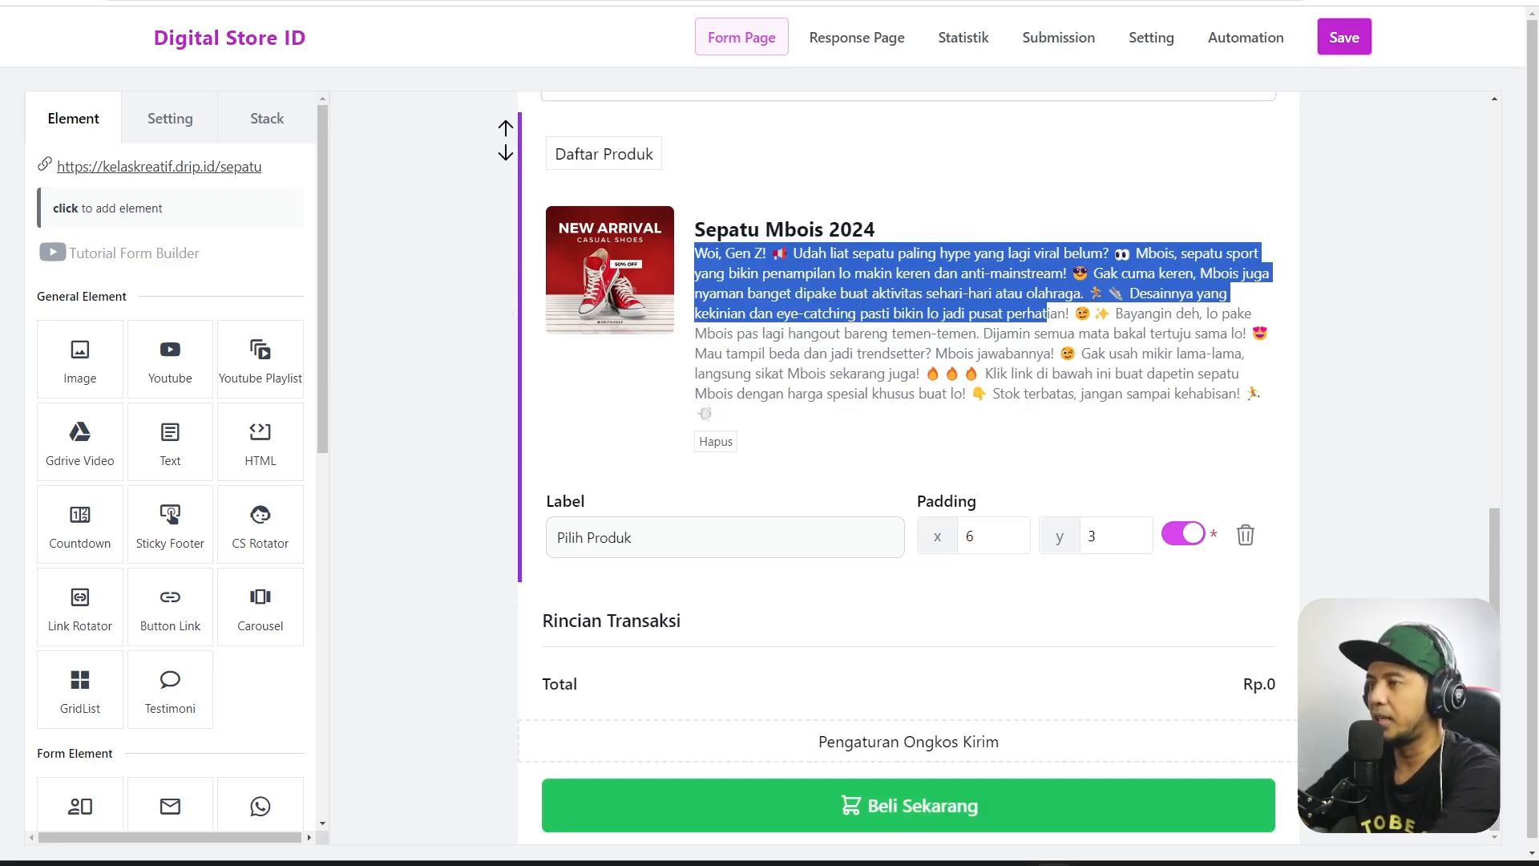
left_click(241, 2)
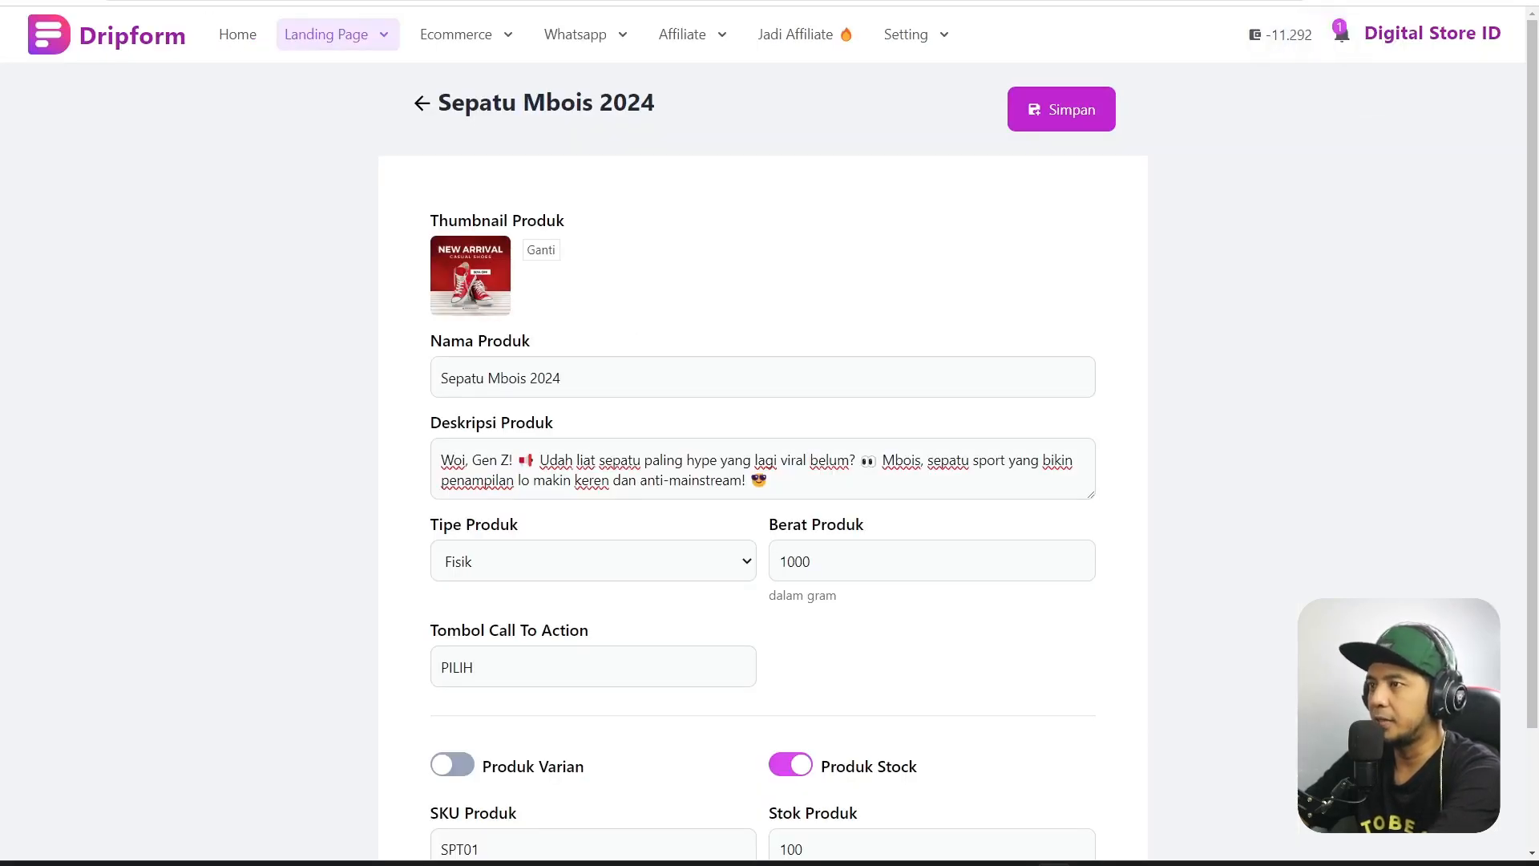
left_click(401, 1)
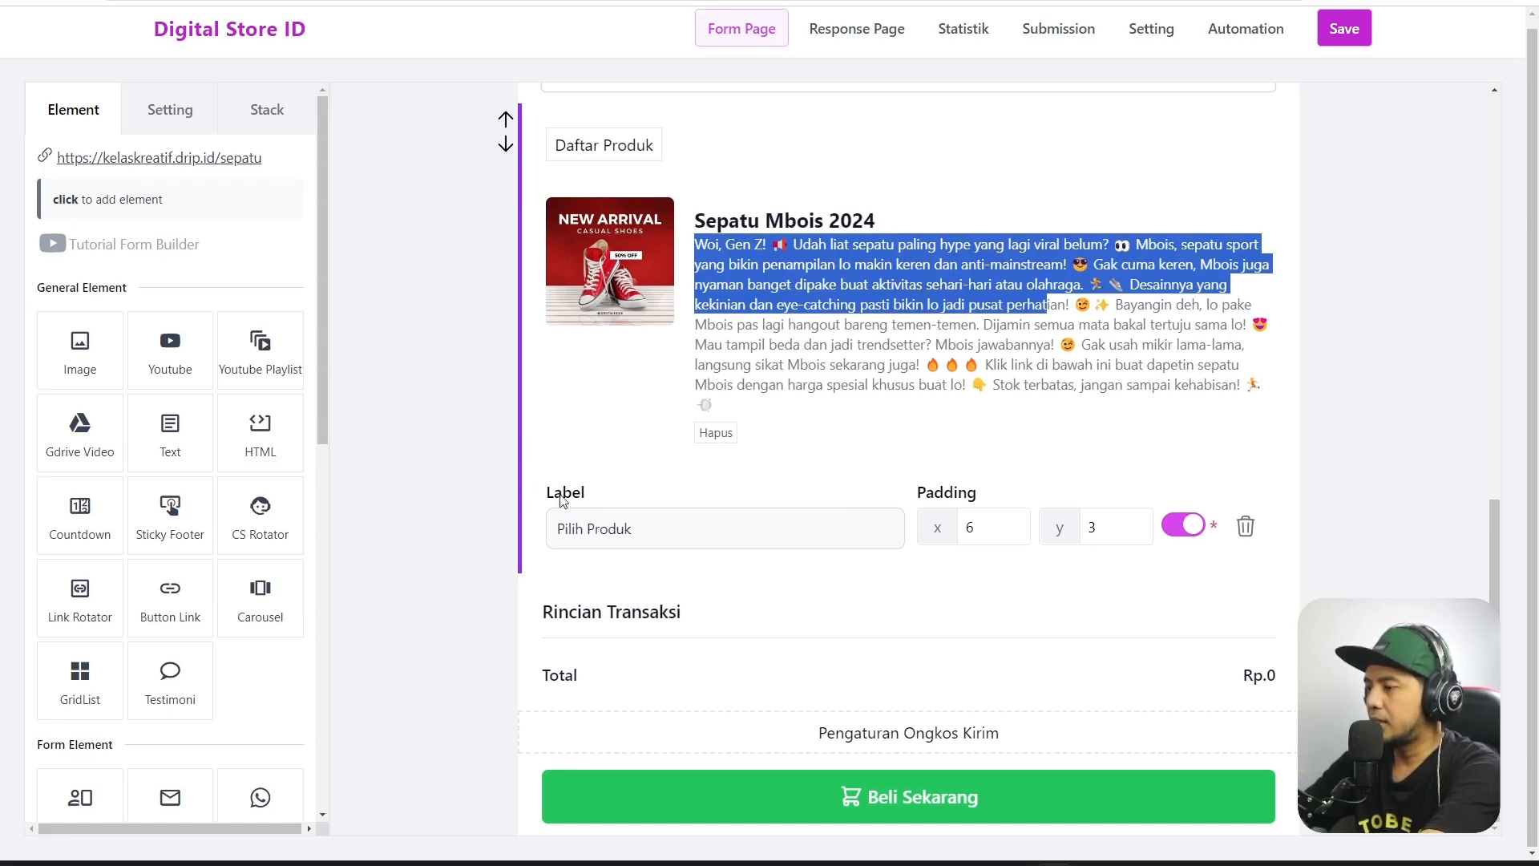
Remove Sepatu Mbois 2024 from the Pilih Produk field and add it back from Daftar Produk.
left_click(717, 433)
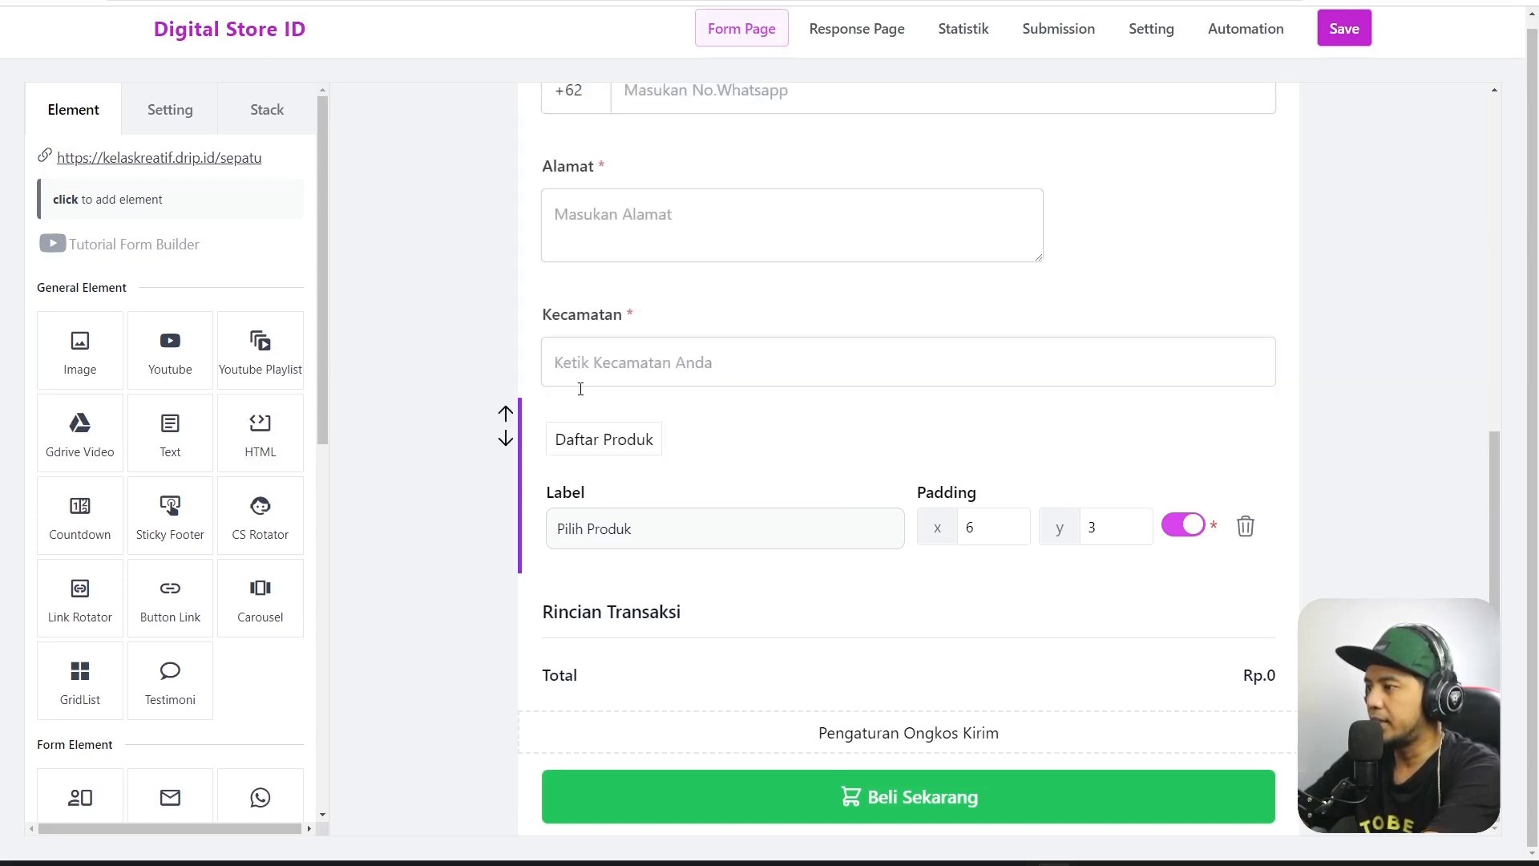
scroll(1099, 430, "up", 3)
left_click(1395, 447)
scroll(962, 593, "down", 2)
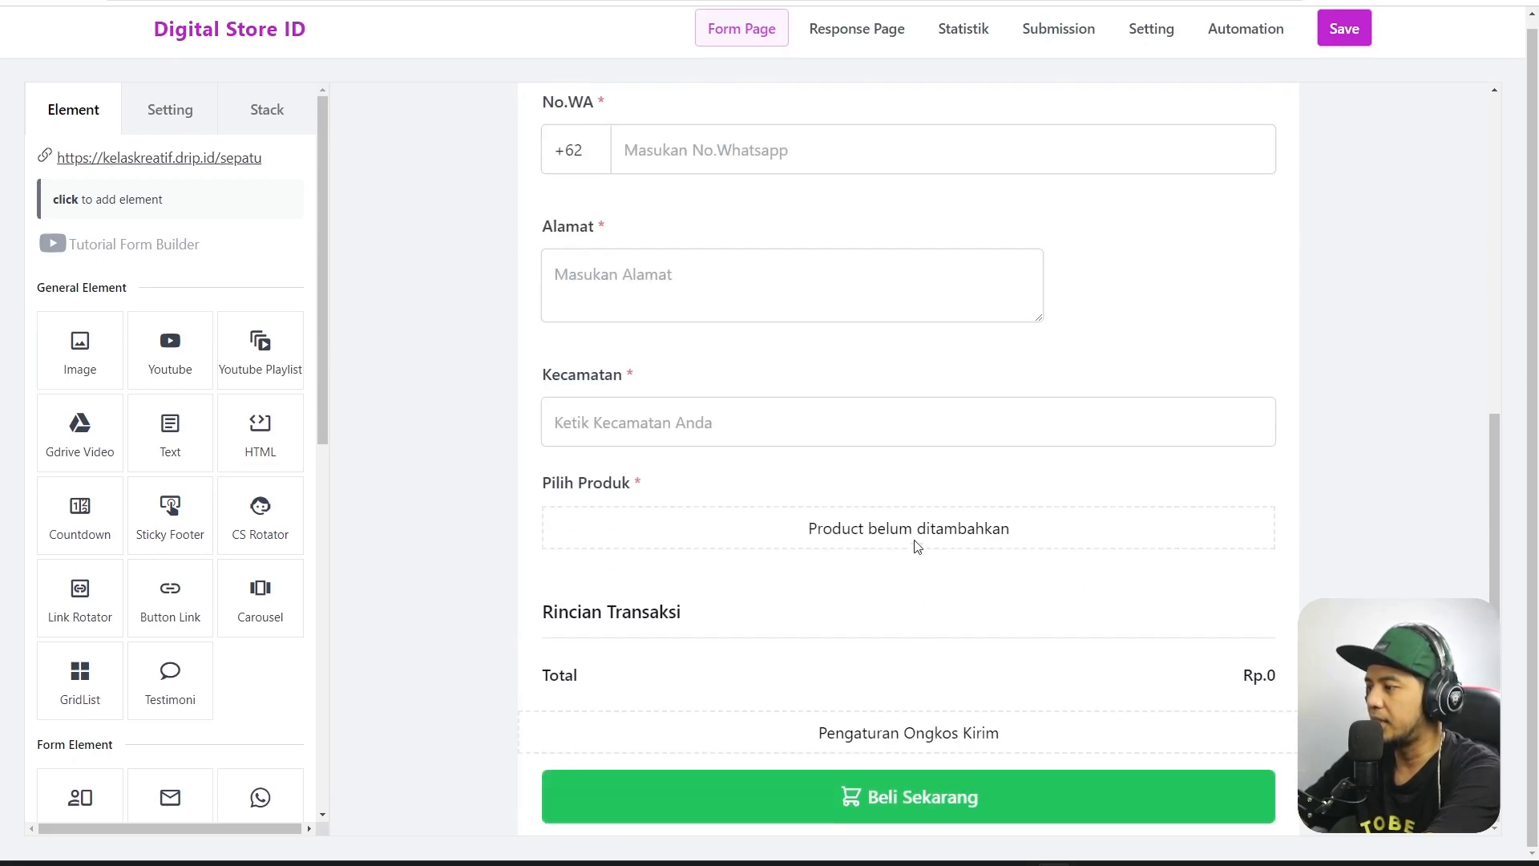
left_click(917, 546)
left_click(606, 500)
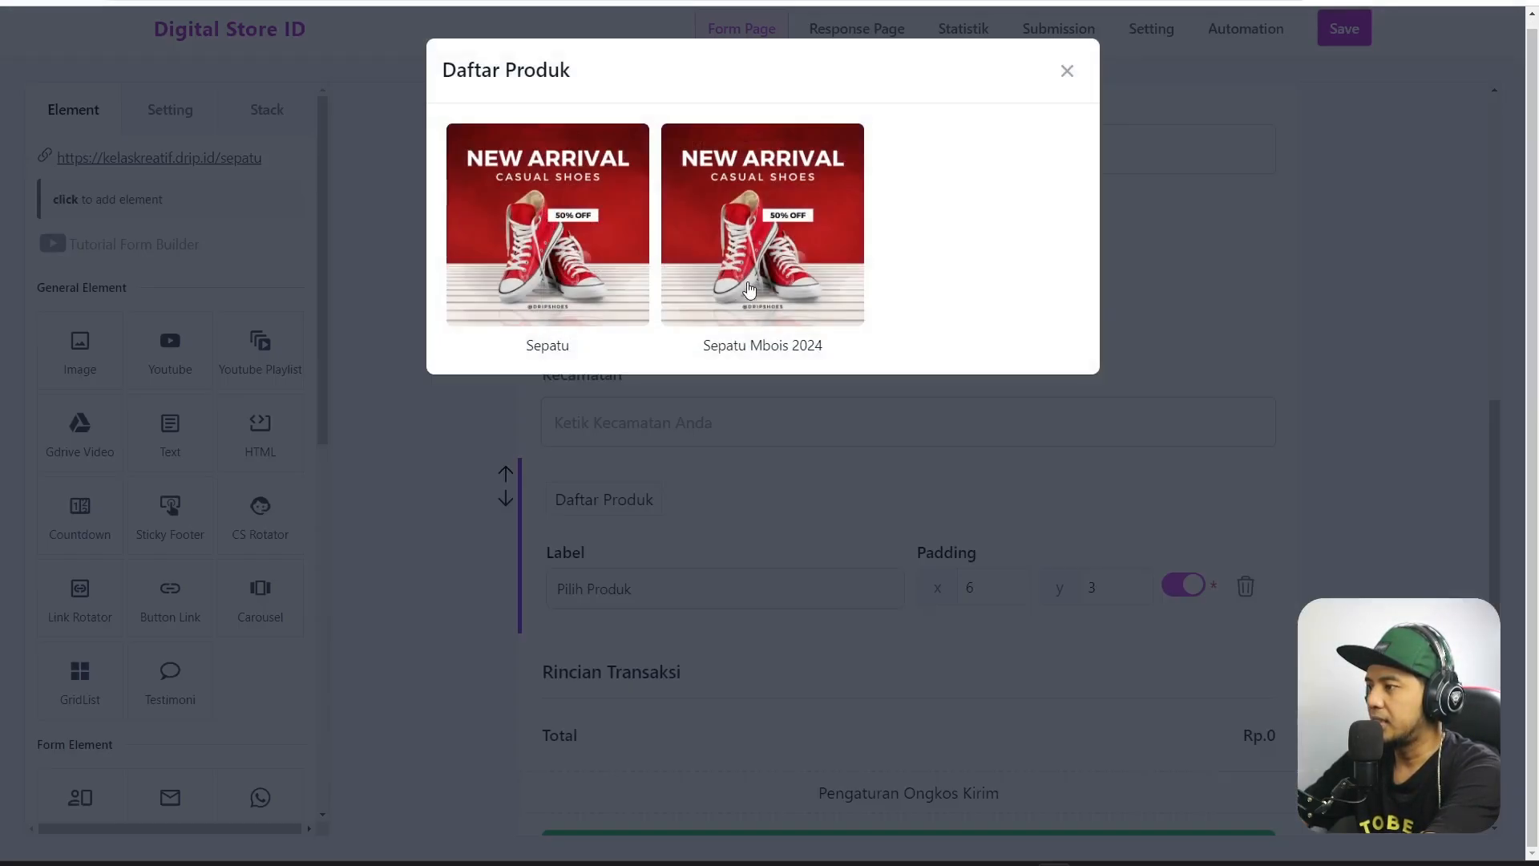
left_click(750, 290)
Keep the field label as Pilih Produk and close the settings to preview the updated card.
scroll(860, 532, "down", 2)
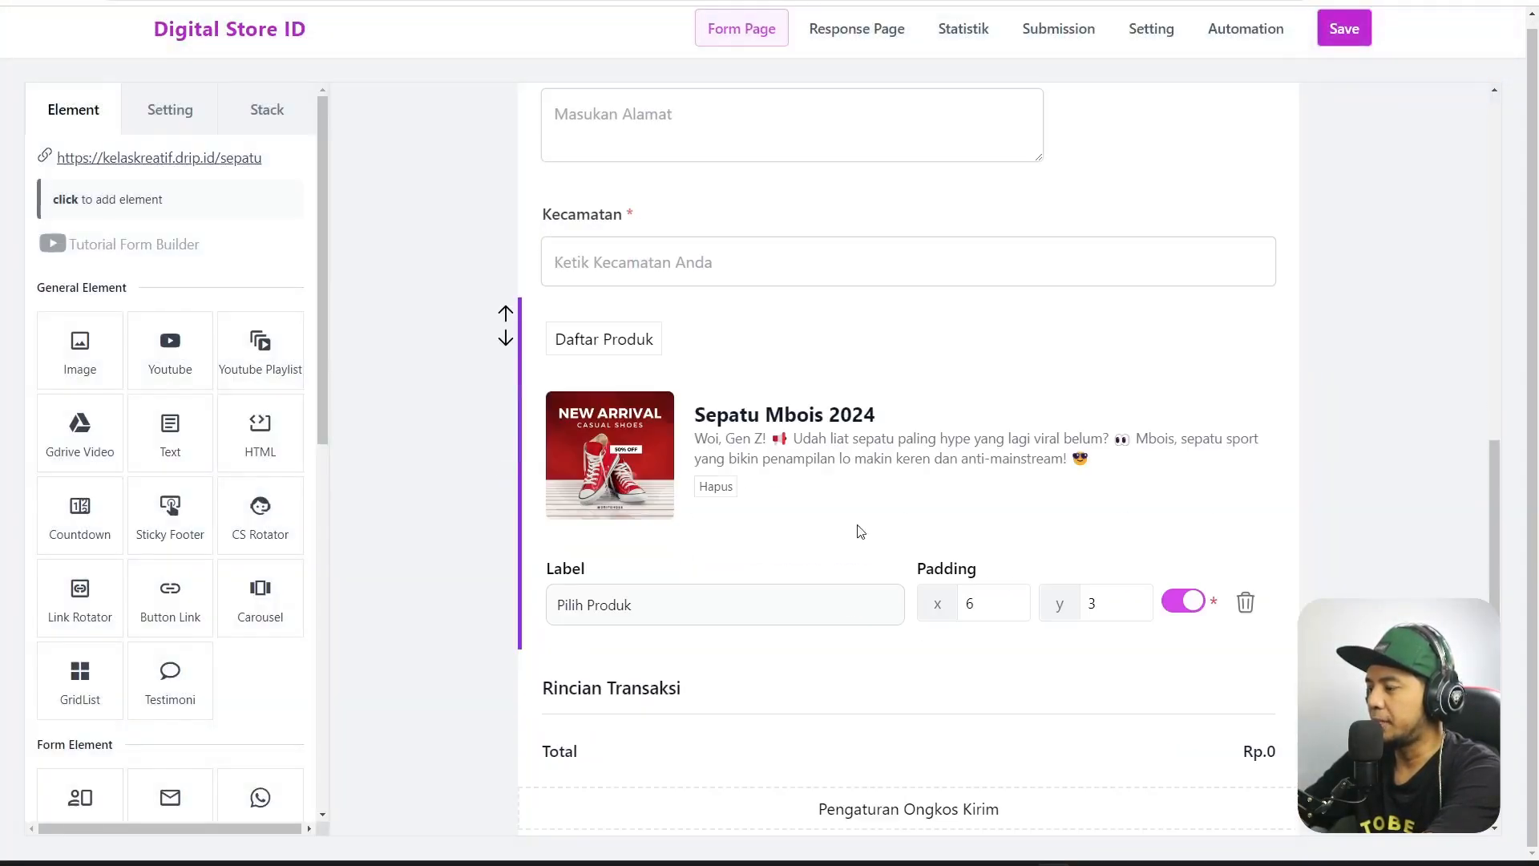
scroll(857, 491, "down", 1)
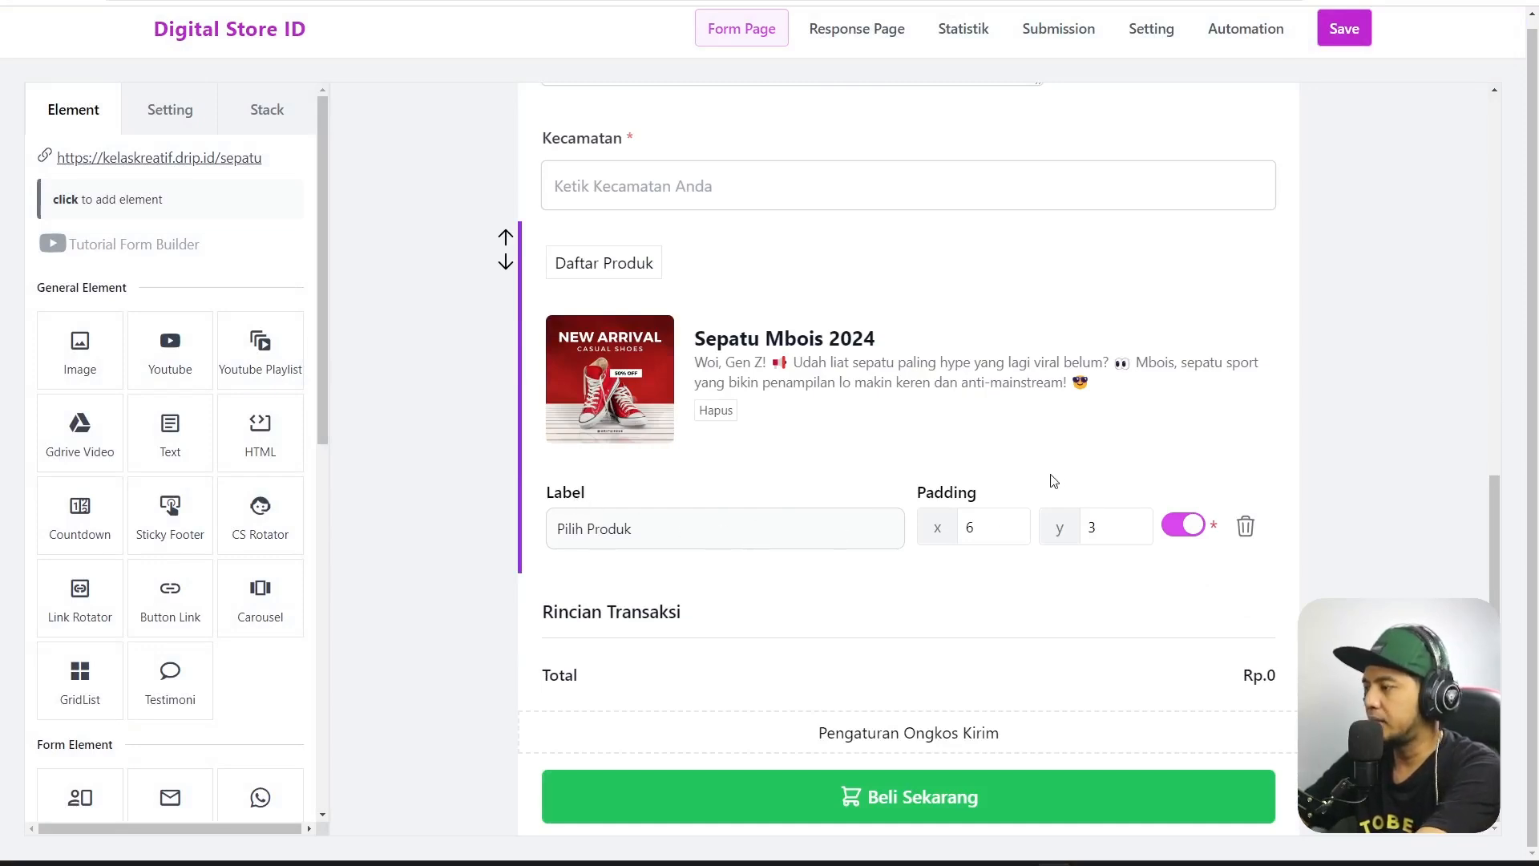
left_click_drag(673, 525, 530, 517)
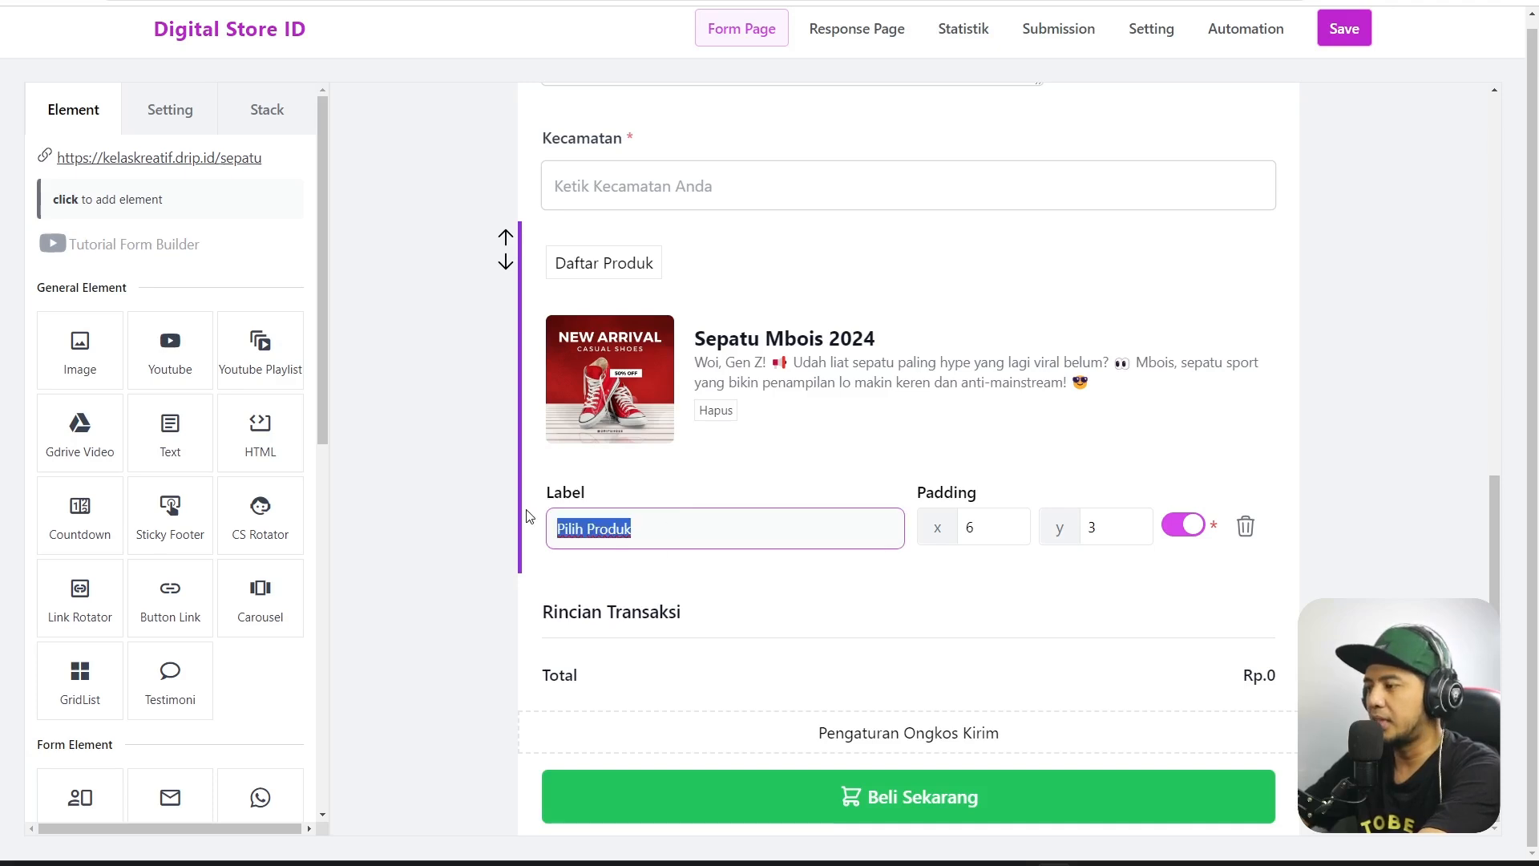
left_click(657, 567)
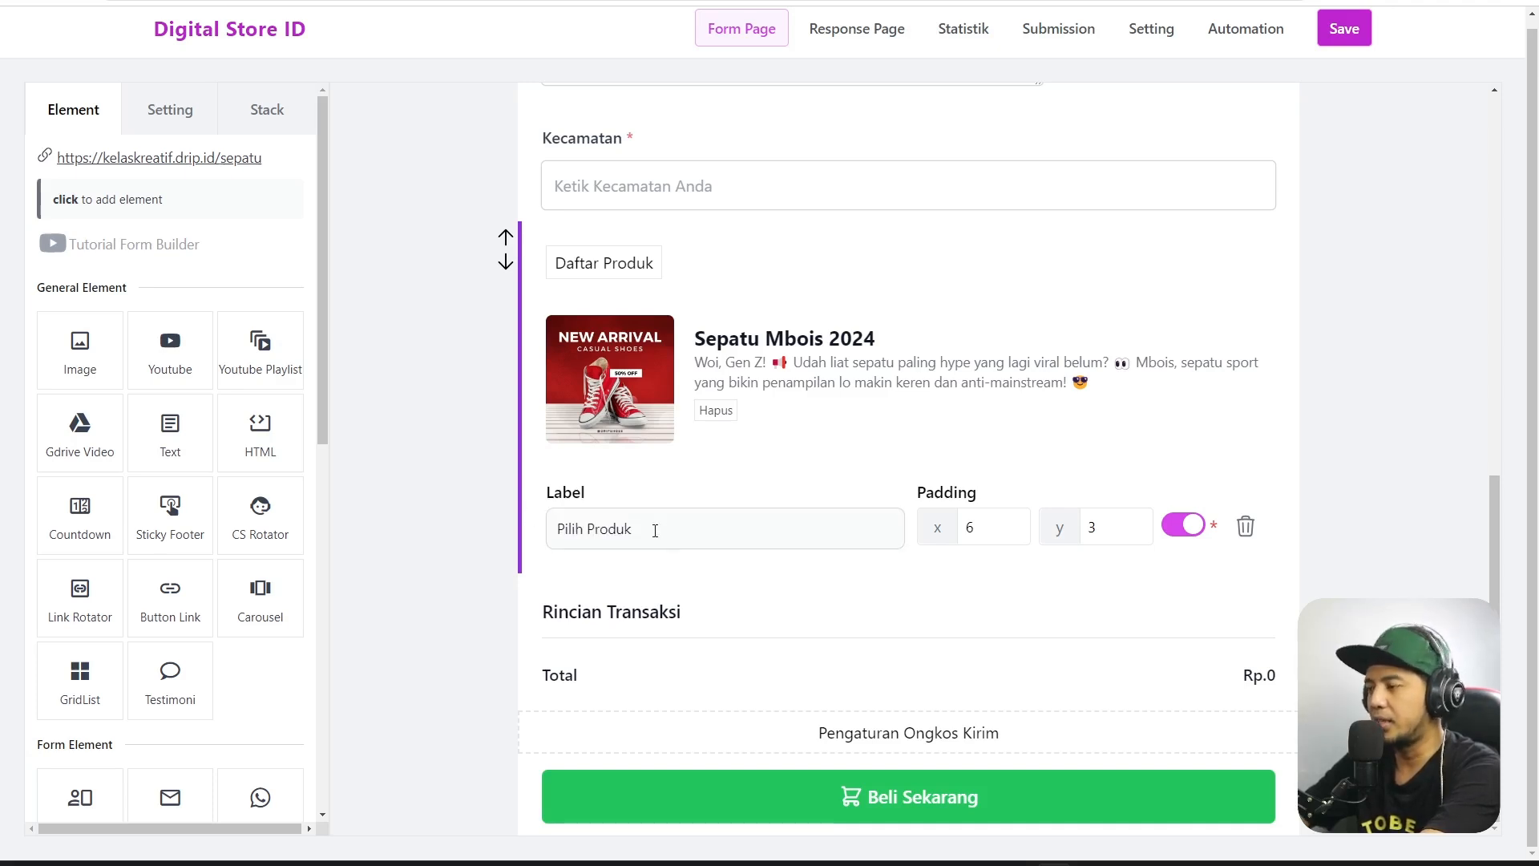
left_click(1419, 446)
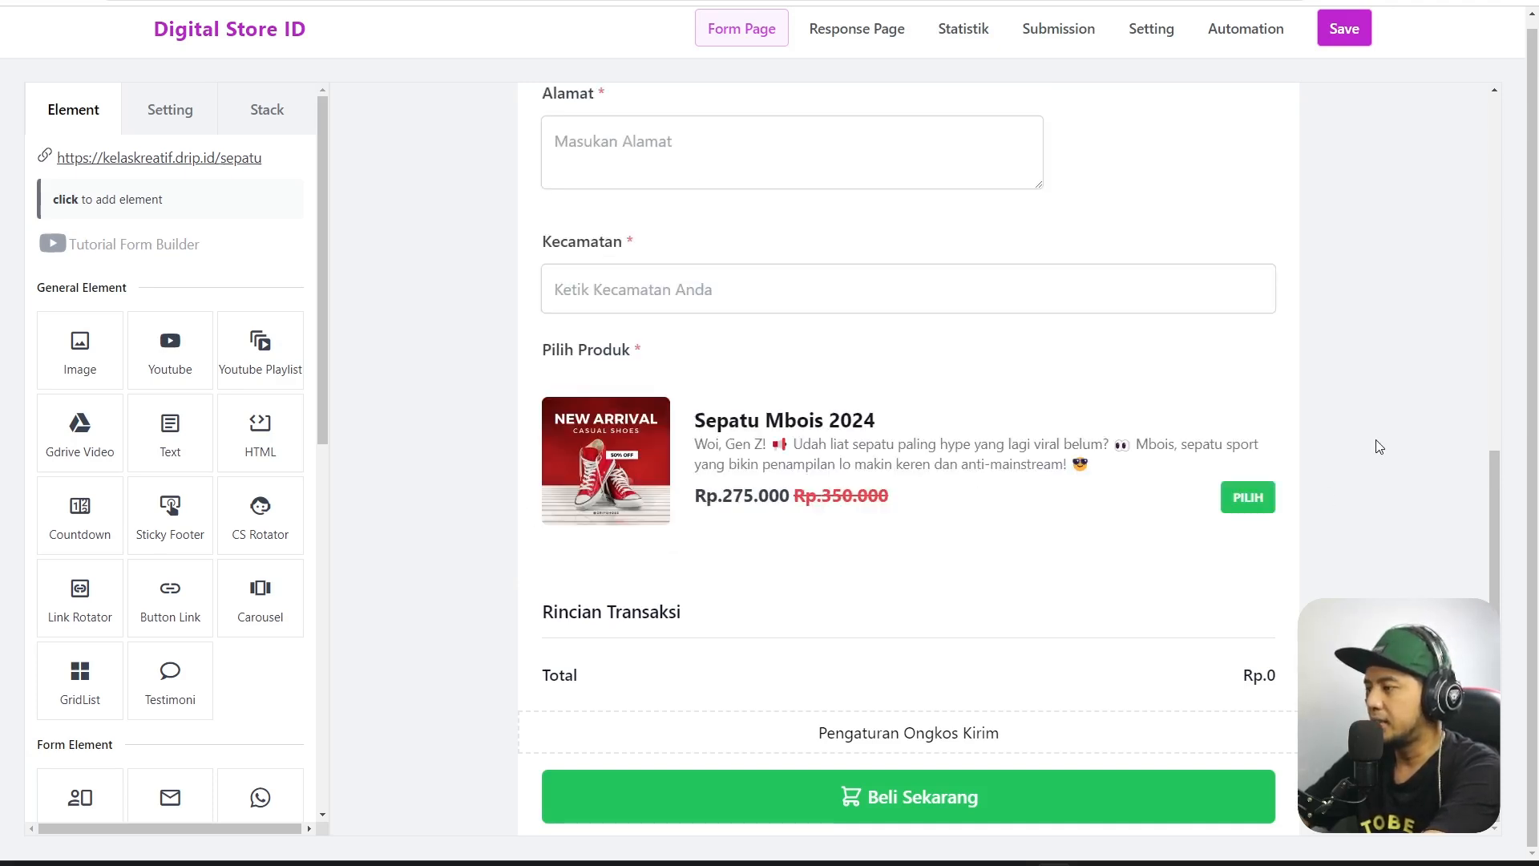
Open the Sepatu Mbois 2024 product editor and confirm the call-to-action text is PILIH.
left_click(1247, 508)
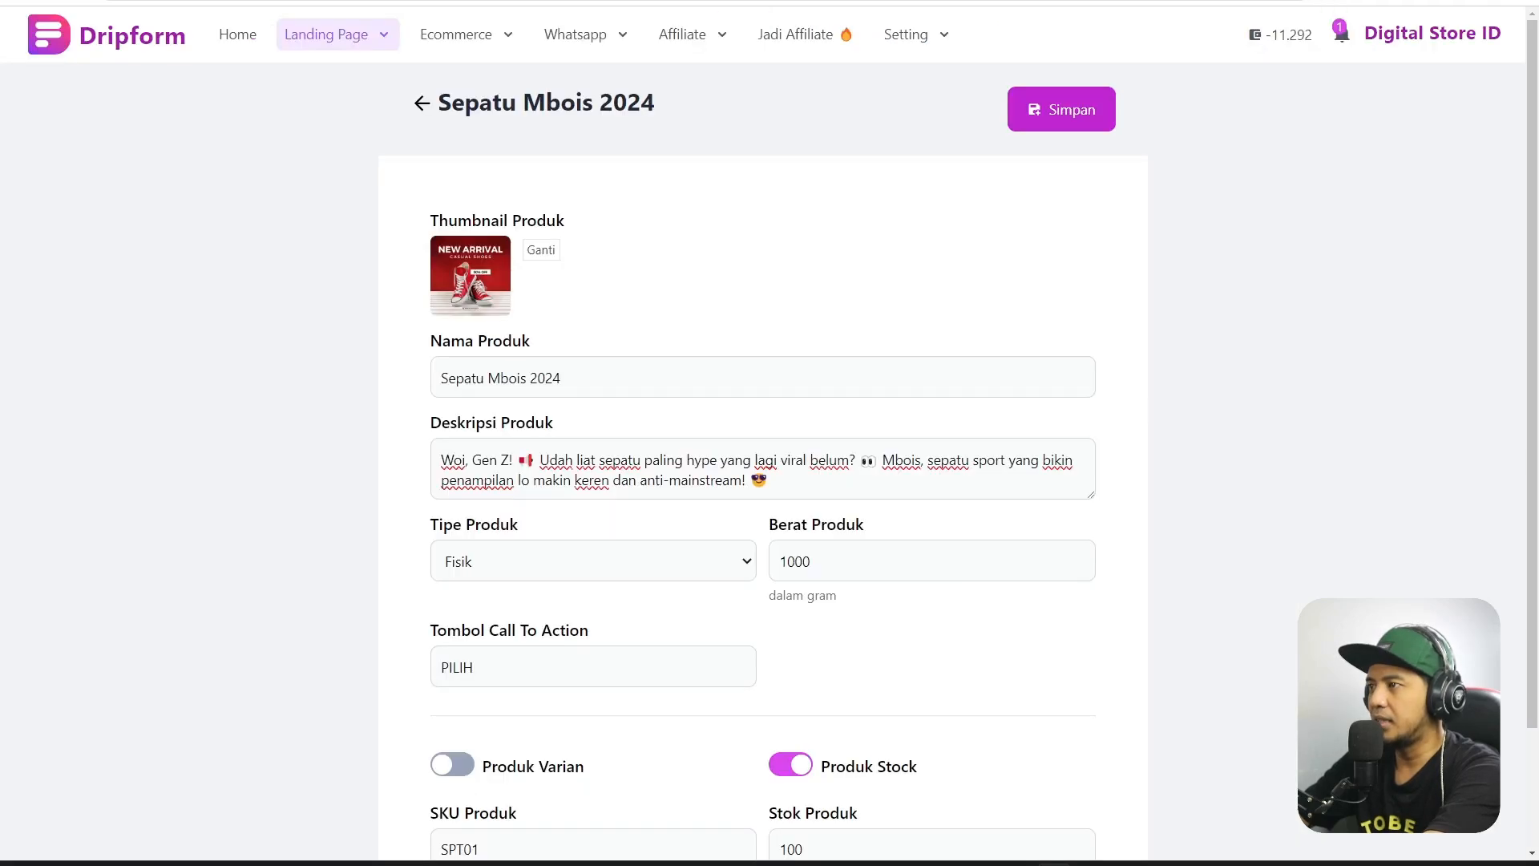
scroll(513, 520, "down", 2)
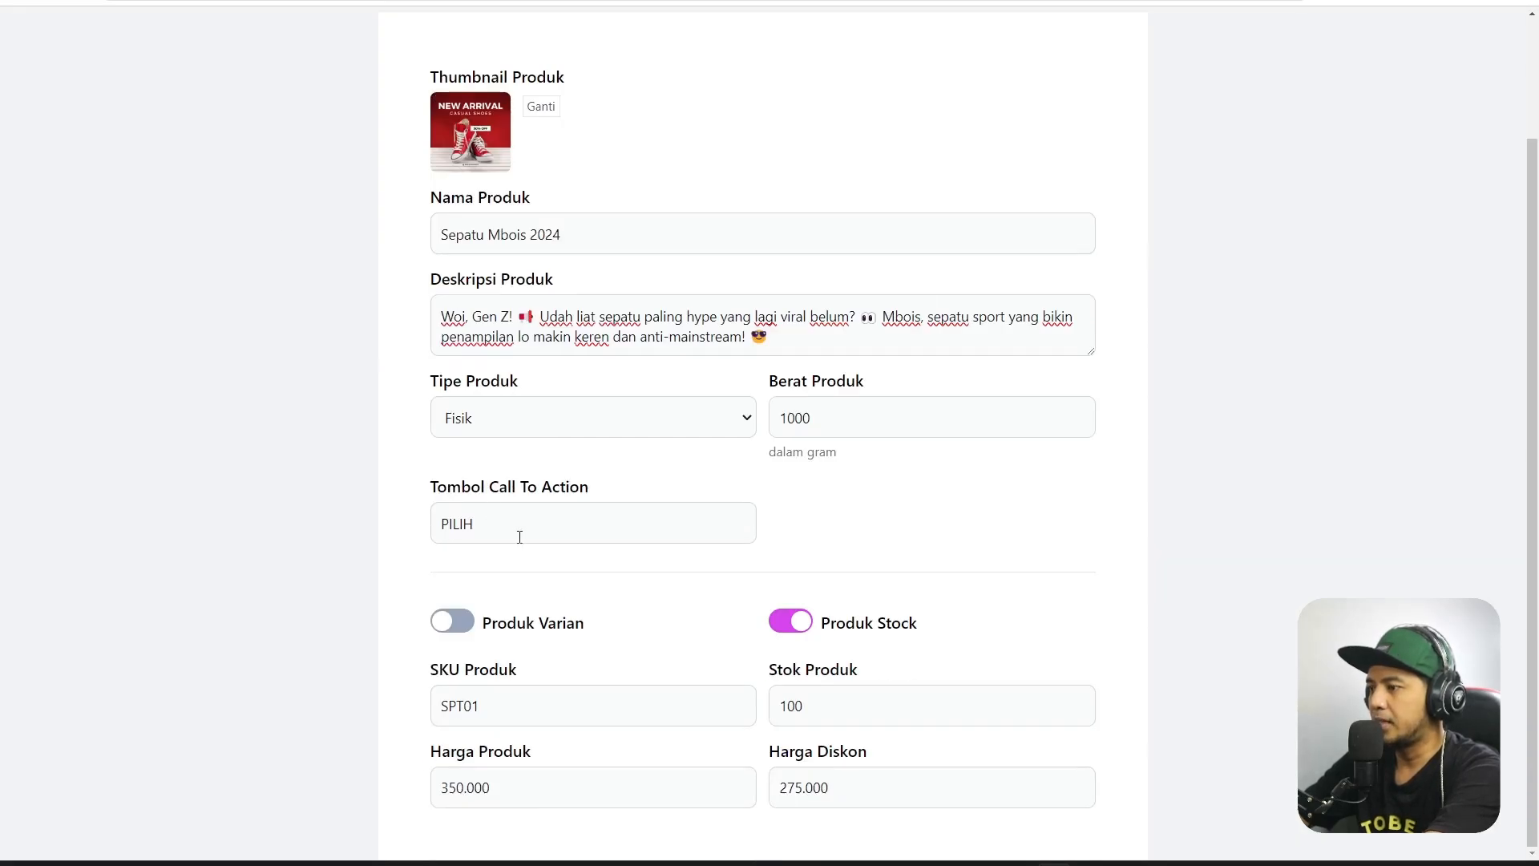
left_click_drag(520, 537, 420, 526)
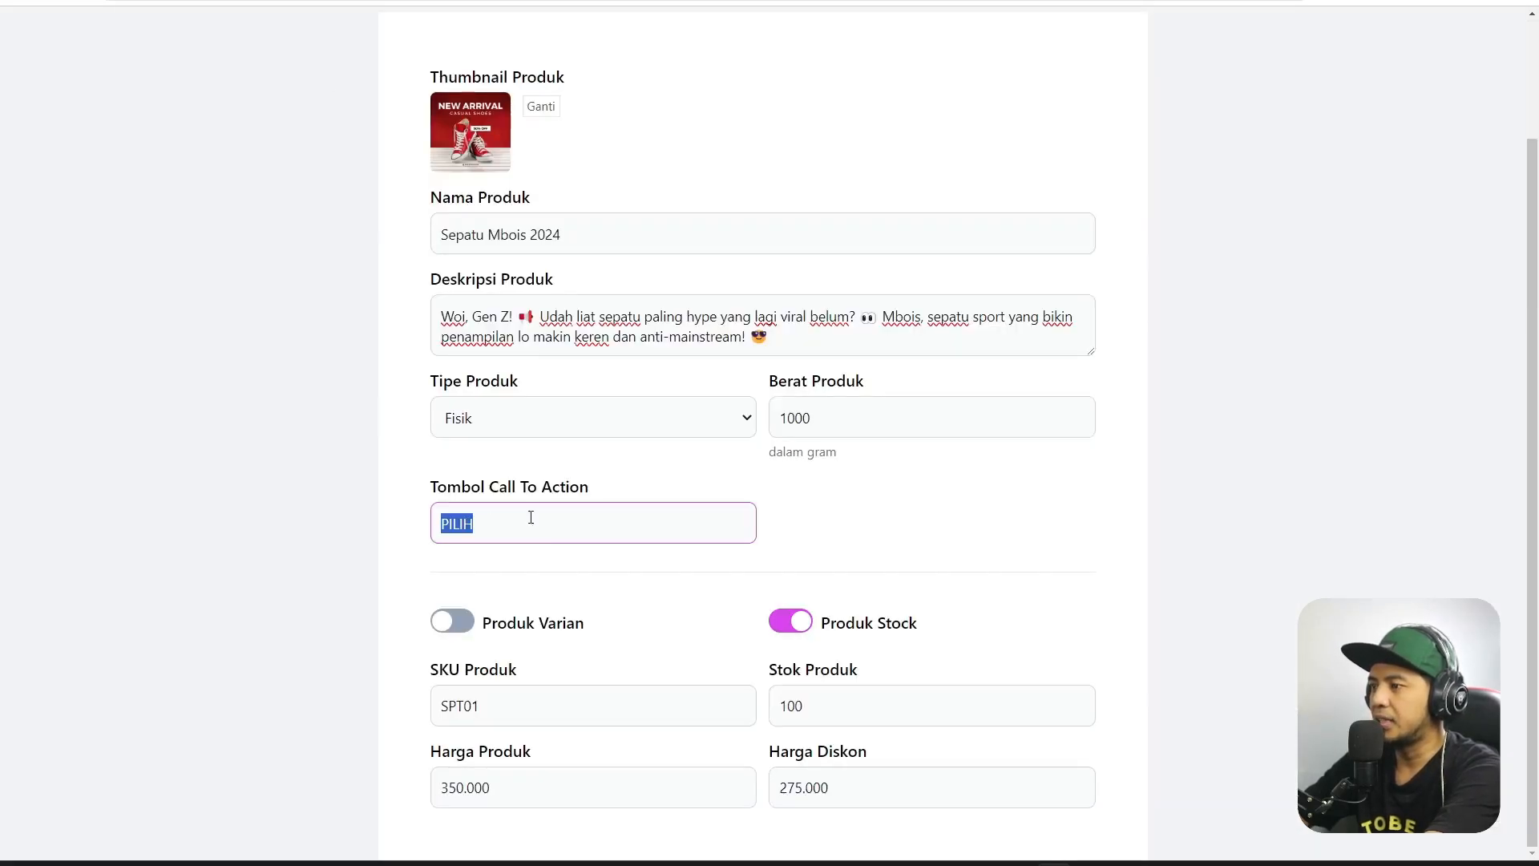
scroll(531, 517, "up", 2)
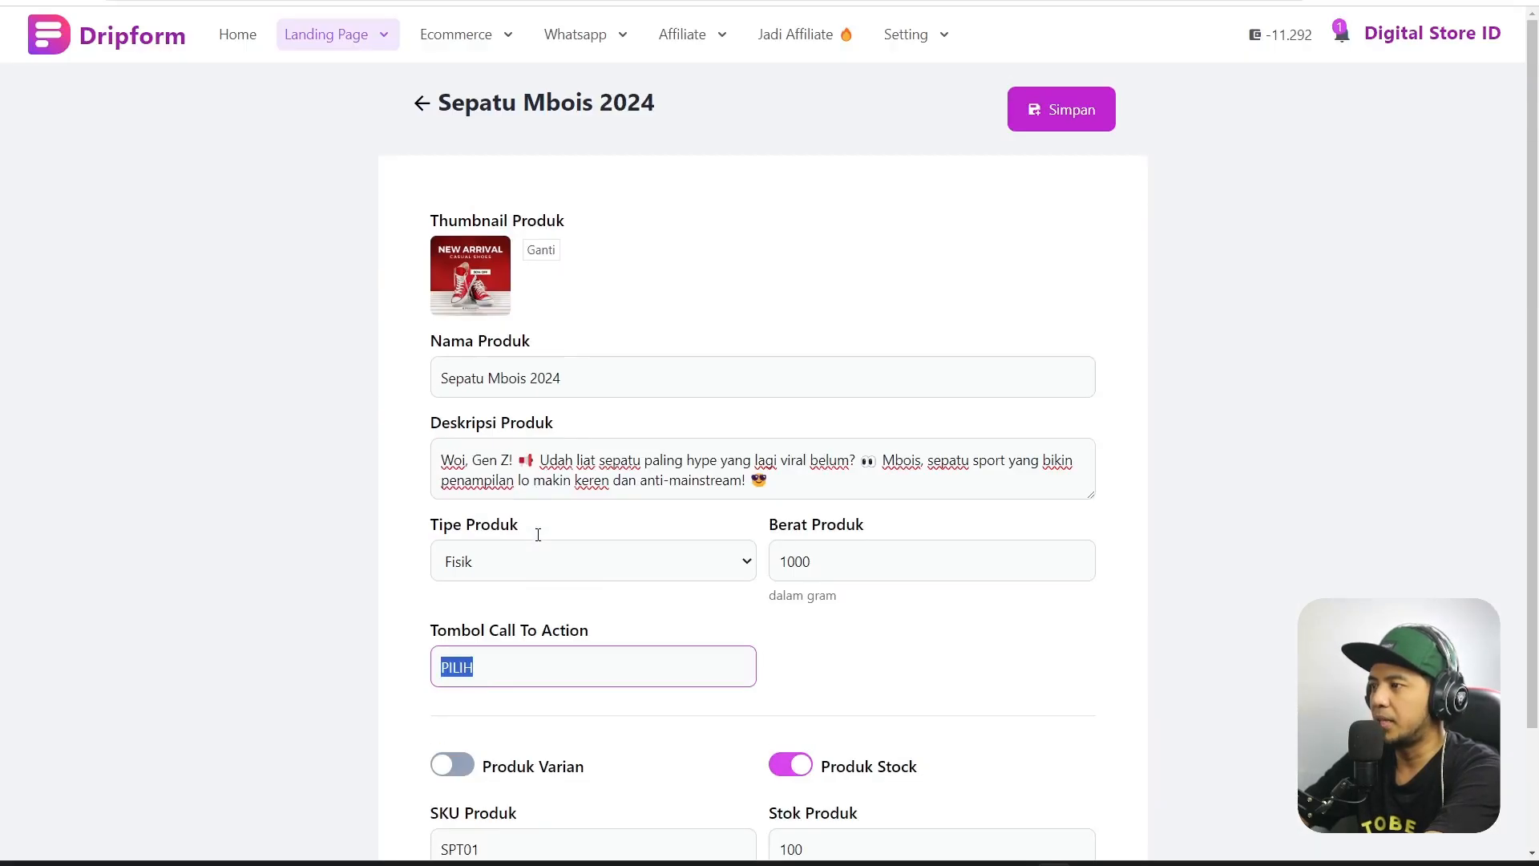
scroll(543, 409, "down", 2)
left_click(549, 515)
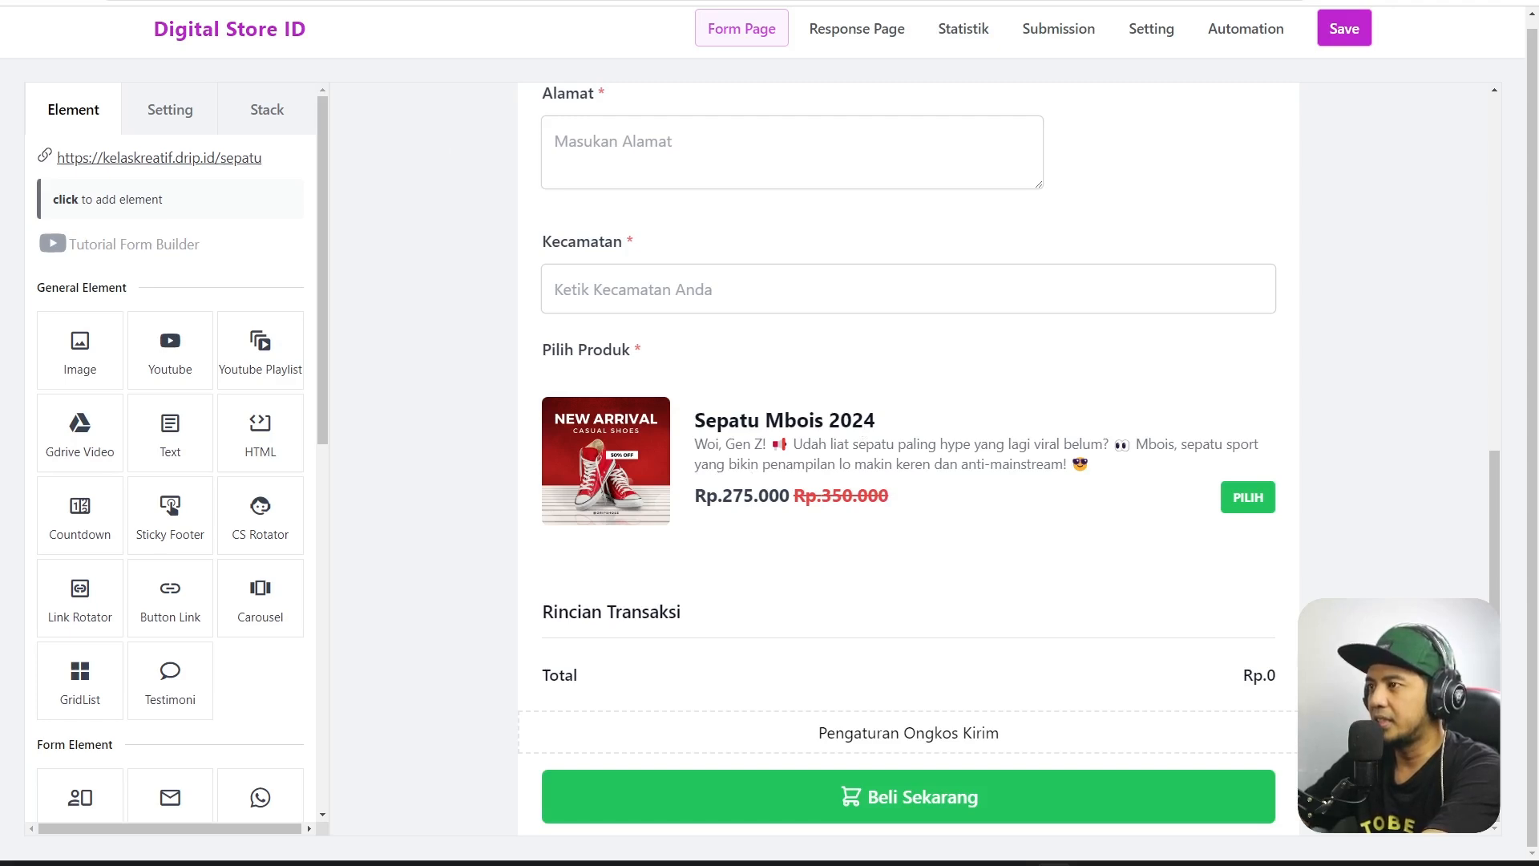
Confirm the 350.000 price and 275.000 discount price, then close the editor and exit edit mode.
double_click(788, 490)
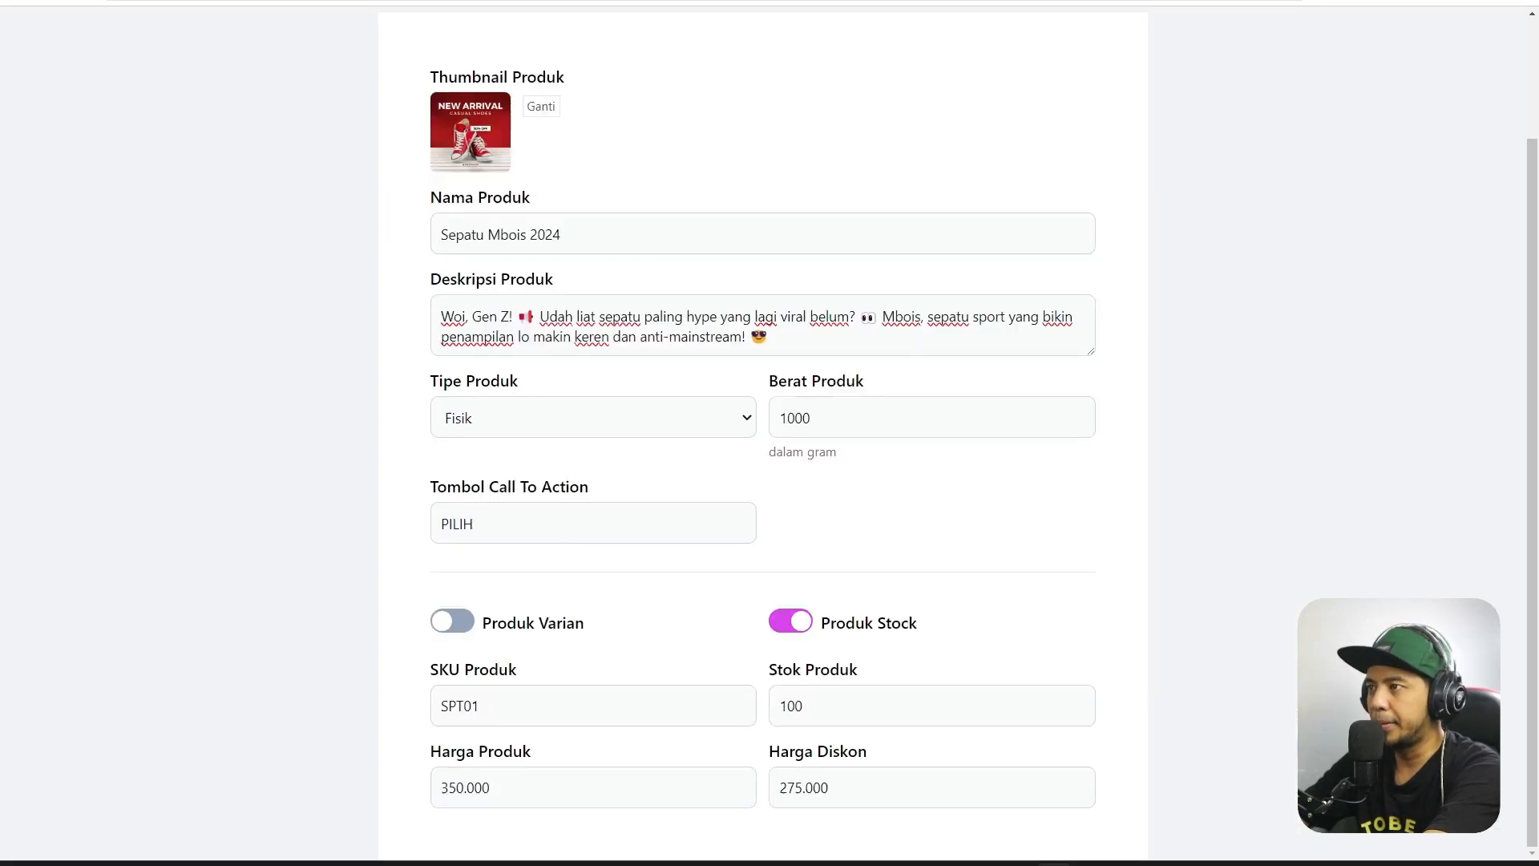
scroll(586, 202, "up", 2)
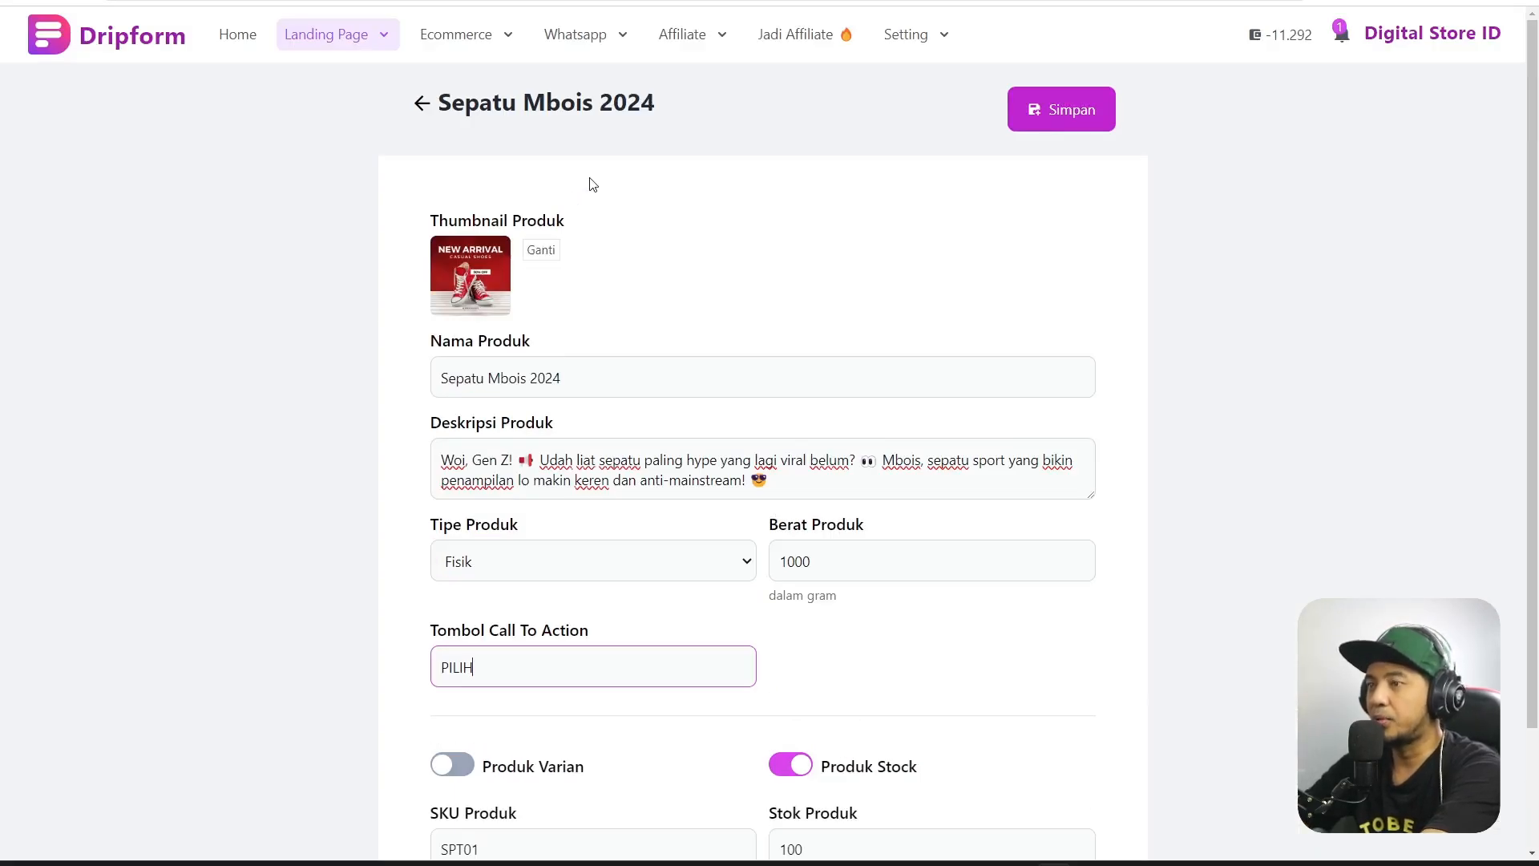
scroll(773, 615, "down", 2)
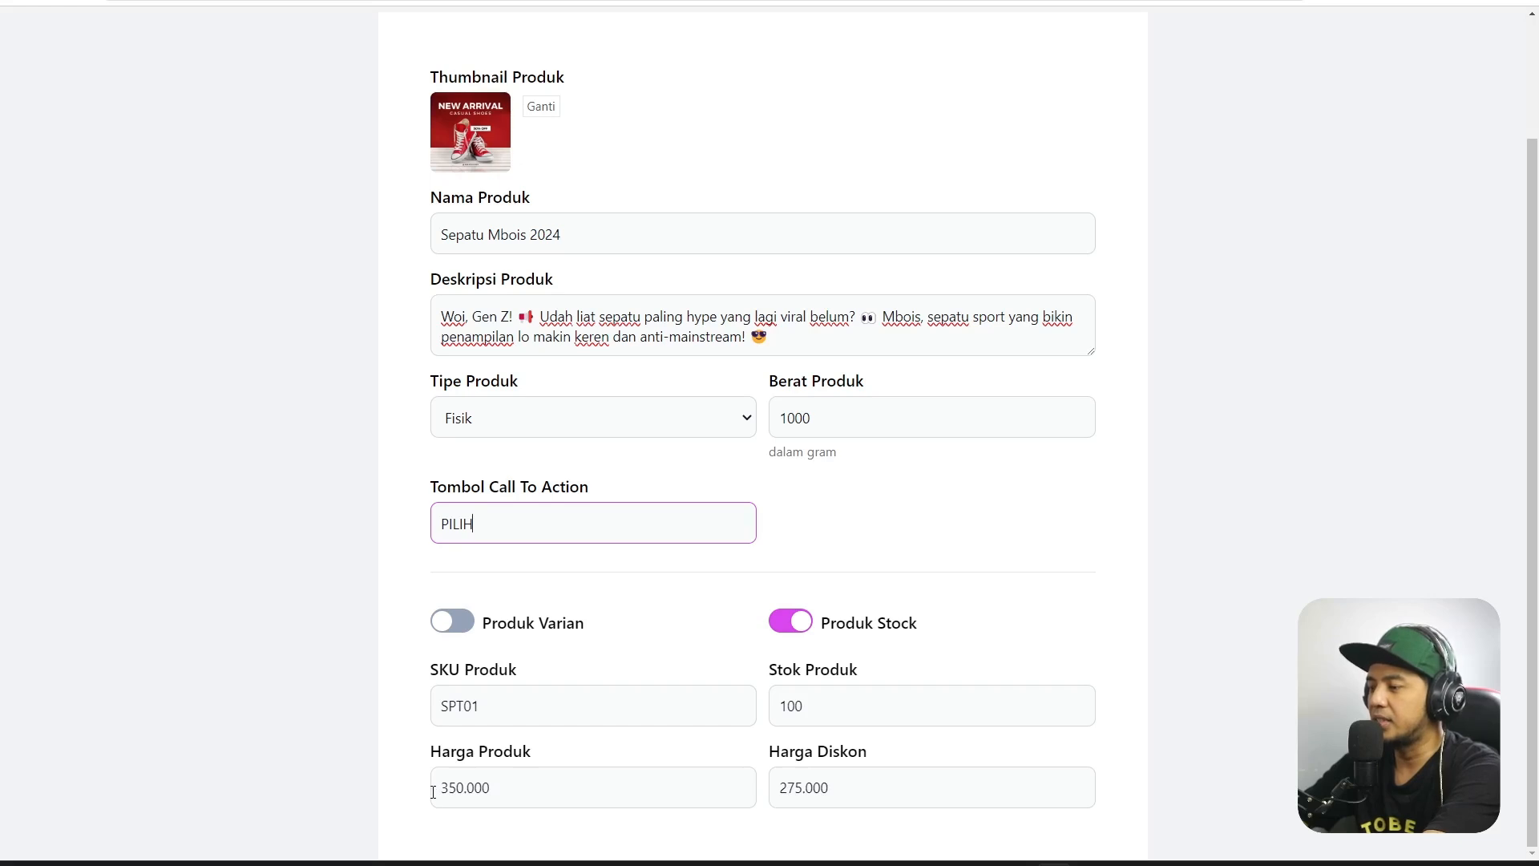
left_click_drag(433, 792, 540, 792)
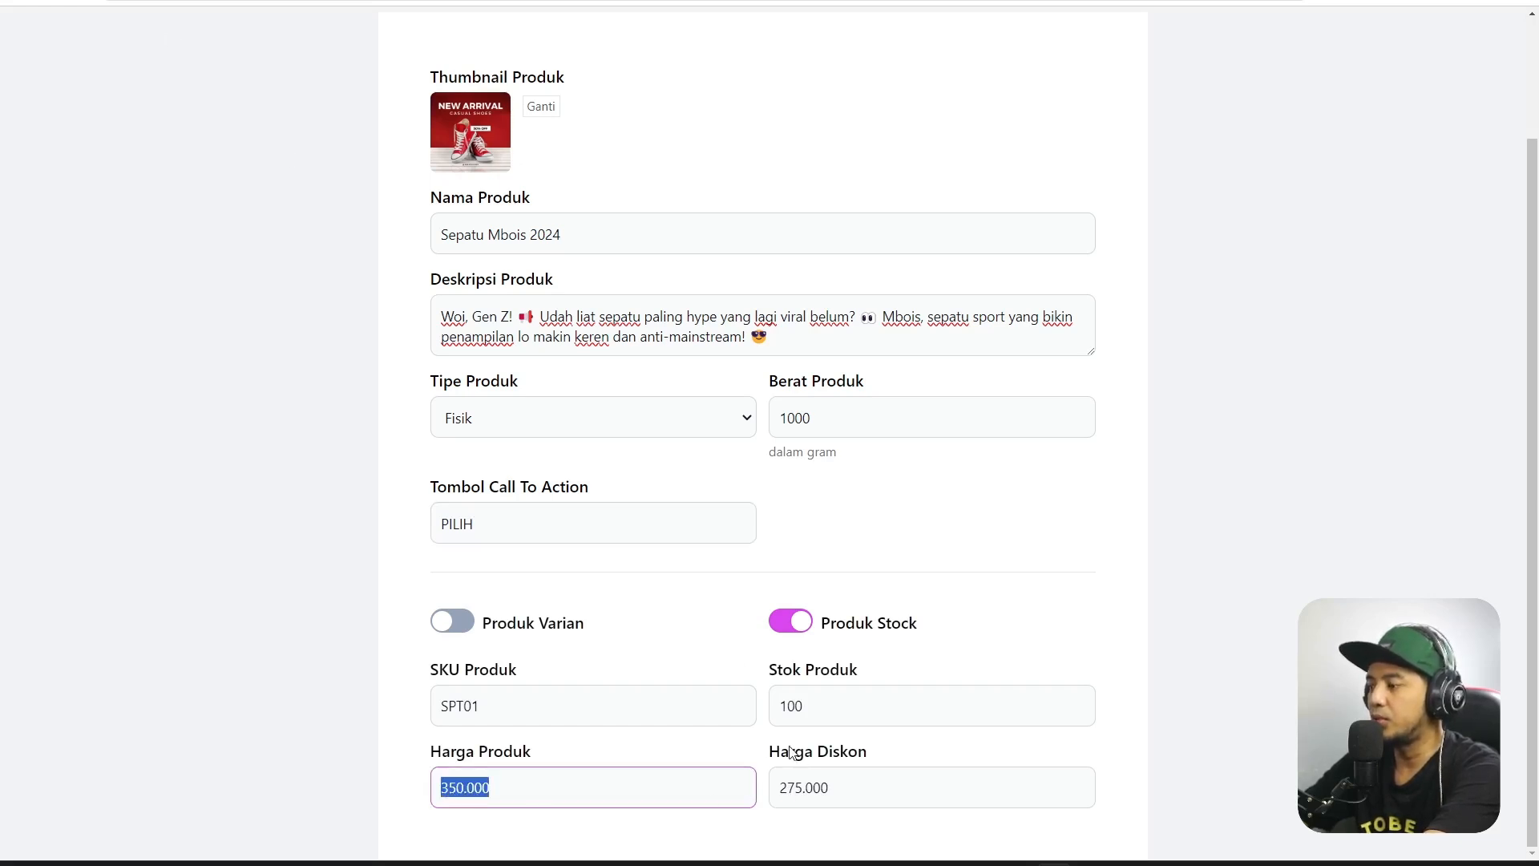
left_click(835, 786)
left_click_drag(835, 786, 780, 787)
left_click(138, 8)
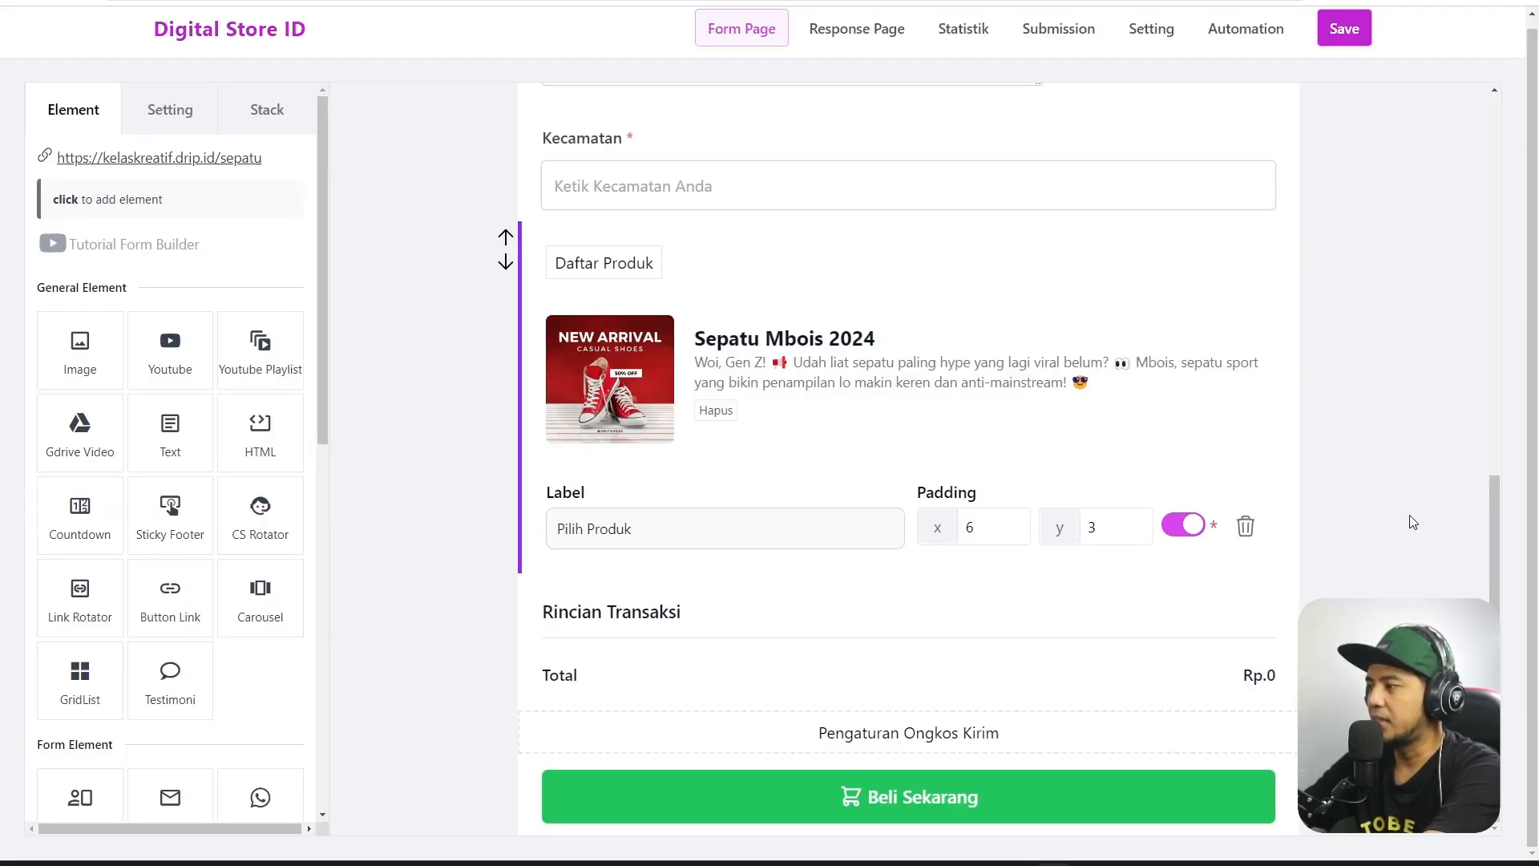
left_click(1385, 519)
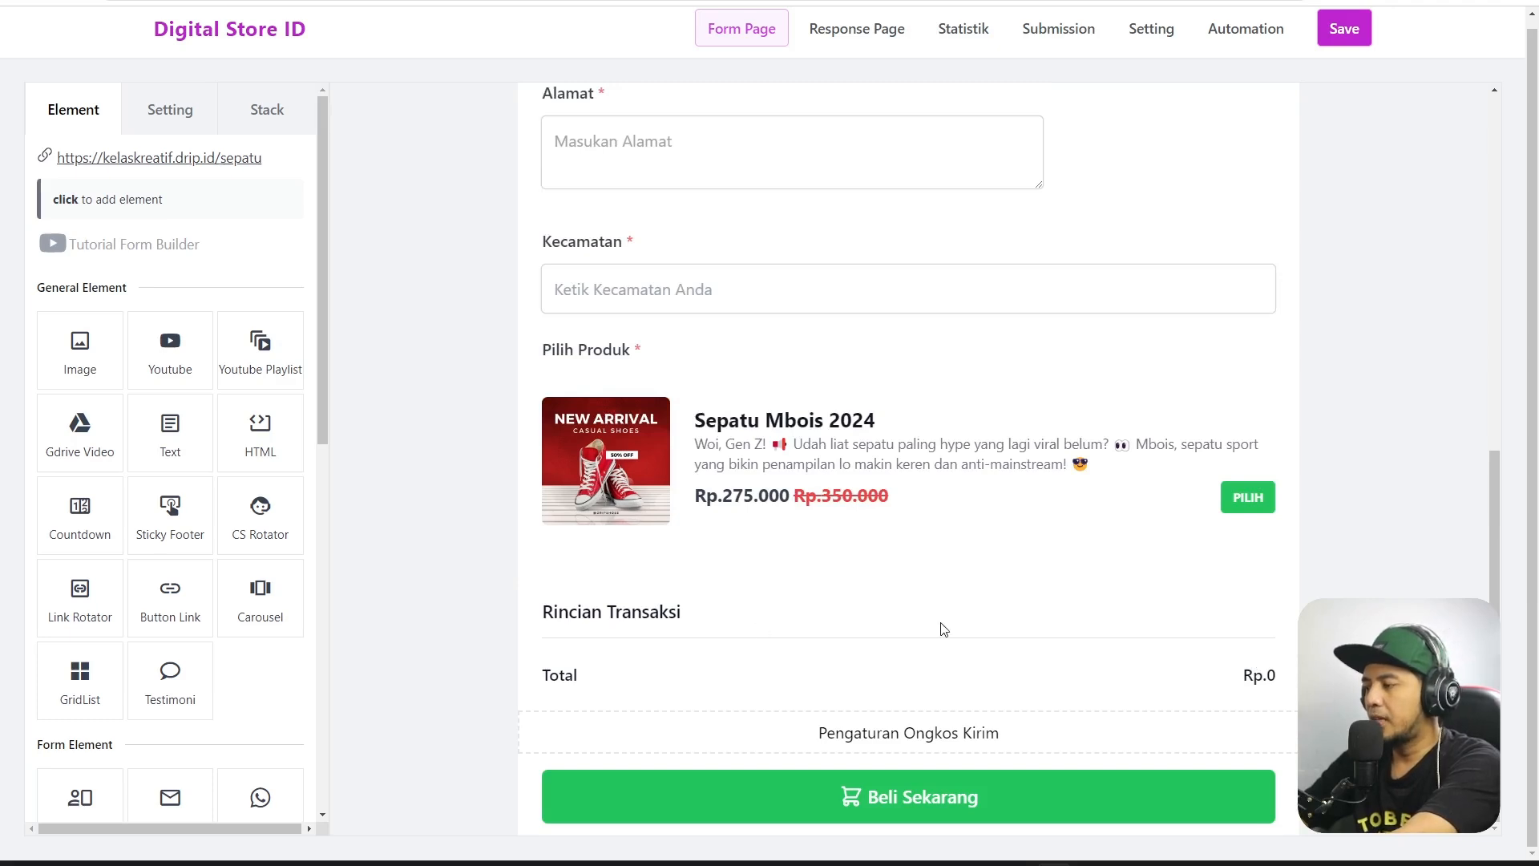
Open the shipping cost settings and keep Juragan COD as the Ongkir API.
left_click(908, 732)
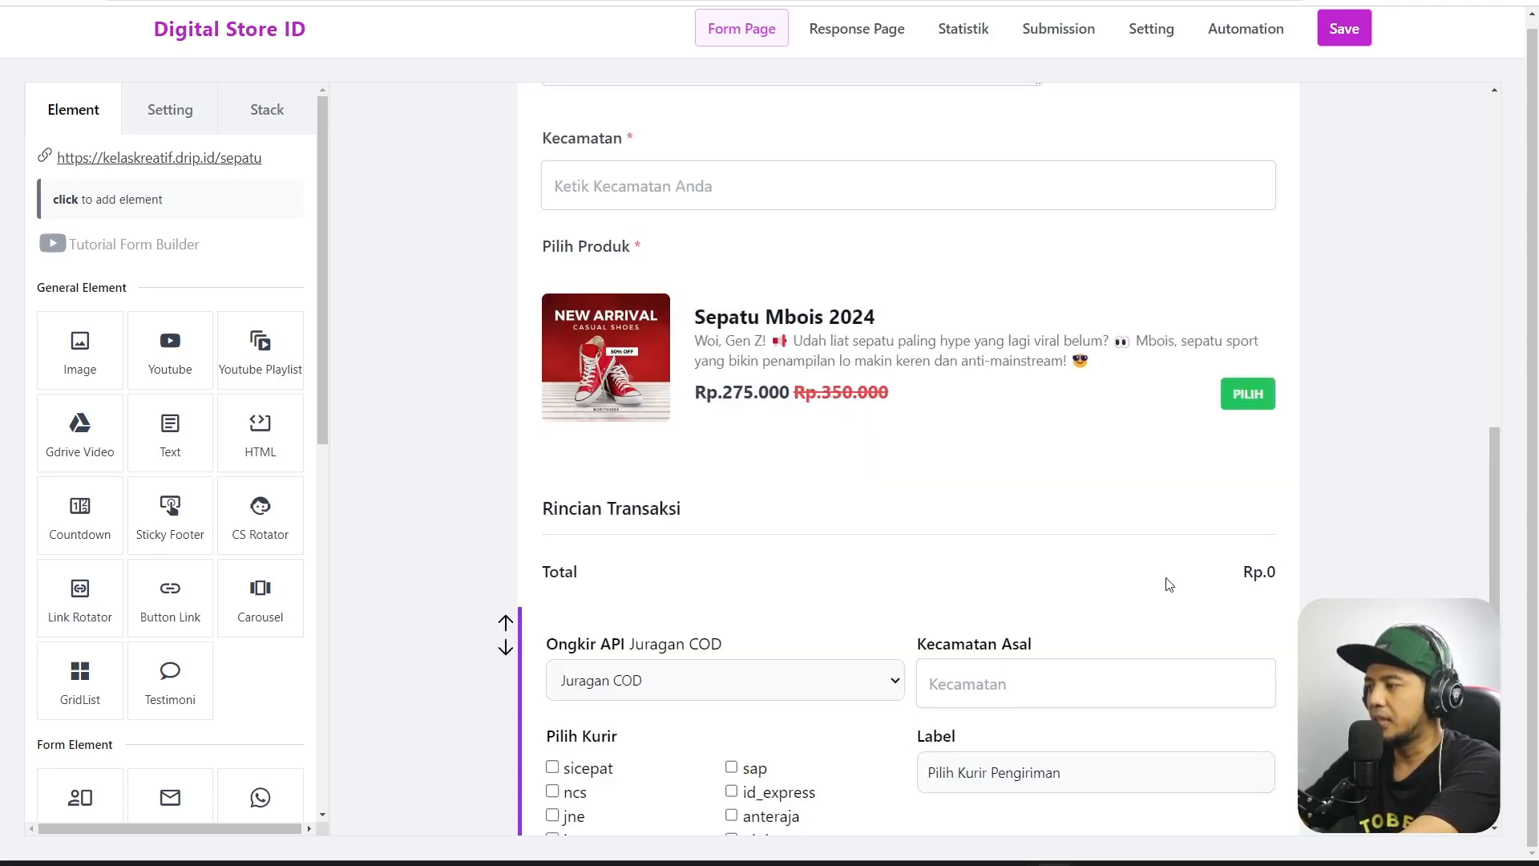
scroll(1203, 571, "down", 3)
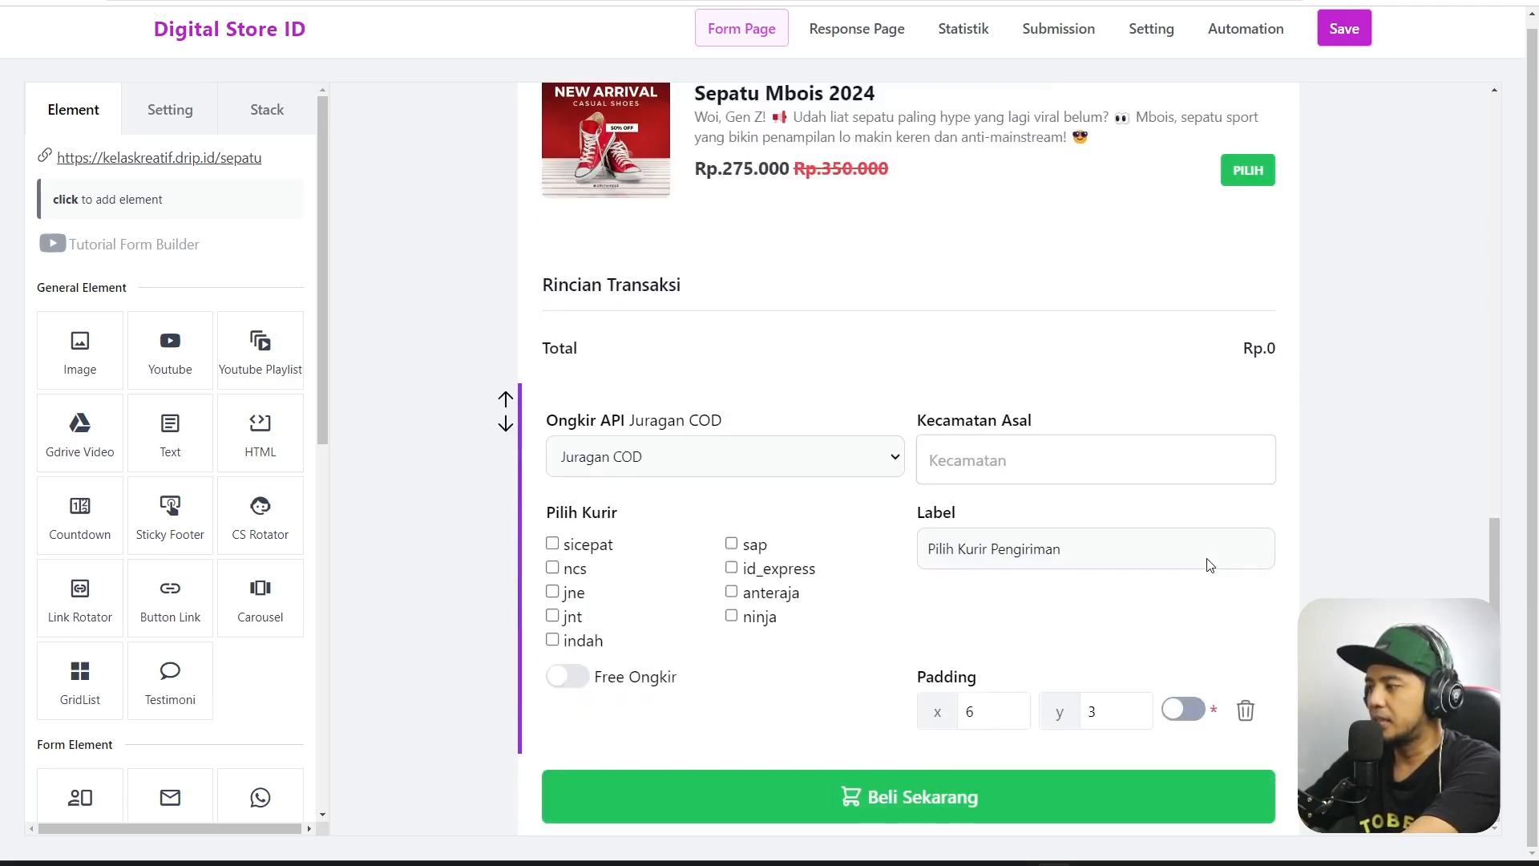
left_click(876, 464)
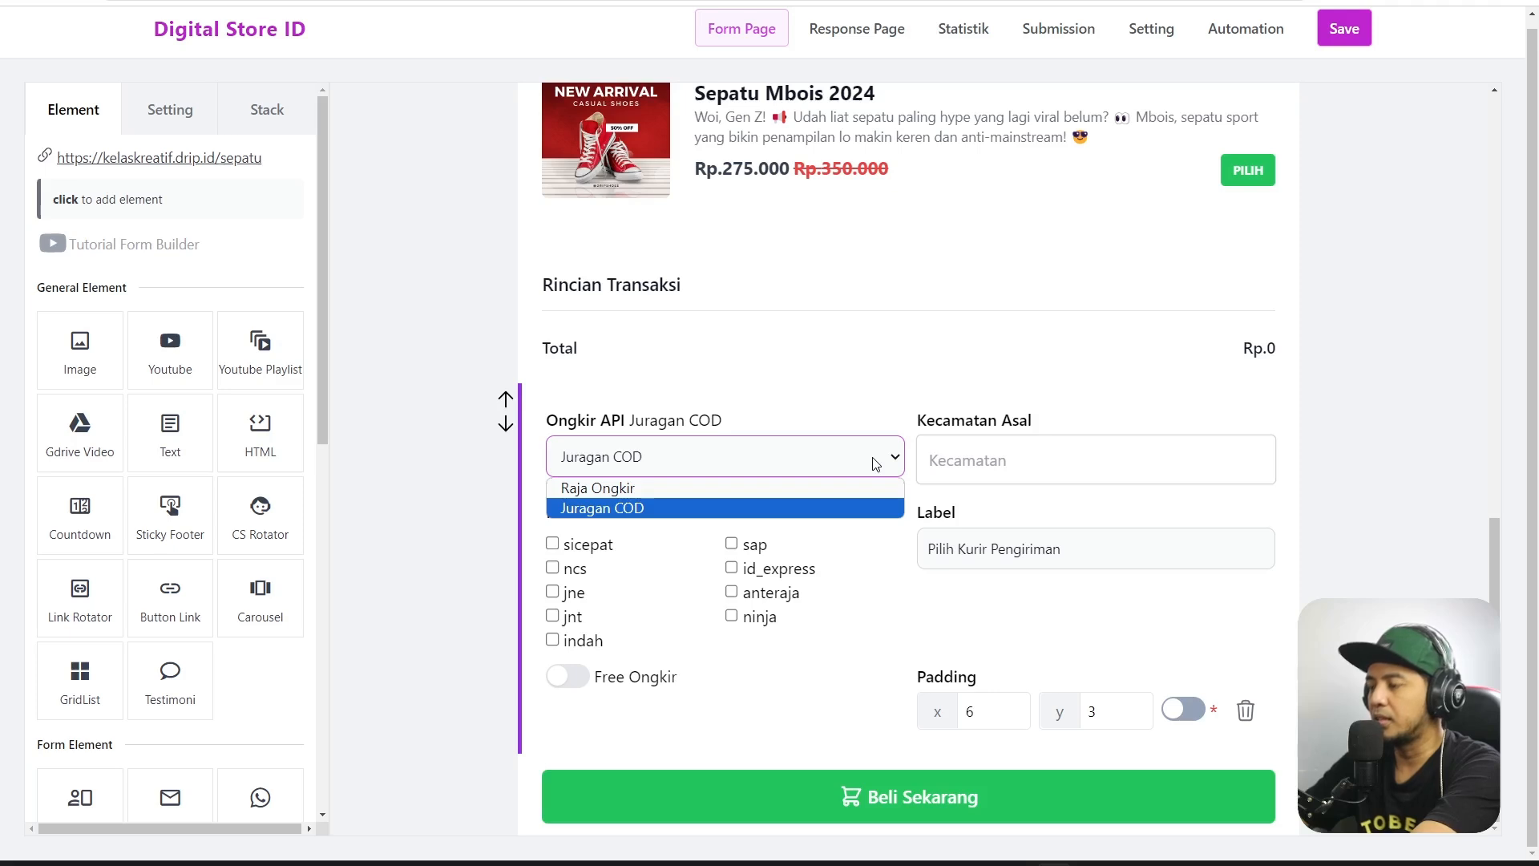
left_click(875, 465)
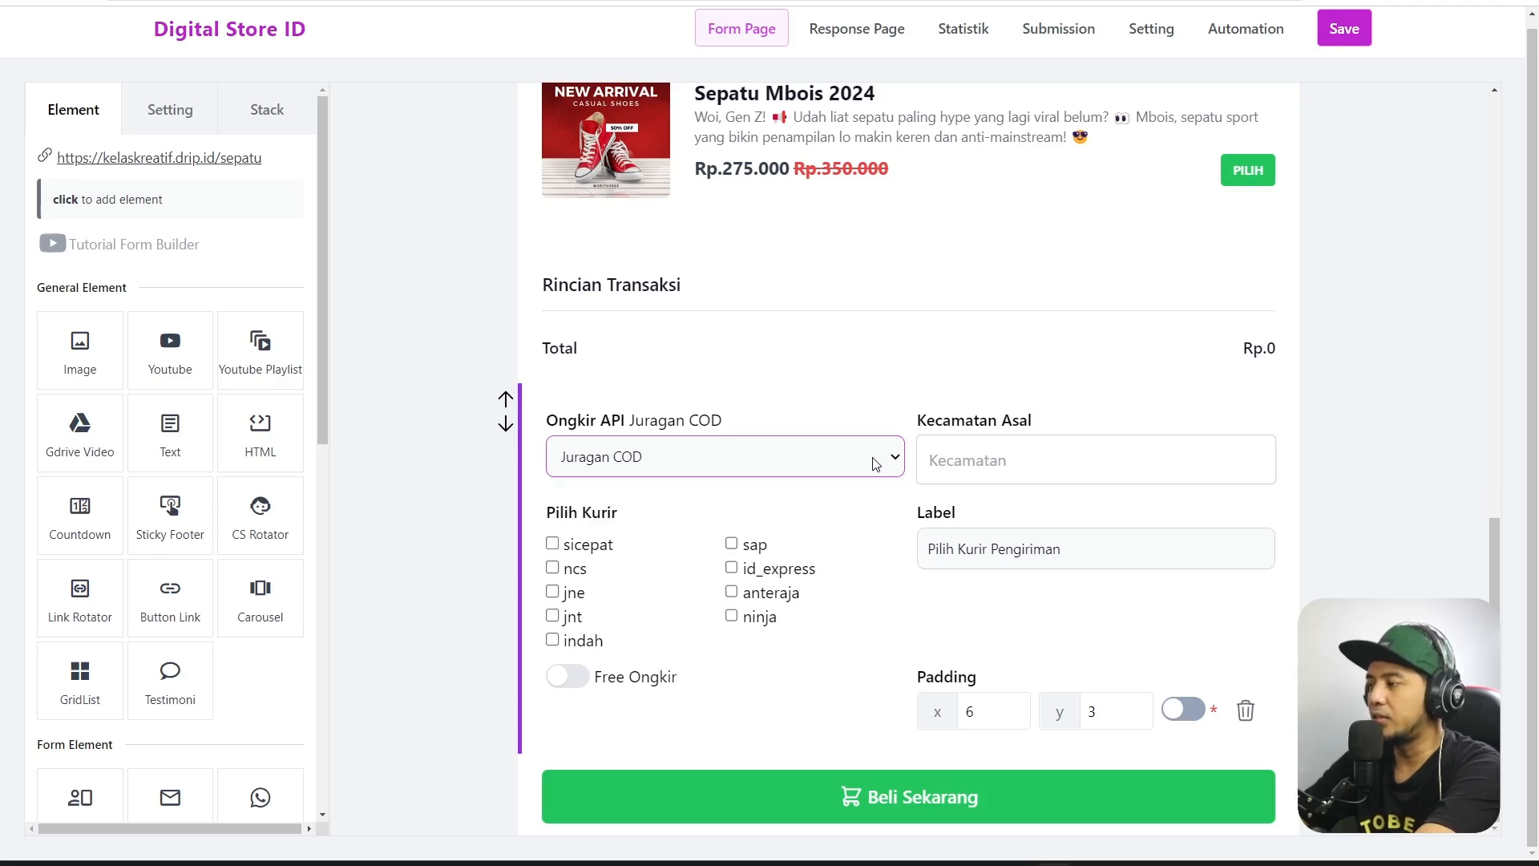
Set Kecamatan Asal to Sumbersari, Kabupaten Jember from the suggestions.
left_click(1046, 456)
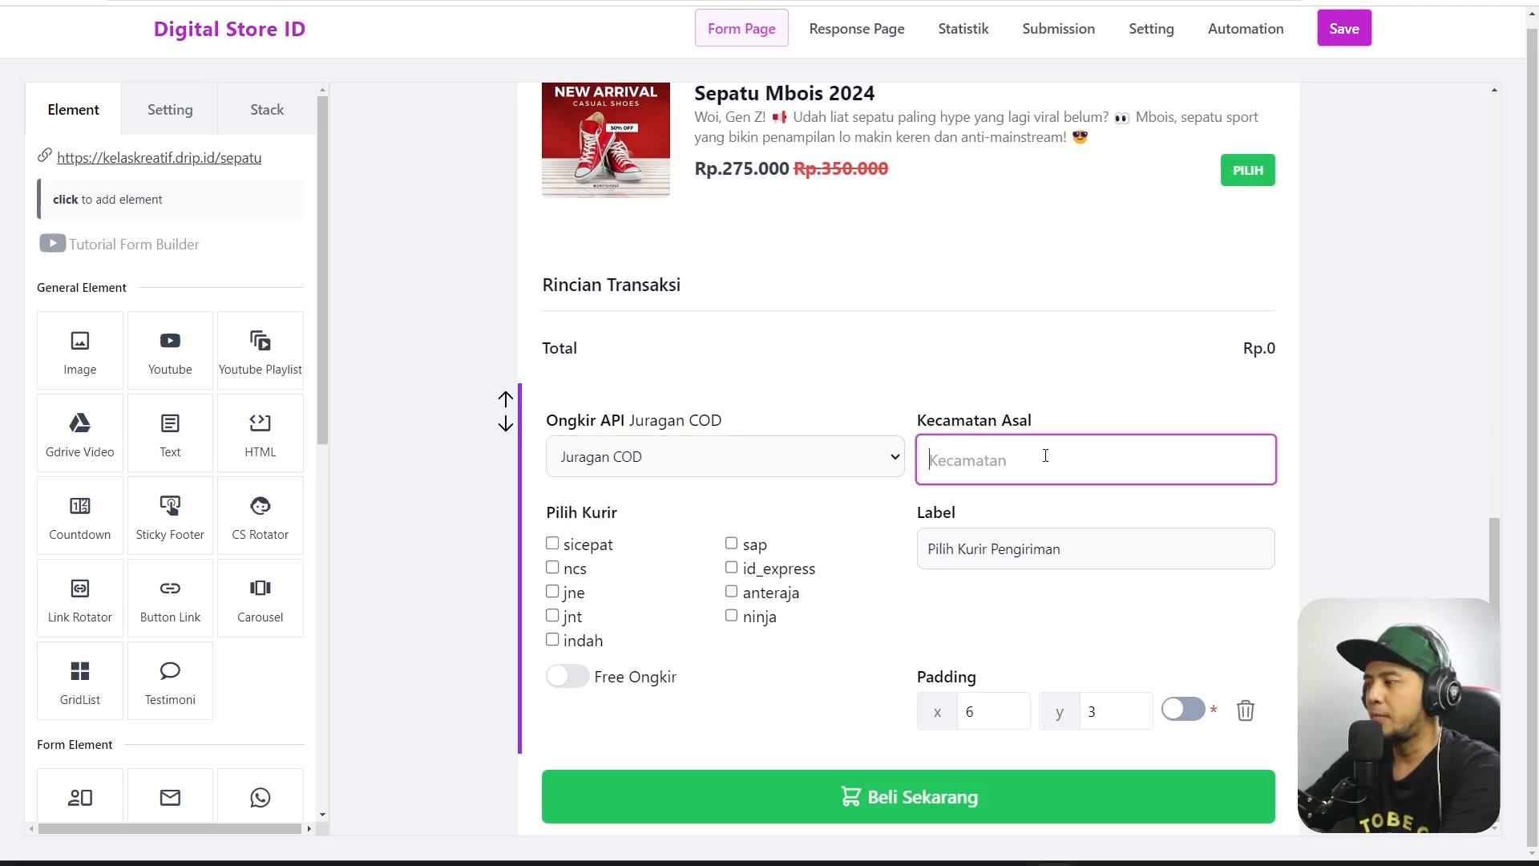
type("J")
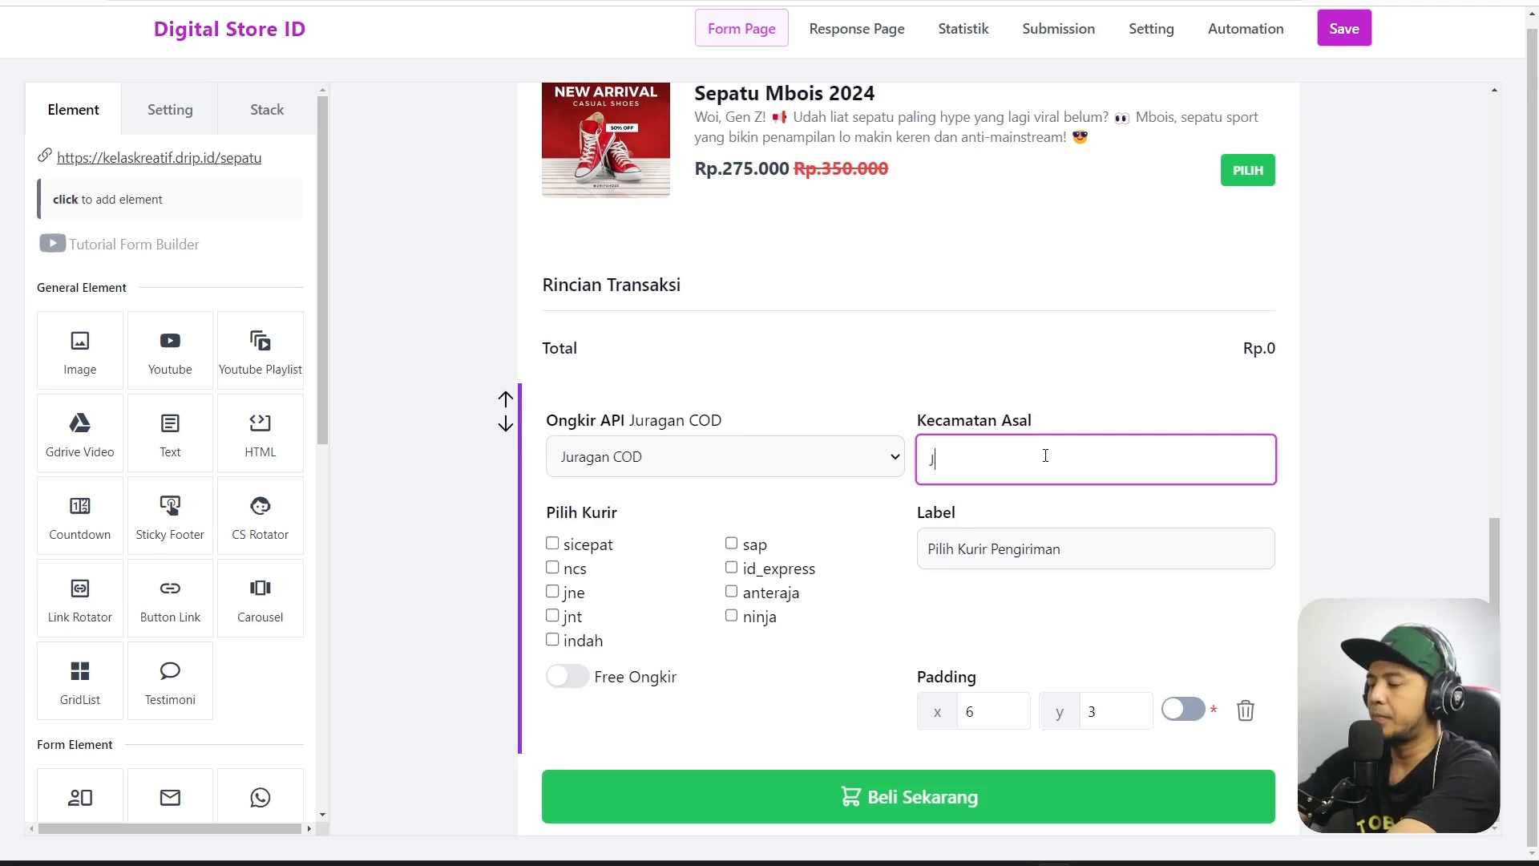
type("e")
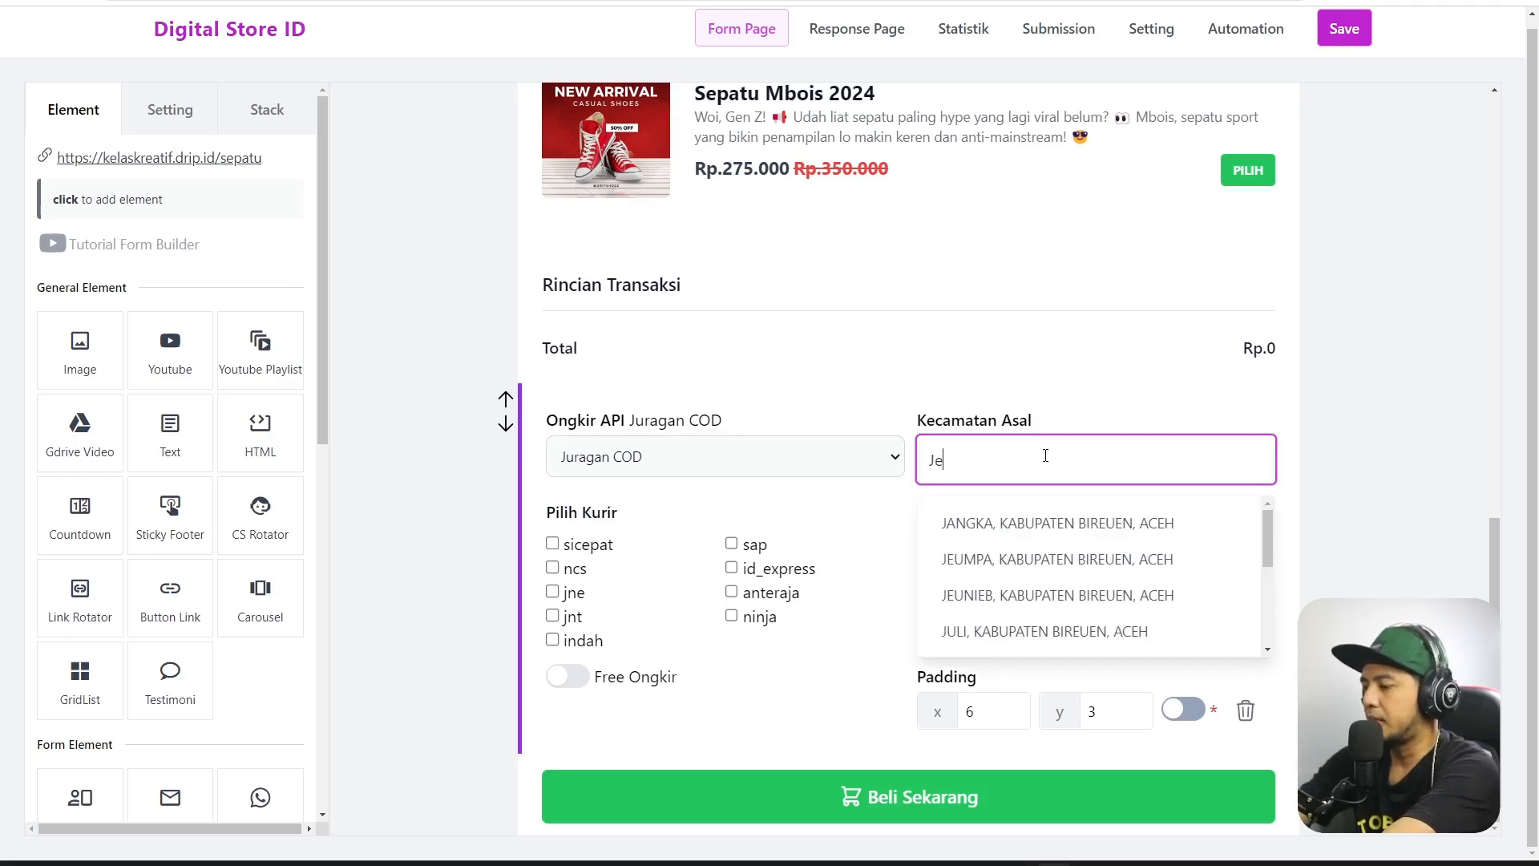
type("mbe")
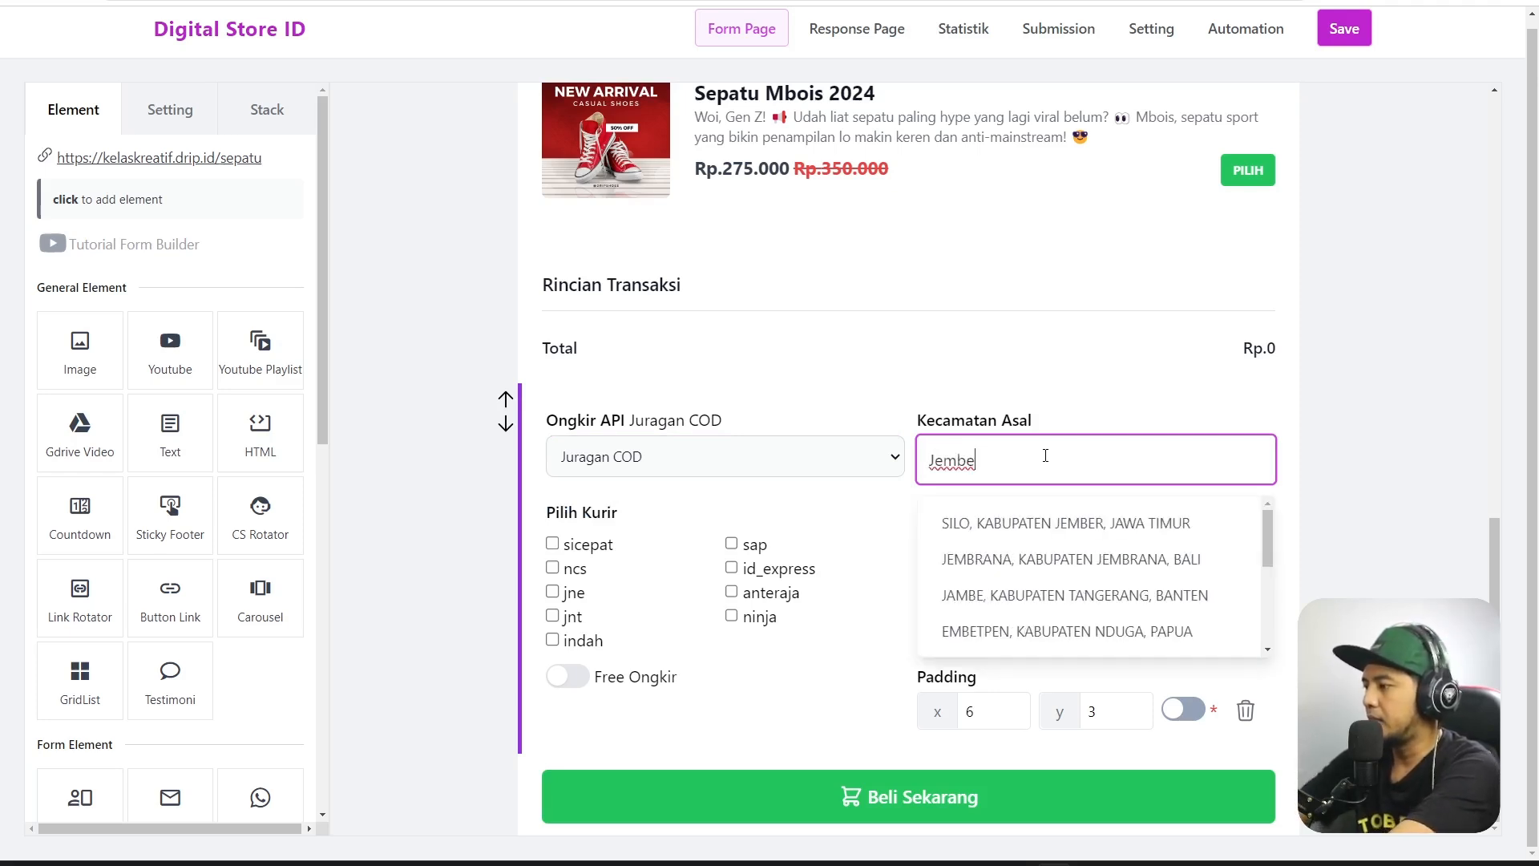
key("ctrl+a")
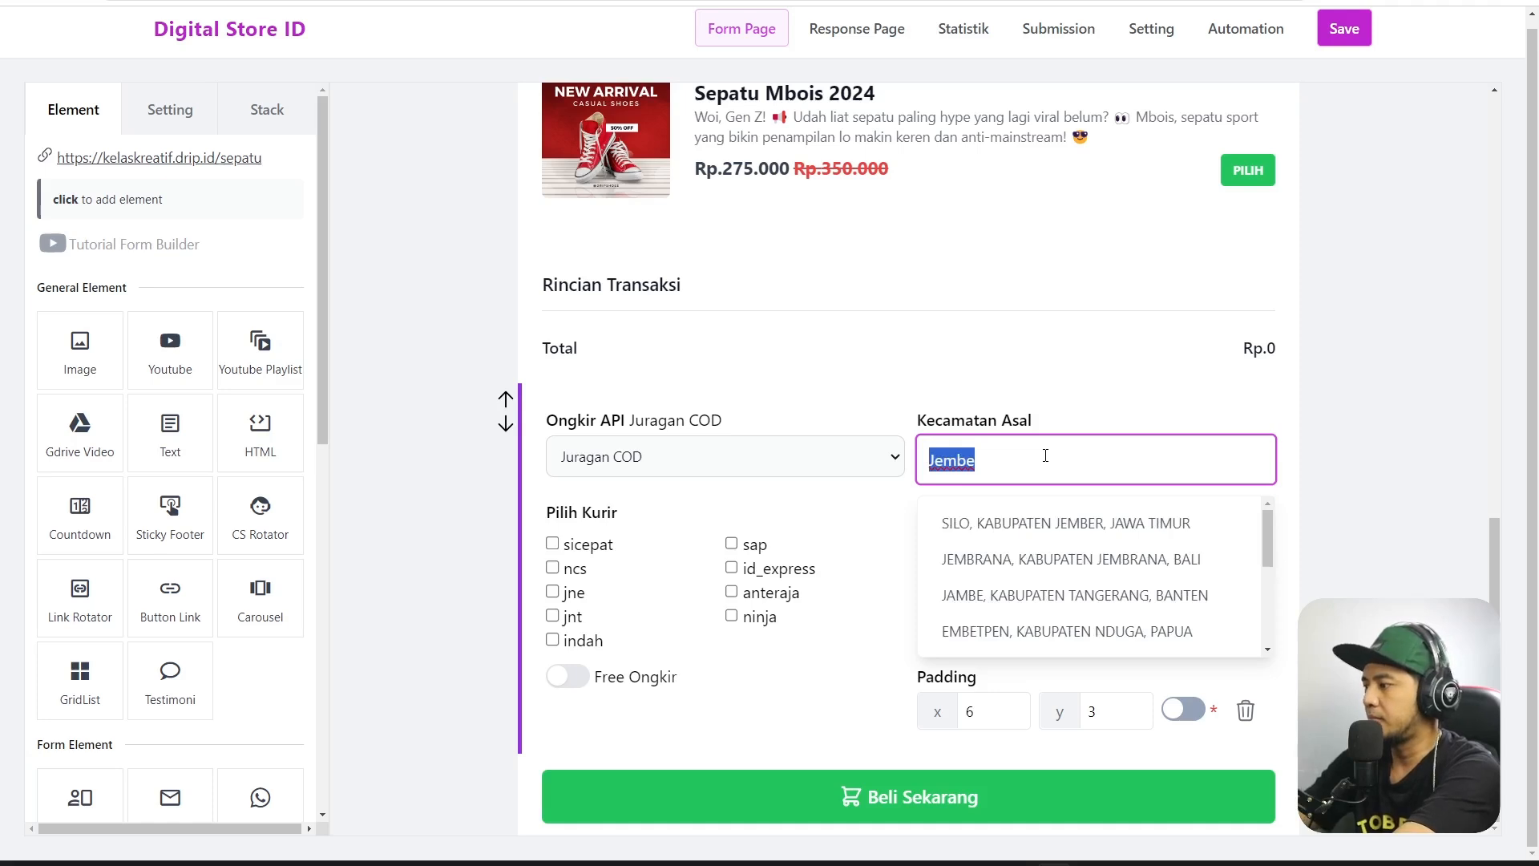
type("Sumbe")
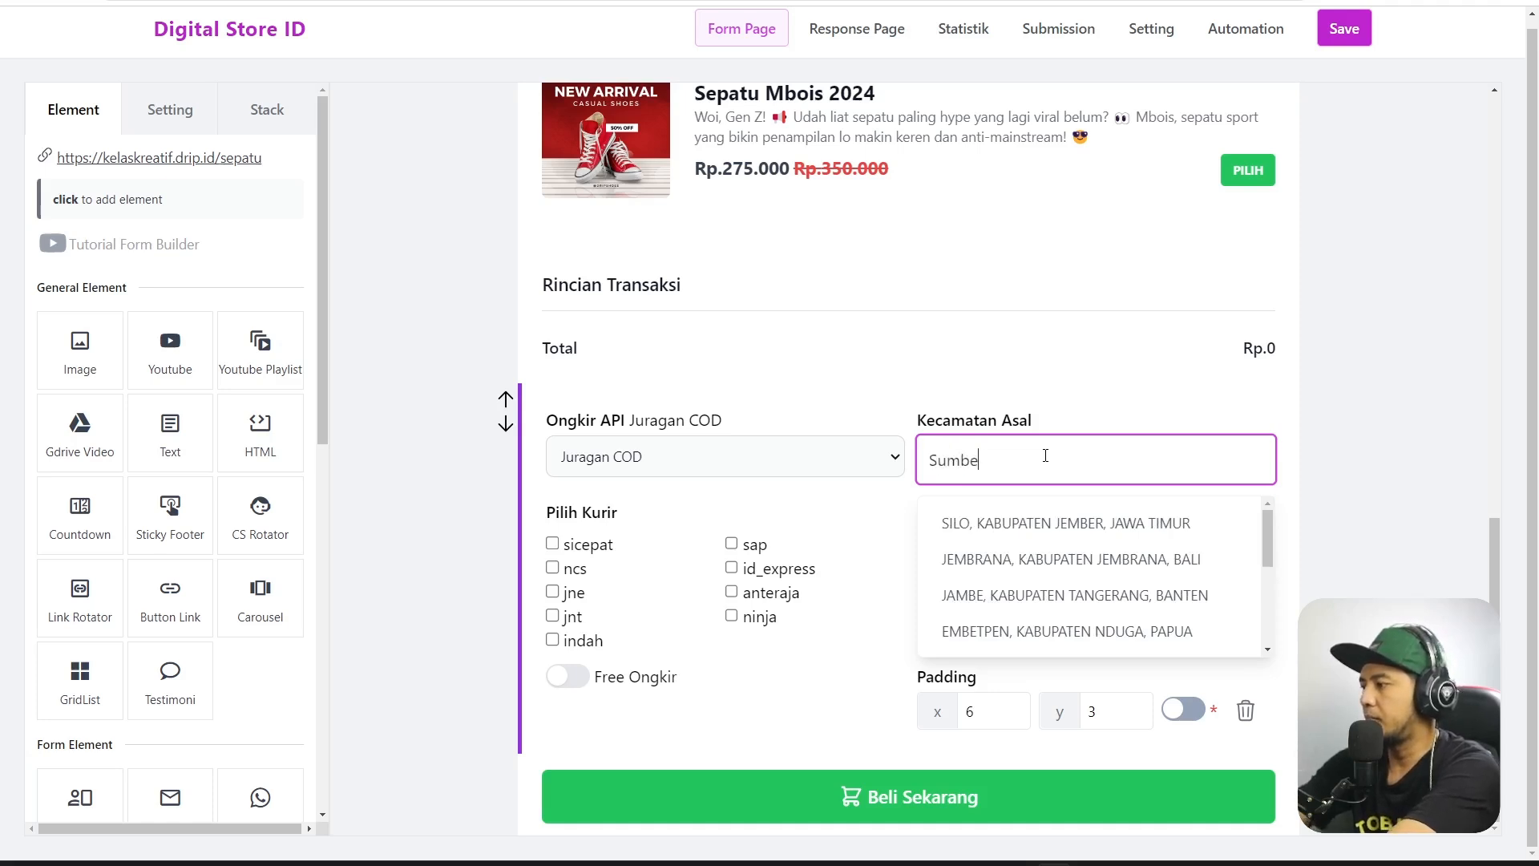
type("r")
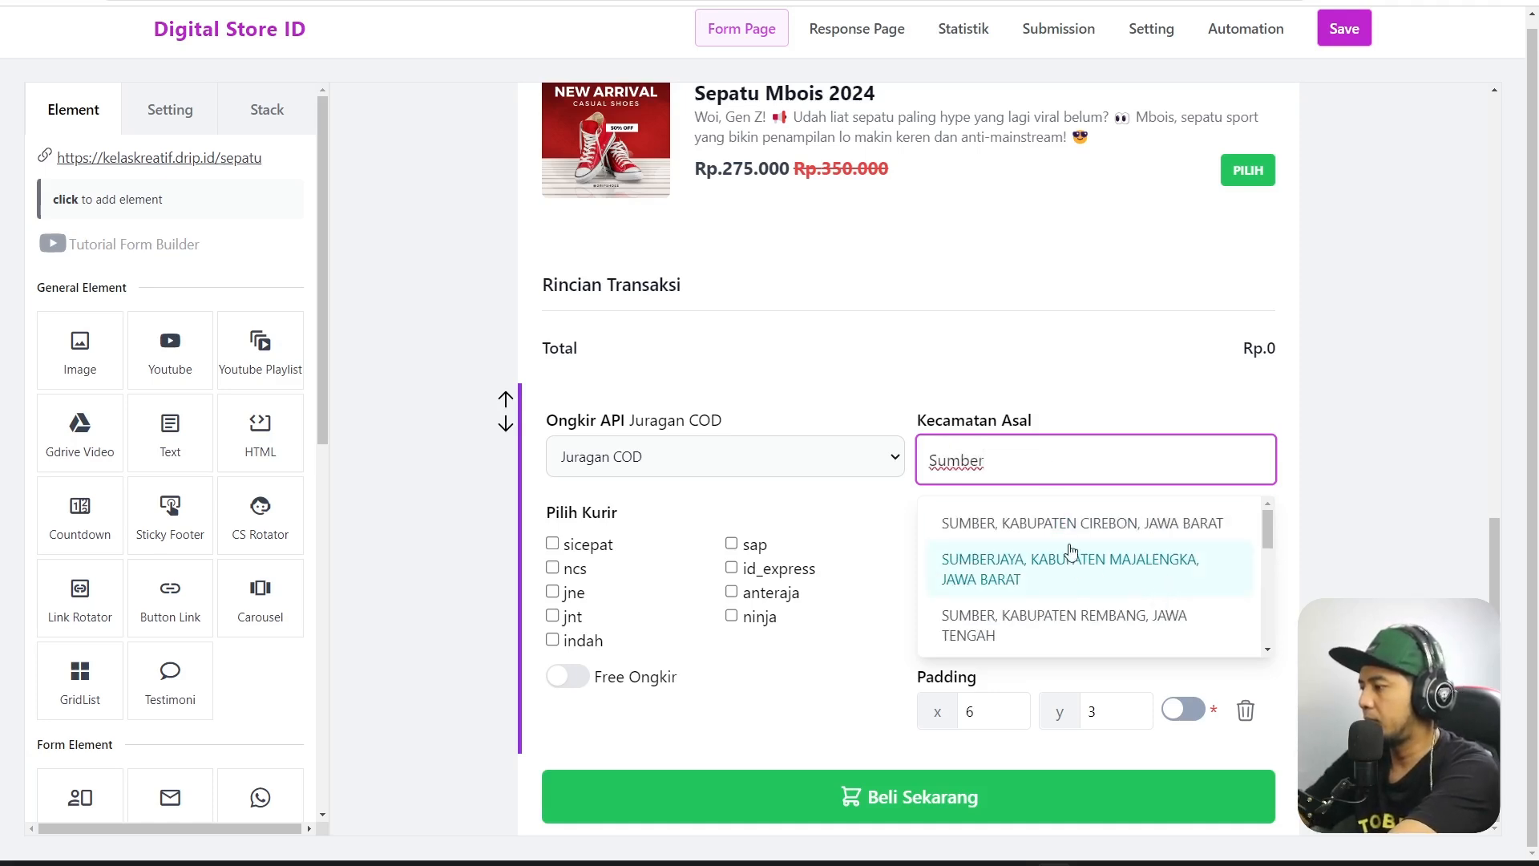
type("sari")
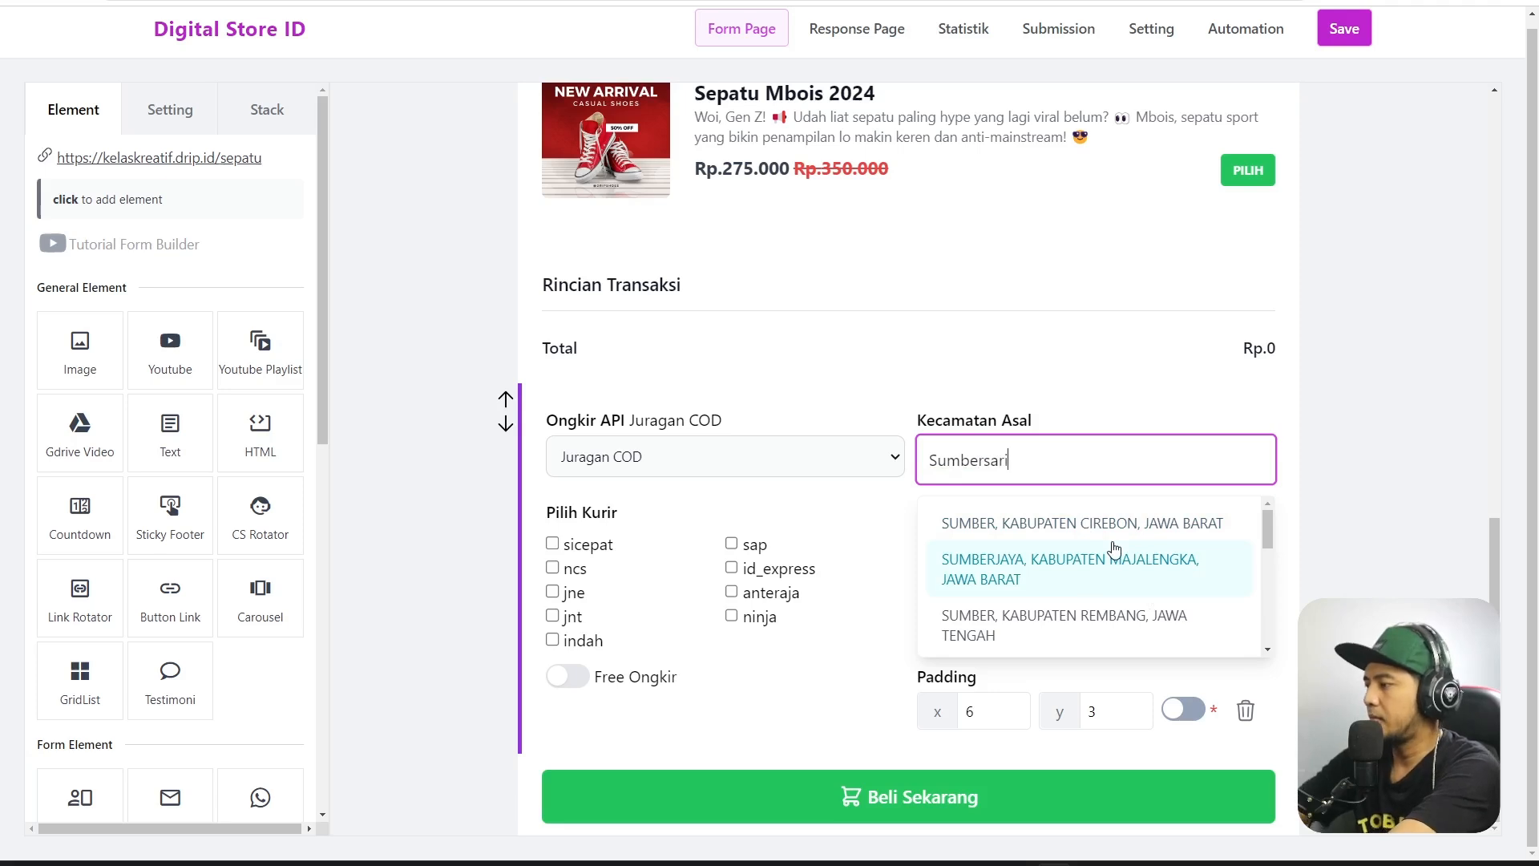
left_click(1110, 543)
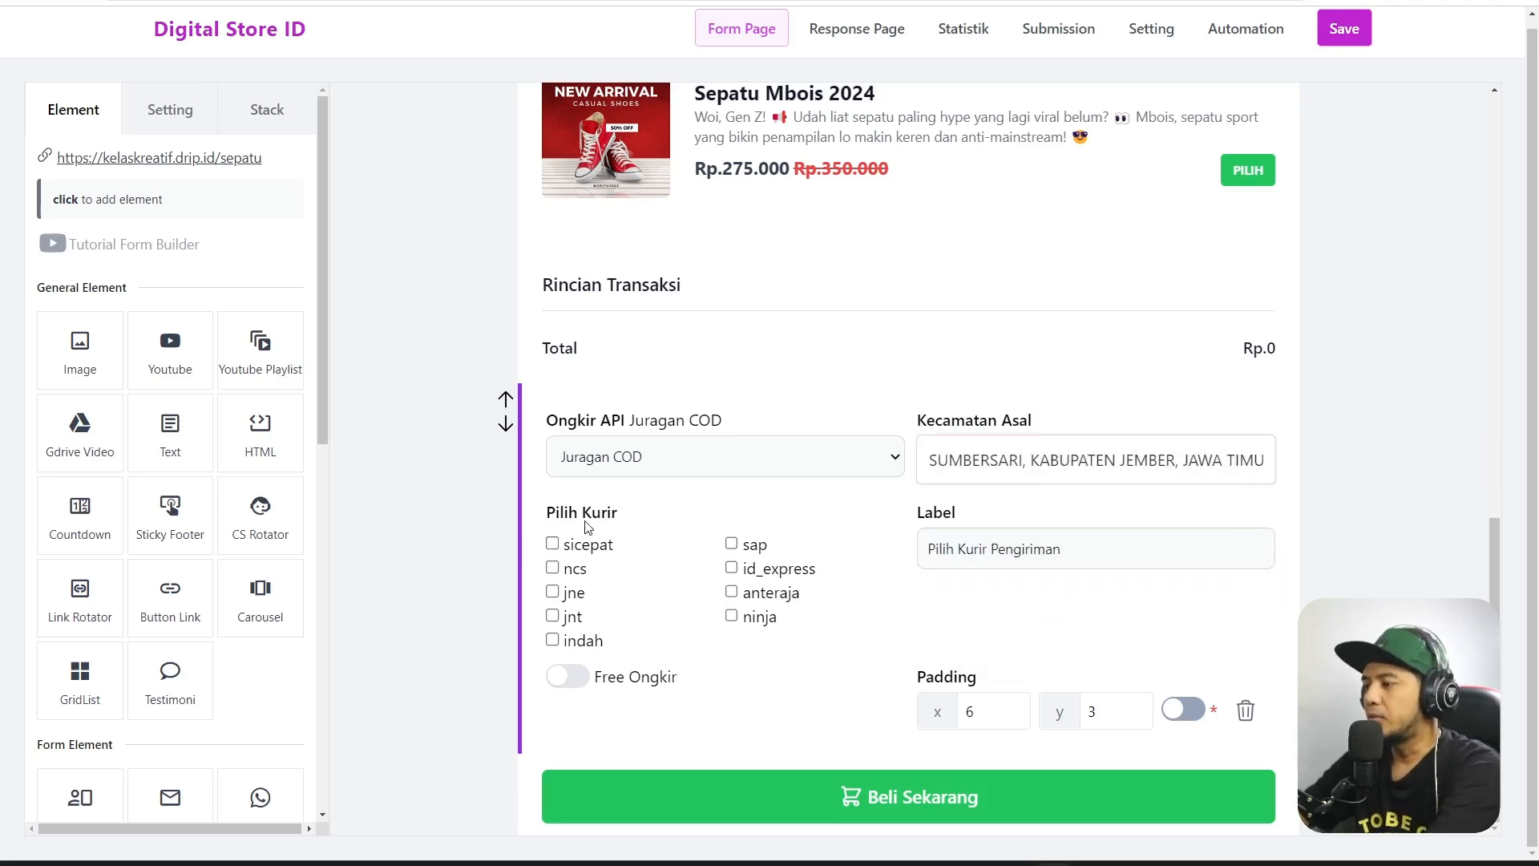
Tick the jne, jnt and sicepat couriers, leave the courier label unchanged, and collapse the panel.
left_click(553, 591)
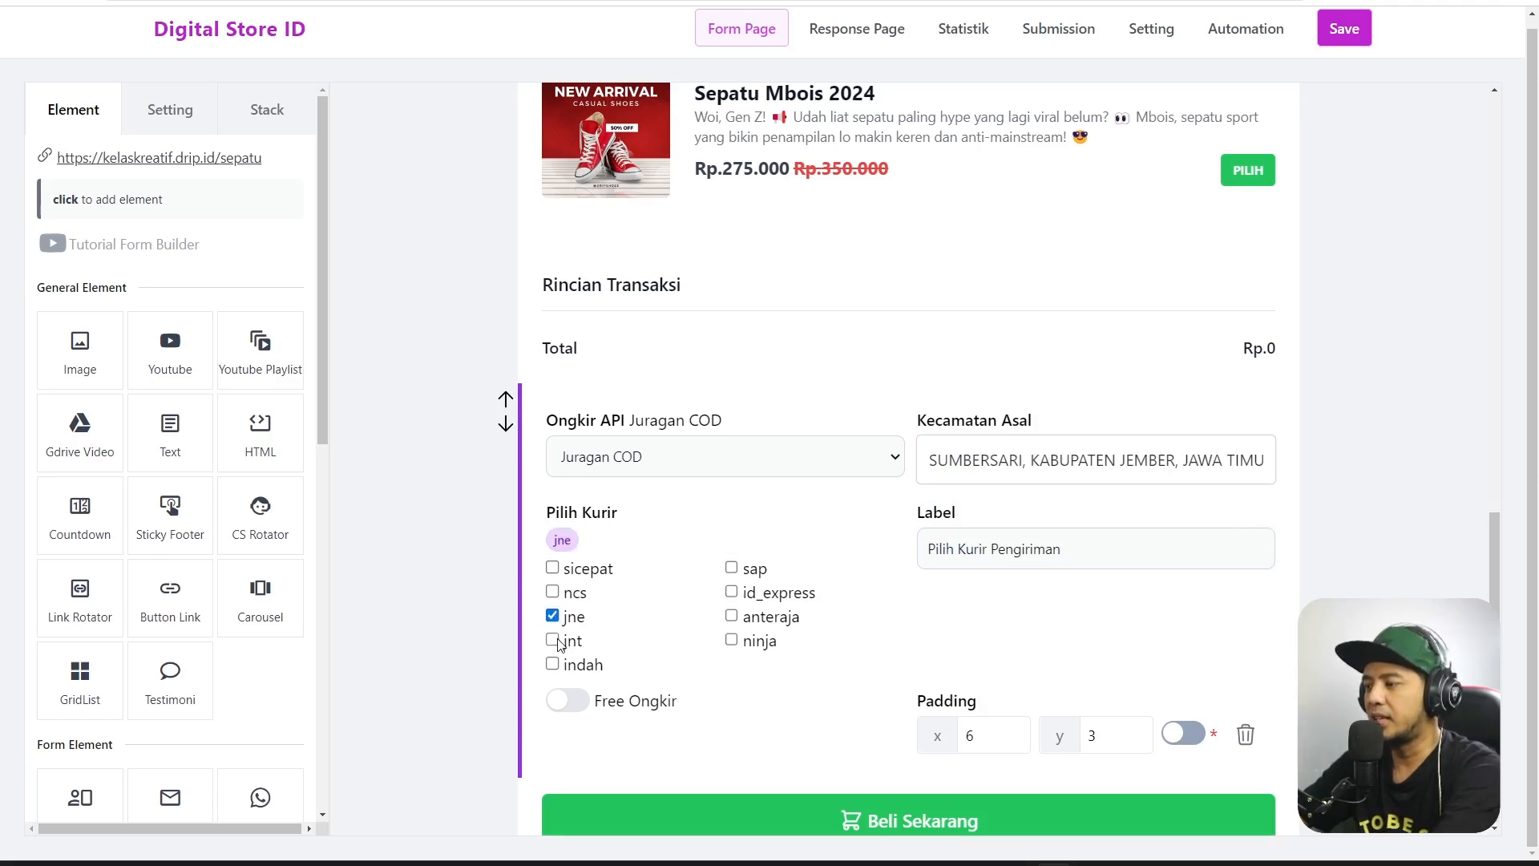
left_click(554, 640)
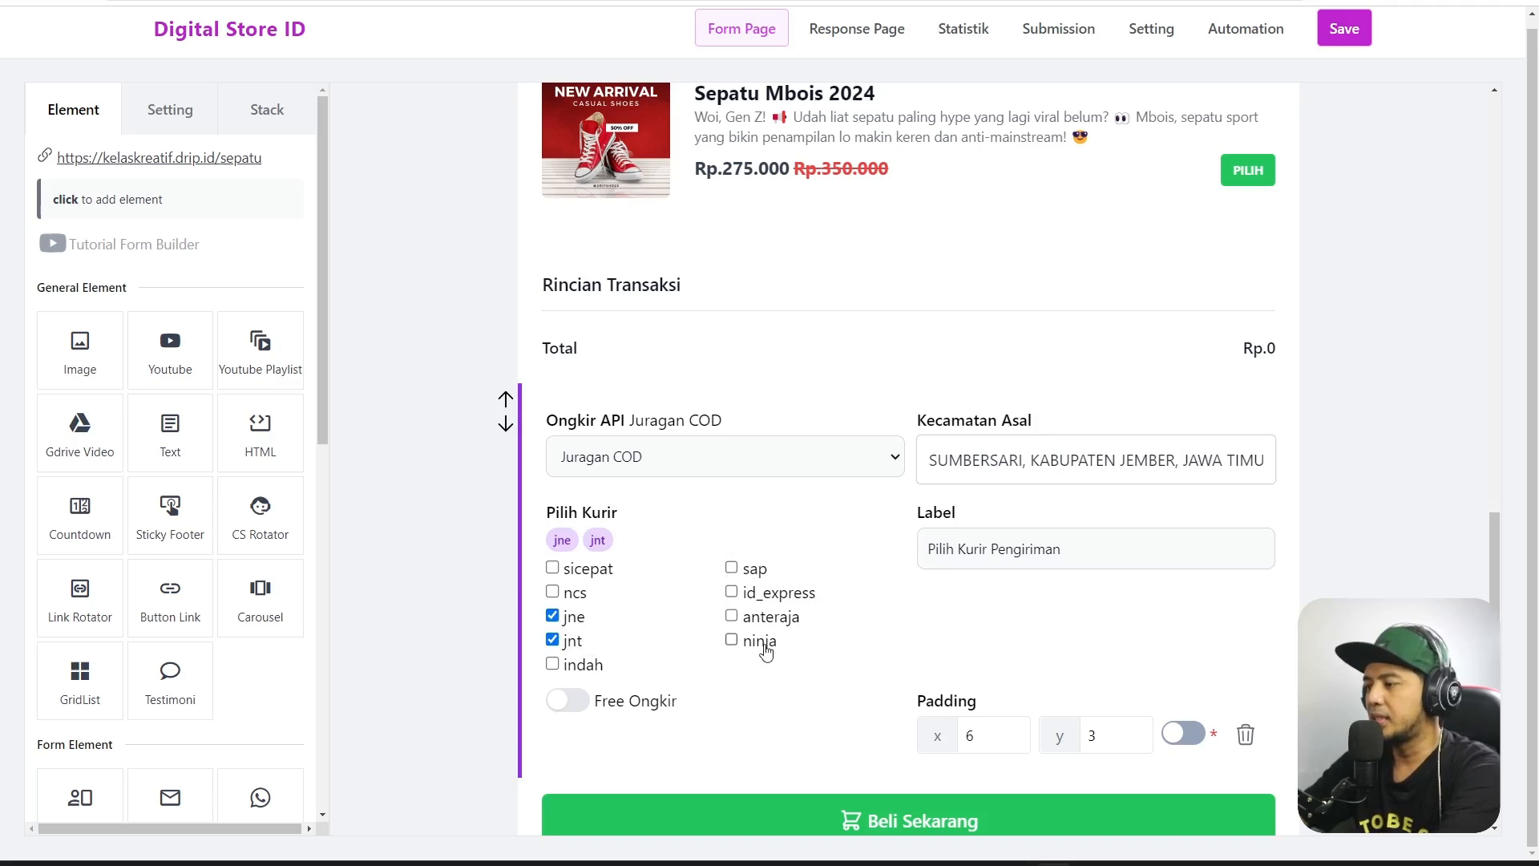
left_click(581, 571)
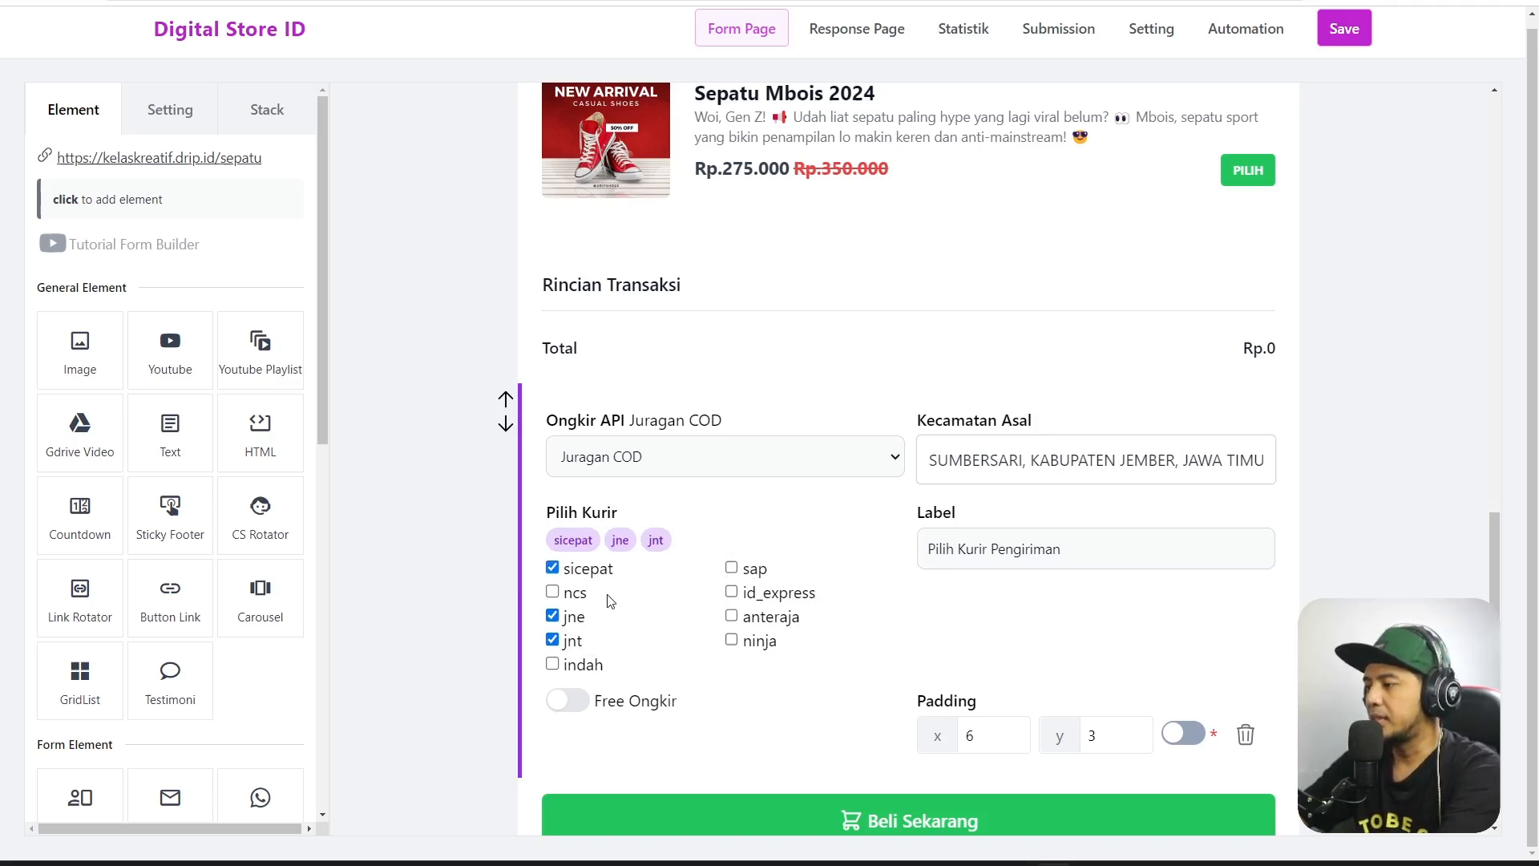
triple_click(1172, 541)
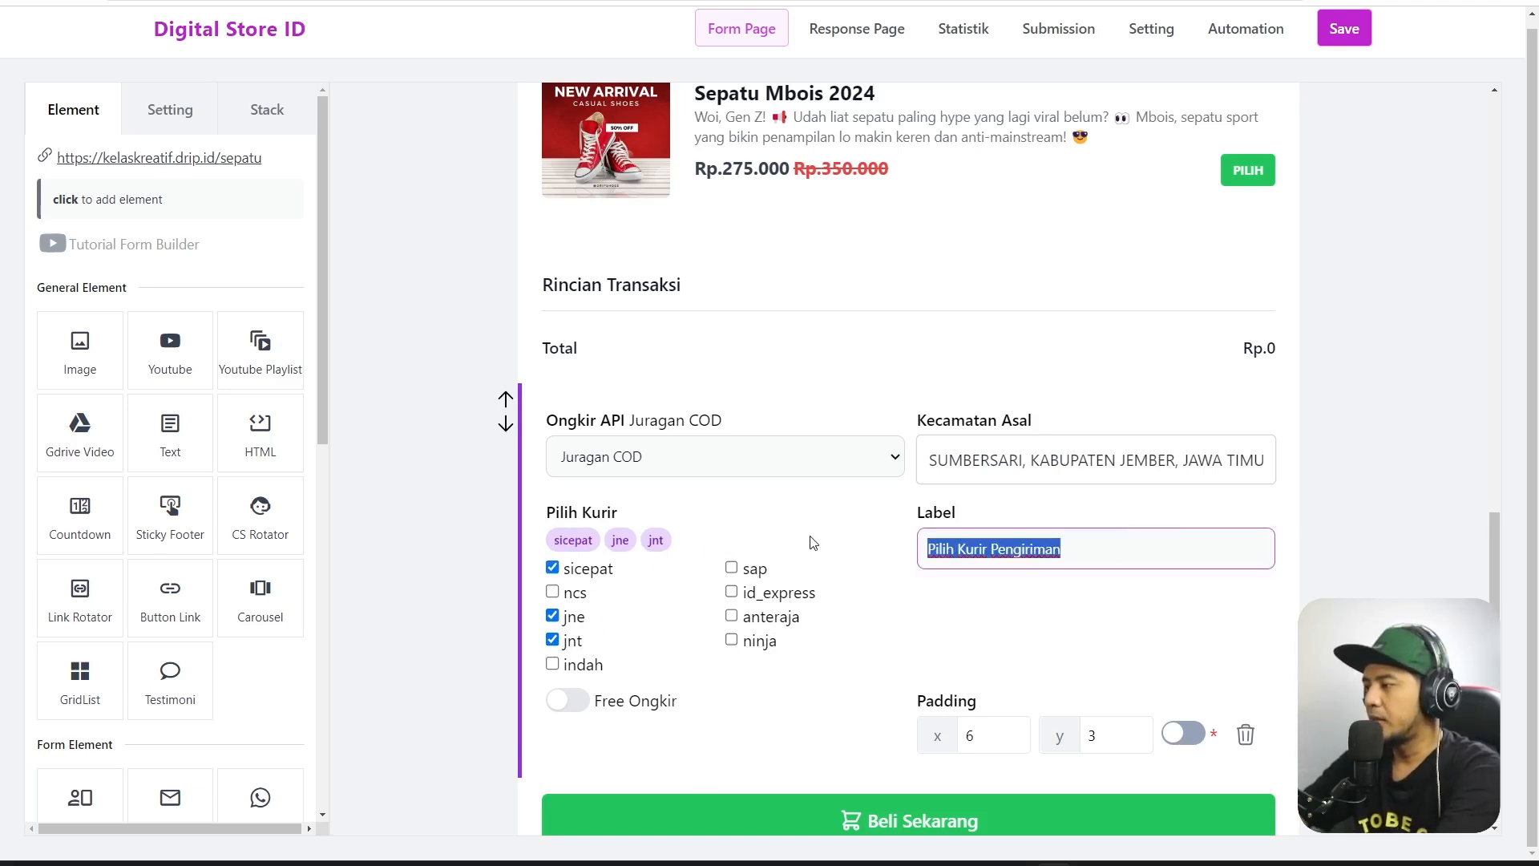
scroll(1052, 621, "down", 1)
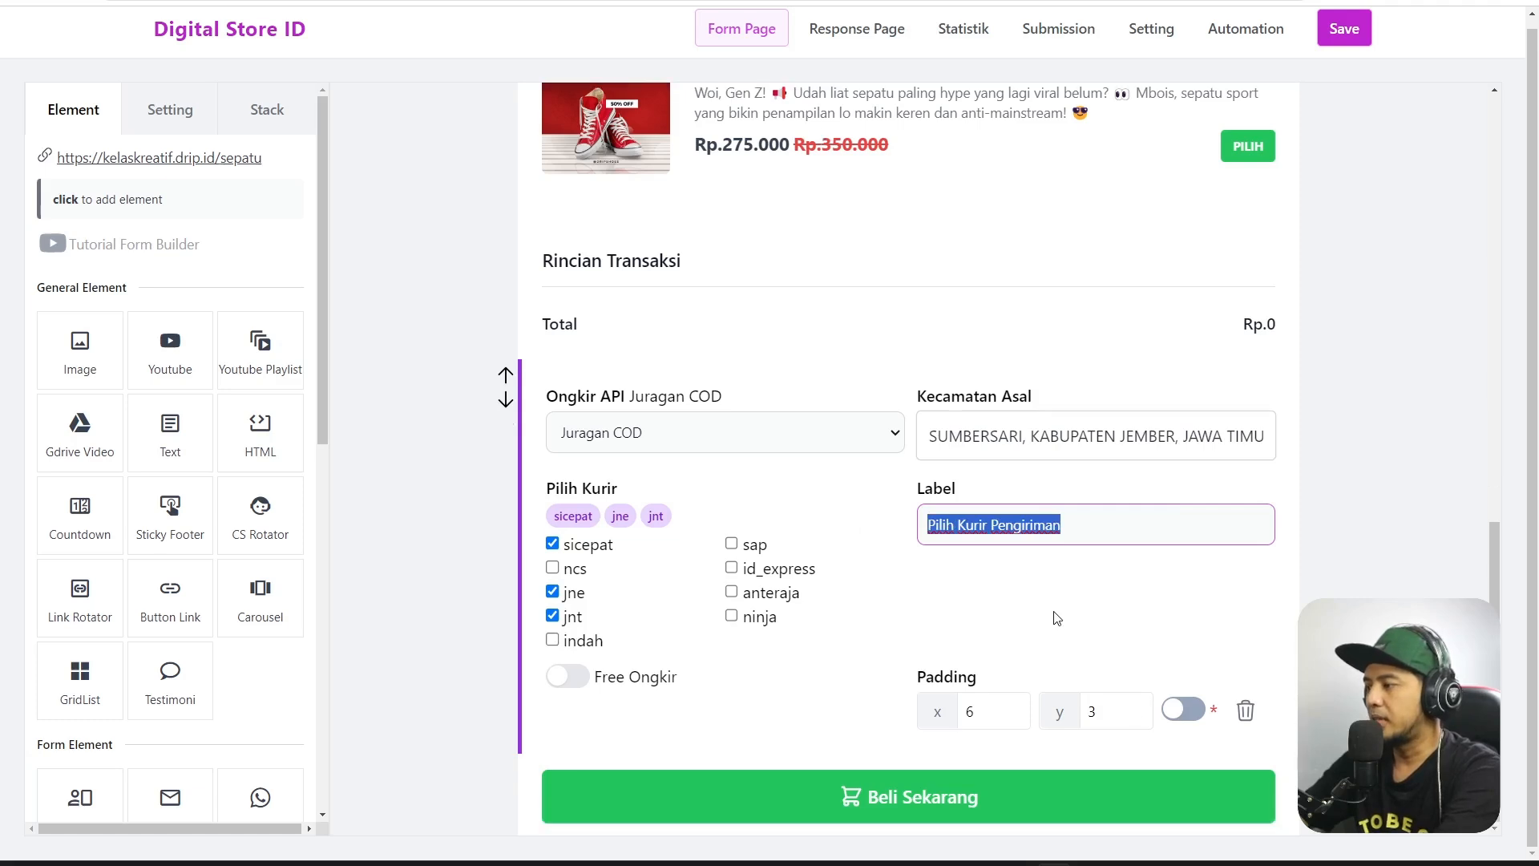
left_click(1031, 564)
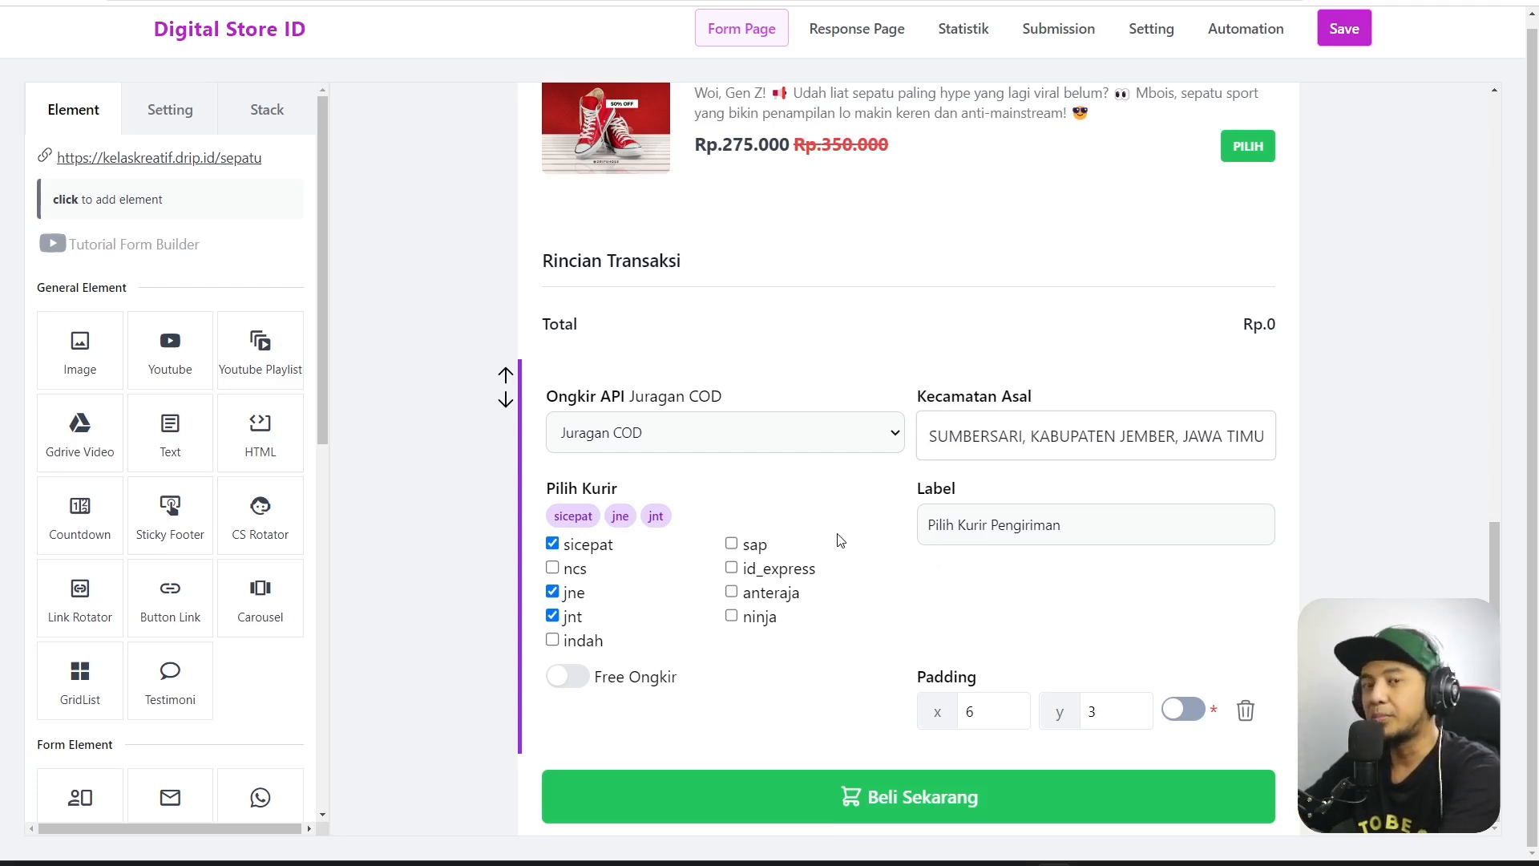
left_click_drag(1080, 523, 908, 529)
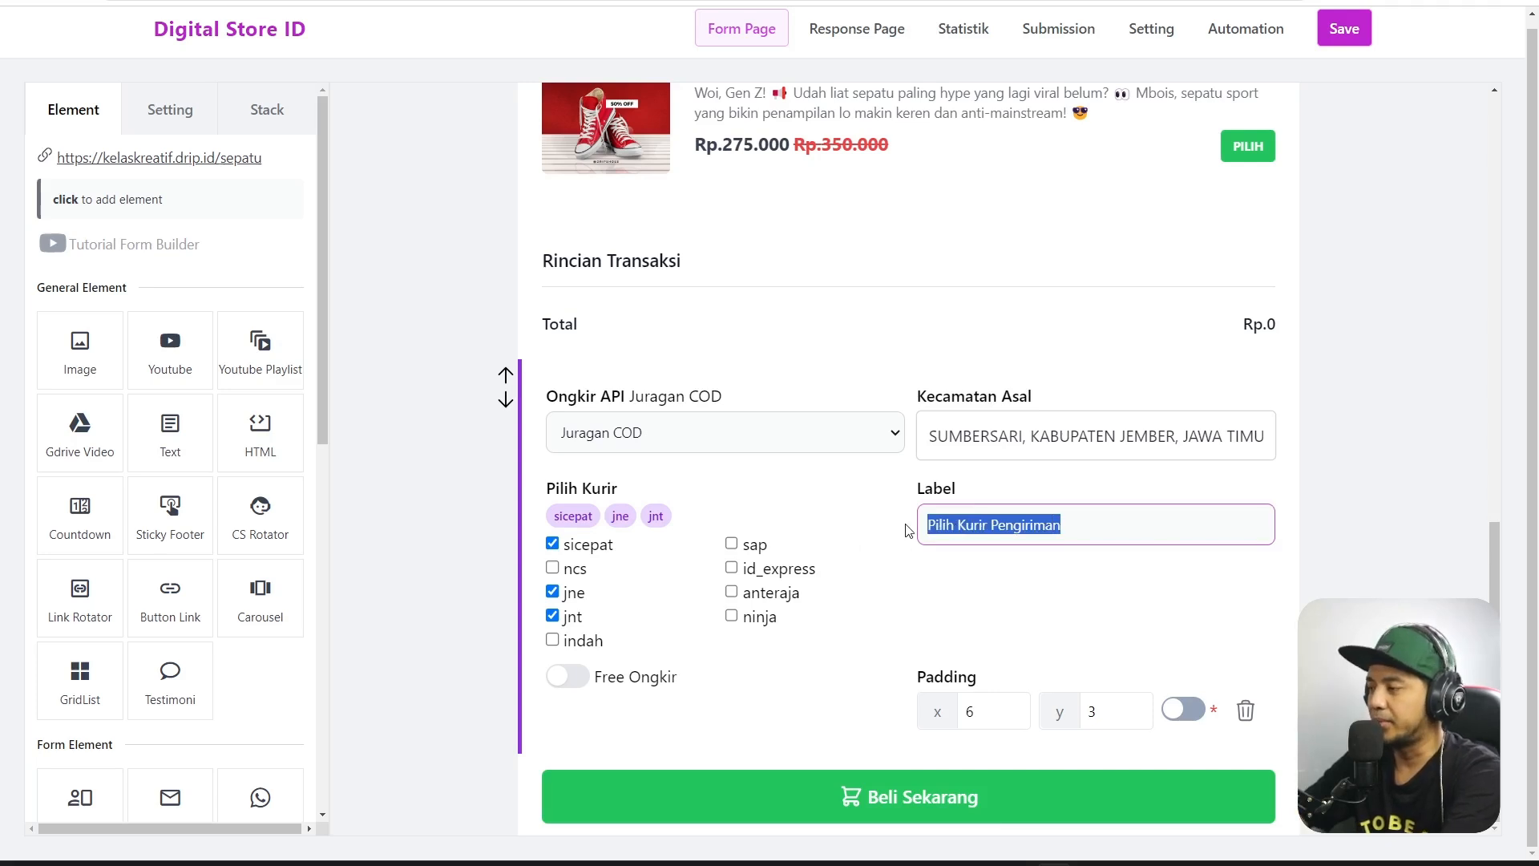
left_click(1151, 513)
left_click(1332, 511)
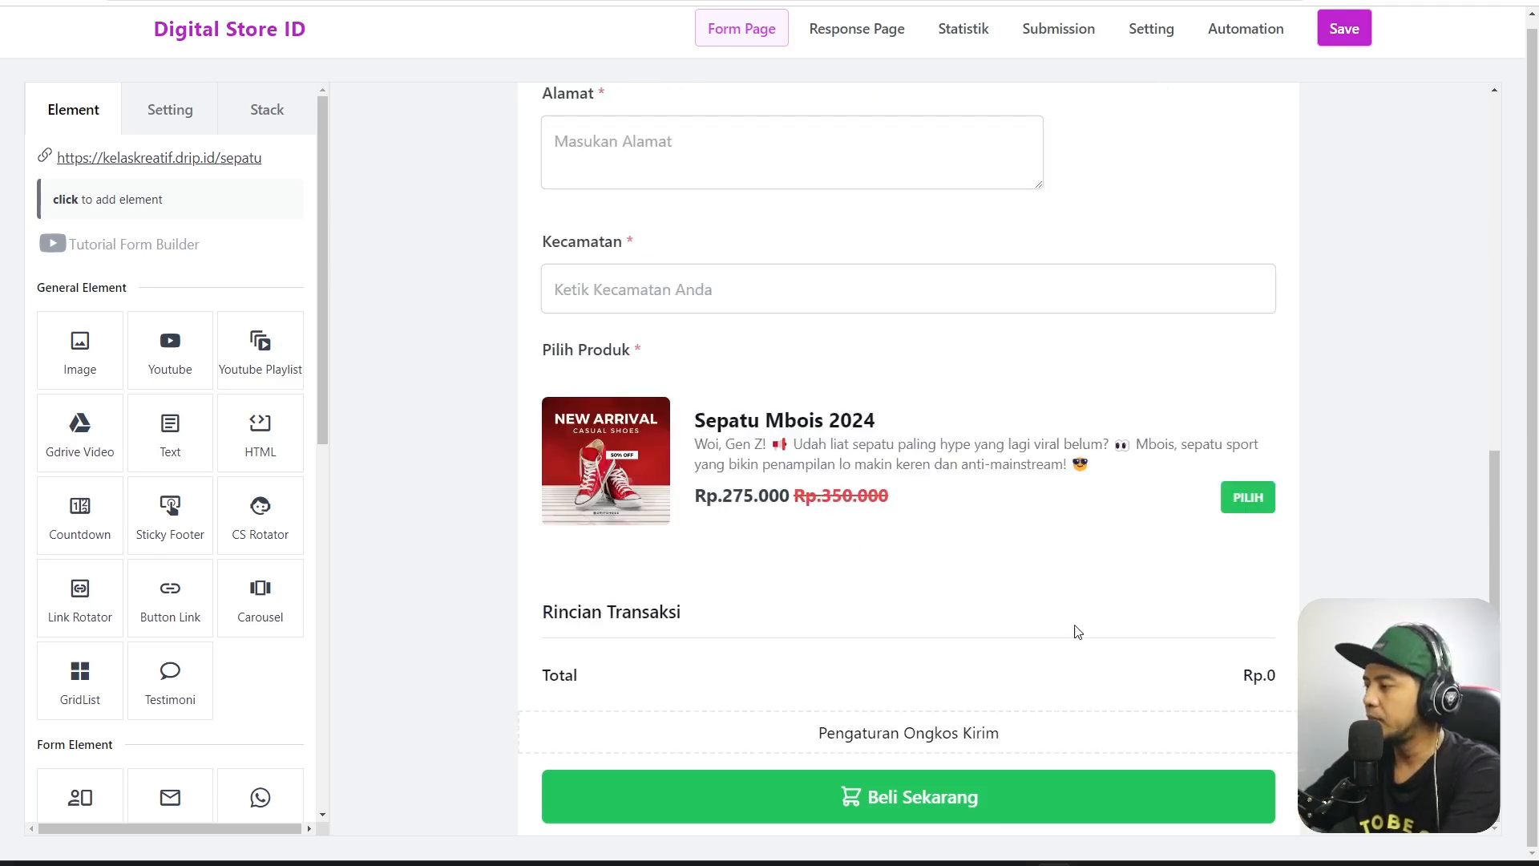
Try Free Ongkir with a 10000 Maks Diskon, switch it back off, and save the form.
left_click(939, 746)
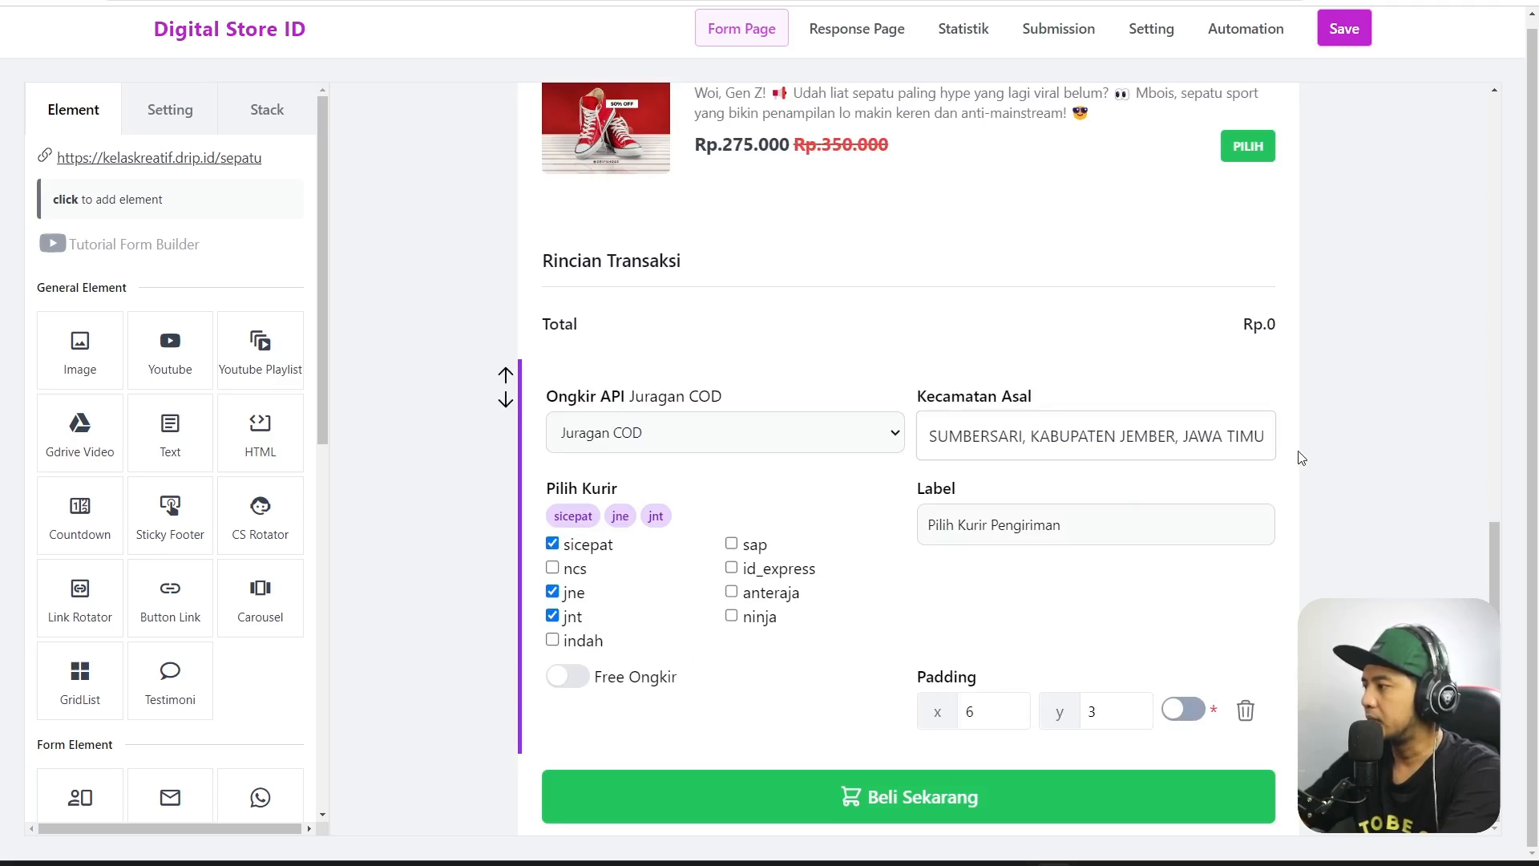
left_click(571, 678)
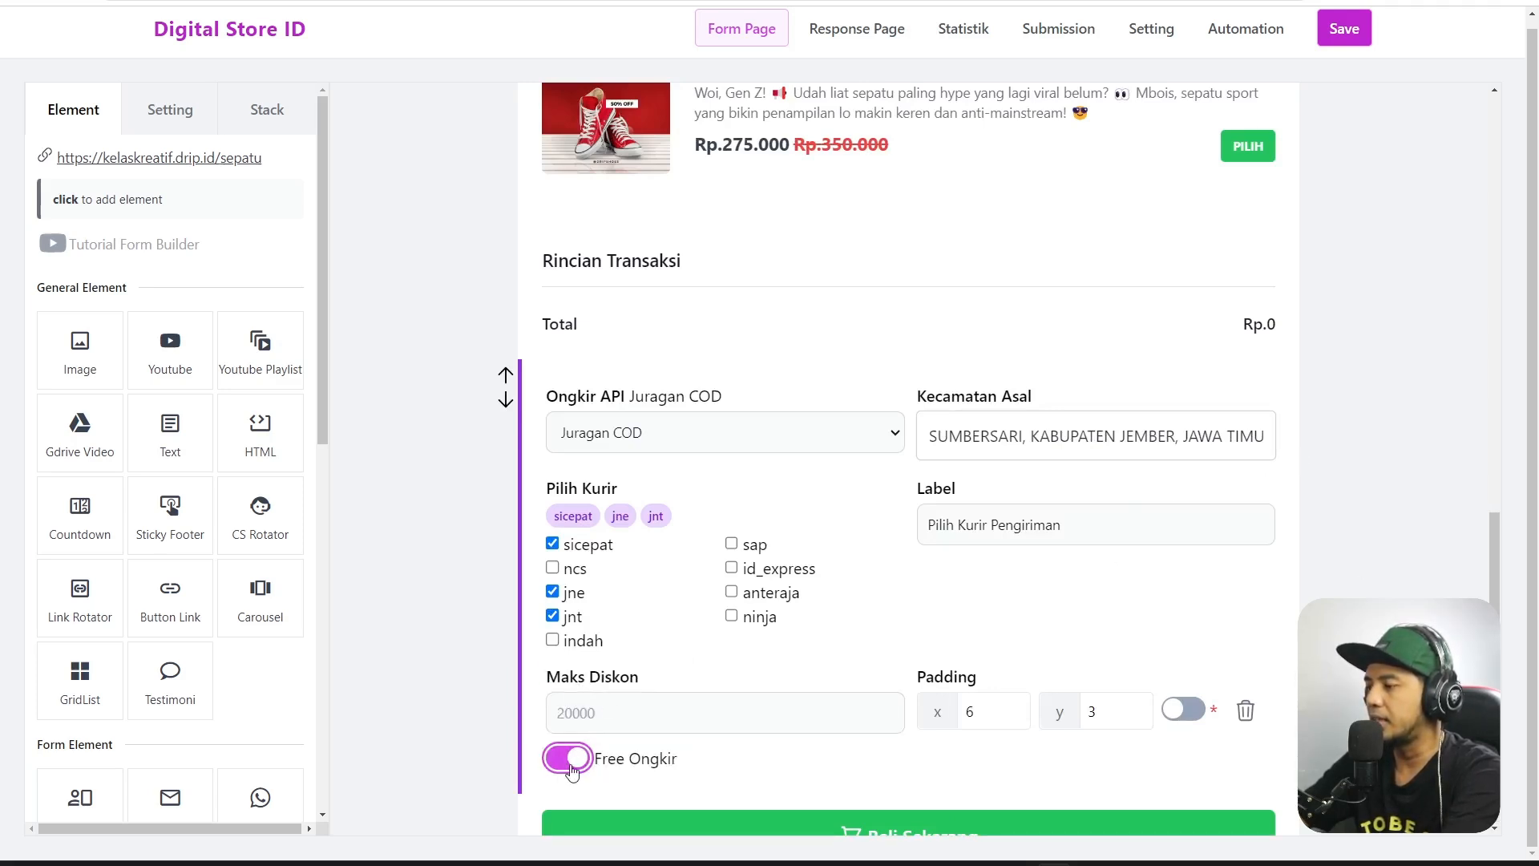
left_click(595, 724)
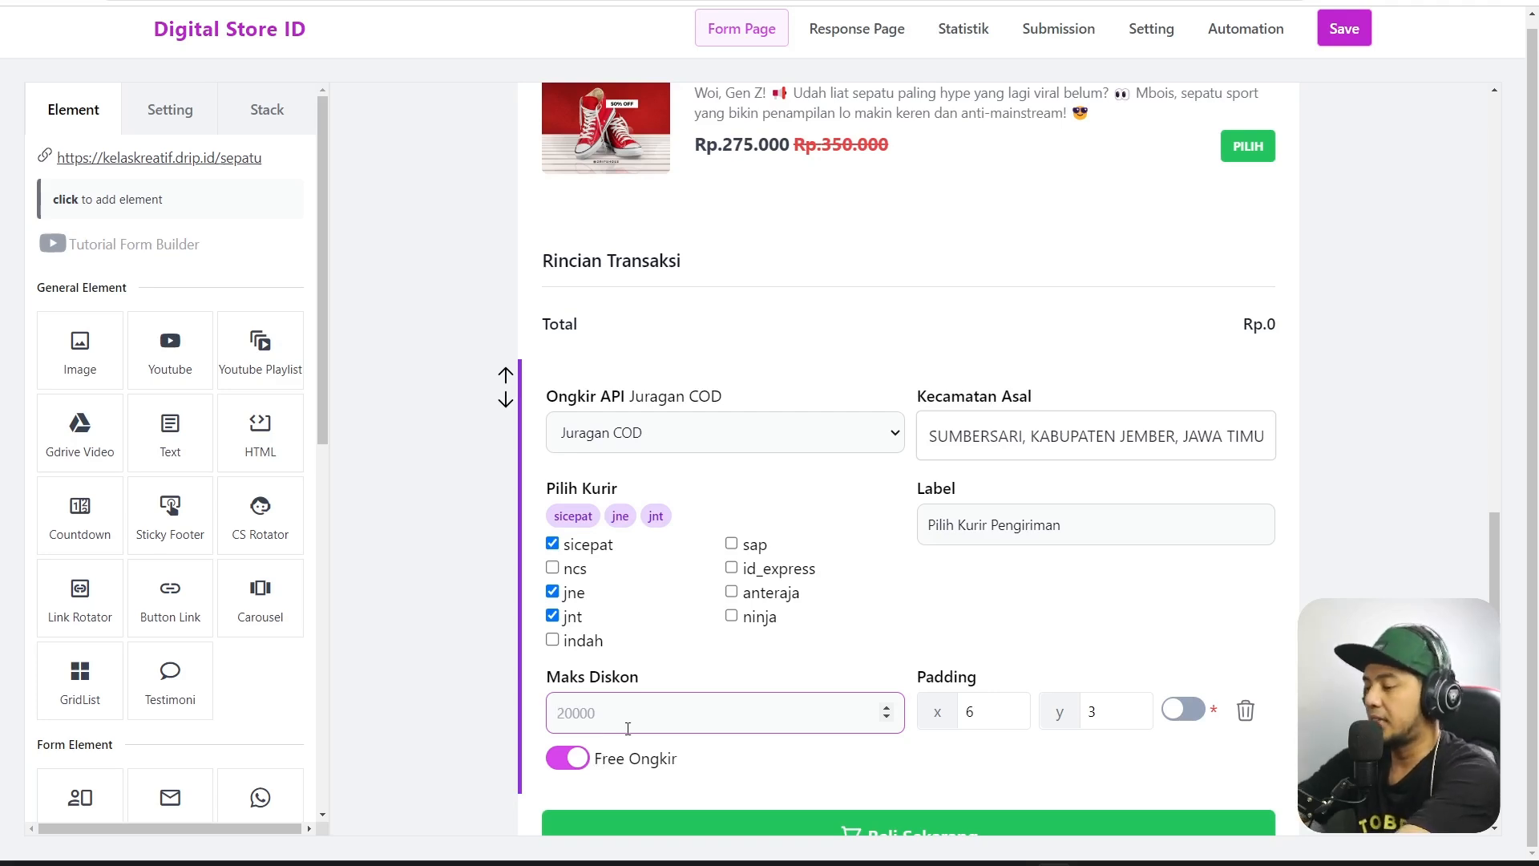
type("10000")
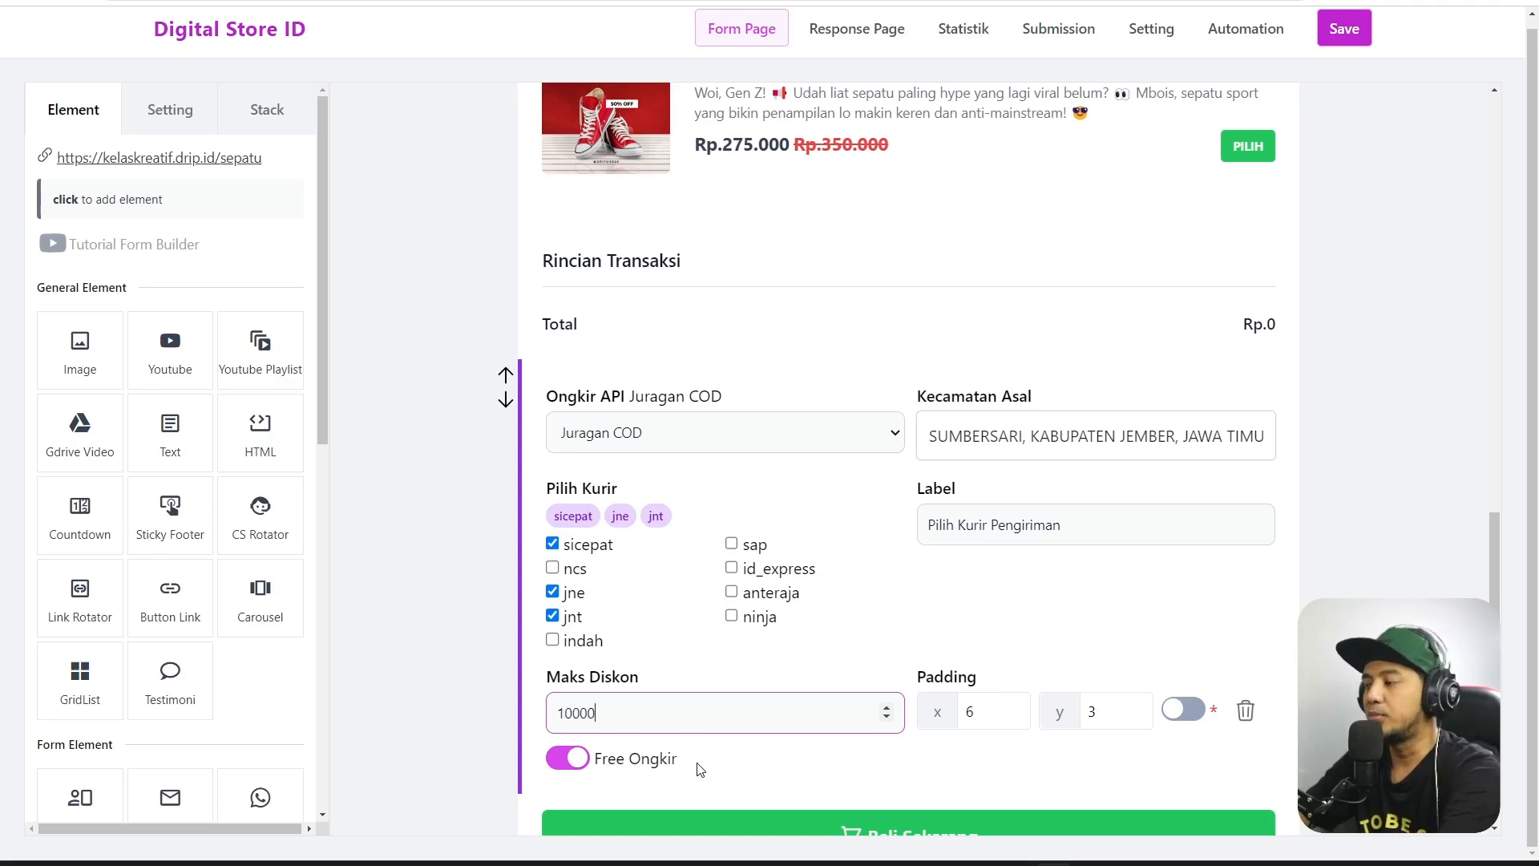
left_click(581, 758)
left_click(581, 759)
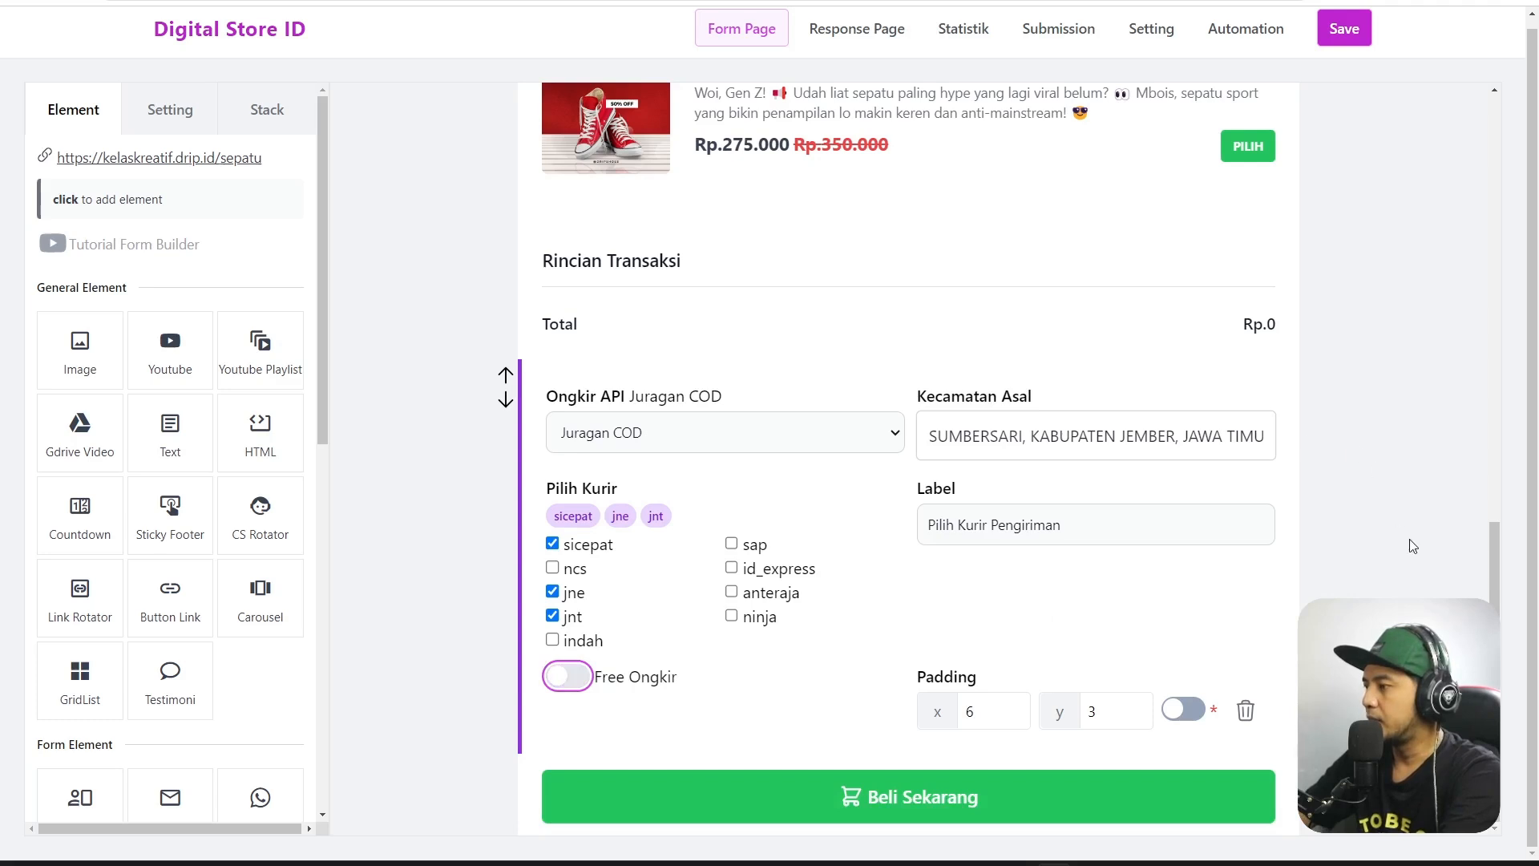
left_click(1347, 47)
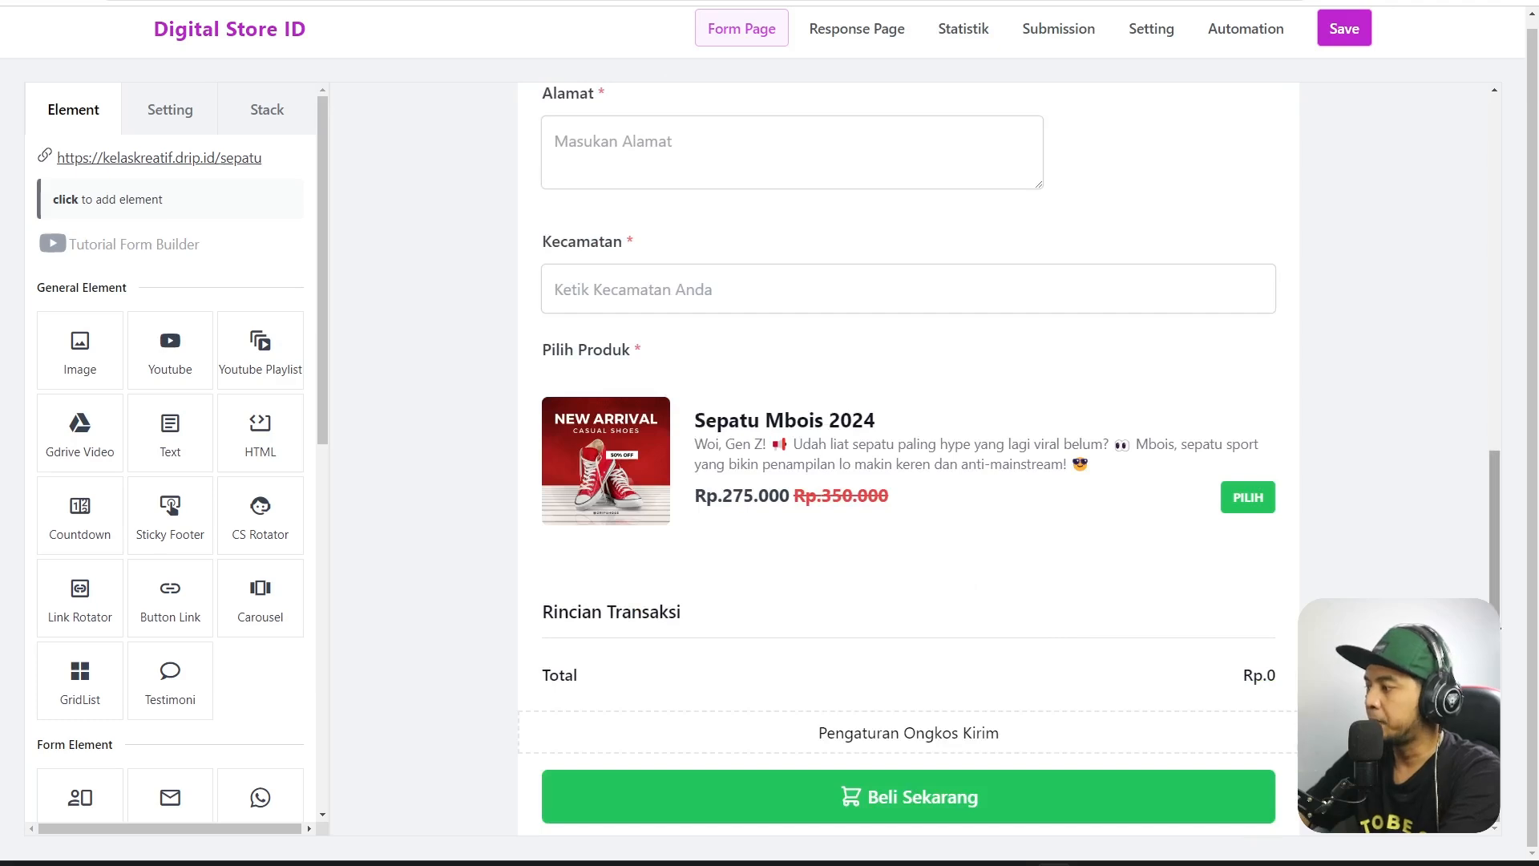
Open the Terima Kasih response page and look over its transaction total and Metode Pembayaran section.
left_click_drag(1496, 567, 1504, 268)
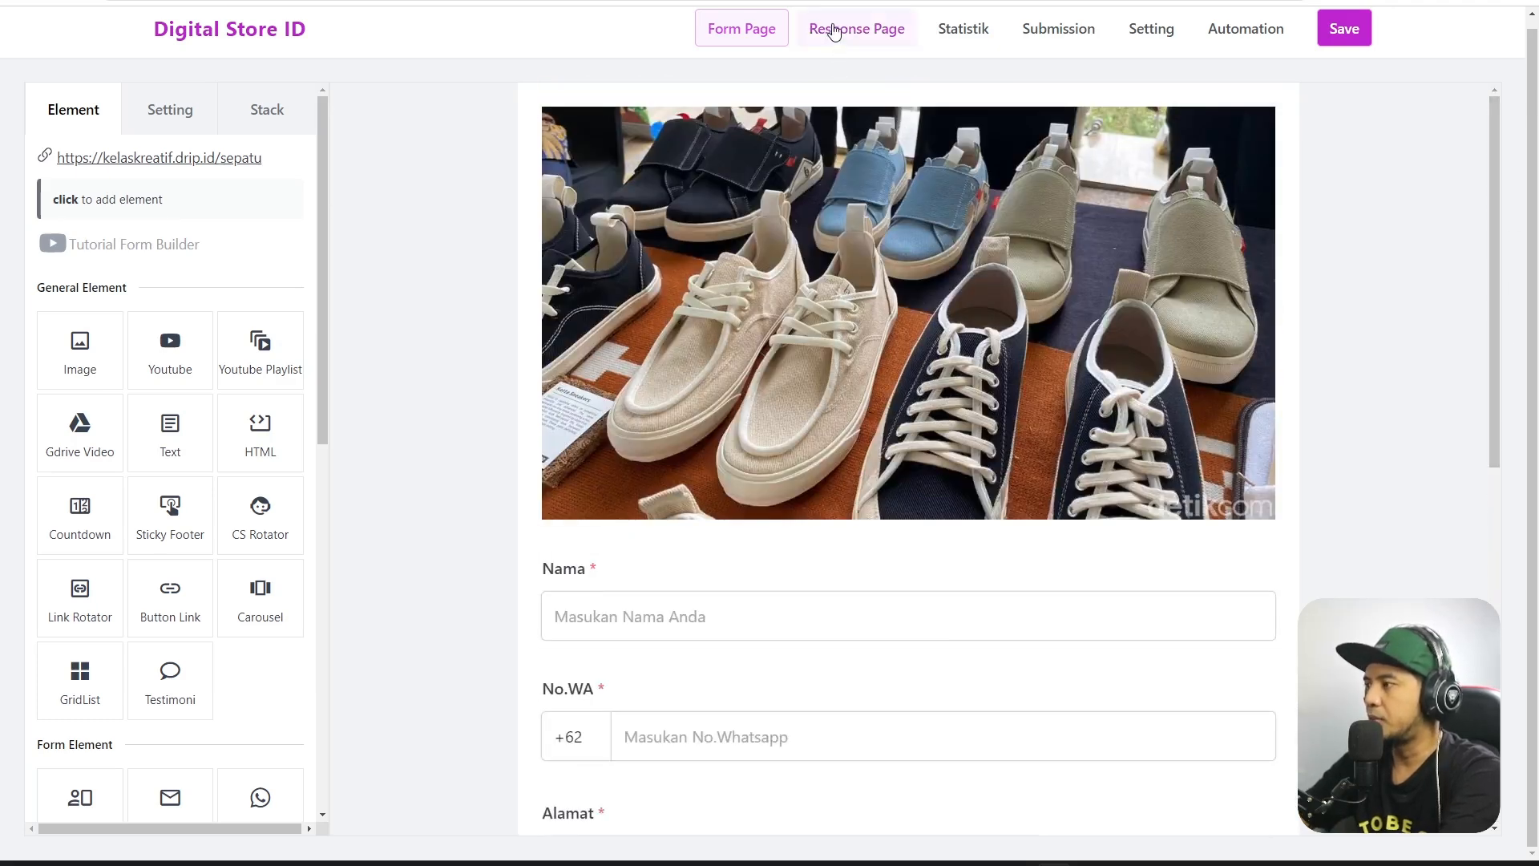
left_click(852, 26)
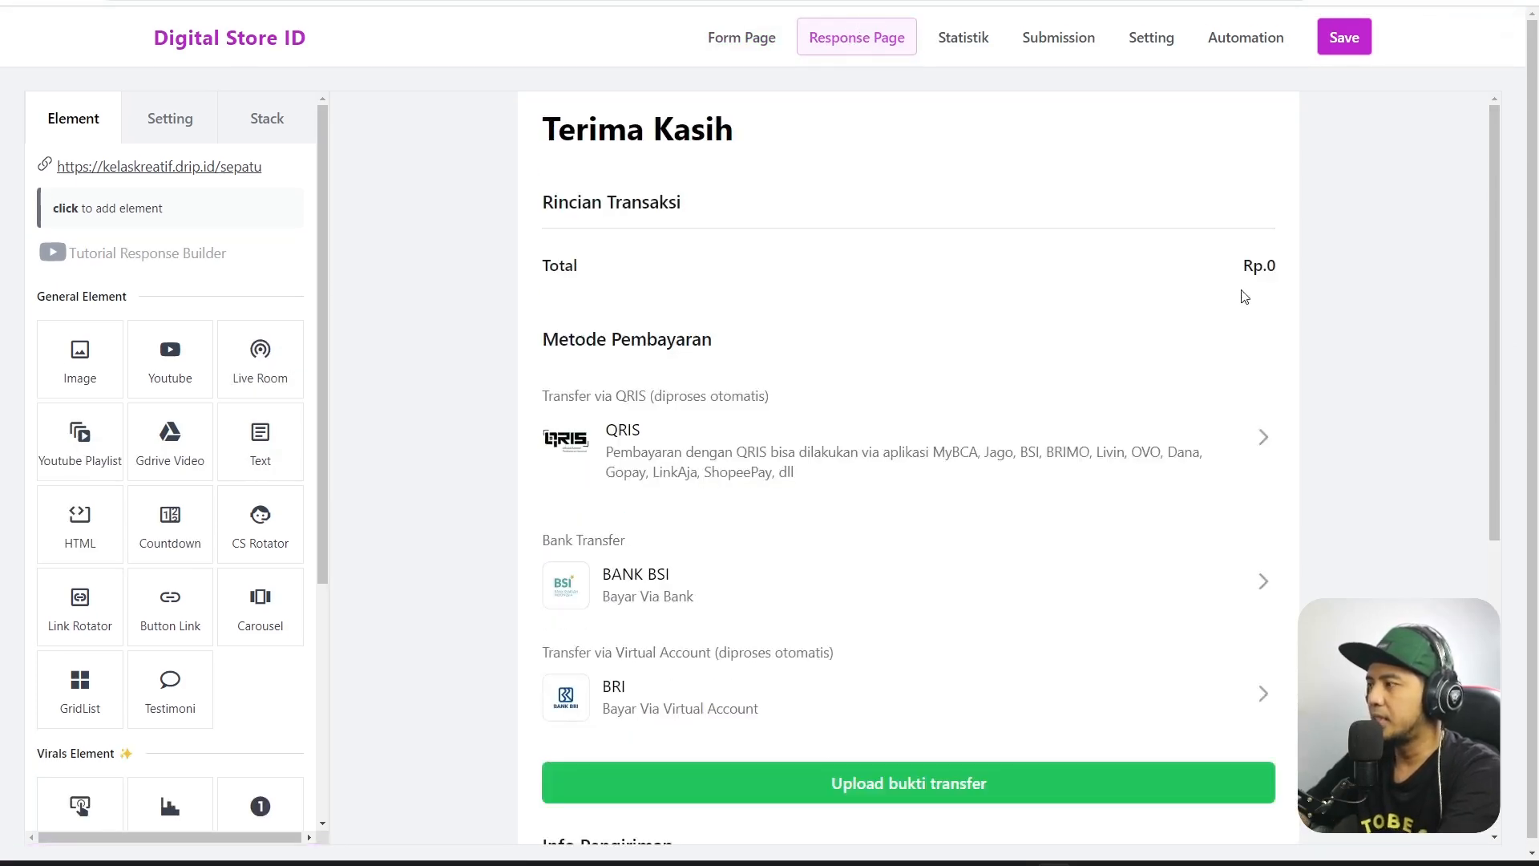
scroll(594, 256, "down", 1)
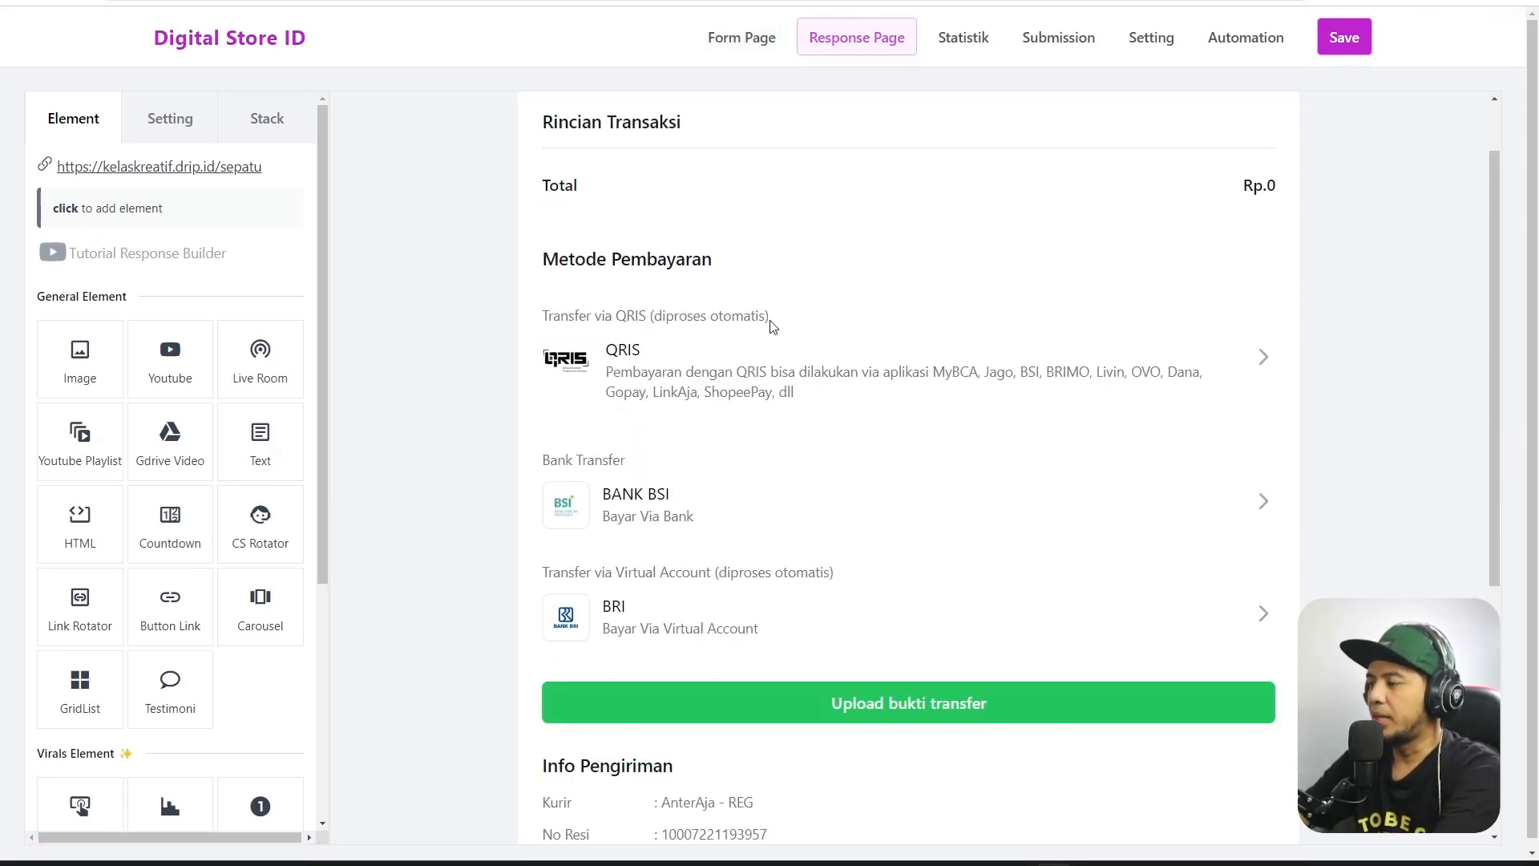
scroll(766, 351, "up", 1)
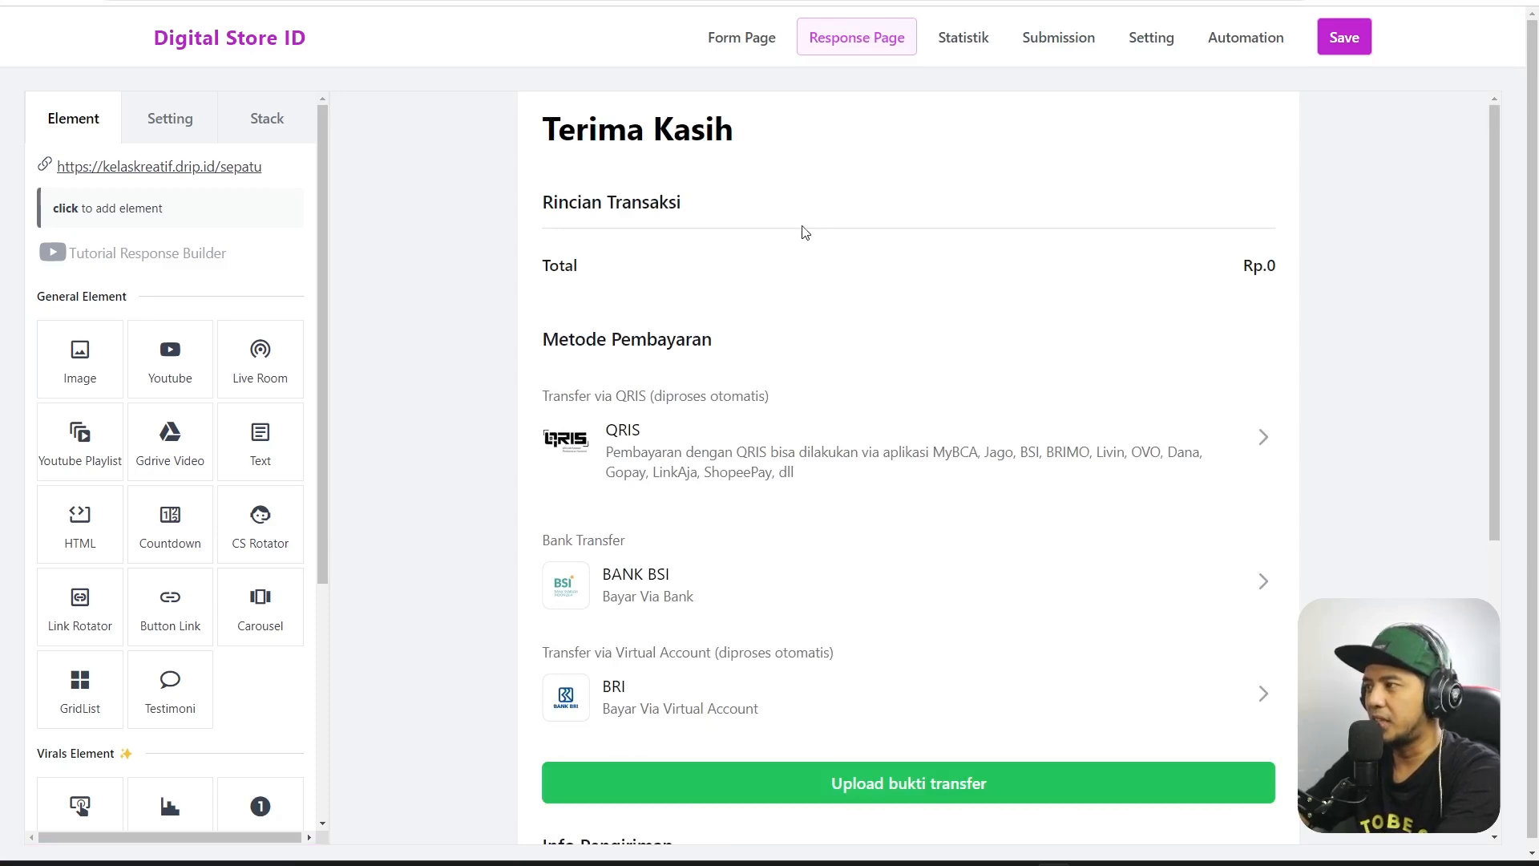
scroll(787, 375, "down", 2)
scroll(786, 376, "down", 4)
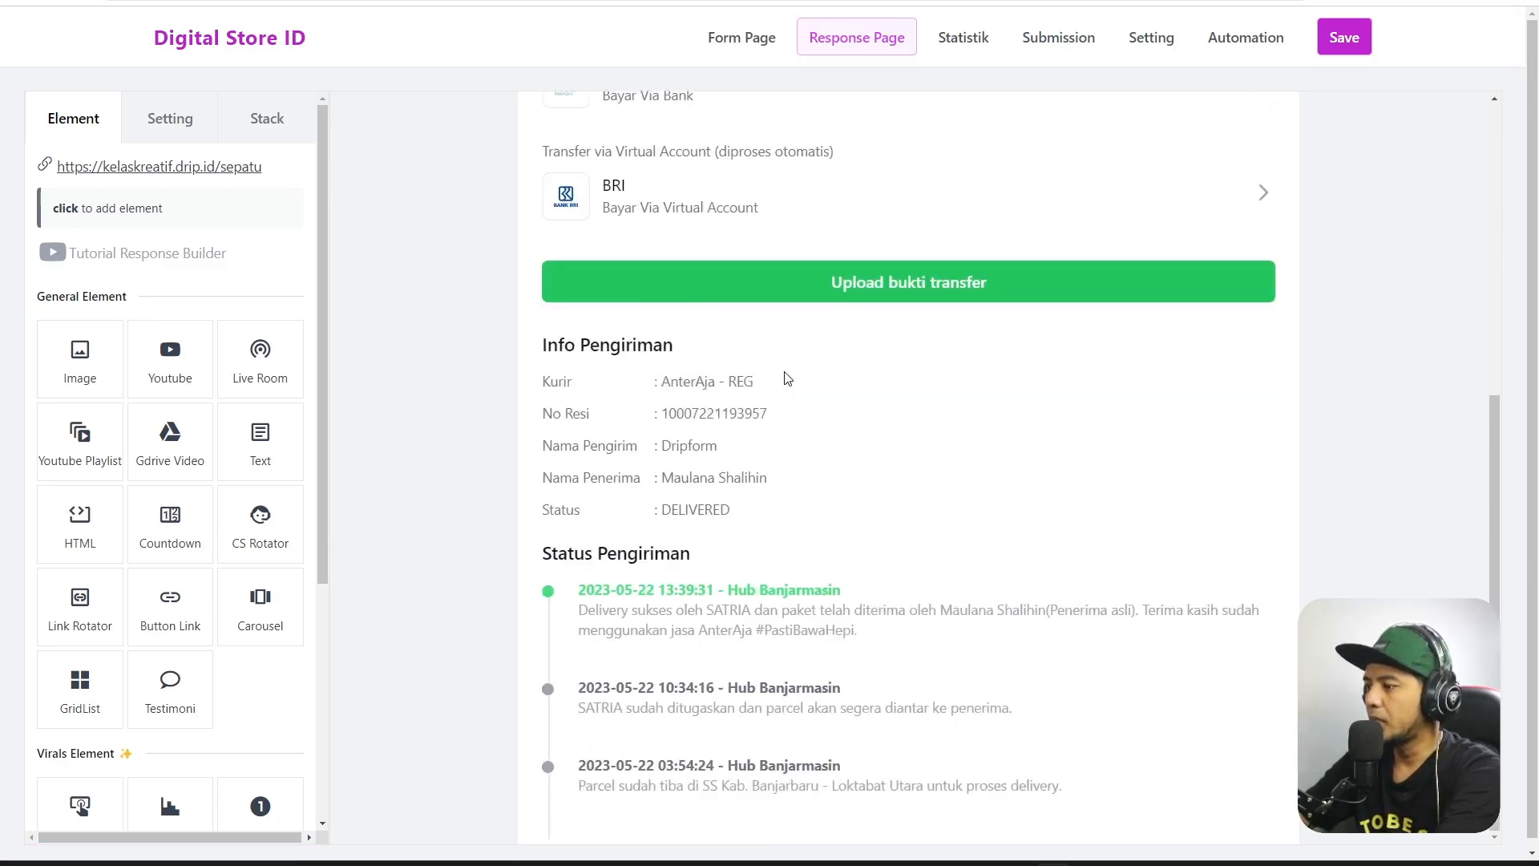
scroll(888, 456, "up", 6)
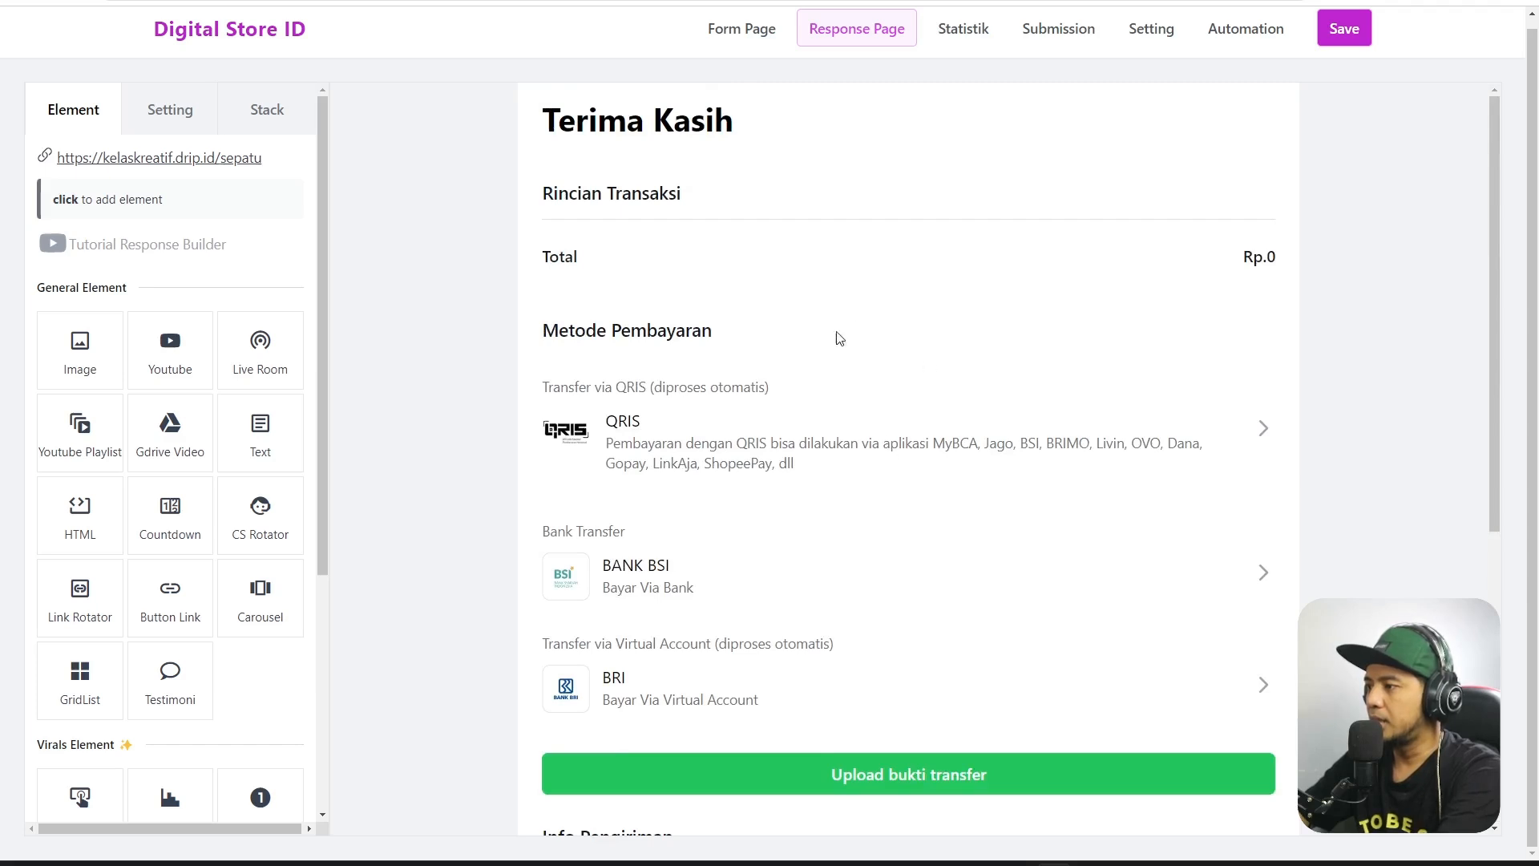
left_click_drag(539, 335, 722, 342)
Open the Metode Pembayaran block's settings, then look through the business settings page.
left_click(740, 347)
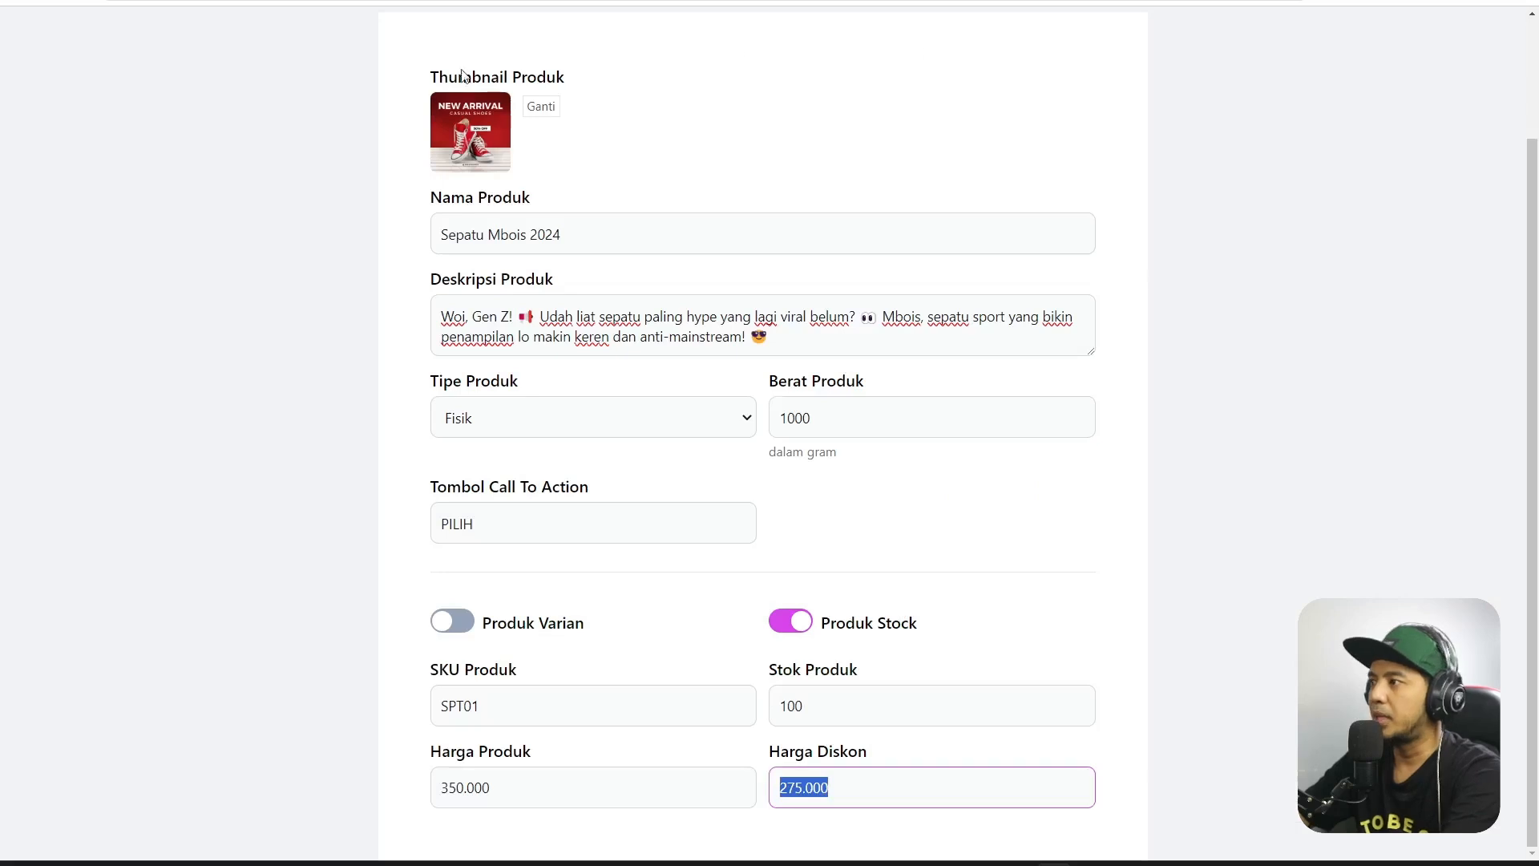
scroll(927, 213, "up", 2)
mouse_move(908, 36)
left_click(928, 88)
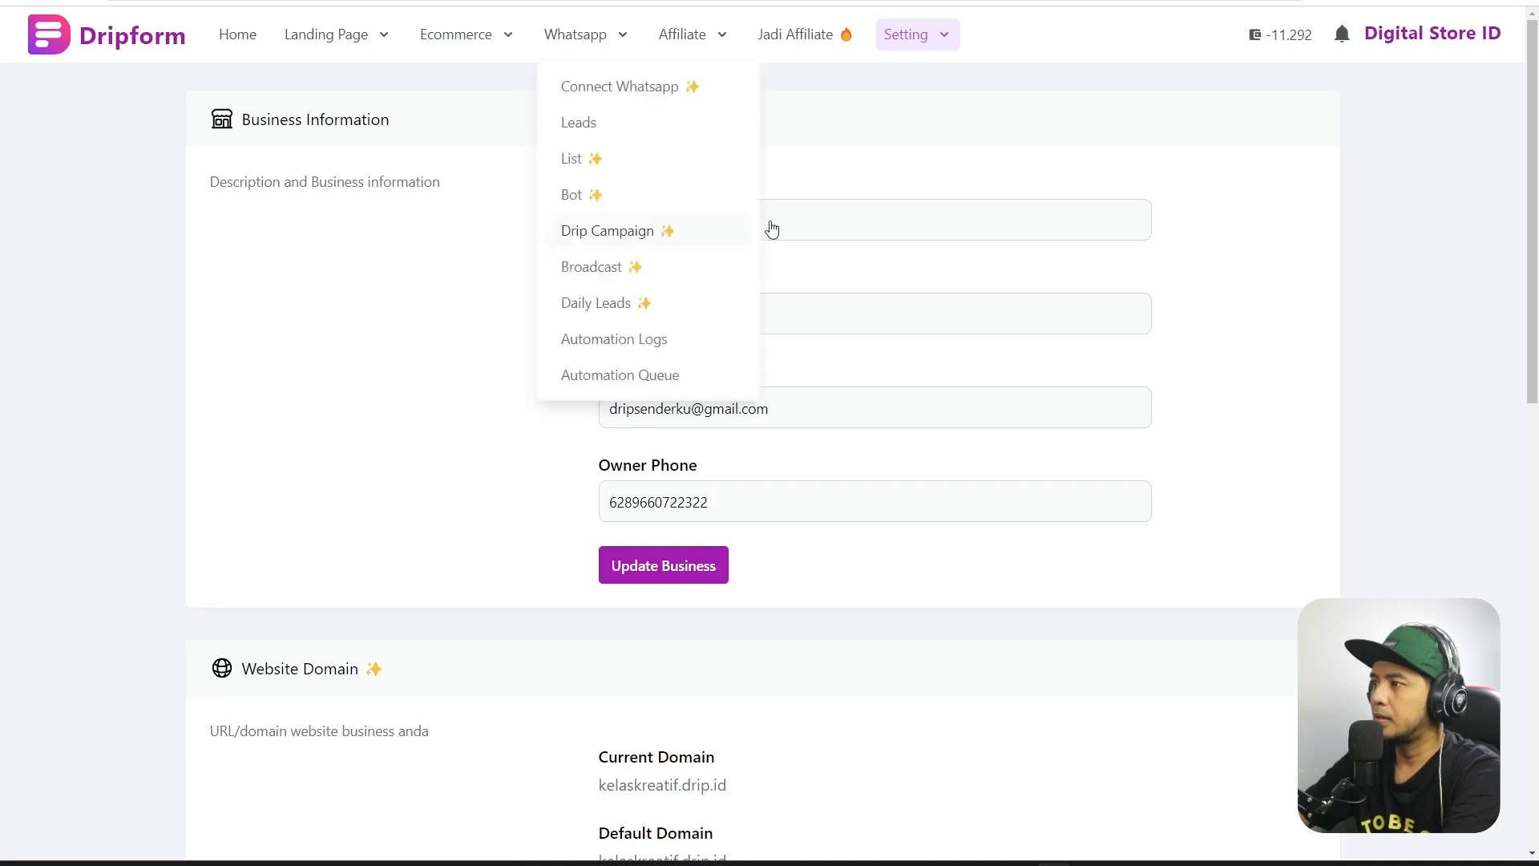
scroll(1333, 292, "down", 5)
scroll(1536, 361, "down", 7)
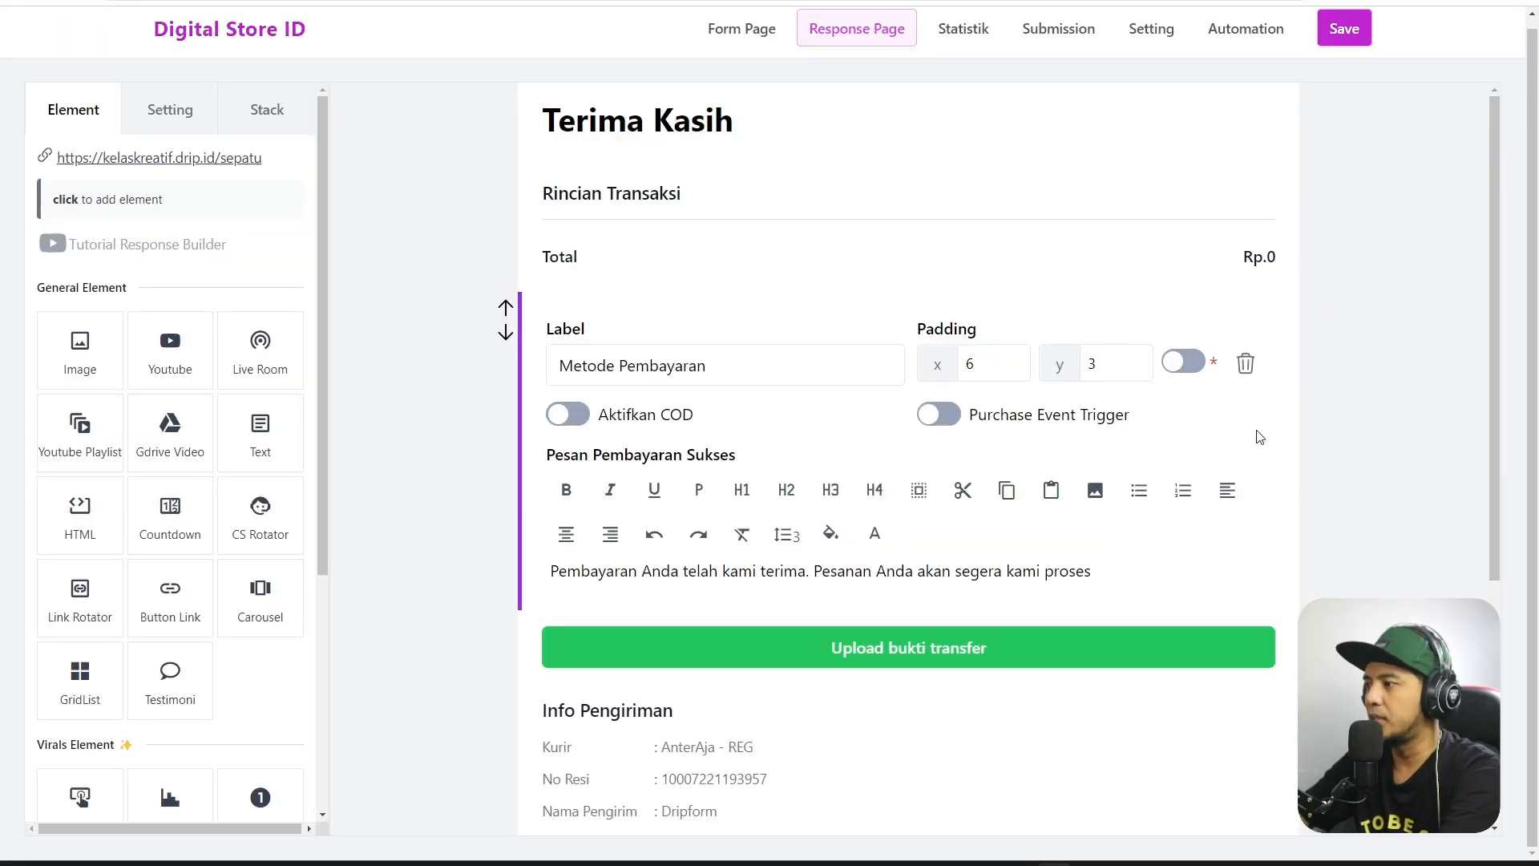
scroll(1121, 678, "down", 4)
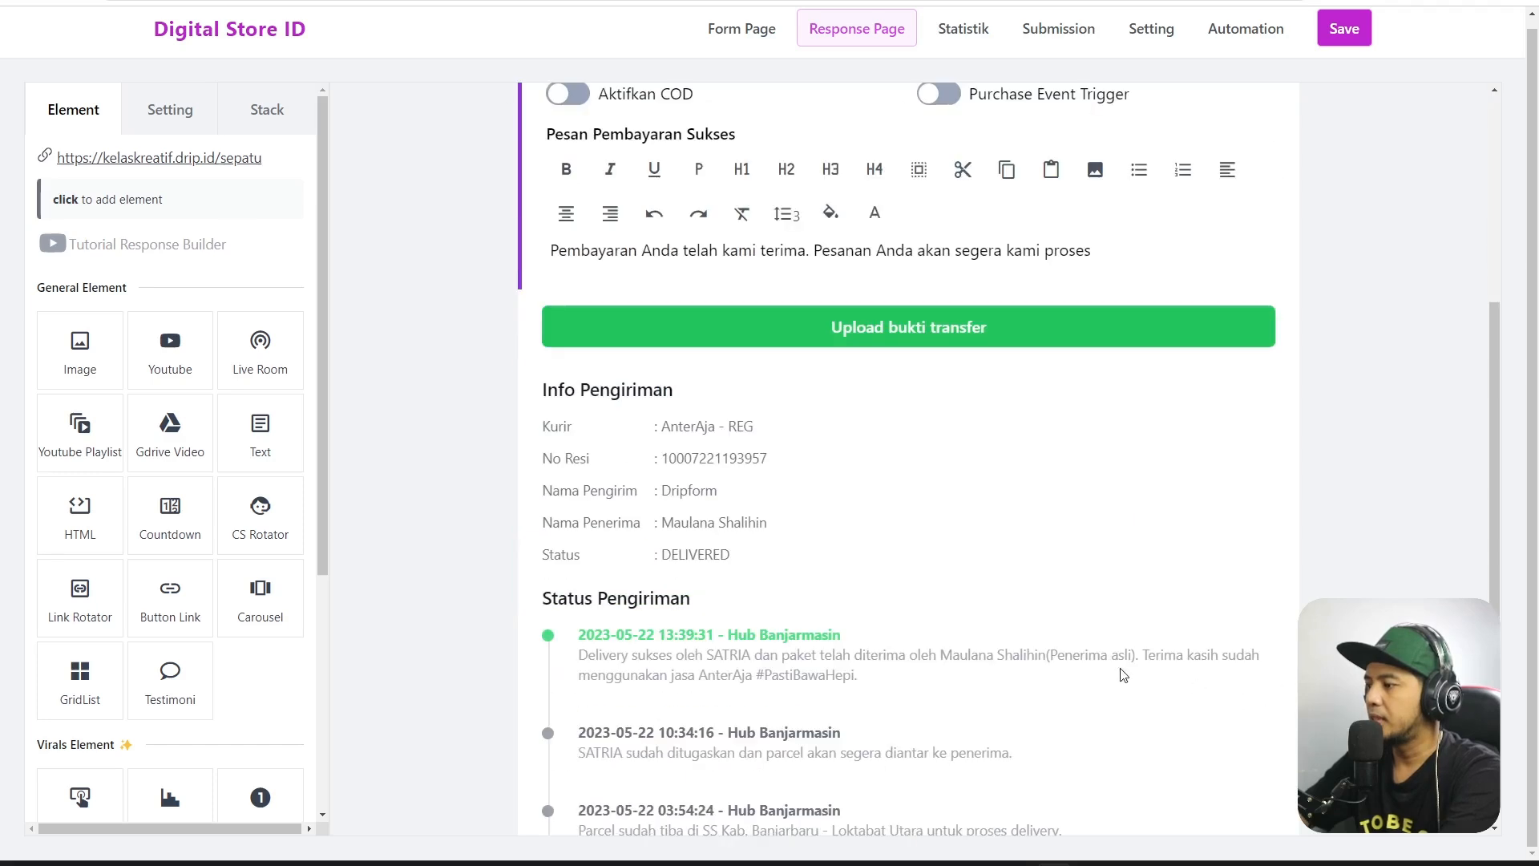
left_click(1120, 677)
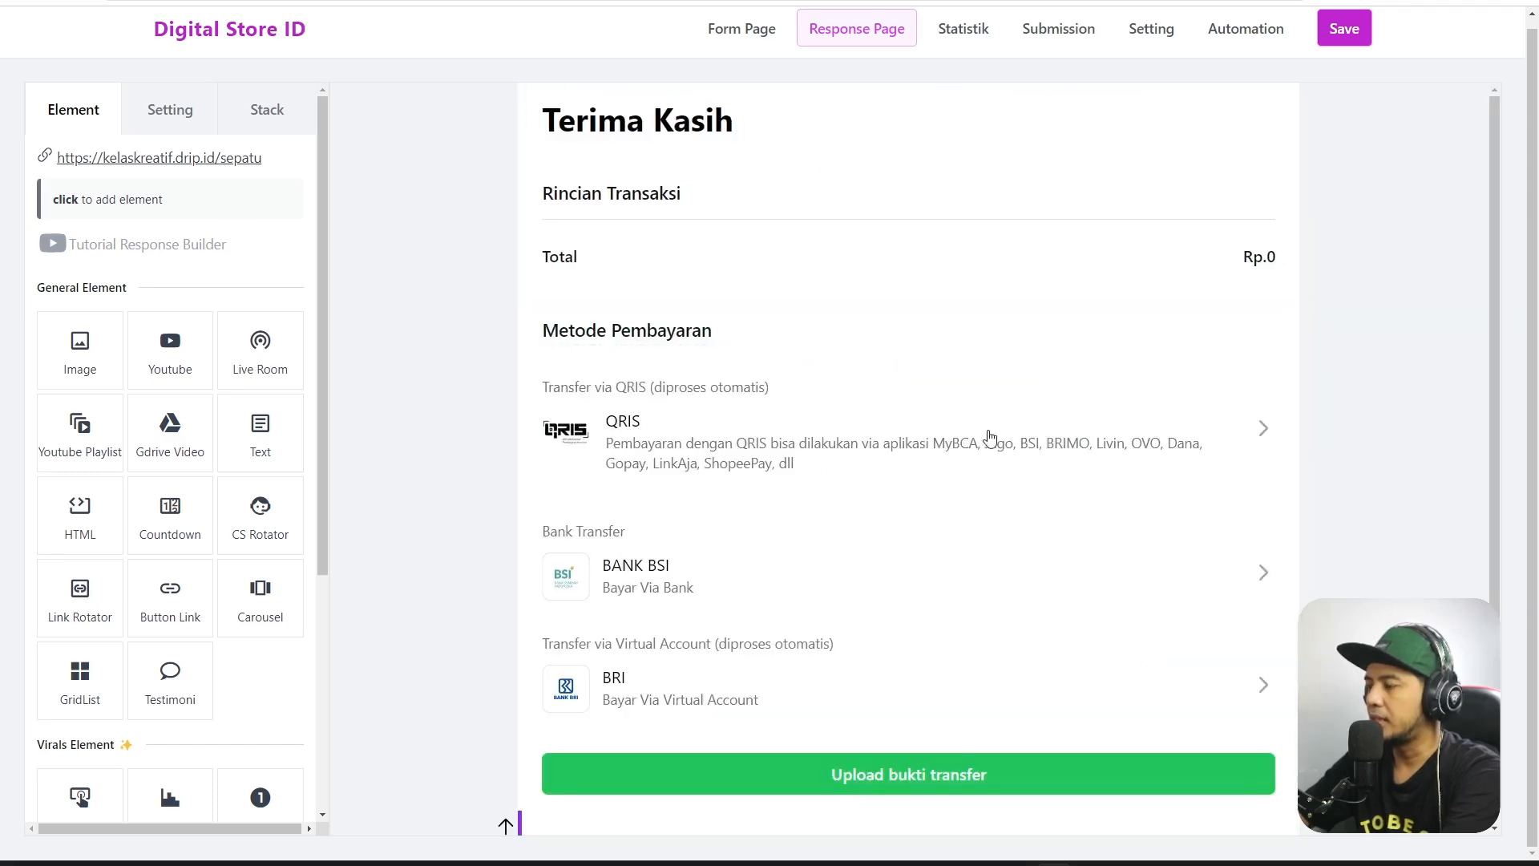
scroll(550, 423, "down", 1)
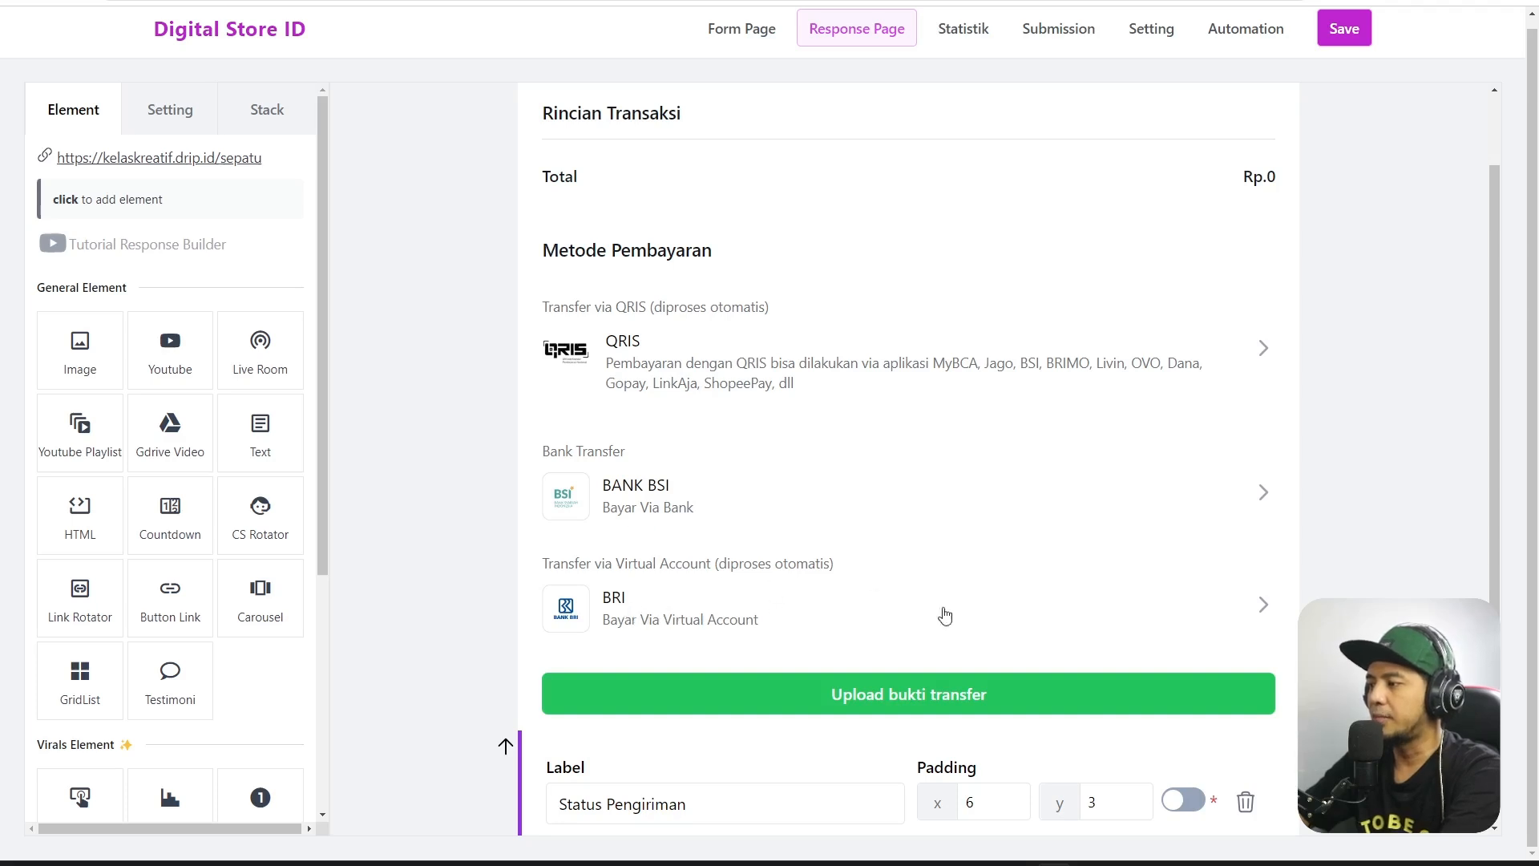
scroll(798, 545, "down", 1)
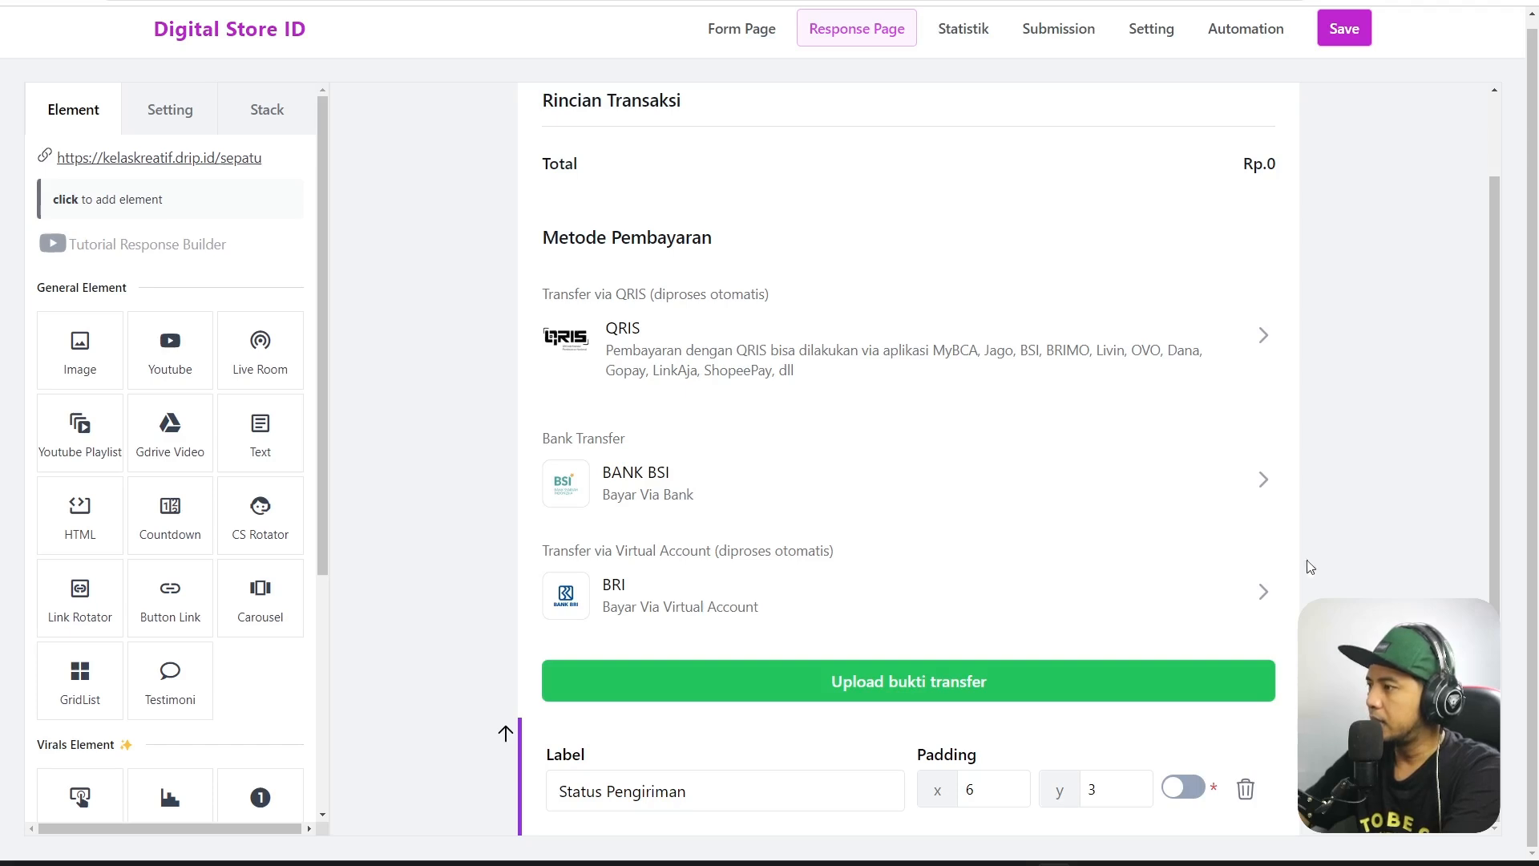
scroll(1307, 562, "up", 2)
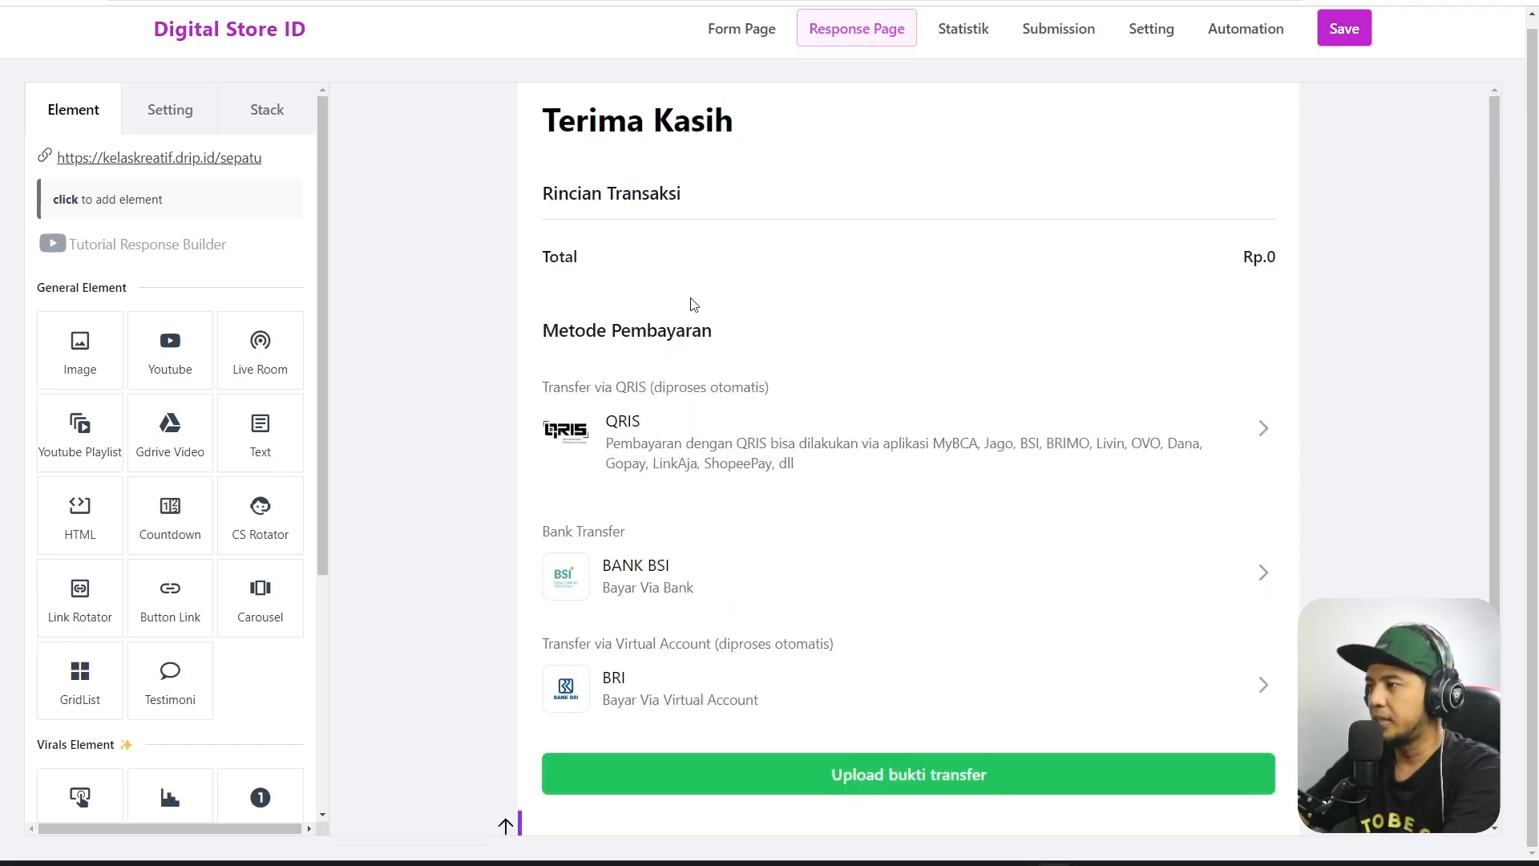
scroll(679, 240, "up", 1)
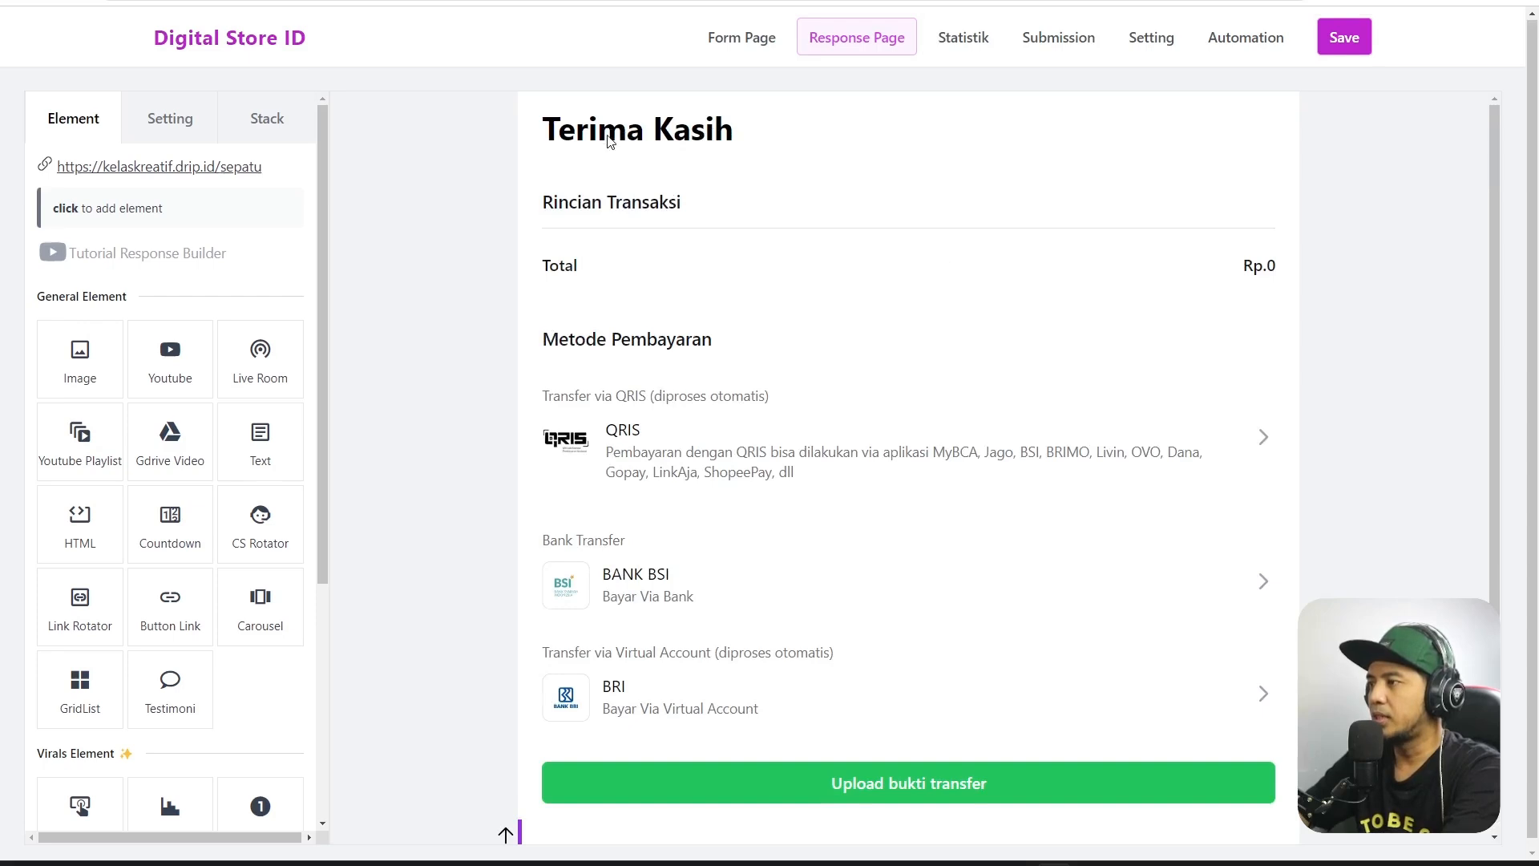
left_click(609, 134)
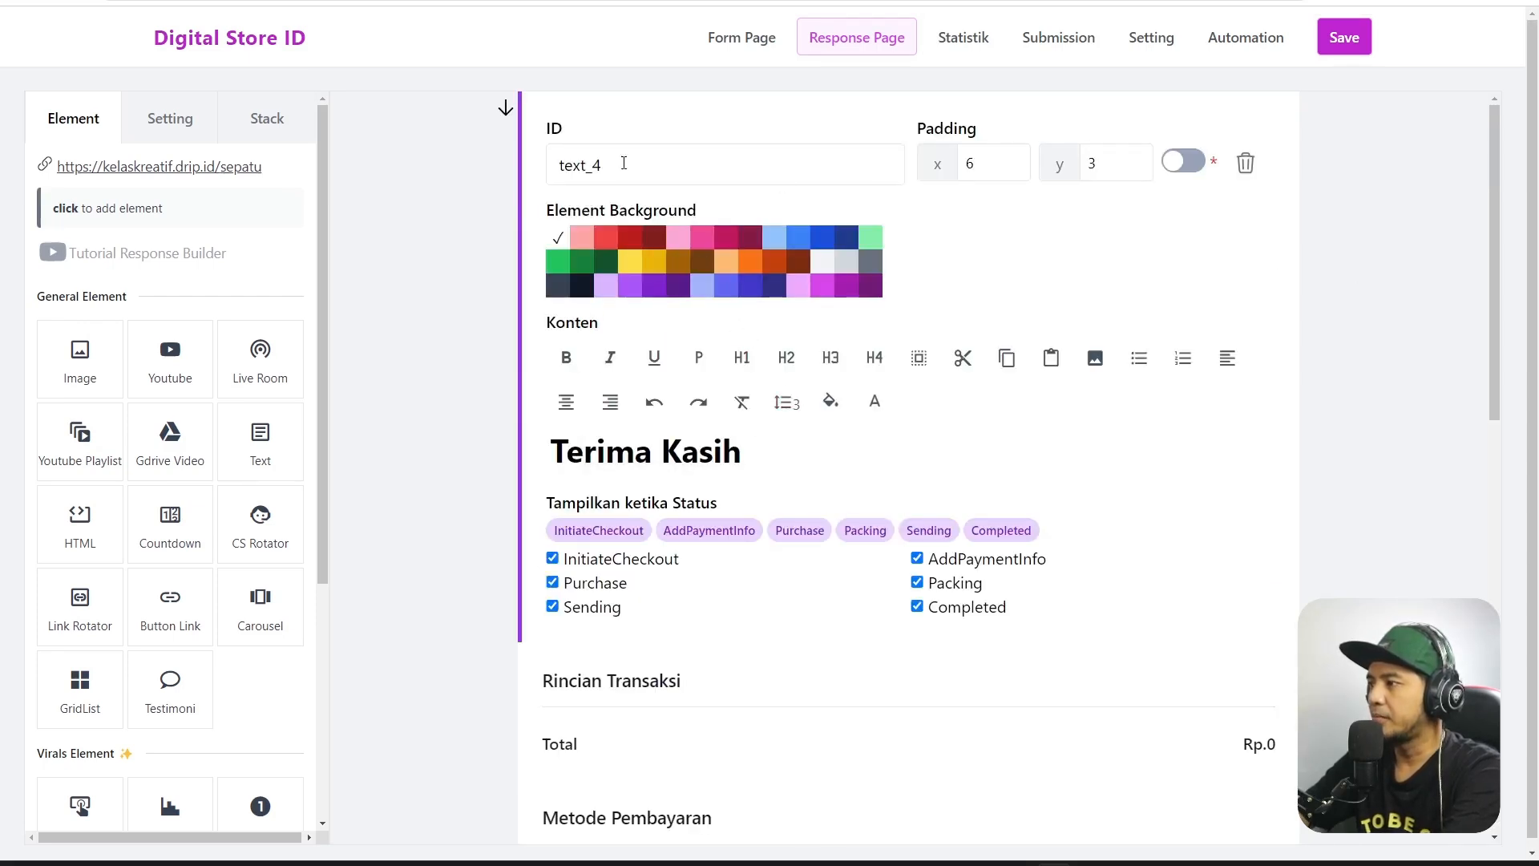
scroll(879, 719, "down", 1)
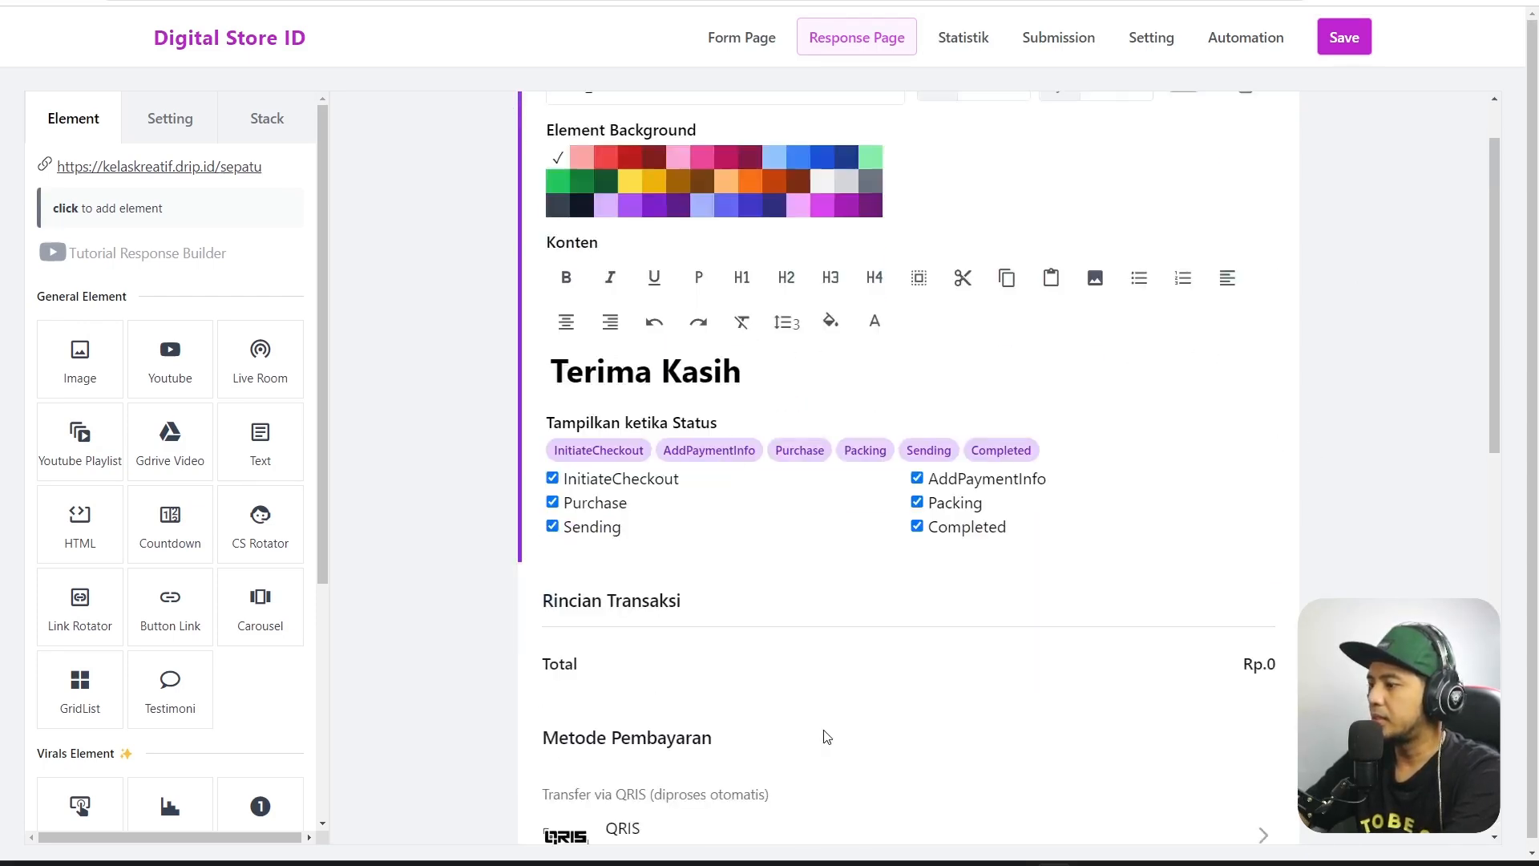
left_click(824, 732)
scroll(1099, 622, "up", 1)
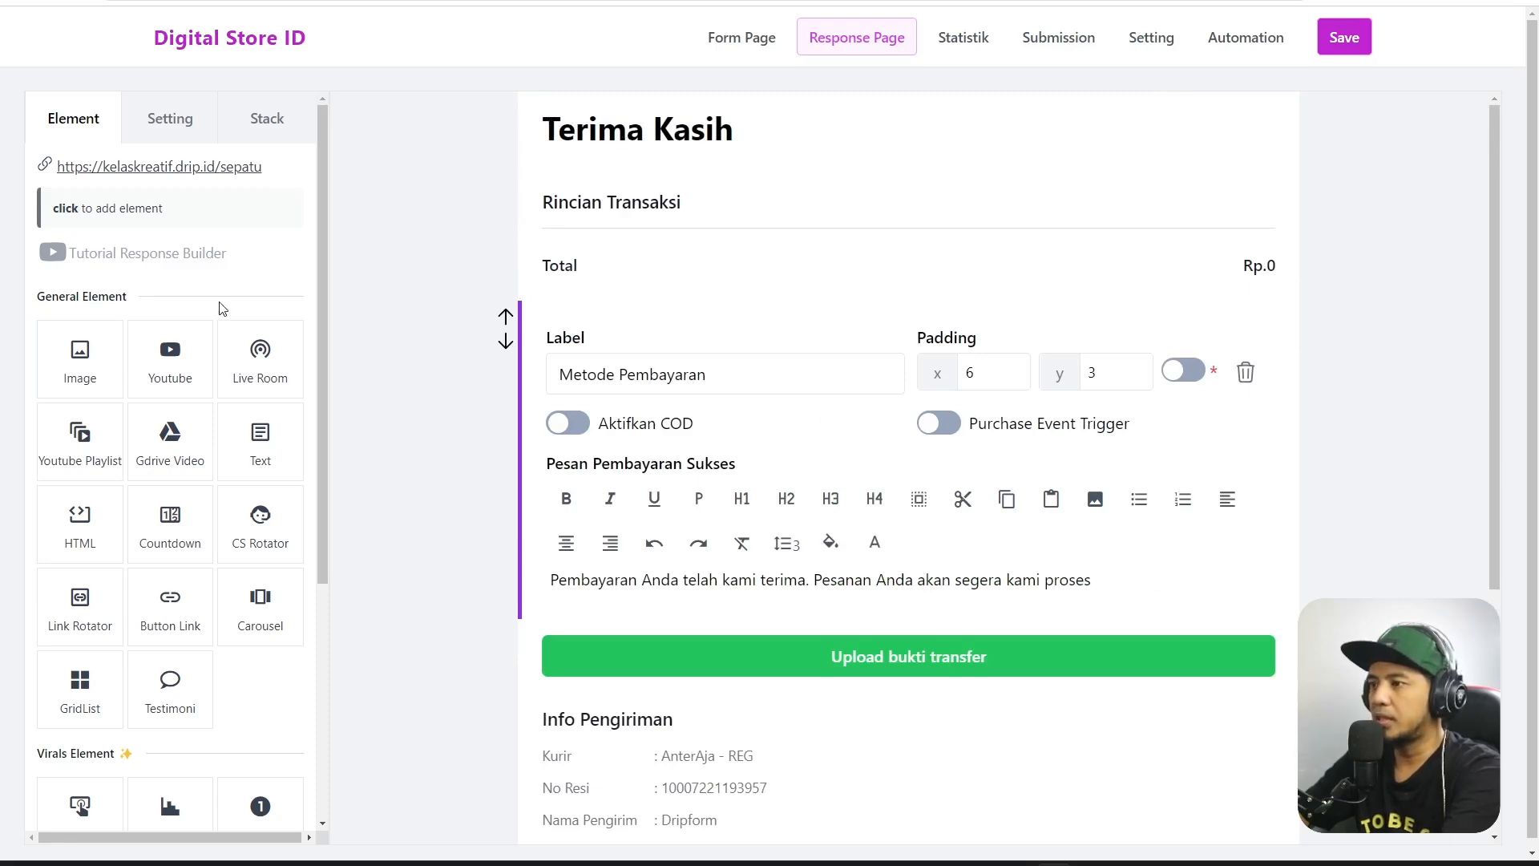
Add an image element and move it up above the Terima Kasih heading.
left_click(66, 371)
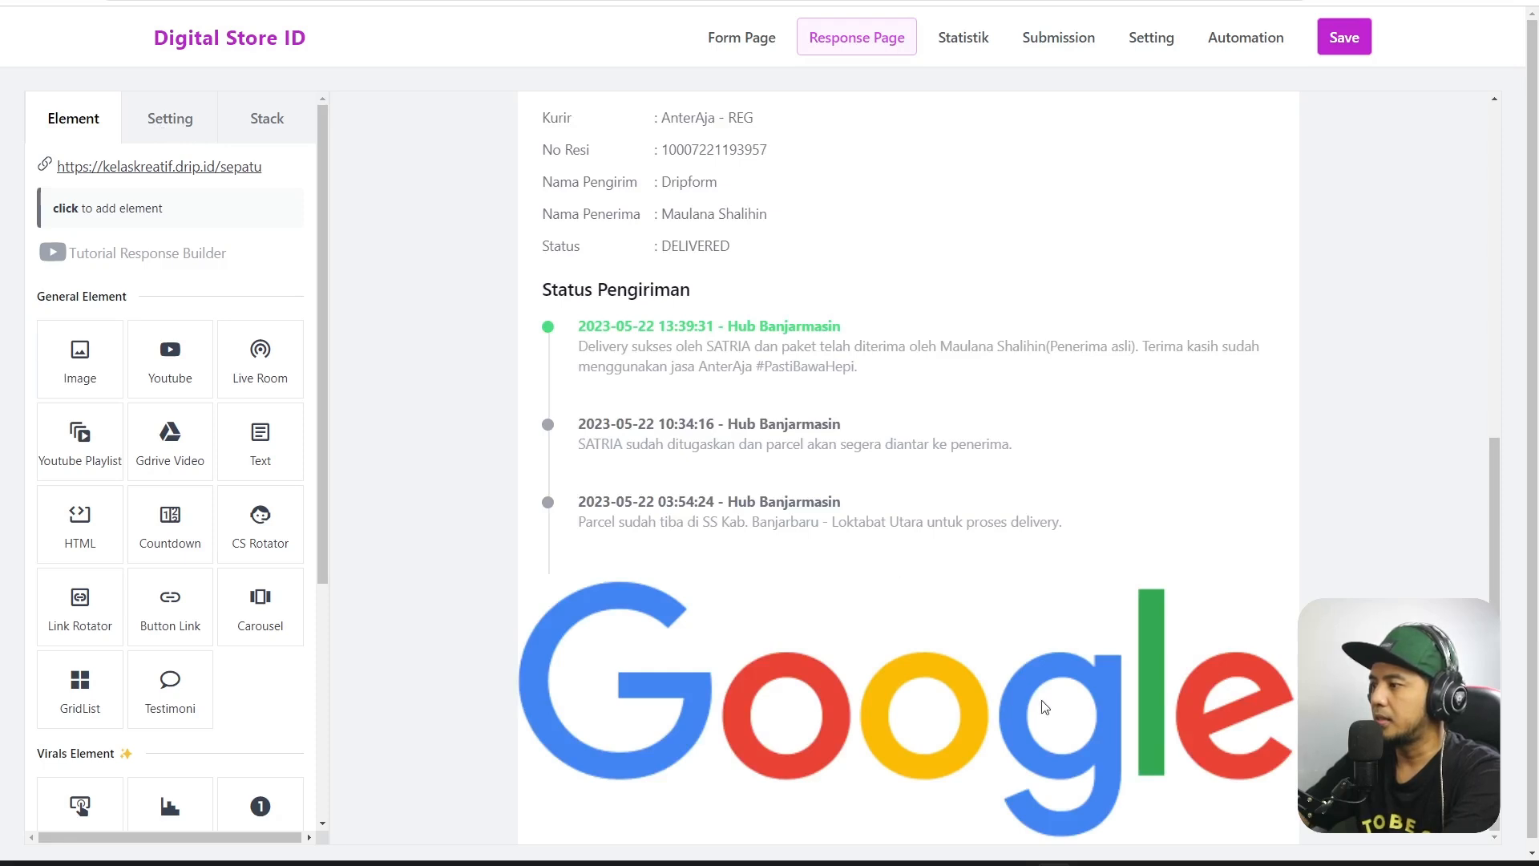
left_click(558, 633)
left_click(506, 596)
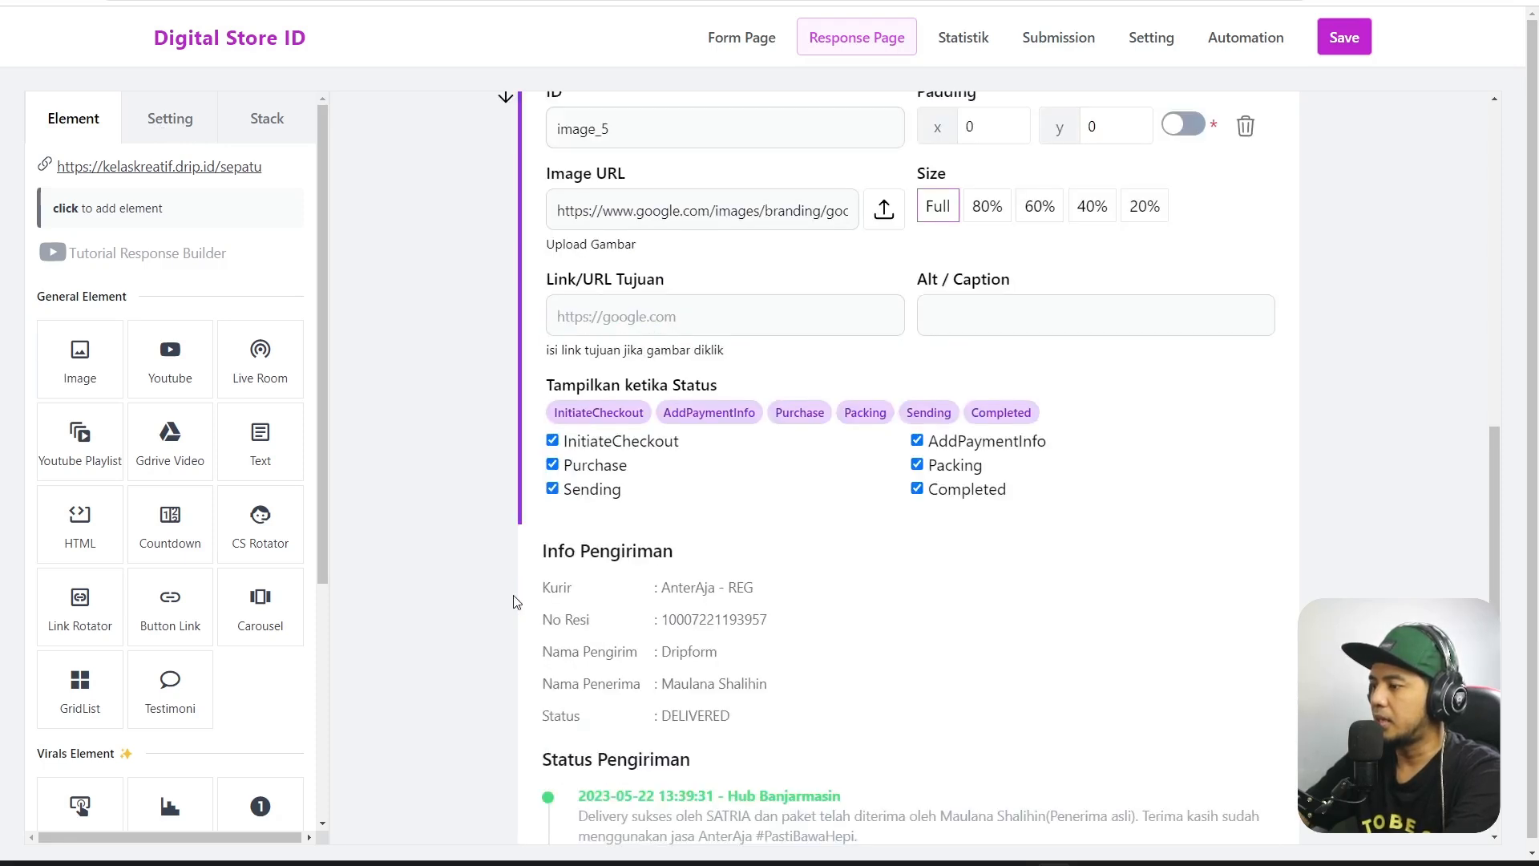
scroll(473, 459, "up", 4)
left_click(506, 391)
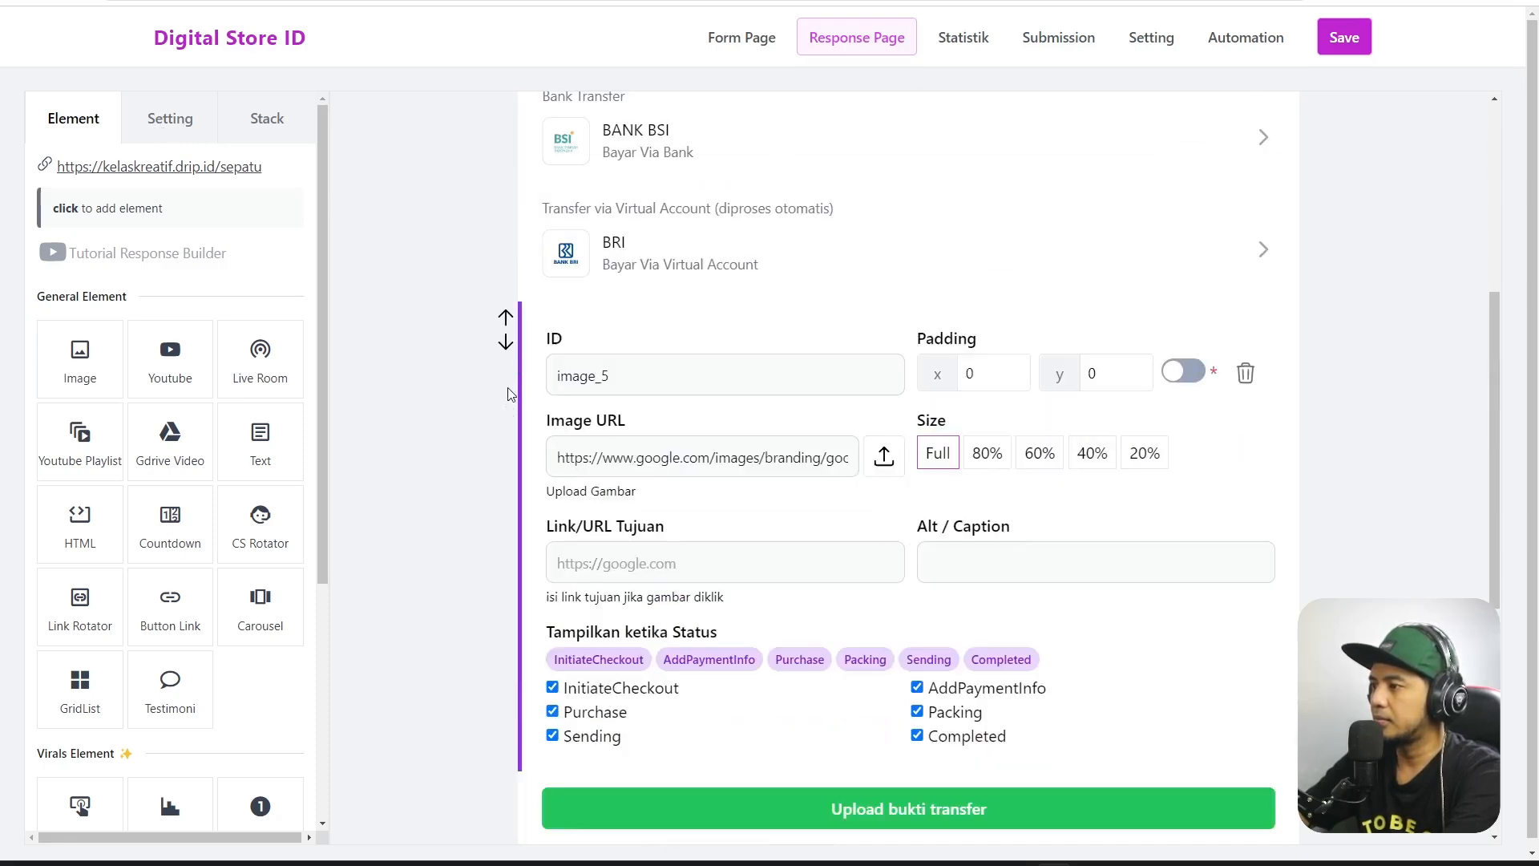
scroll(506, 396, "up", 3)
left_click(505, 636)
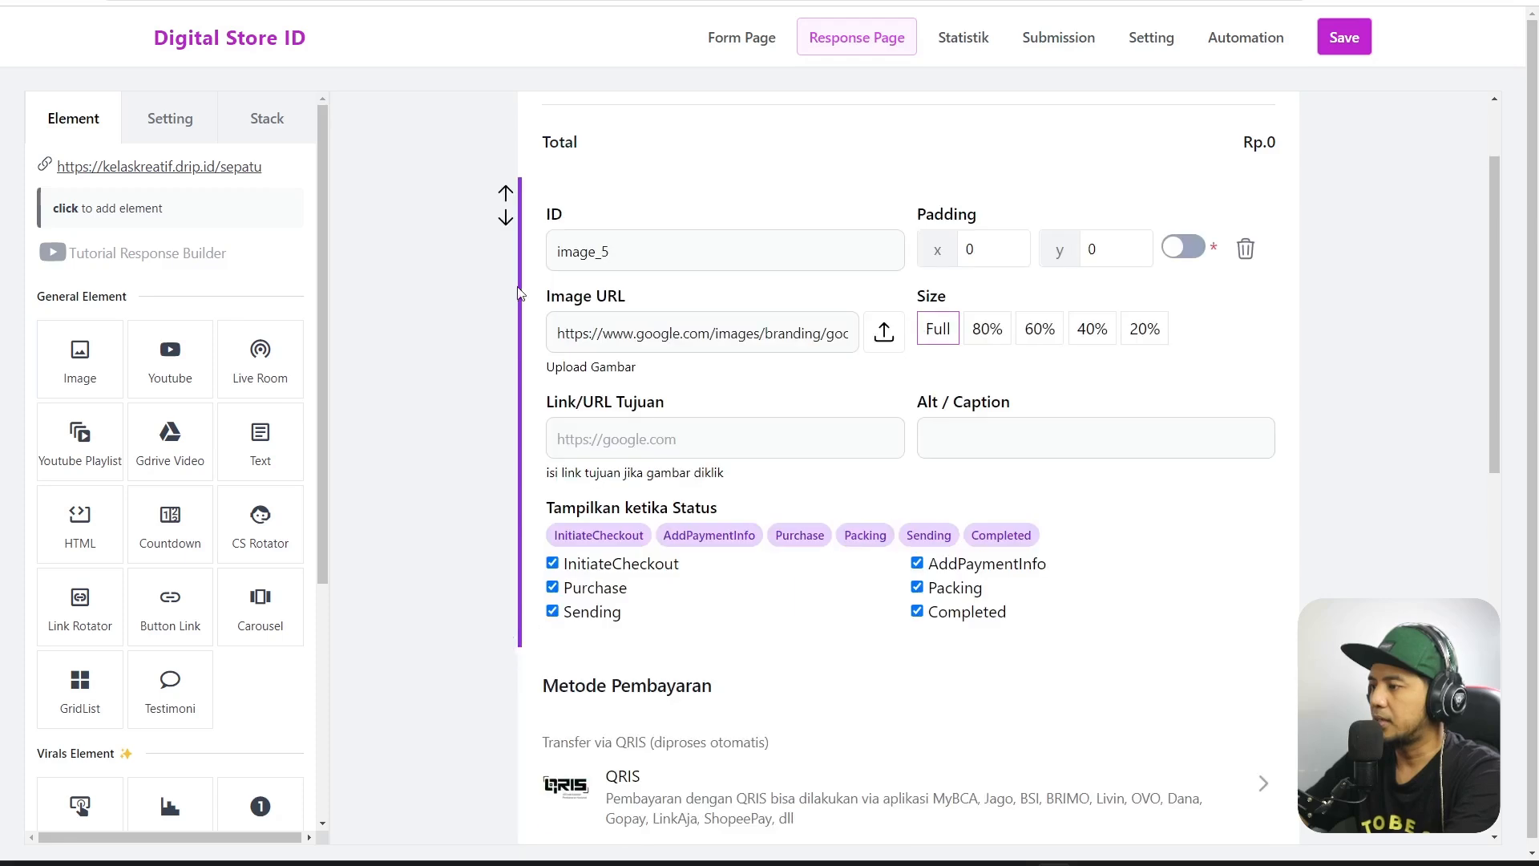
left_click(505, 193)
scroll(770, 406, "up", 2)
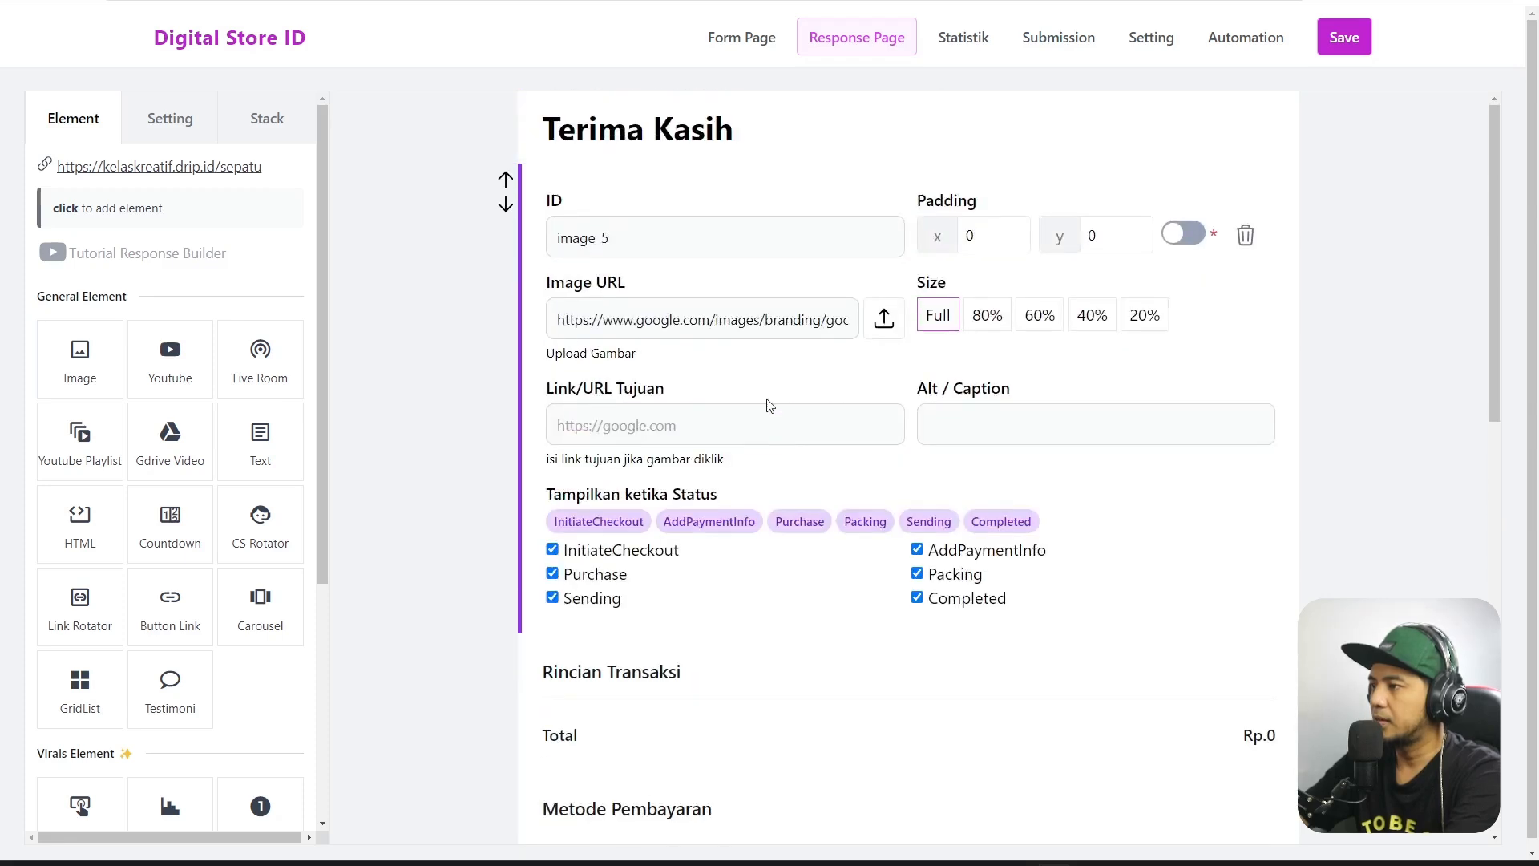
left_click(506, 181)
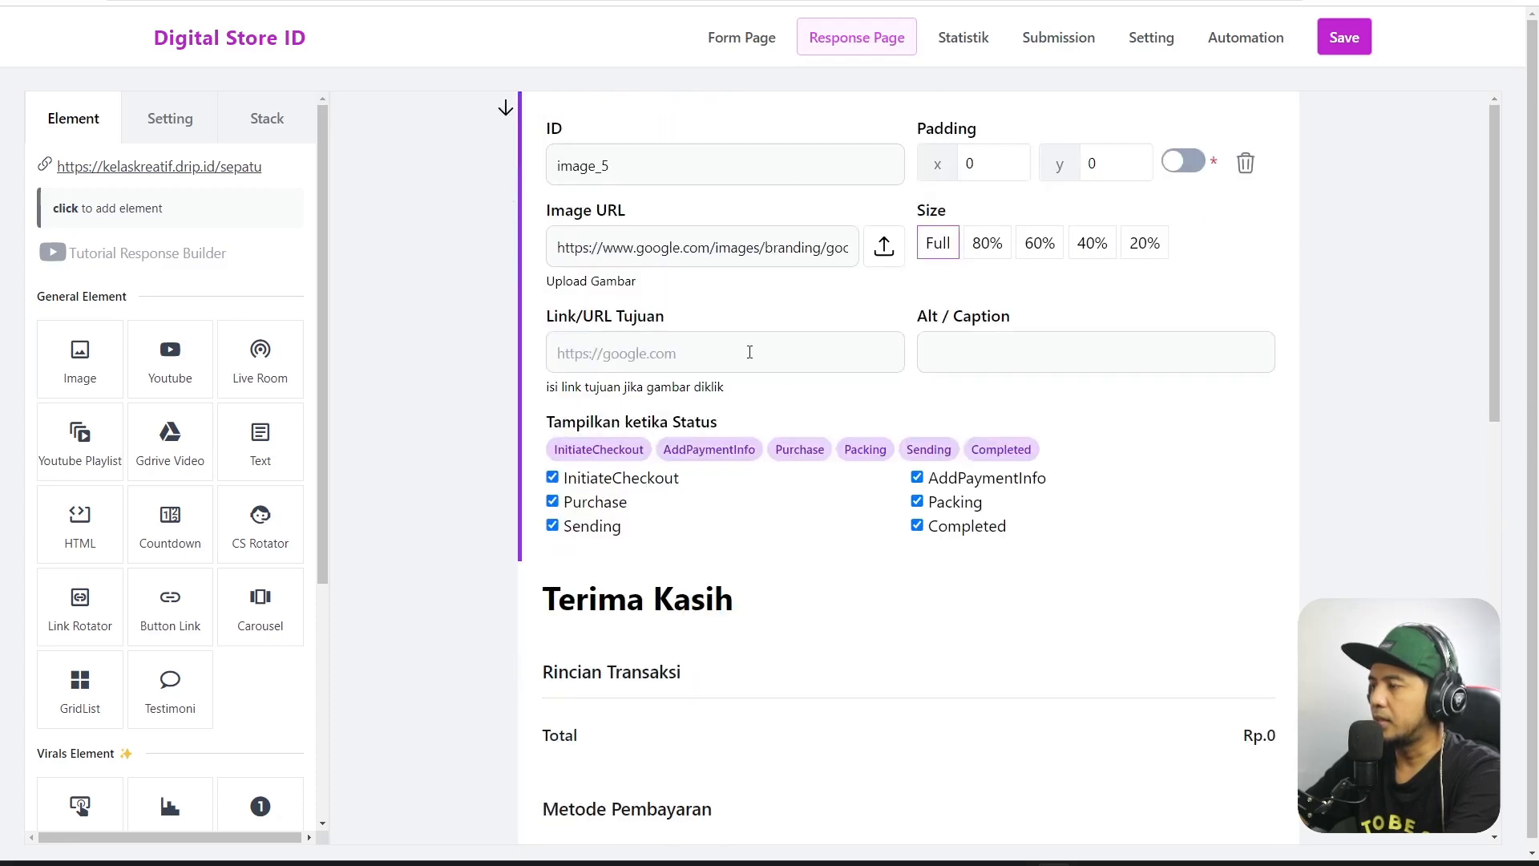
Set the image to the shoe display photo from the gallery.
left_click(884, 245)
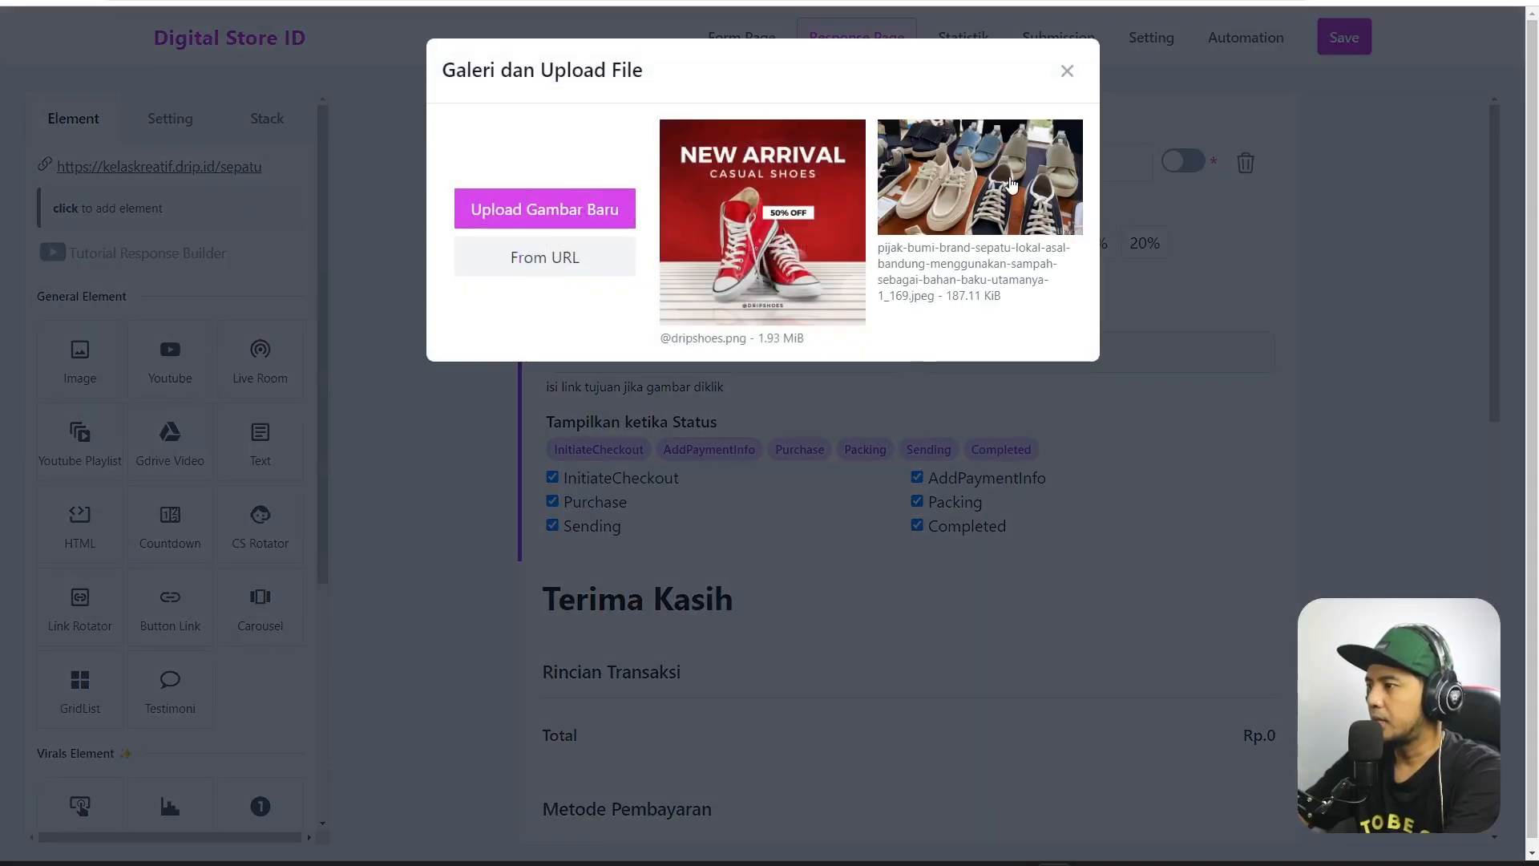
left_click(1011, 185)
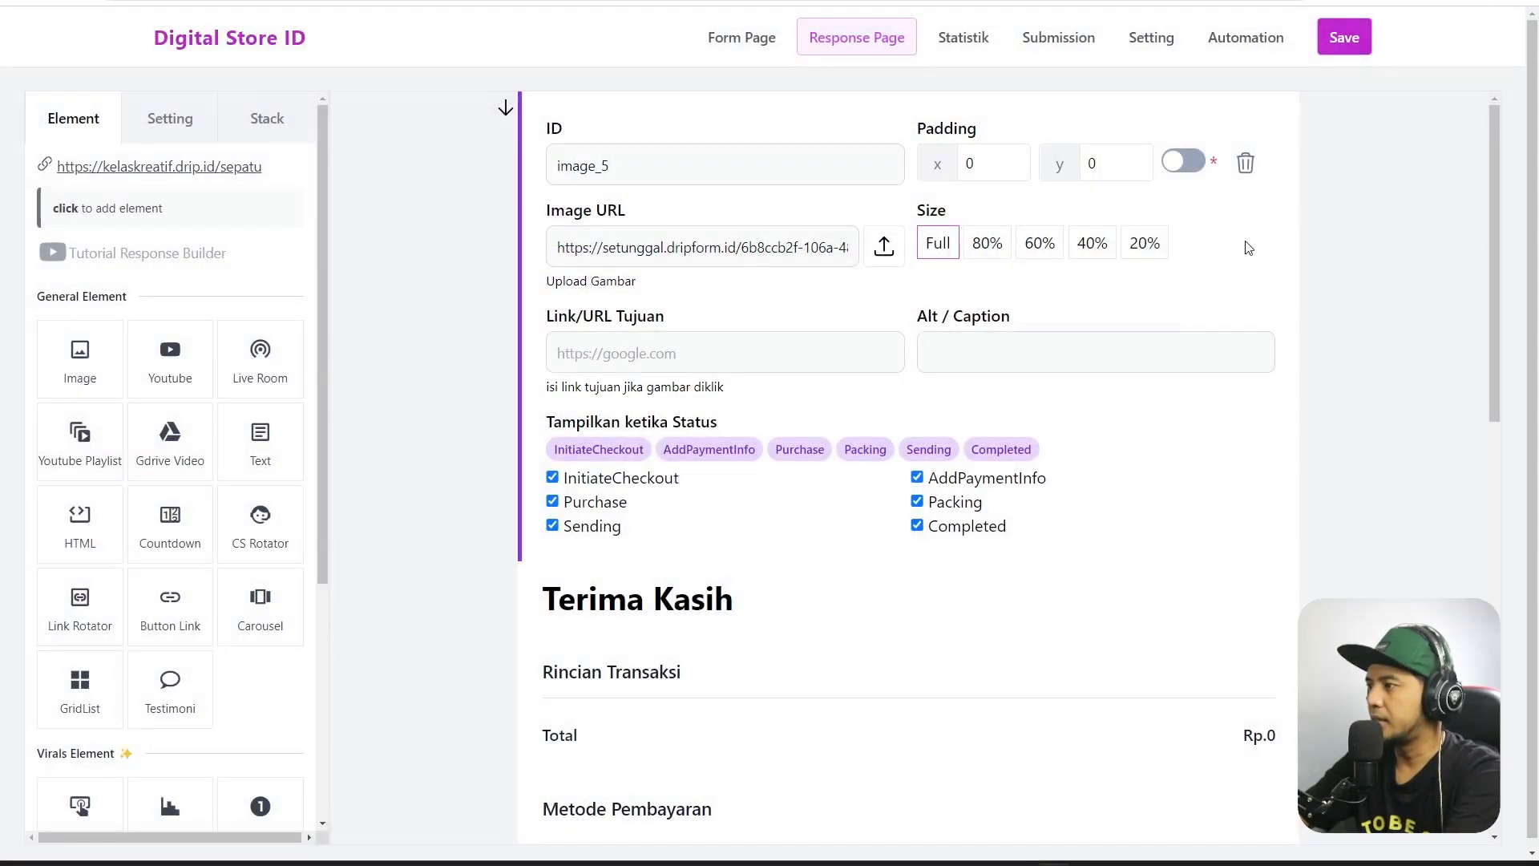
scroll(1138, 473, "down", 2)
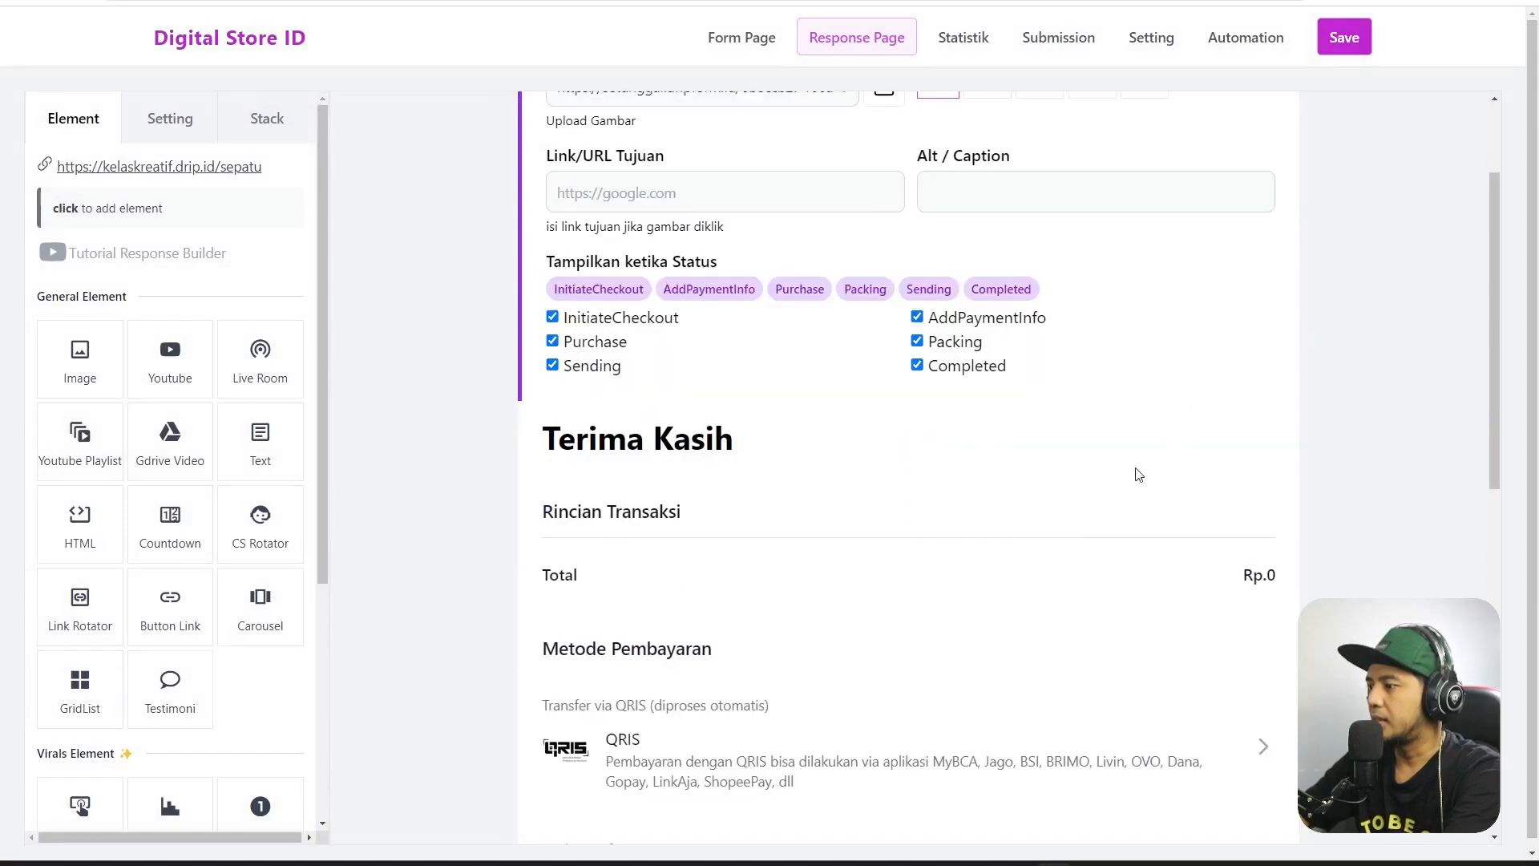
left_click(1080, 506)
scroll(927, 484, "up", 1)
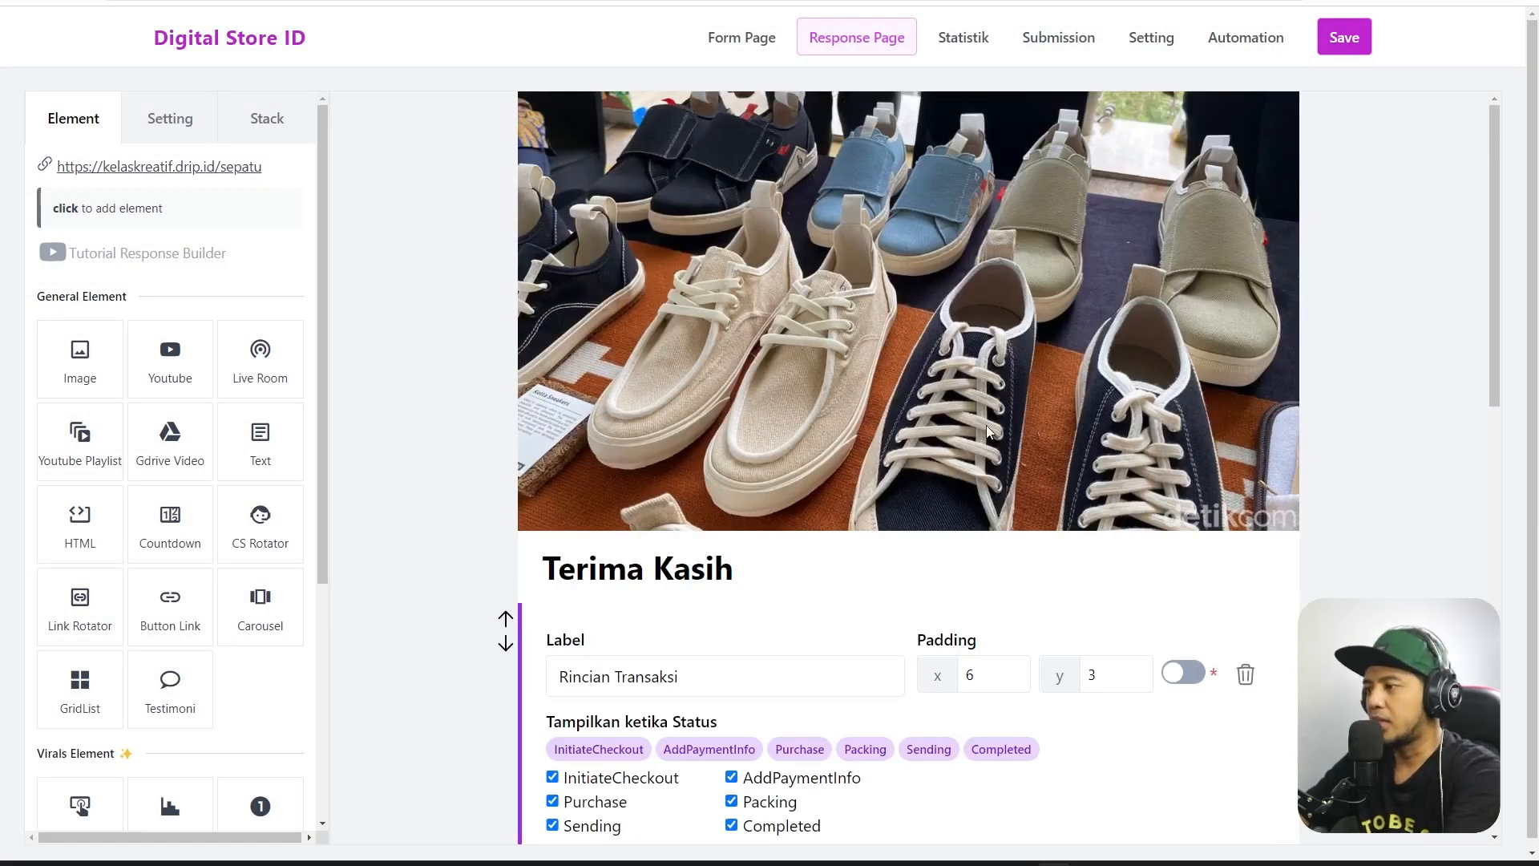
Add the line 'Mohon tunggu follow up dari tim kami...' below the Terima Kasih heading.
scroll(955, 416, "down", 3)
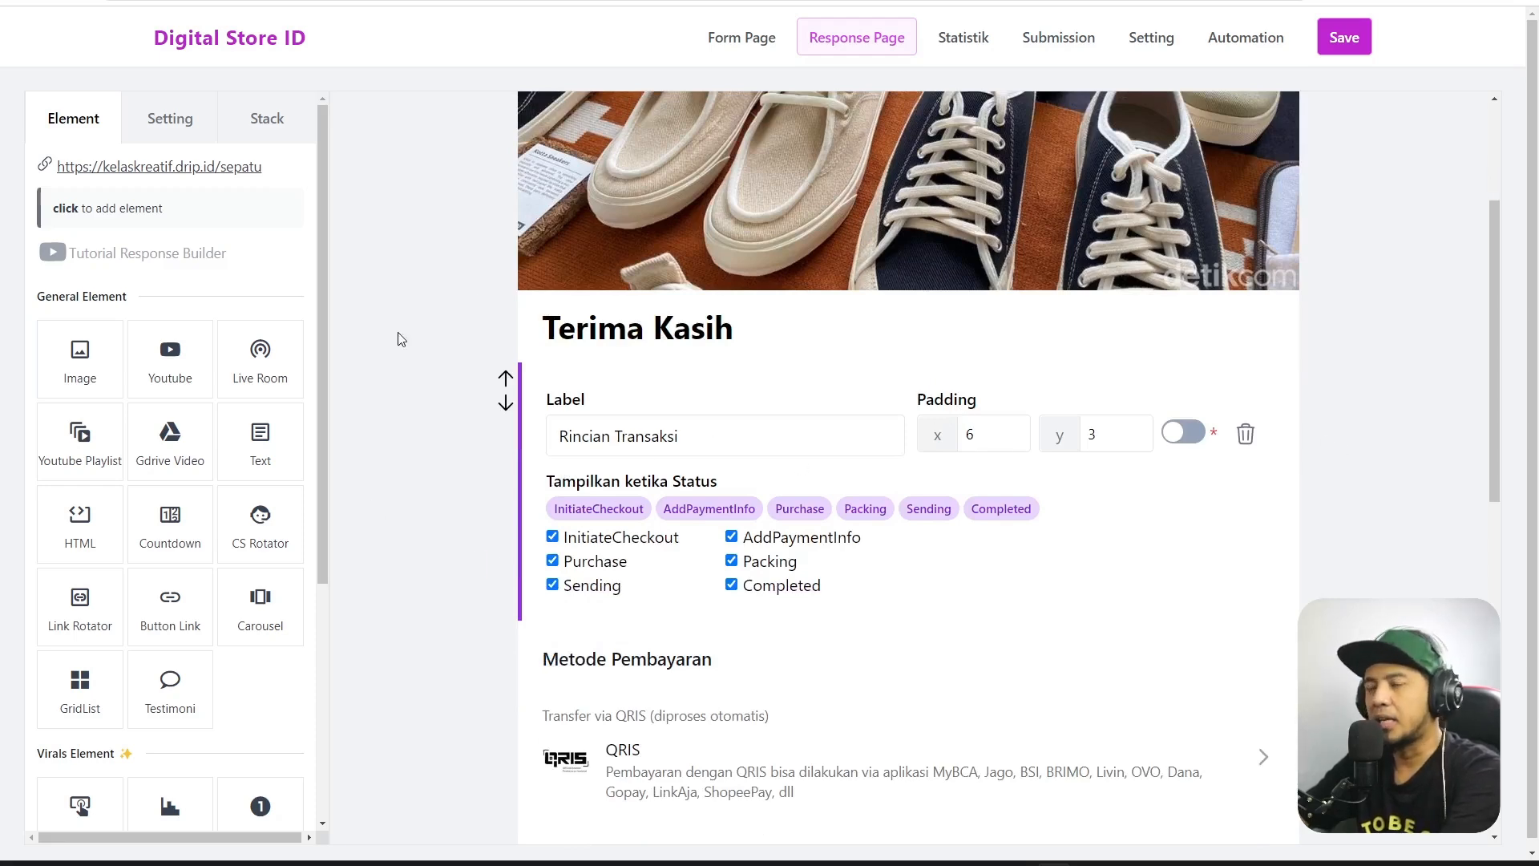
scroll(807, 365, "up", 3)
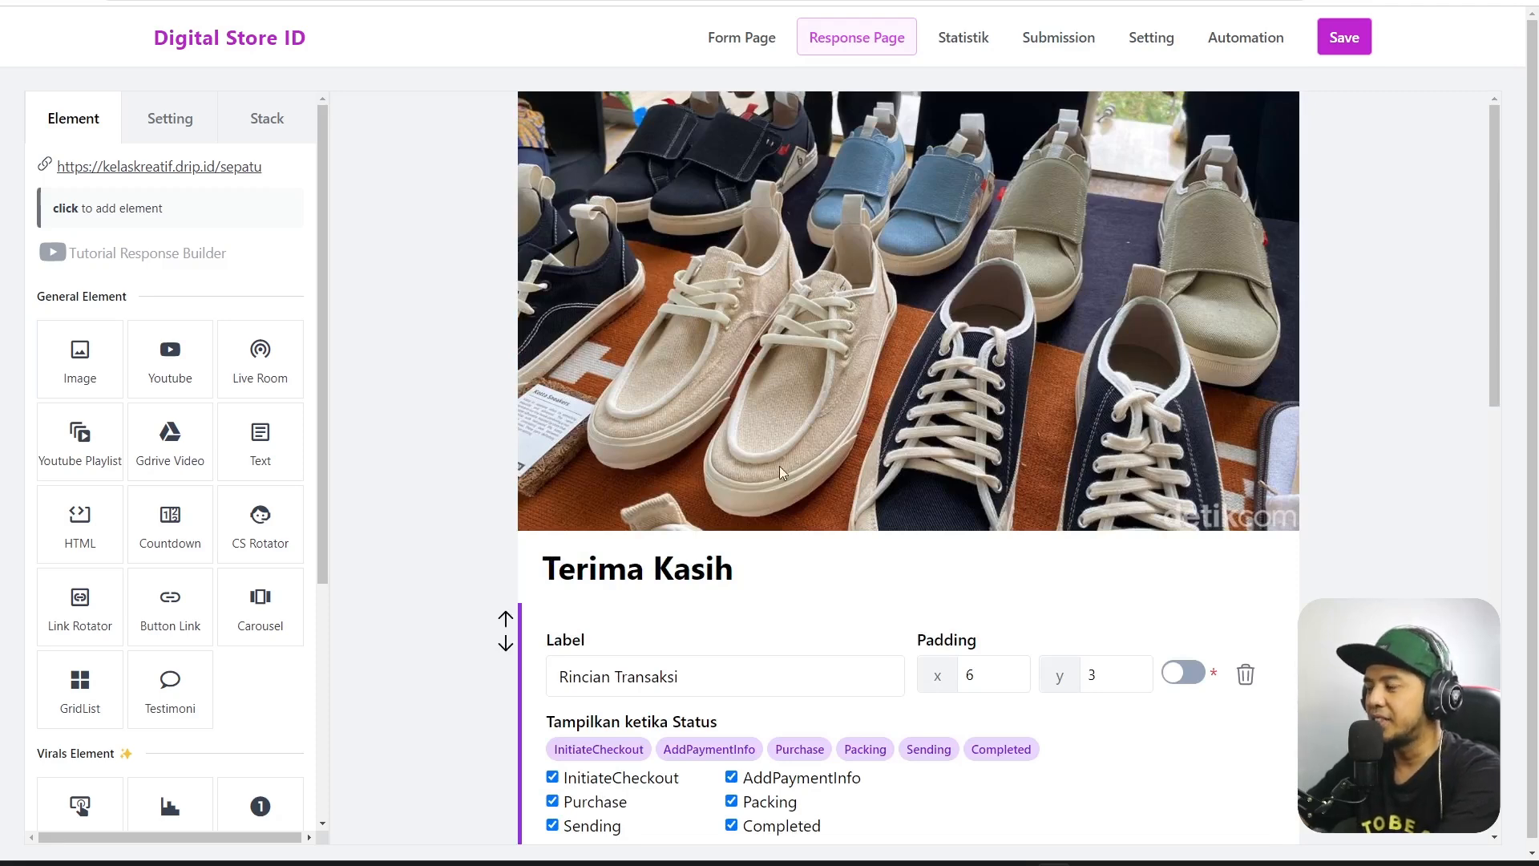
left_click(748, 573)
scroll(851, 629, "down", 3)
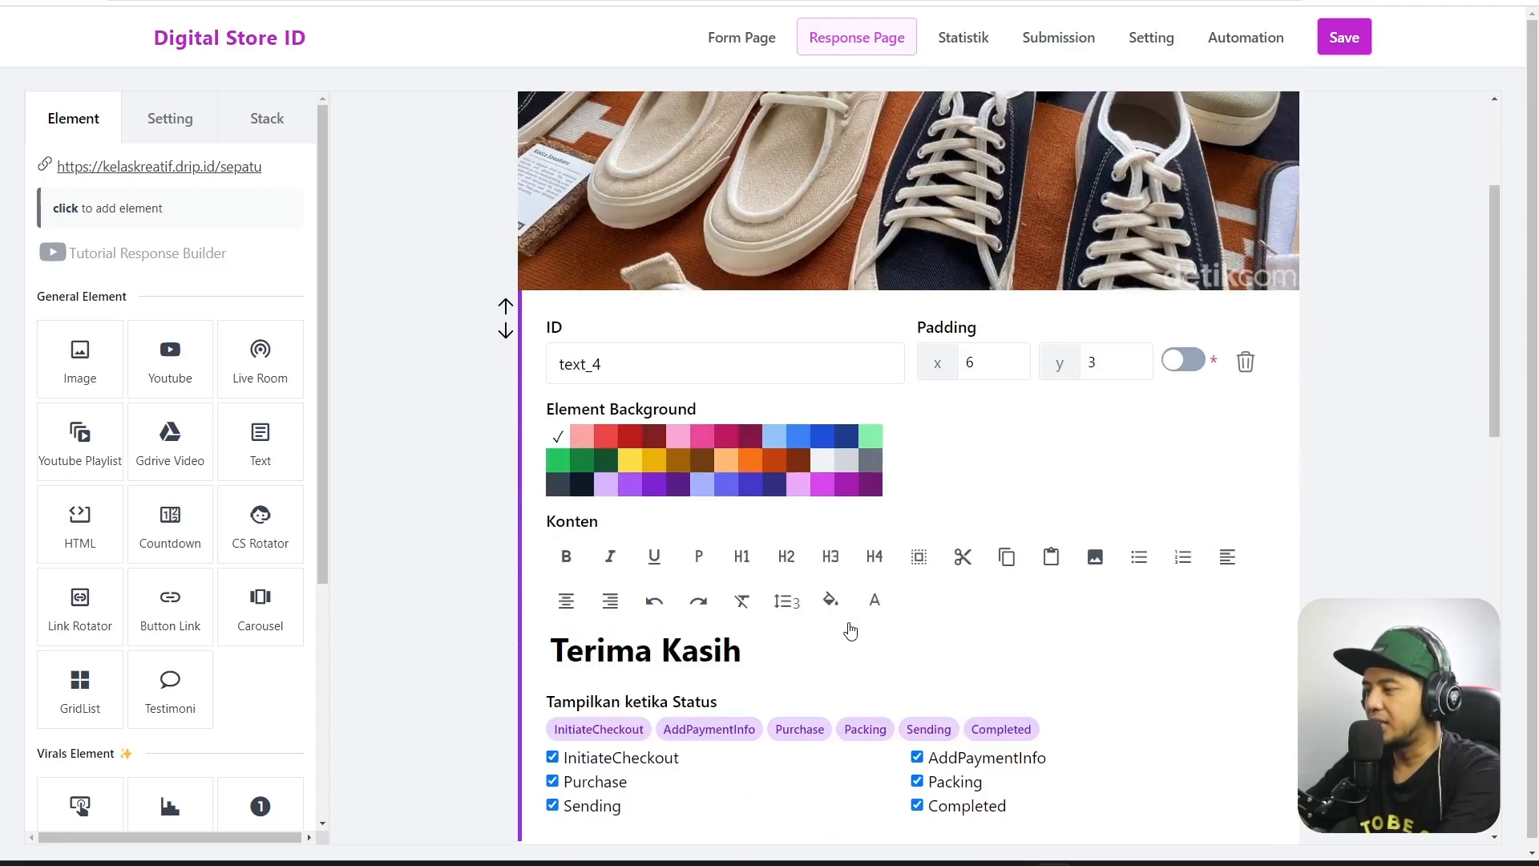
left_click(842, 645)
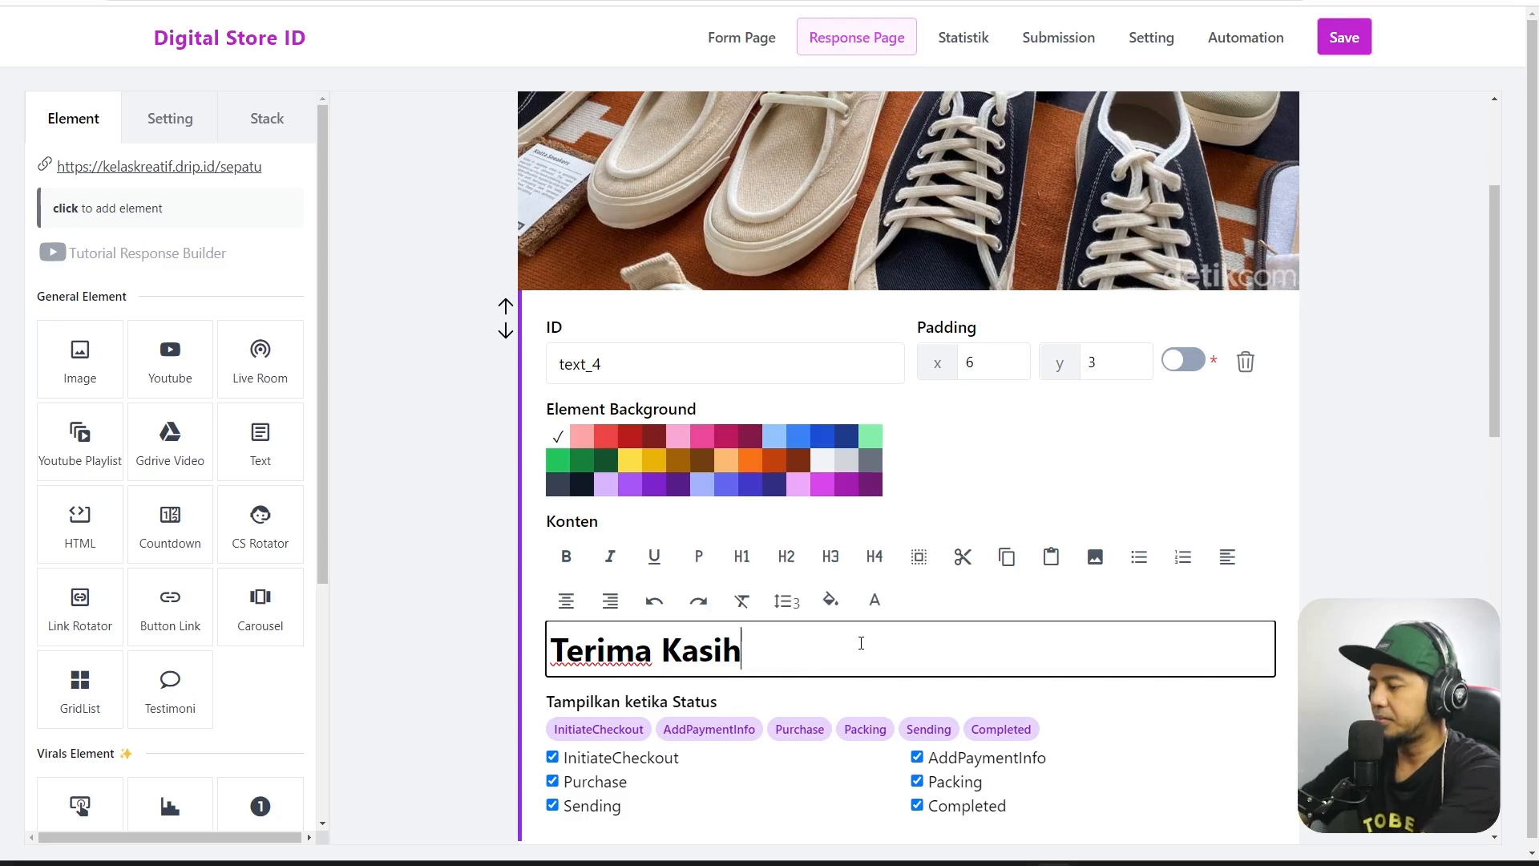
key("Return")
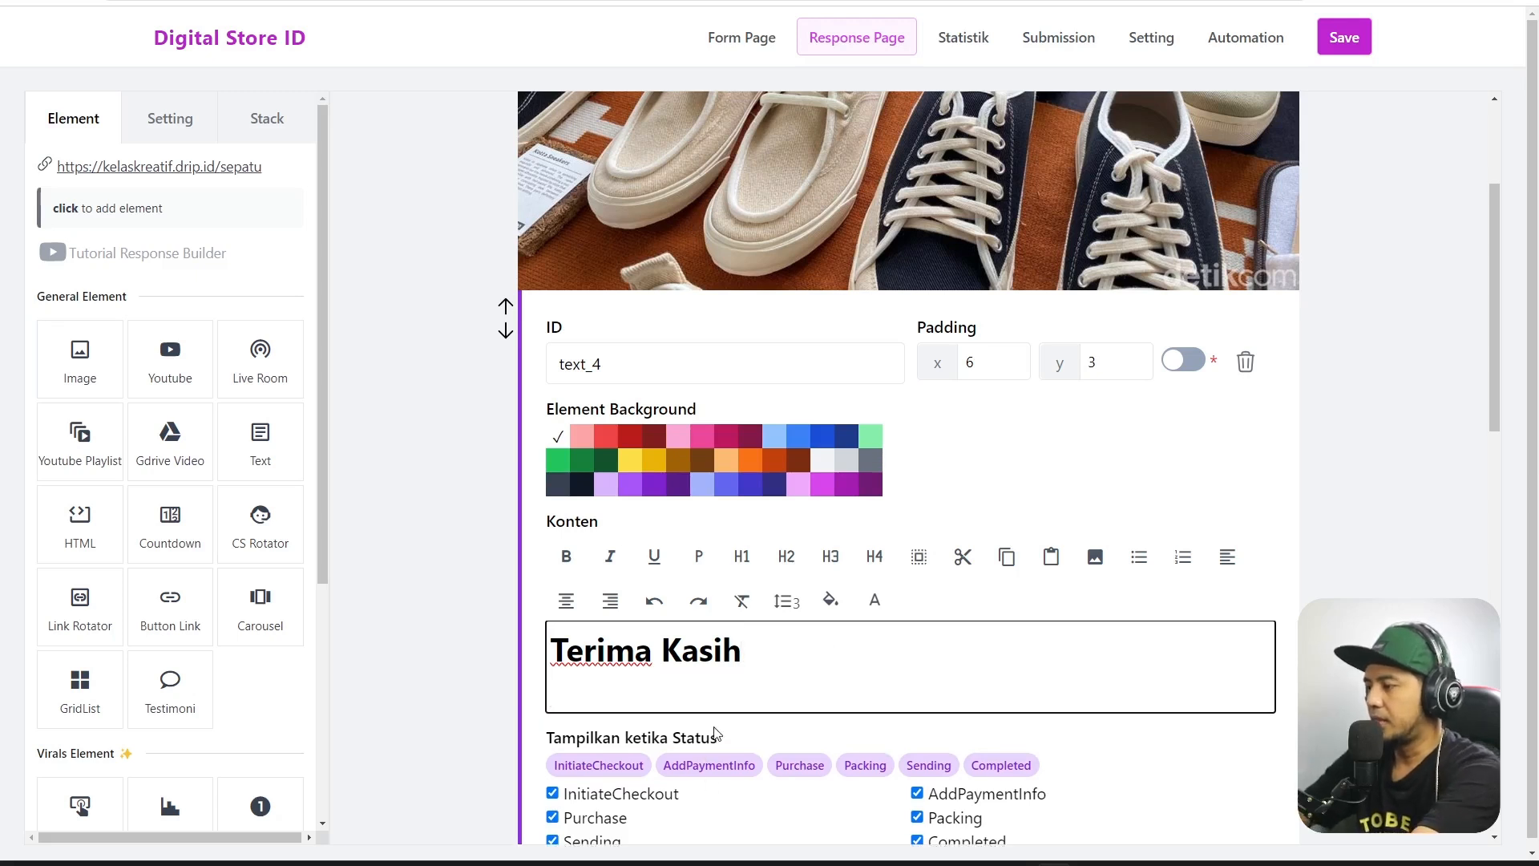
type("Mohon")
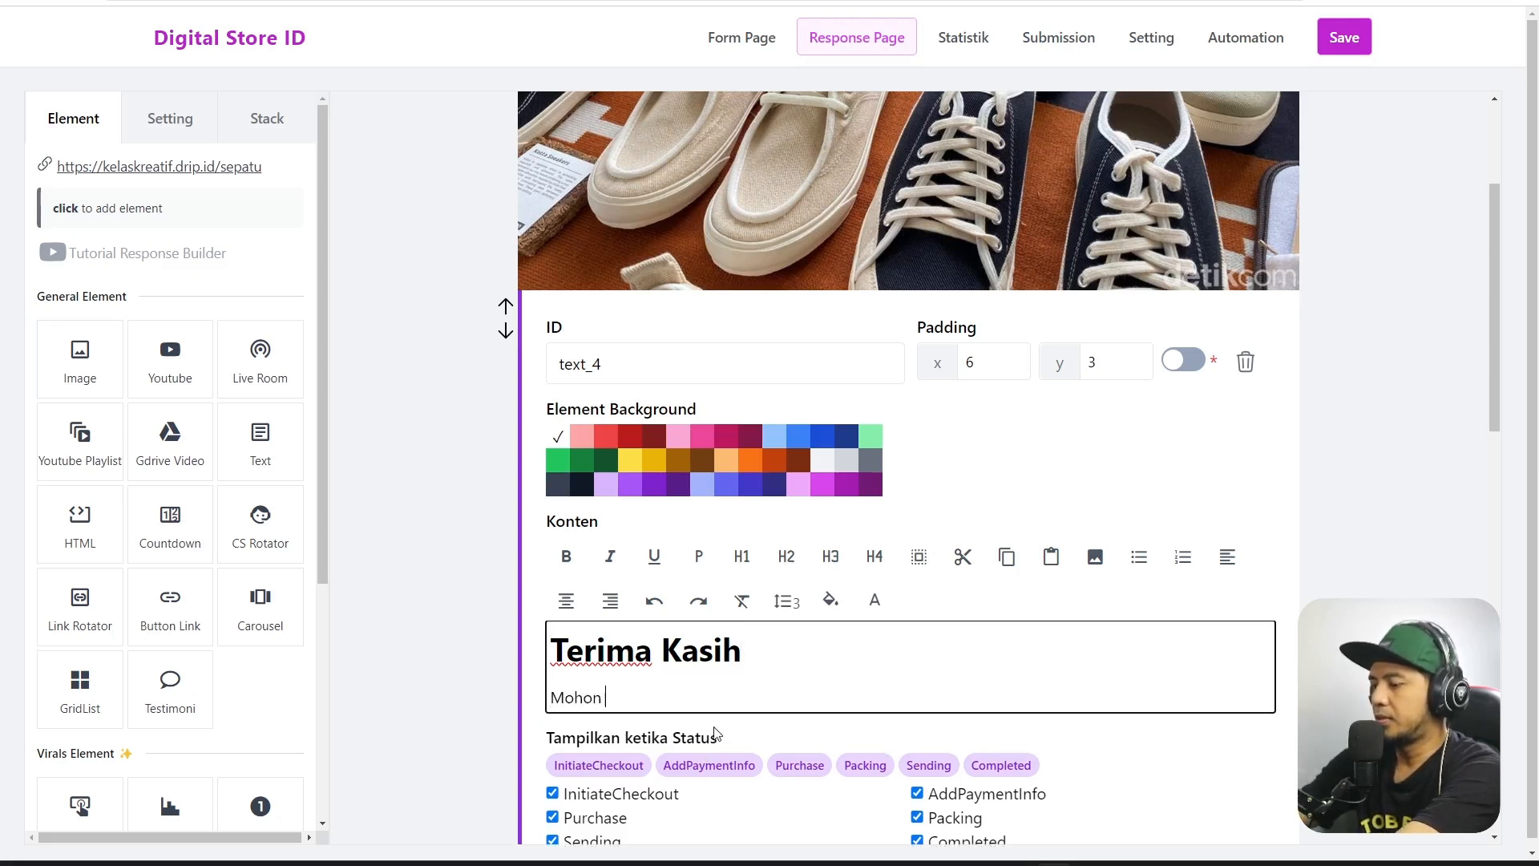
type(" tunggu ")
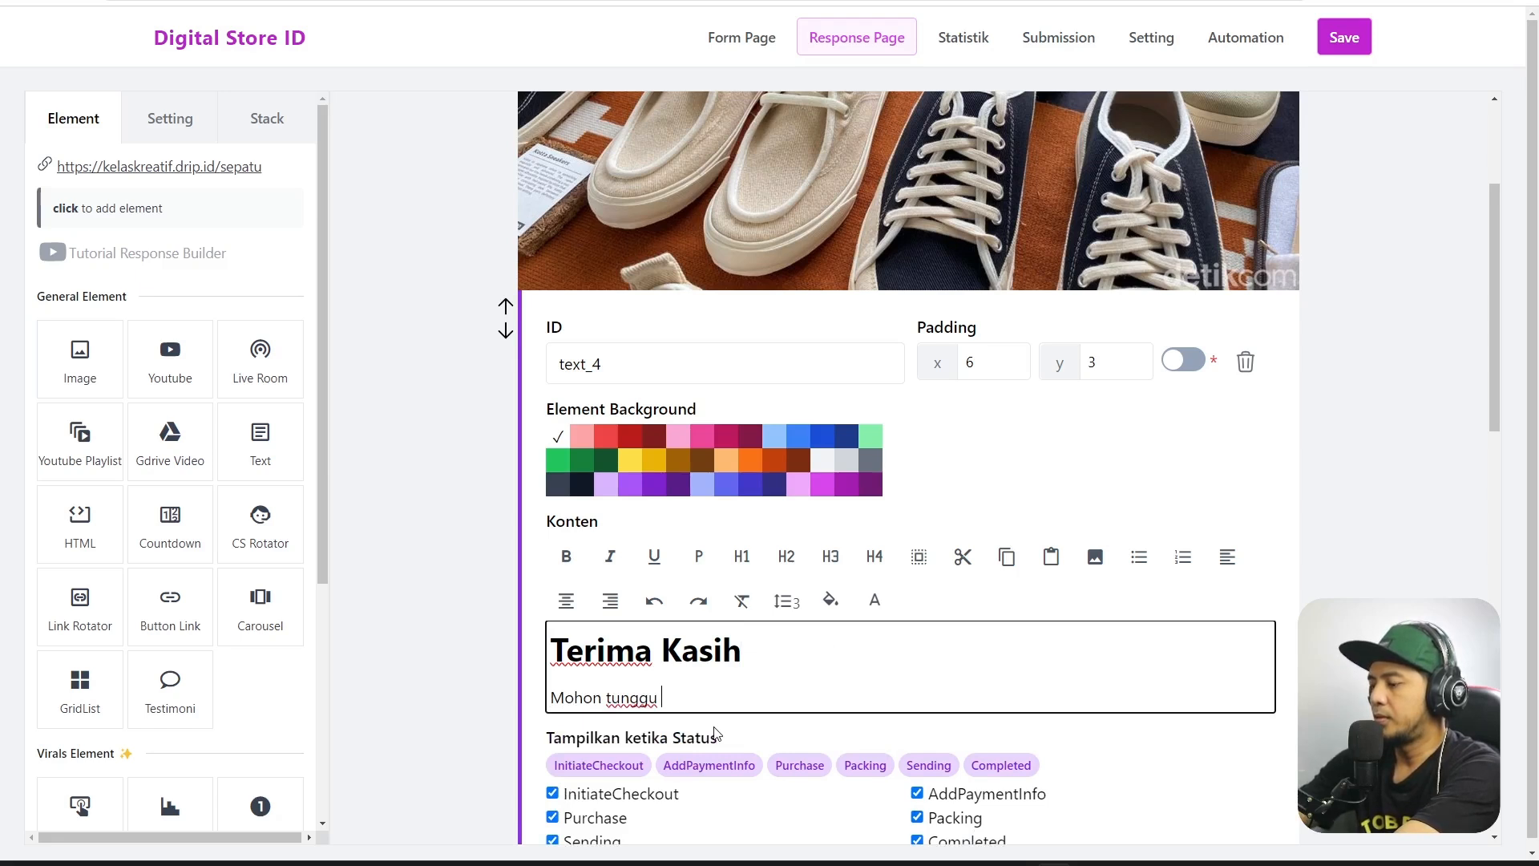
type("kon")
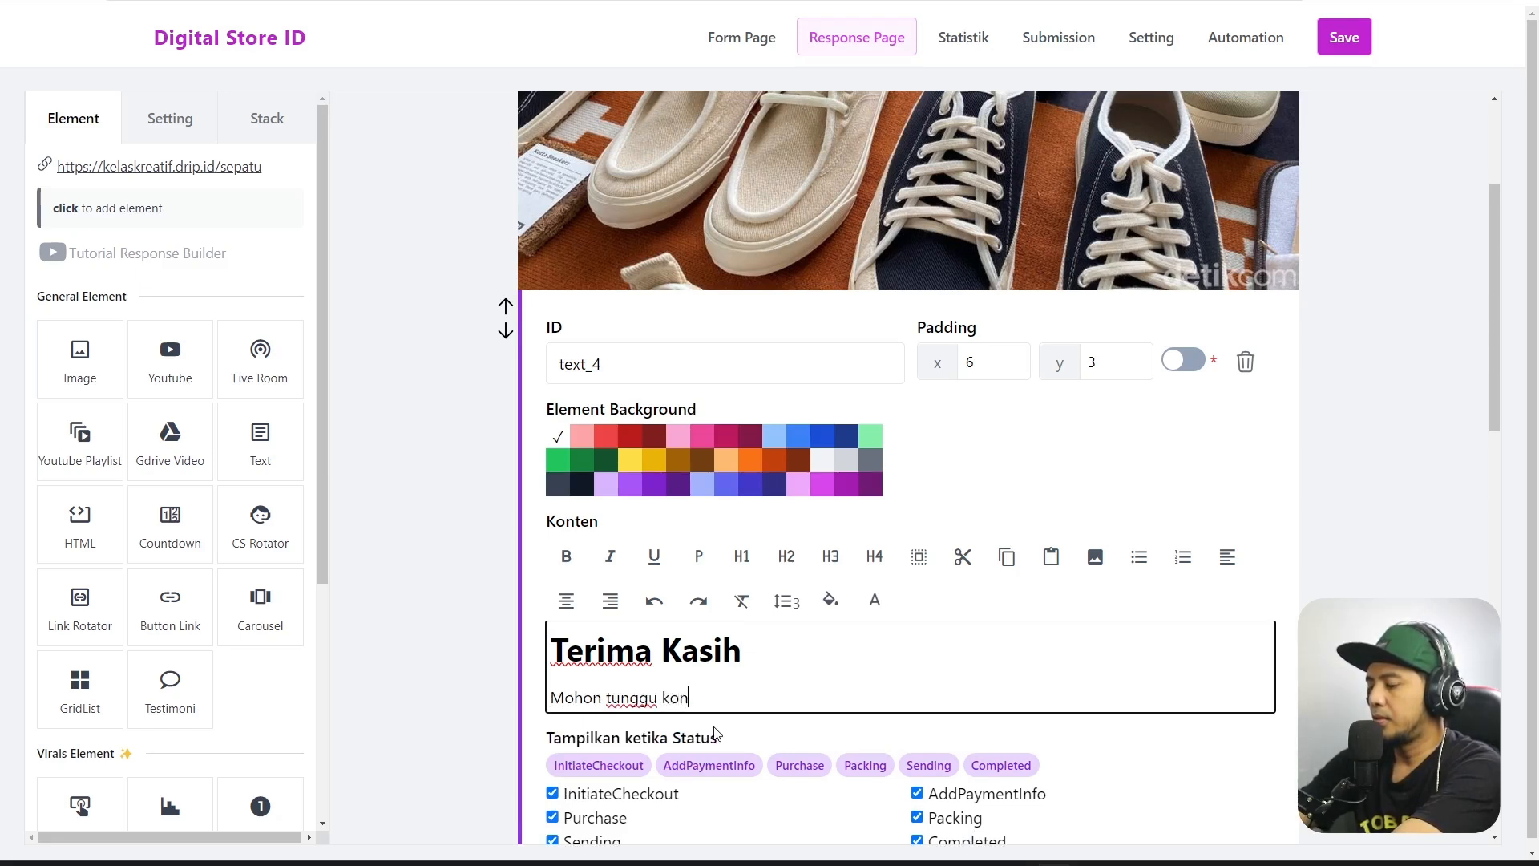
key("BackSpace")
key("BackSpace")
key("BackSpace")
type("follo")
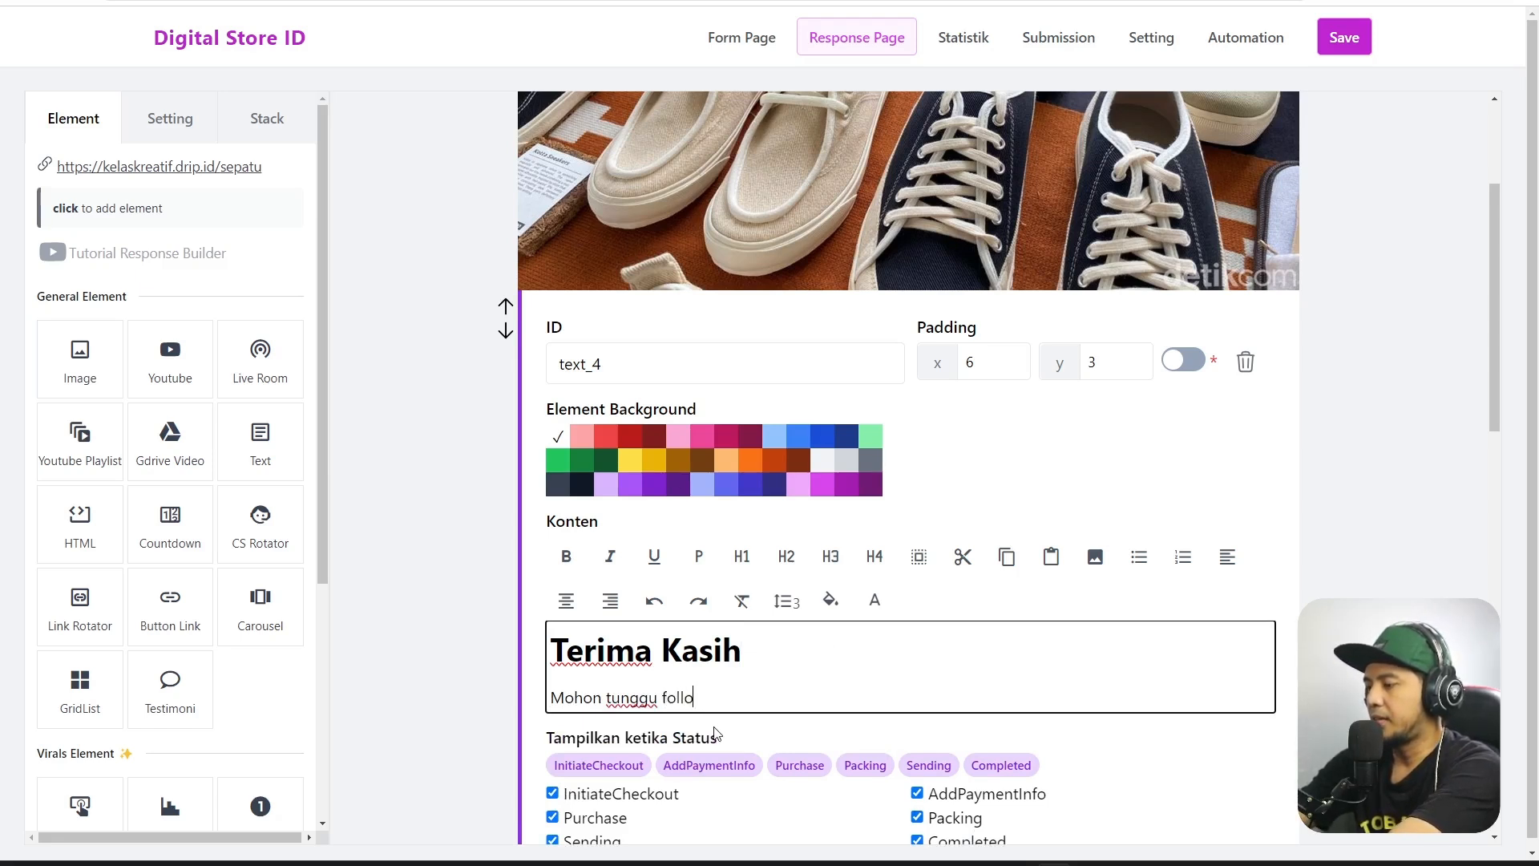
type("w up da")
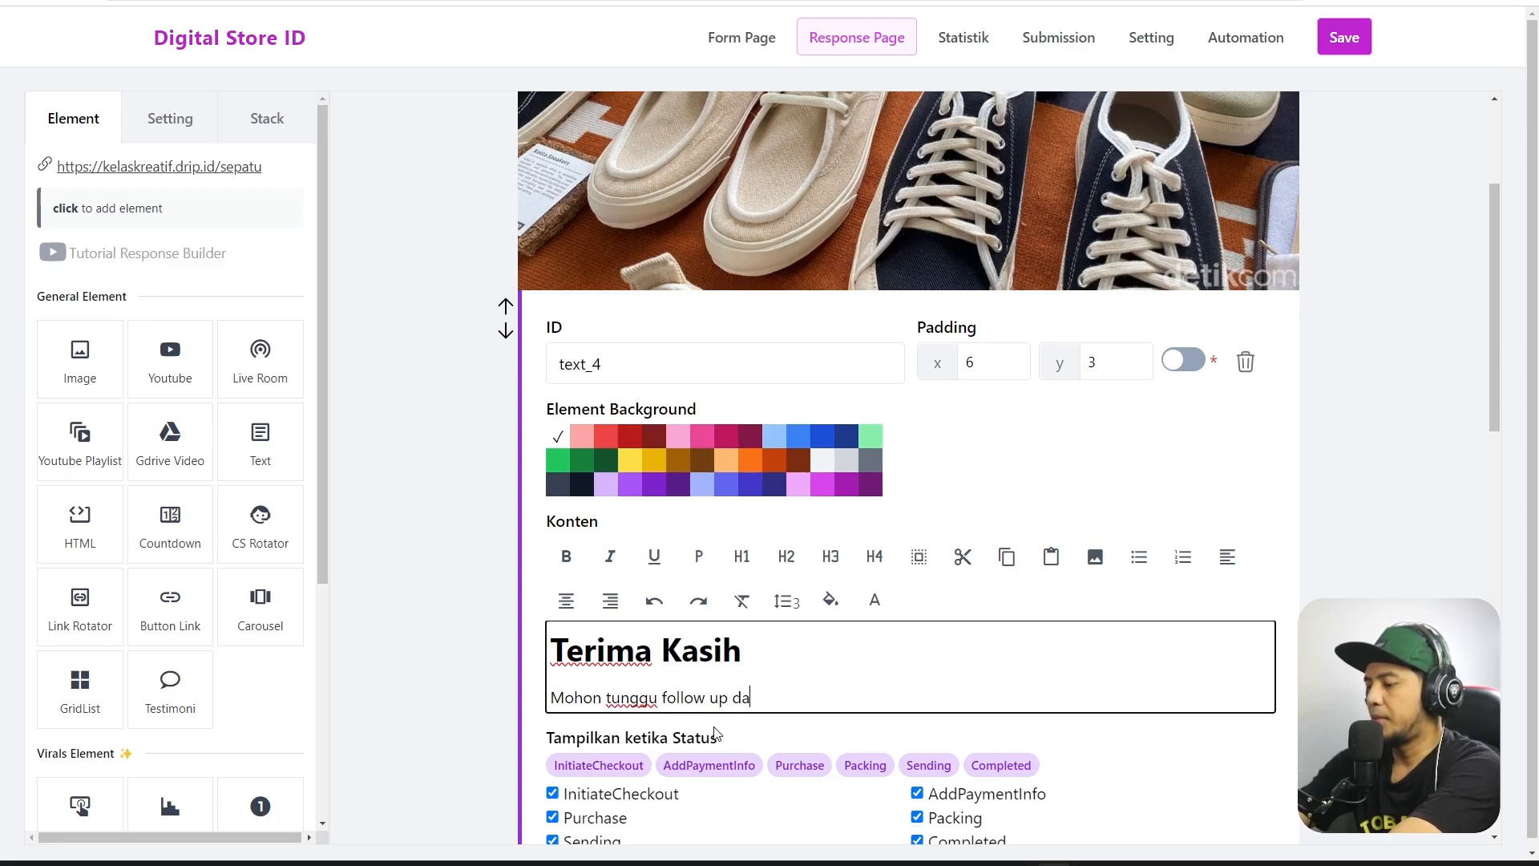
type("ri tim ka")
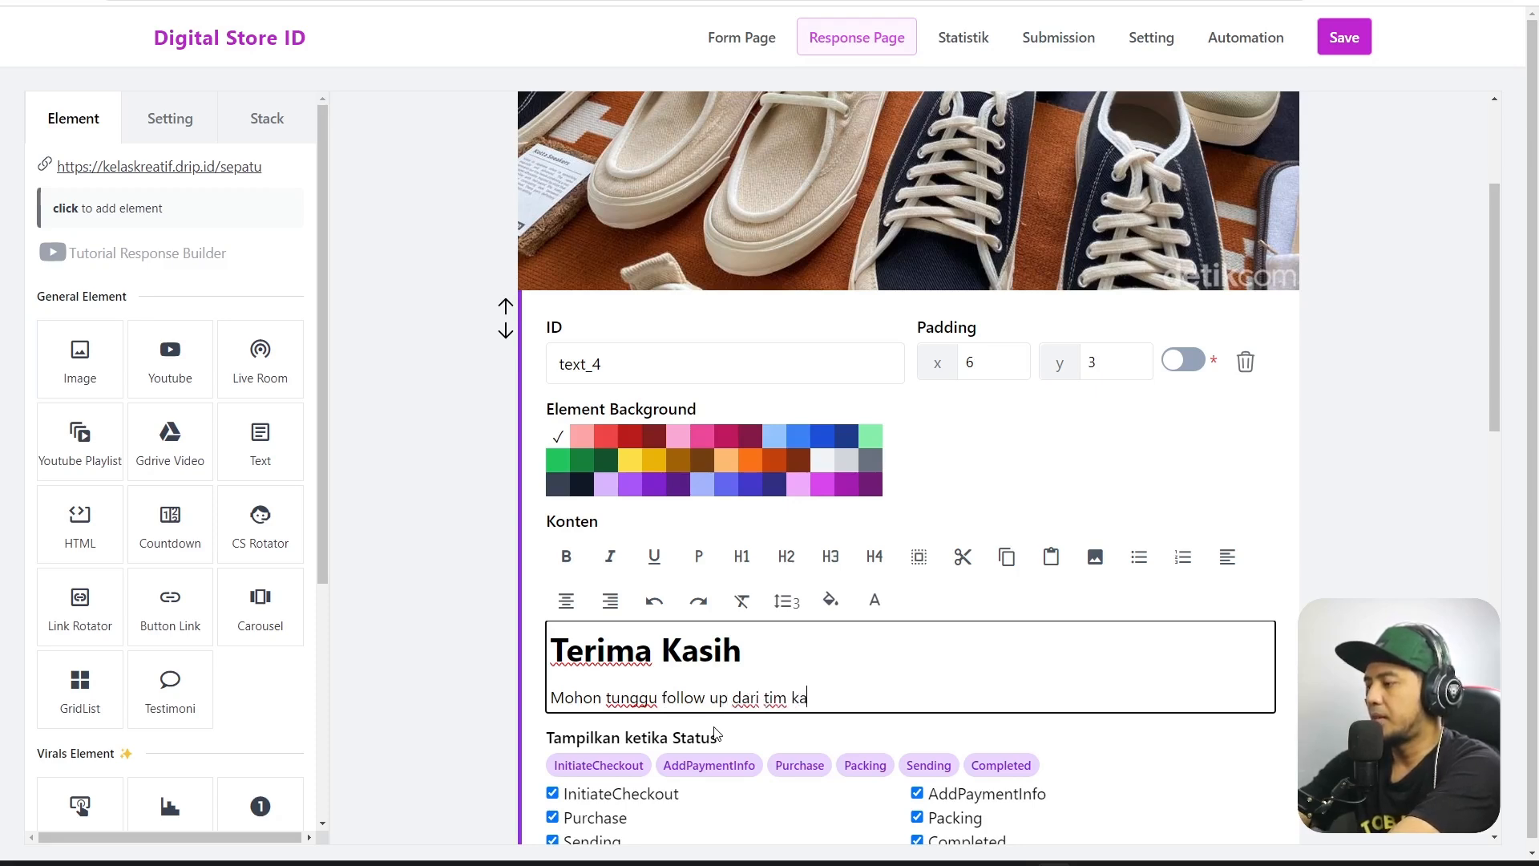
type("mi...")
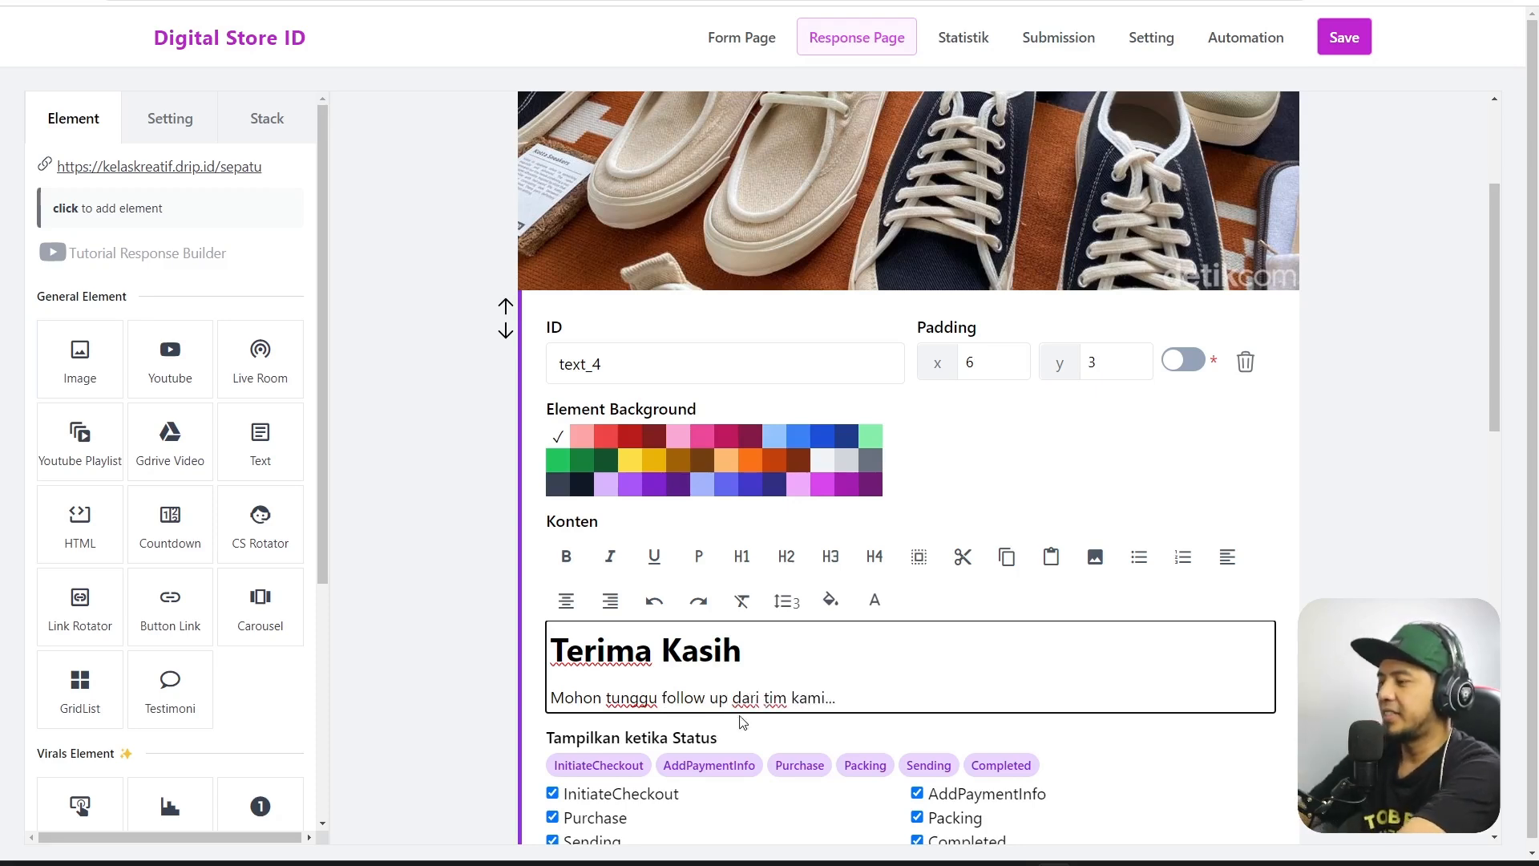
scroll(1134, 469, "down", 1)
scroll(1134, 469, "down", 1)
left_click(1411, 473)
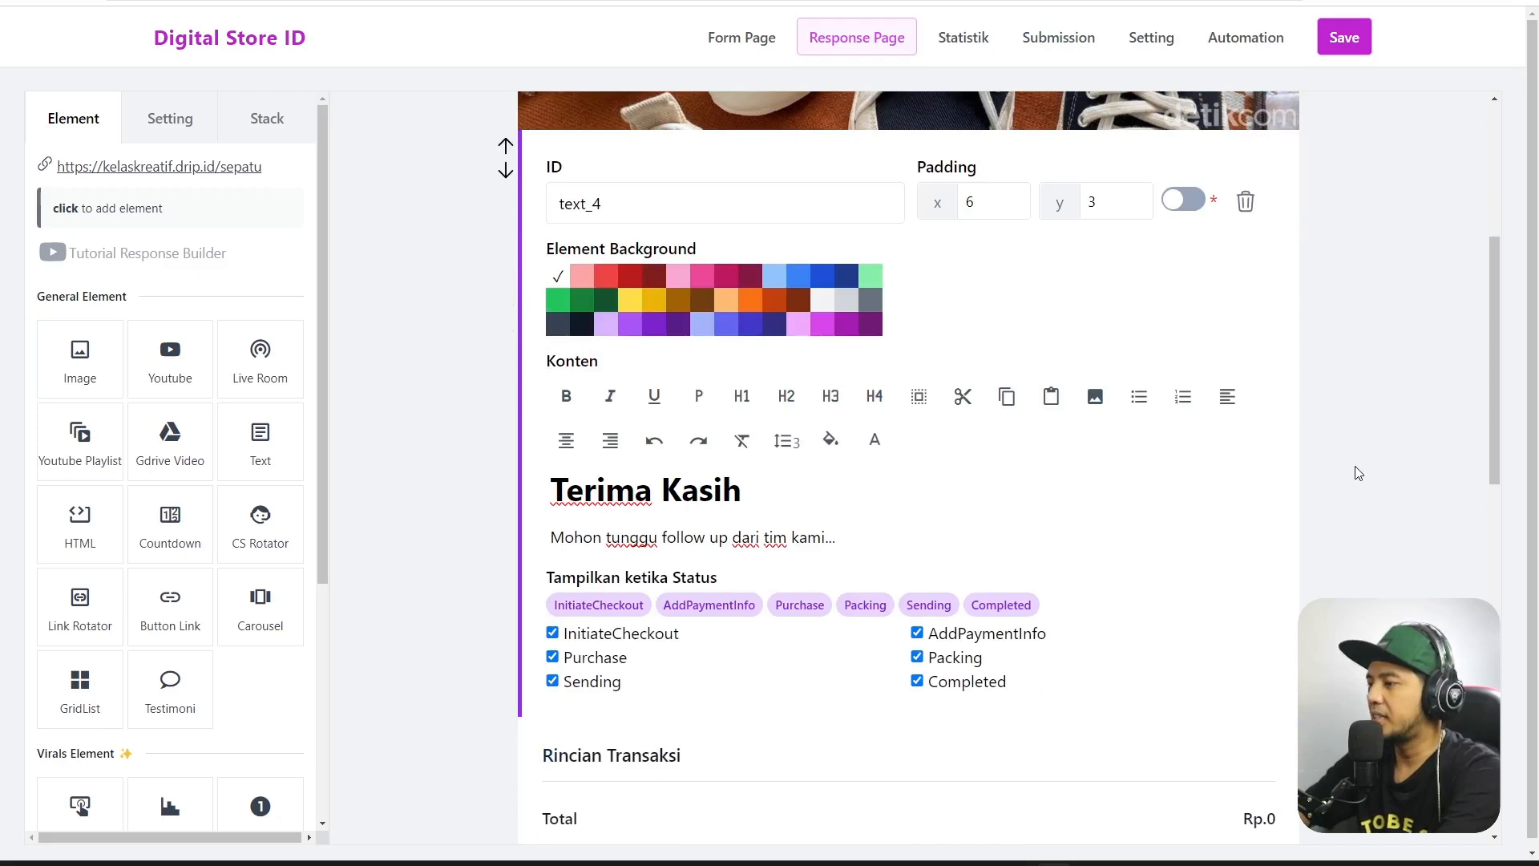
Review the Metode Pembayaran block, save the form, and head to Statistik.
scroll(1259, 646, "down", 4)
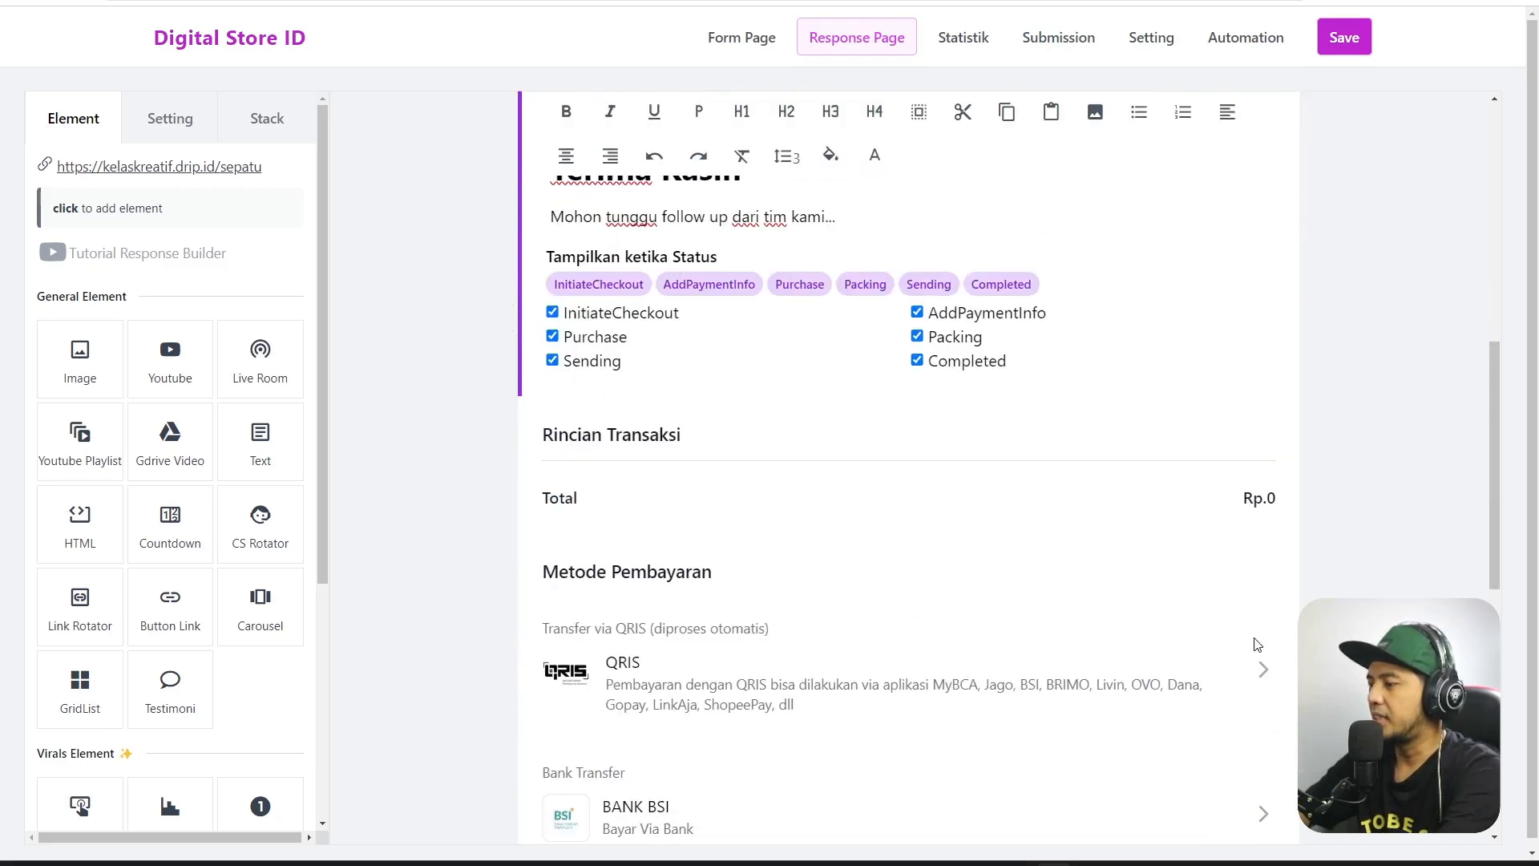
left_click(1290, 571)
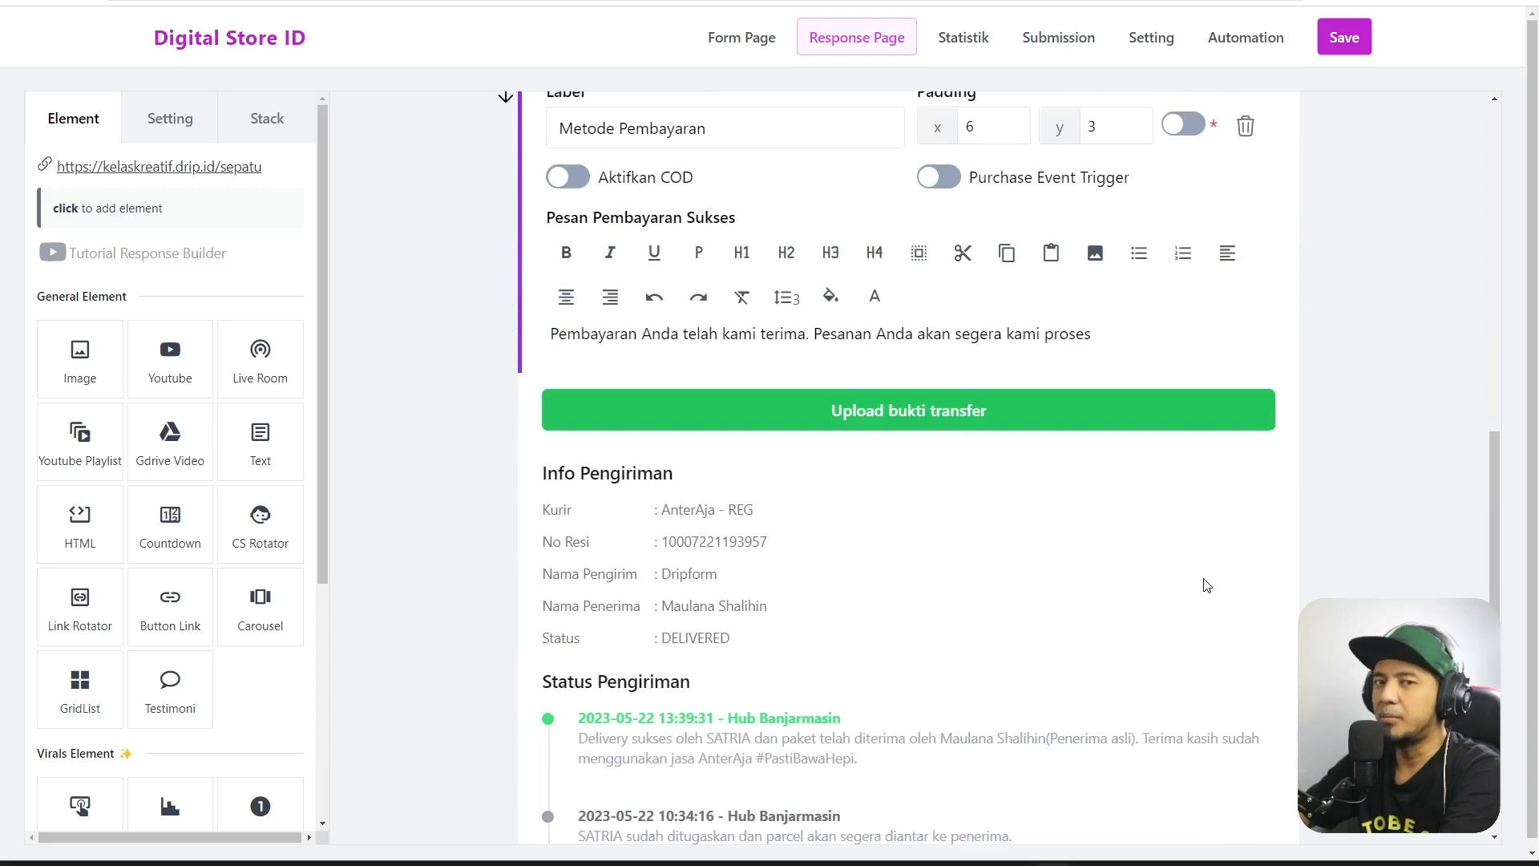
left_click(1224, 589)
scroll(1225, 589, "up", 12)
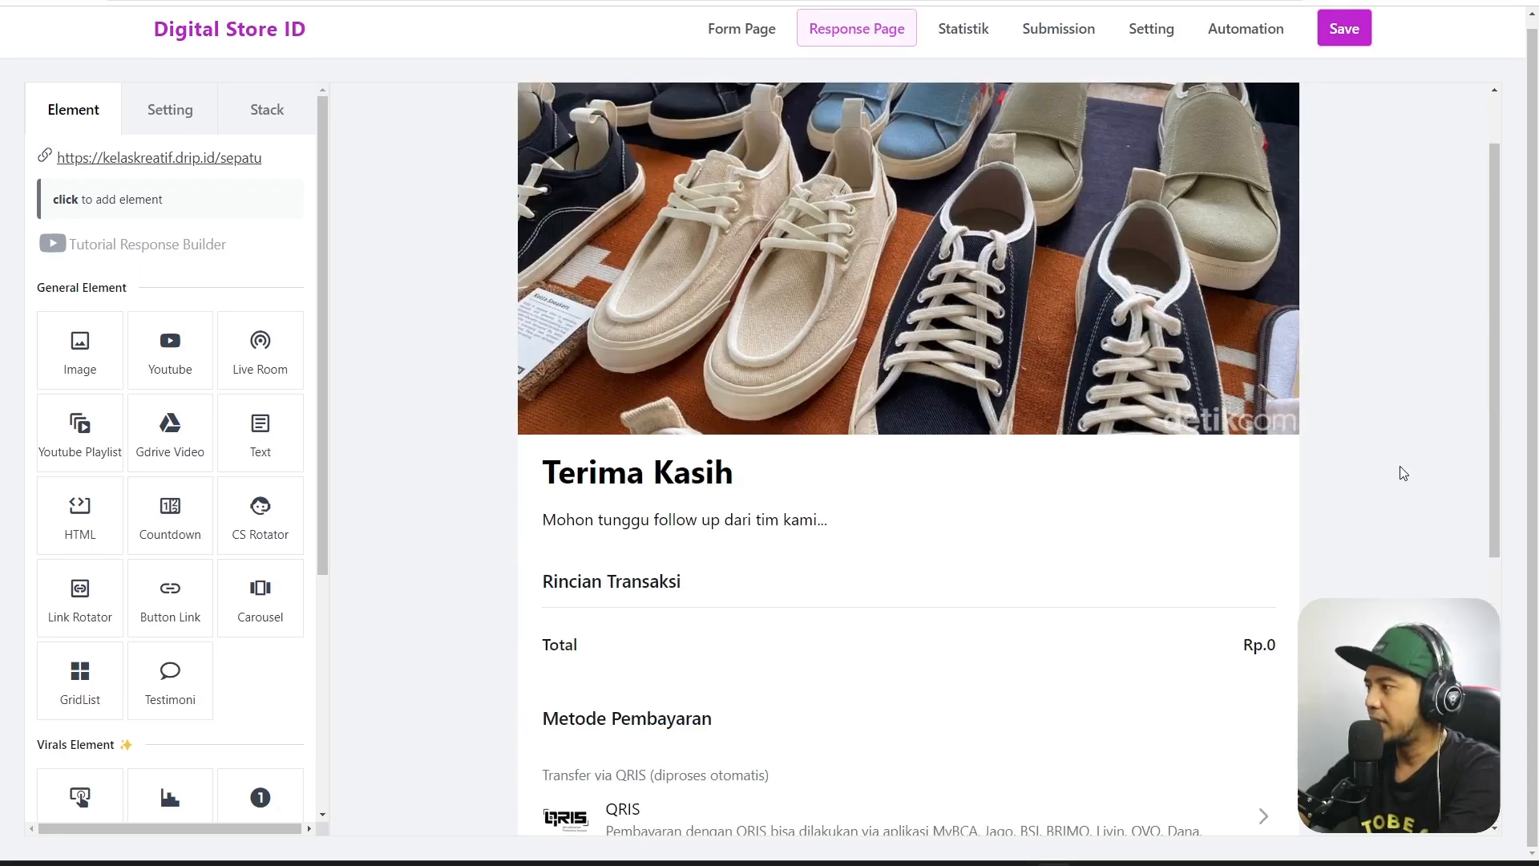
left_click(1346, 32)
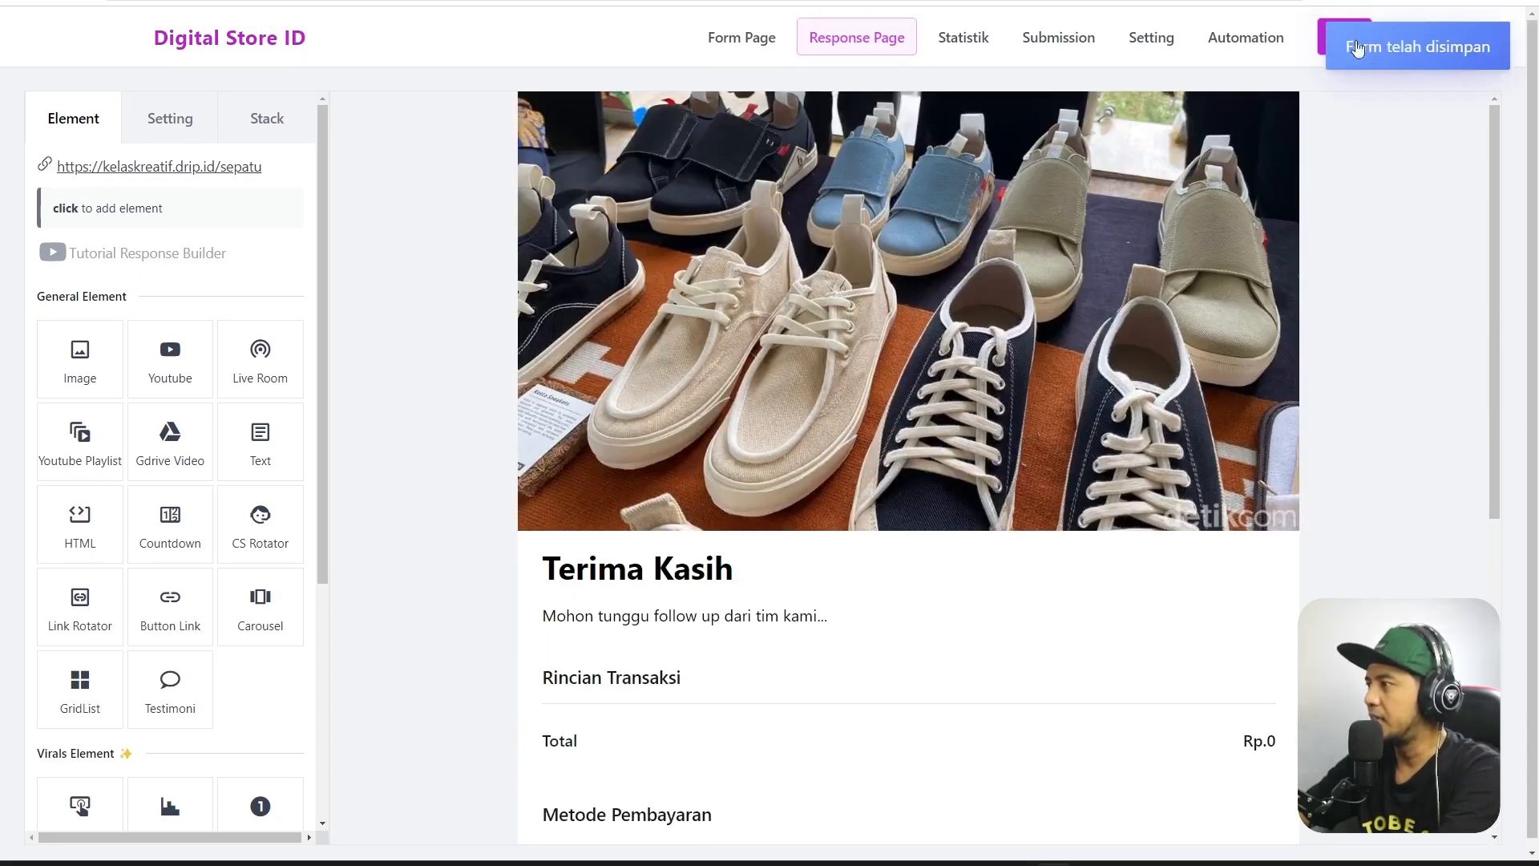
left_click(978, 54)
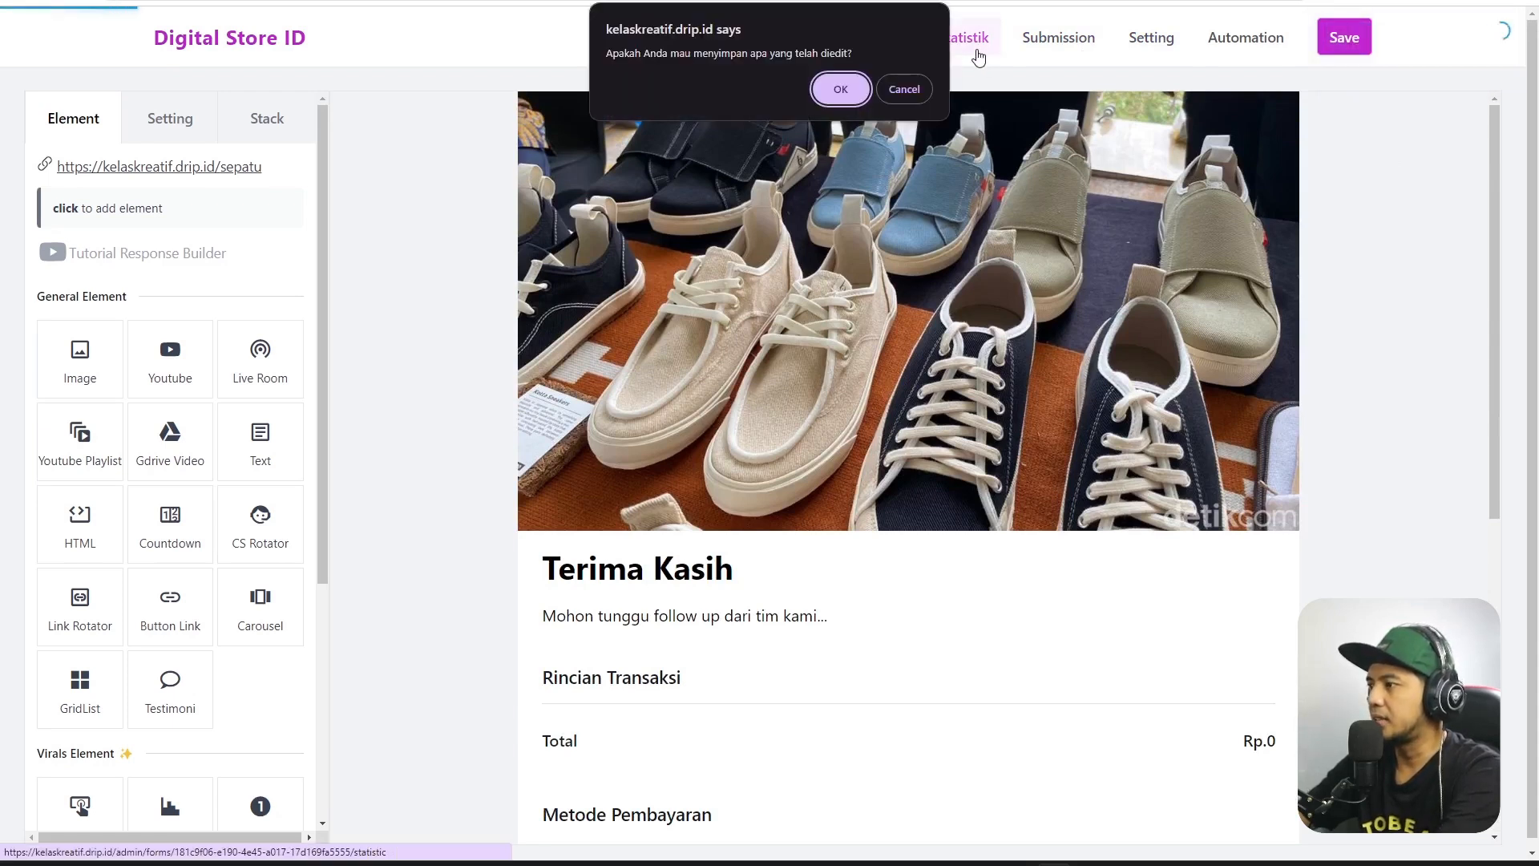
Dismiss the save prompt, view the funnel statistics, then open the empty Submission list.
left_click(902, 93)
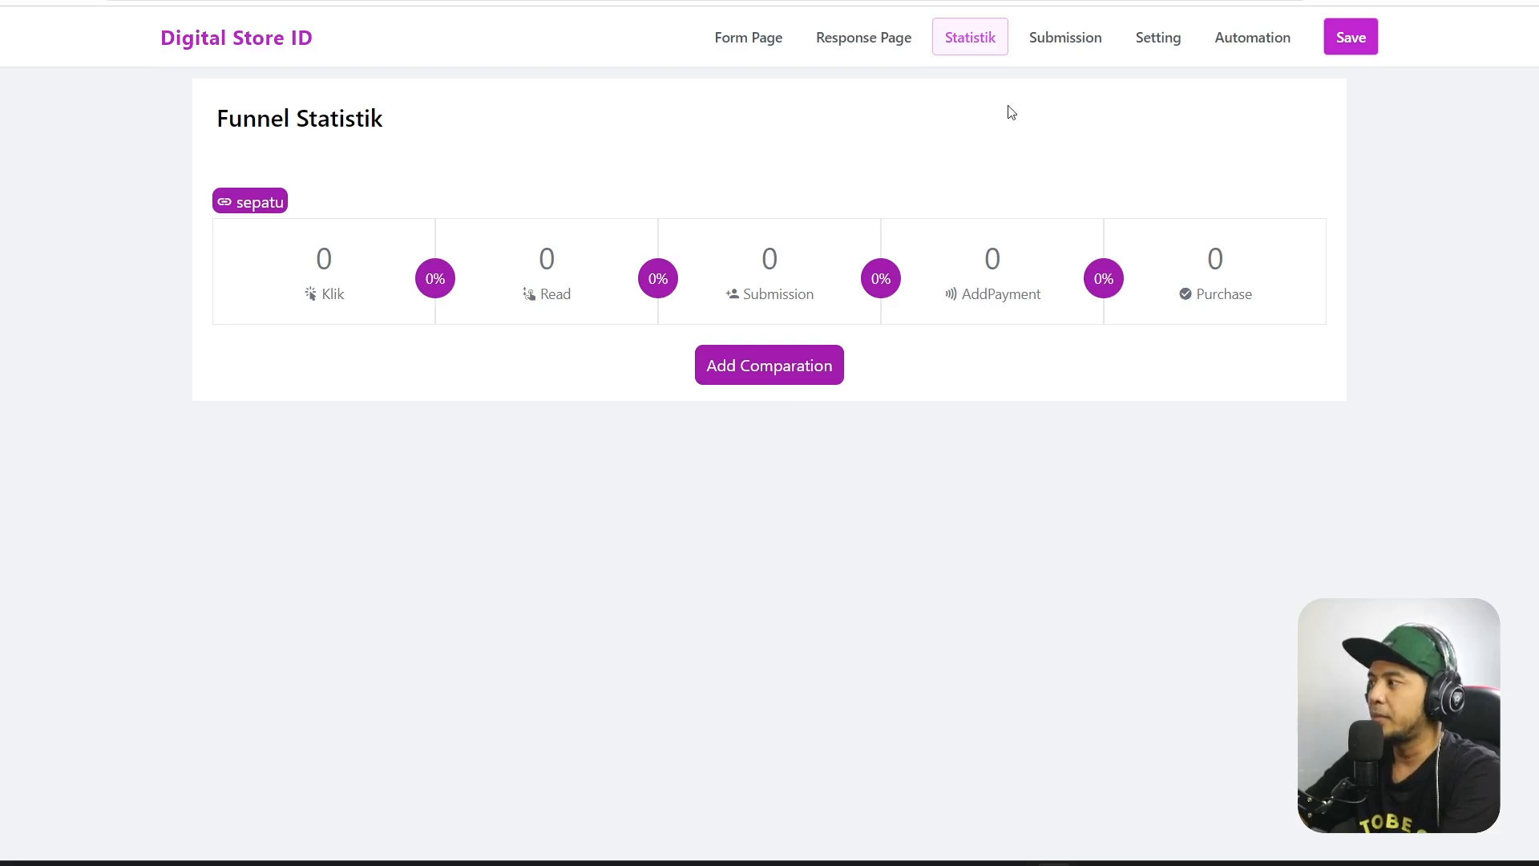
left_click(1052, 45)
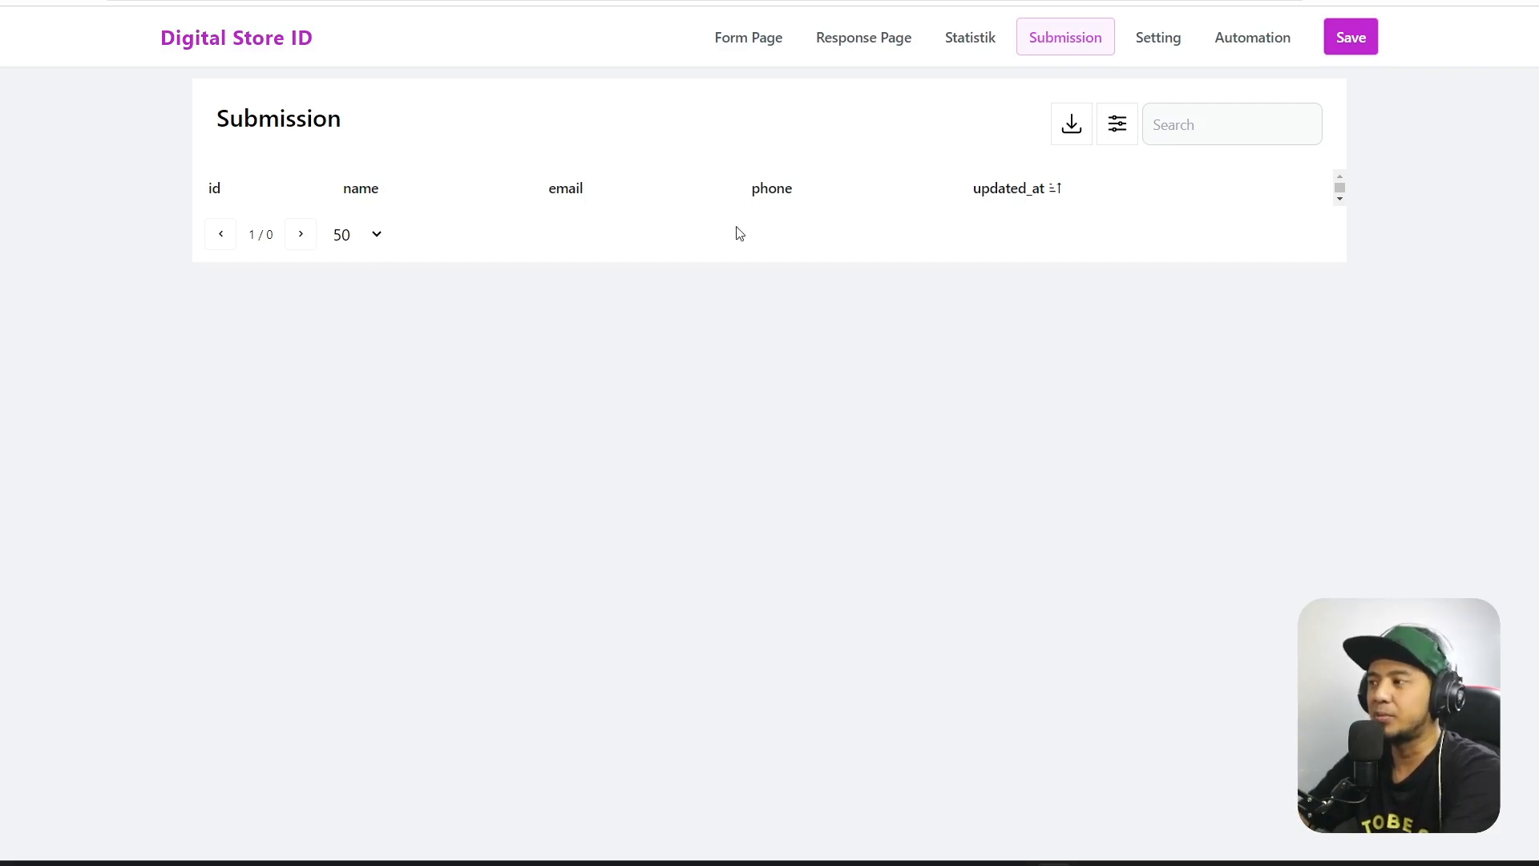
Fill in meta title 'Sepatu Mbois' and meta description 'Sepatu Mbois Kekinian Wajib Beli'.
left_click(1163, 41)
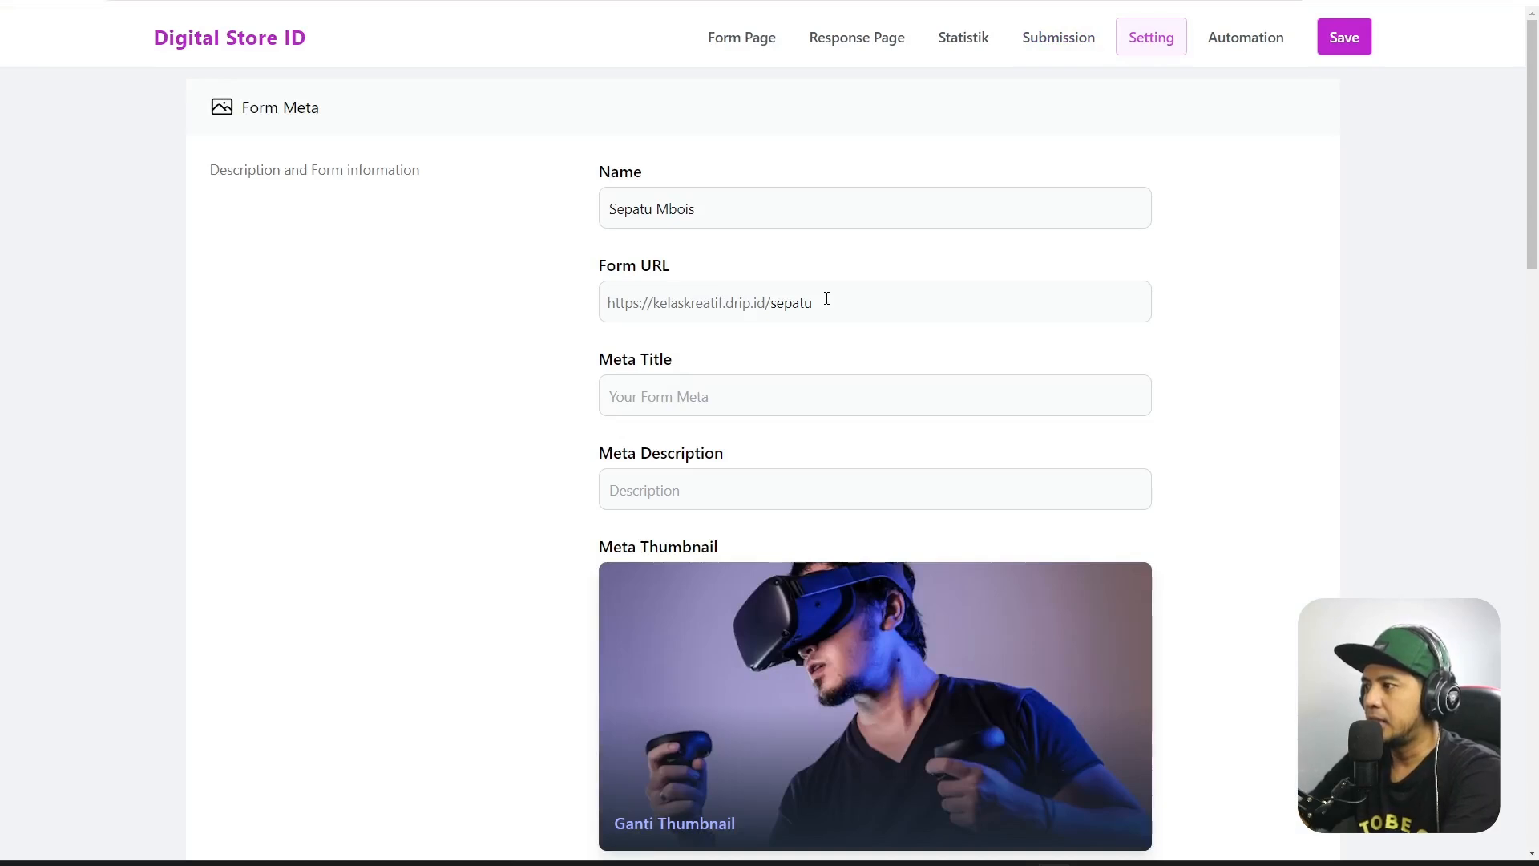
double_click(827, 299)
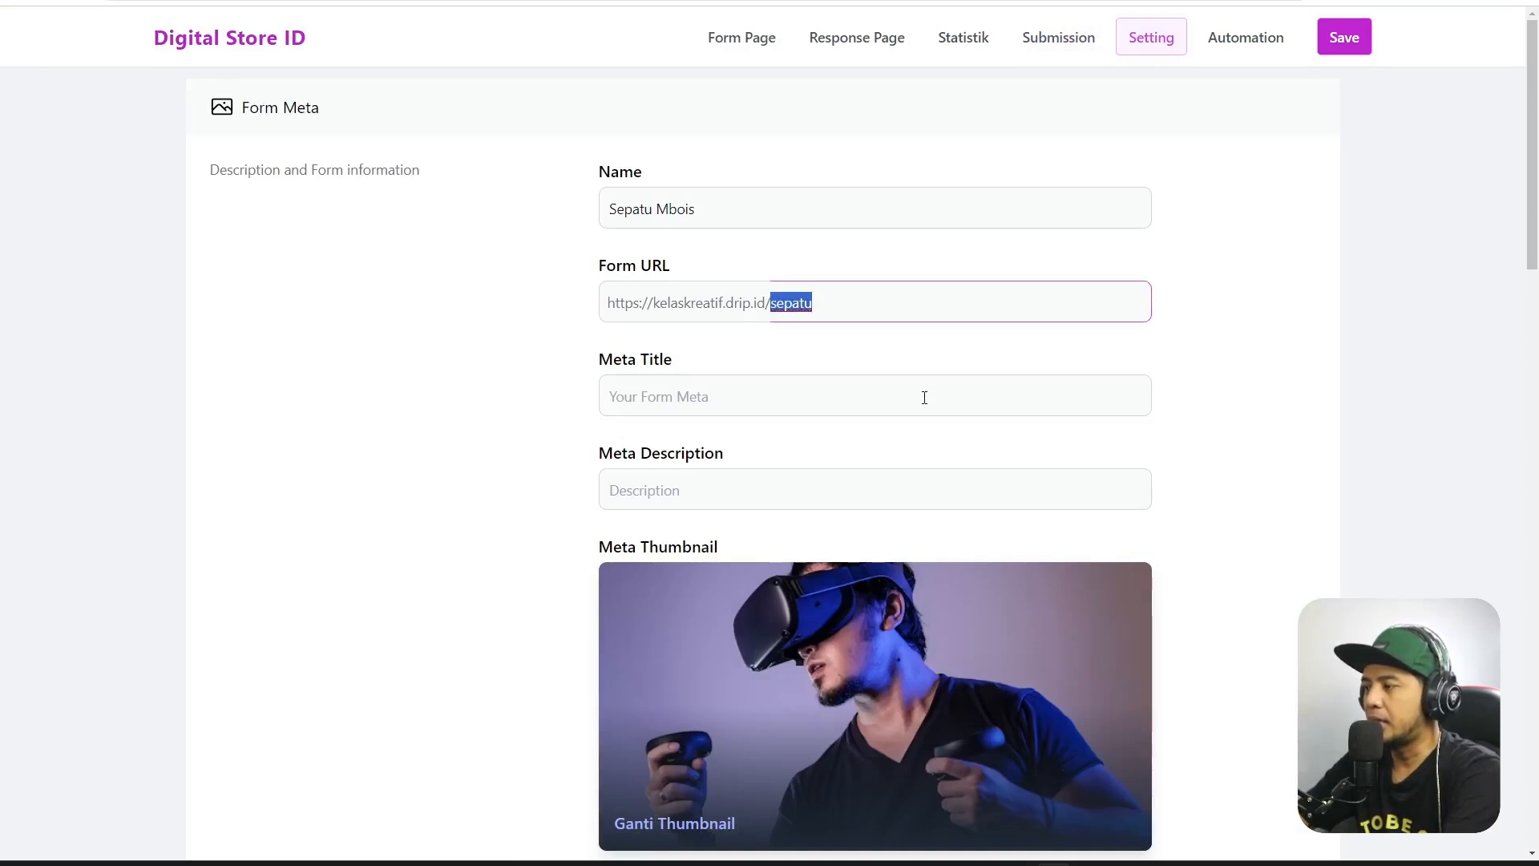
left_click(898, 400)
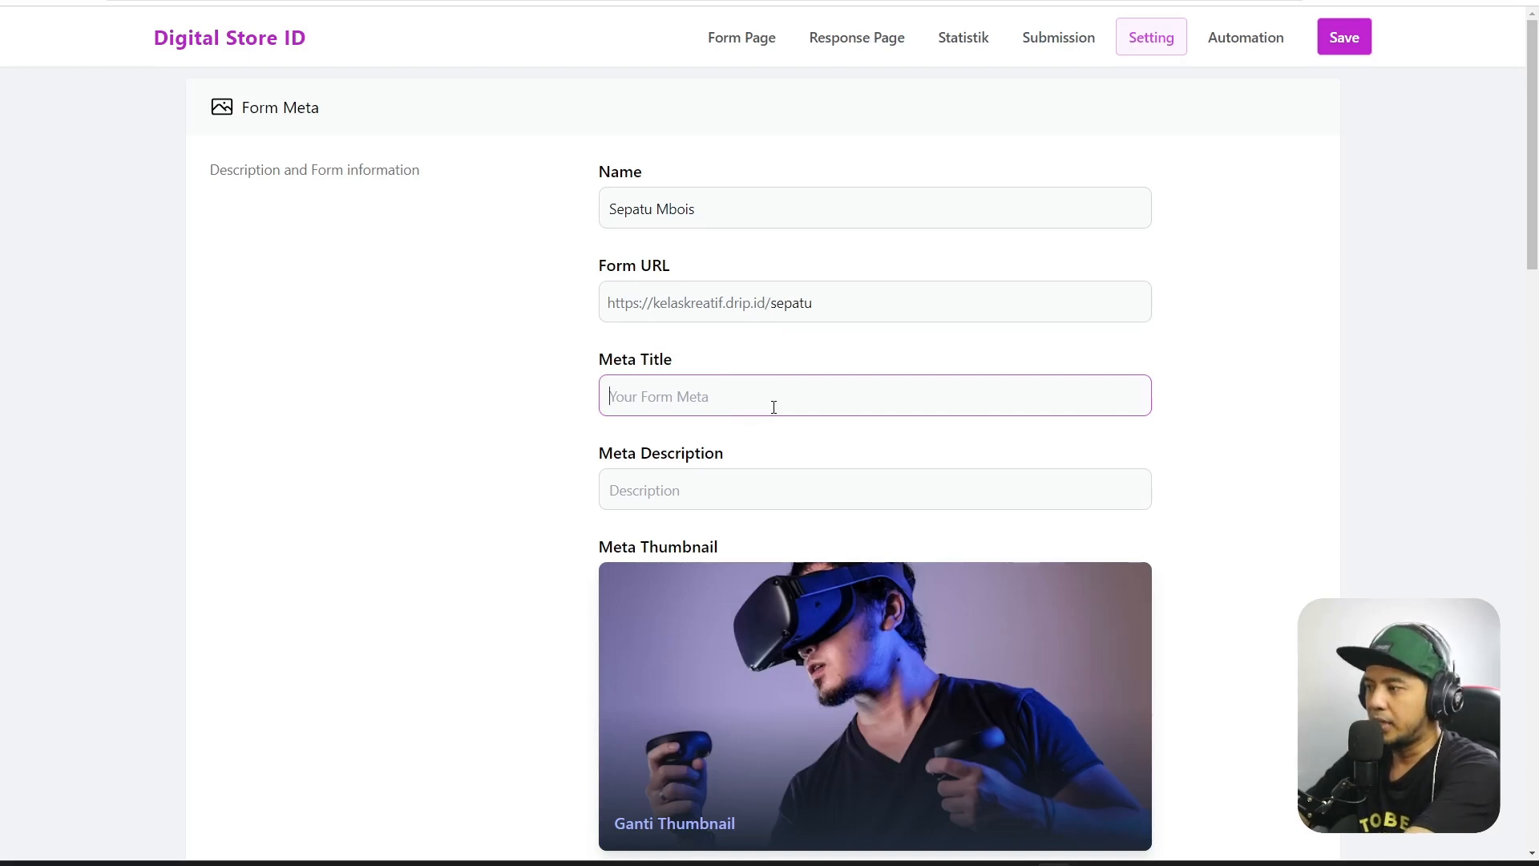
type("Sepatu")
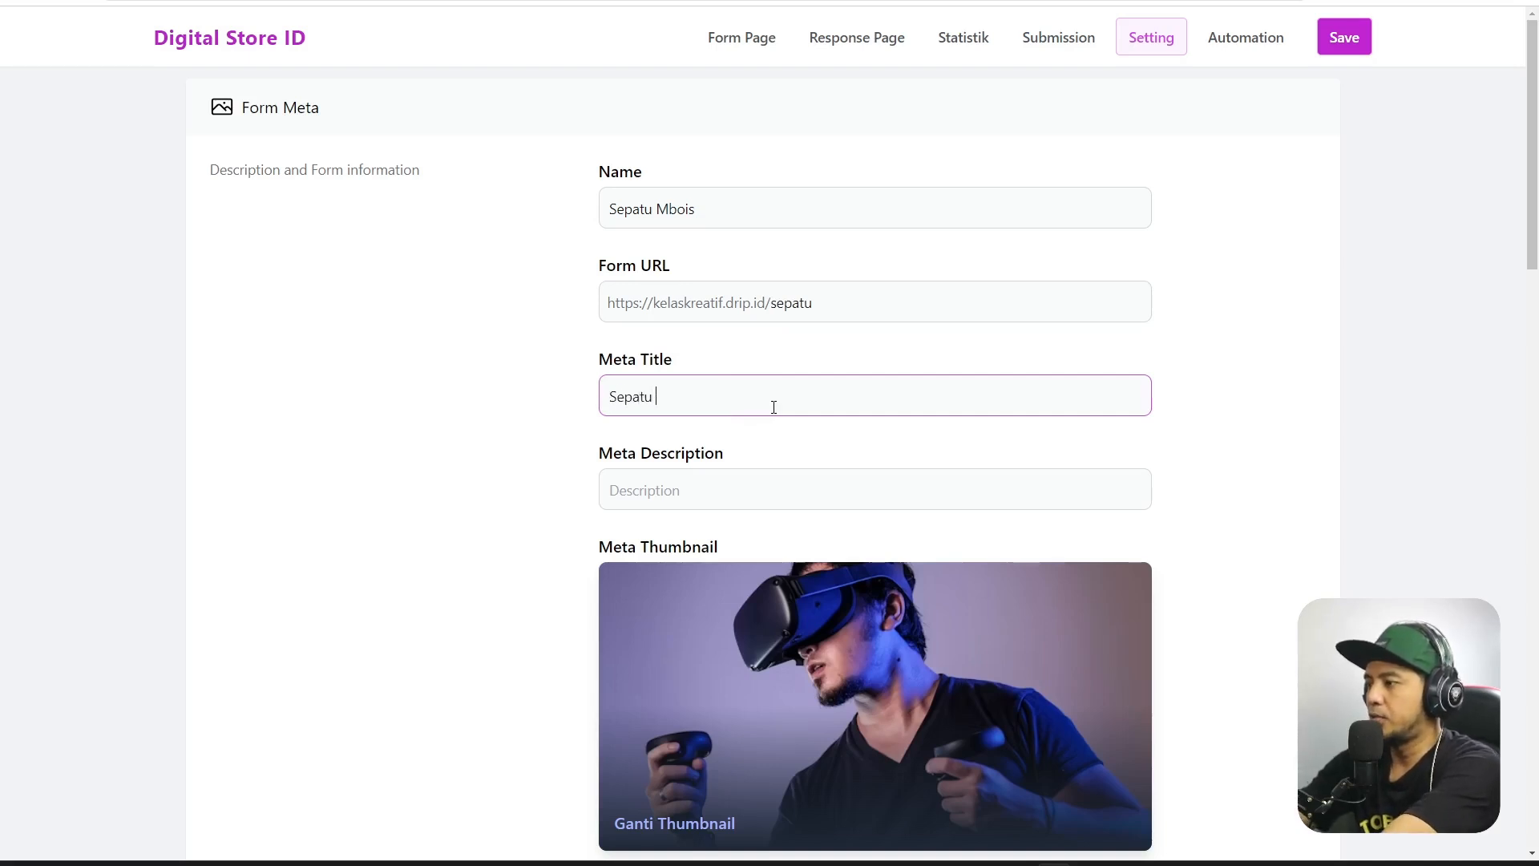
type(" Mbois")
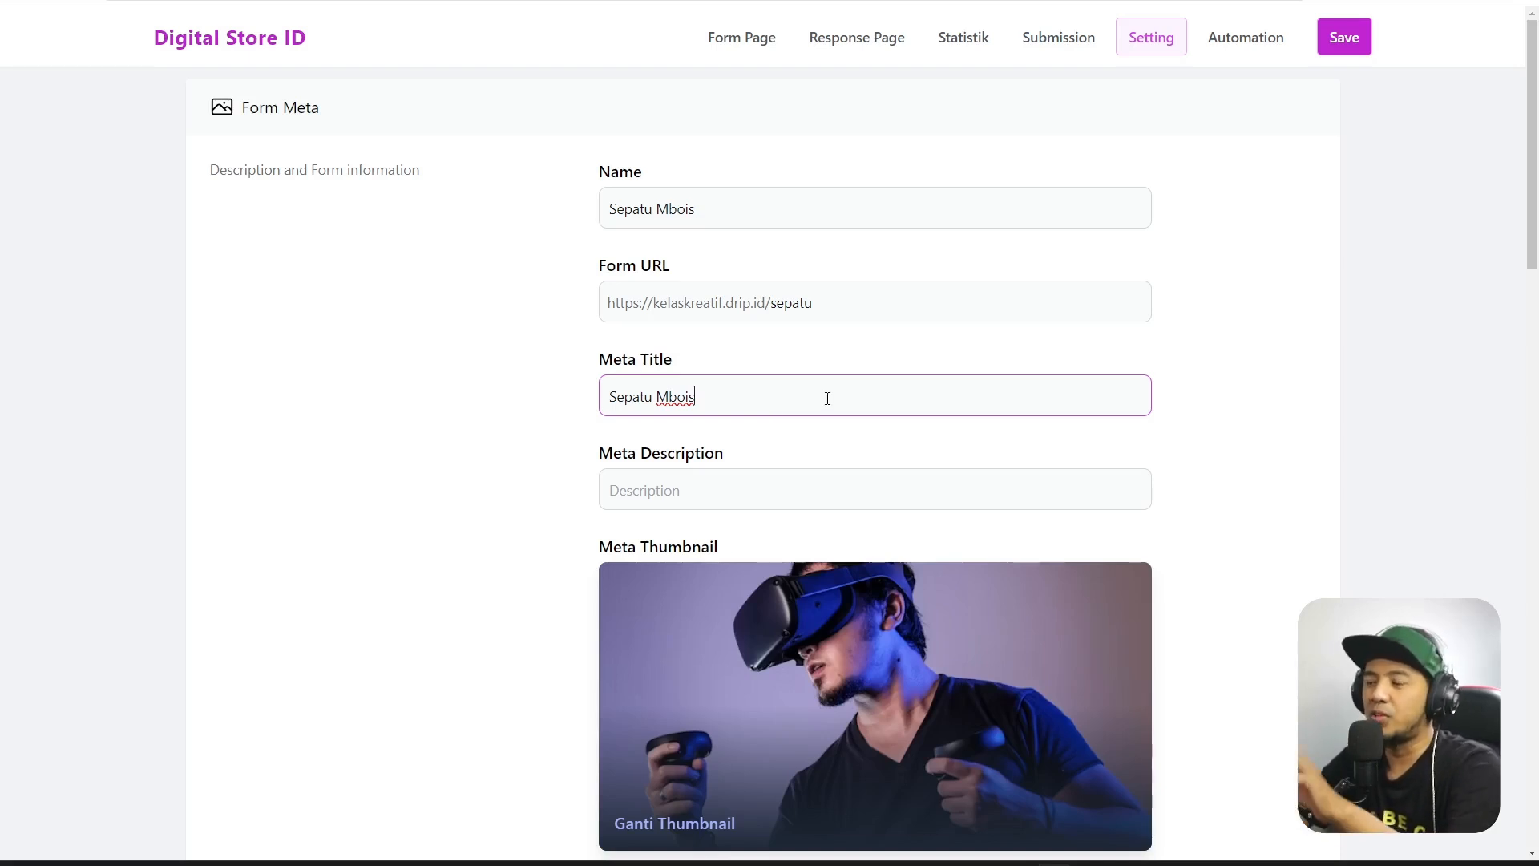
left_click(764, 481)
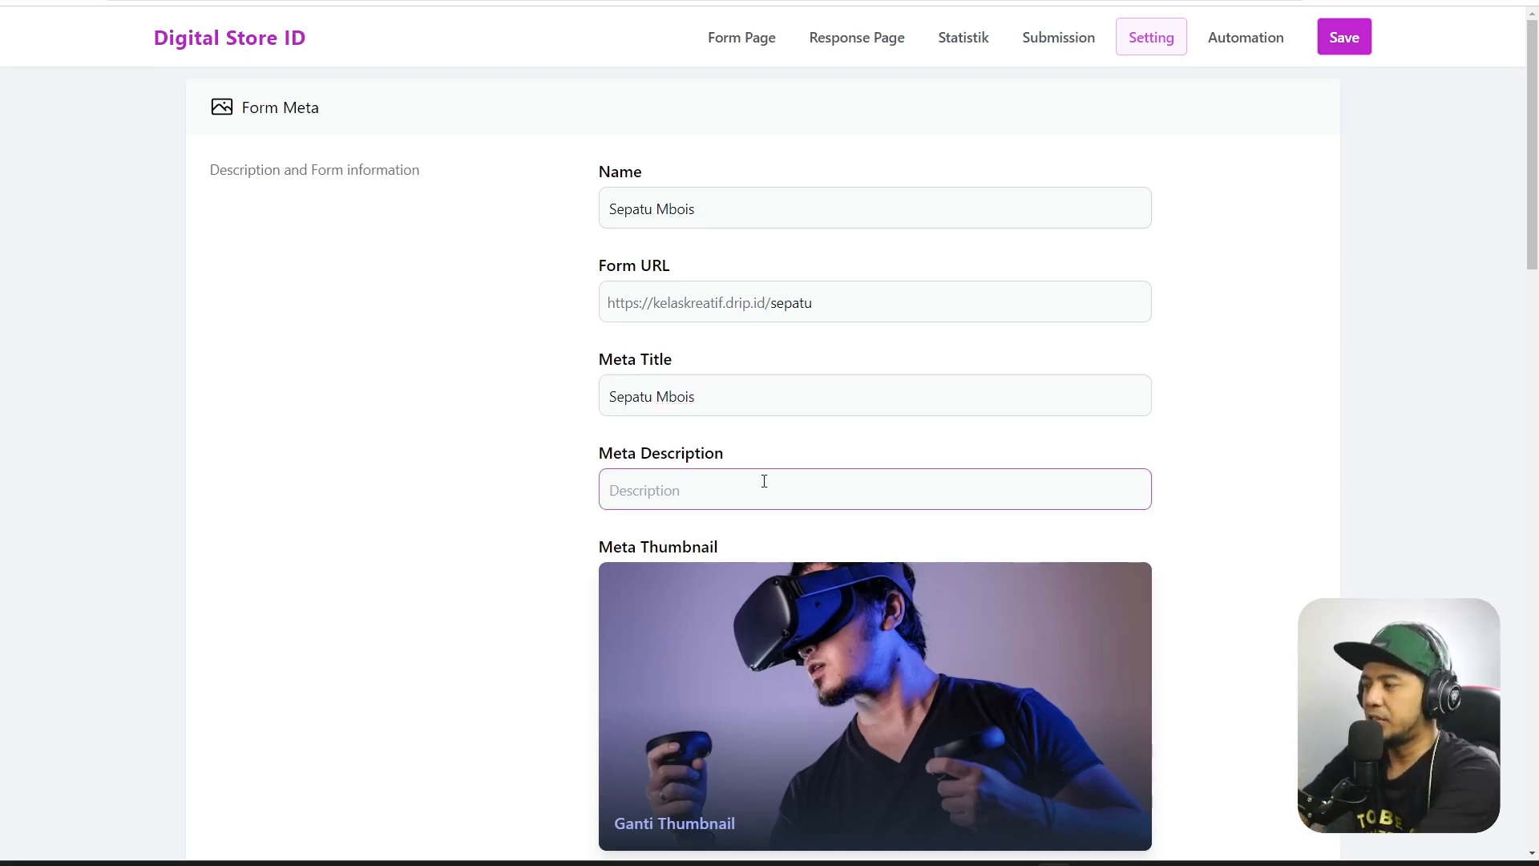
left_click(1091, 865)
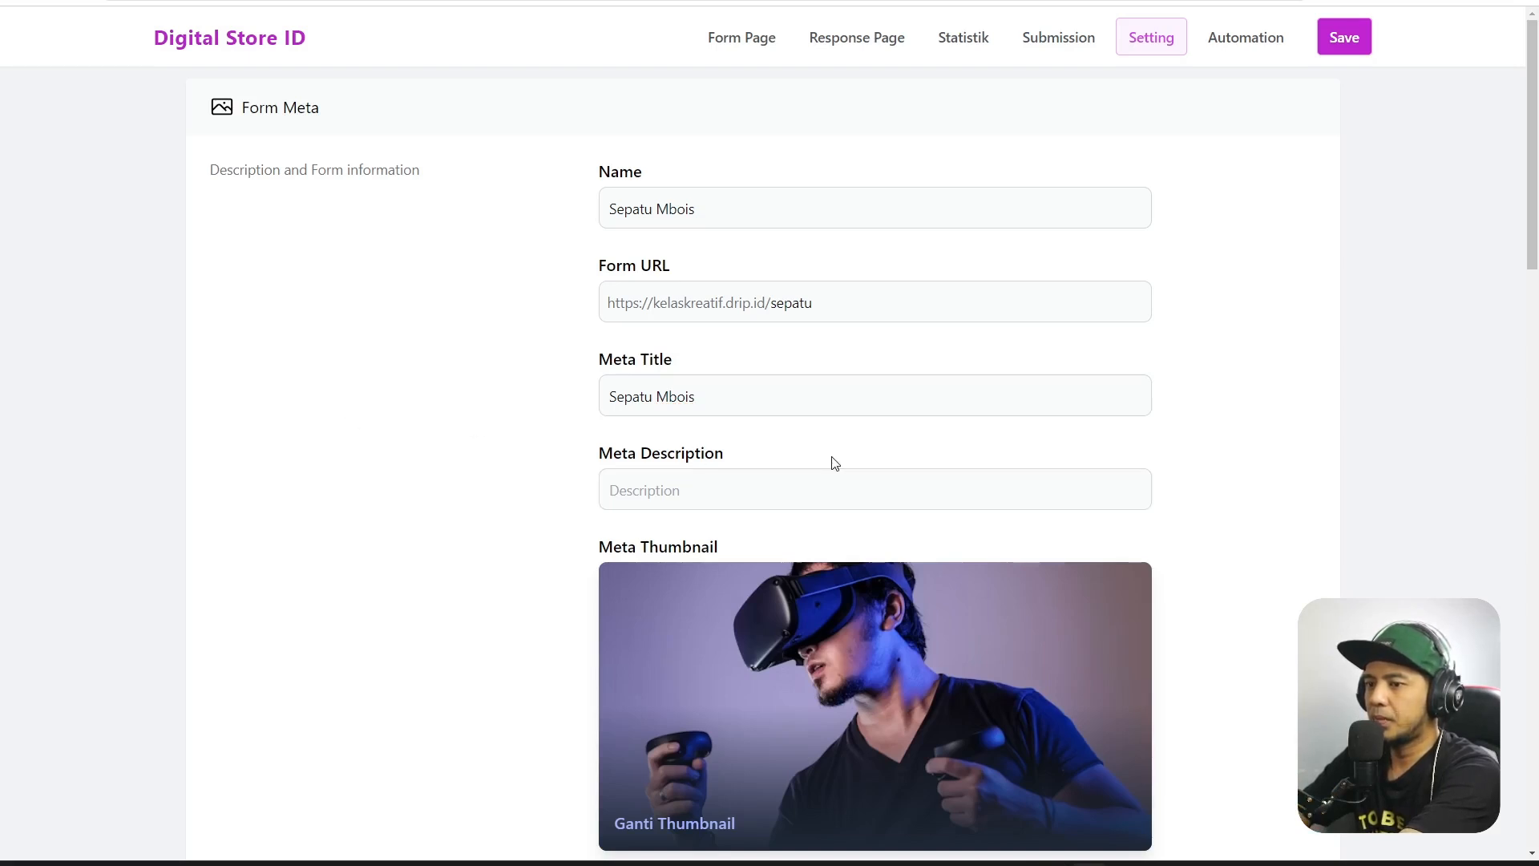
left_click(775, 486)
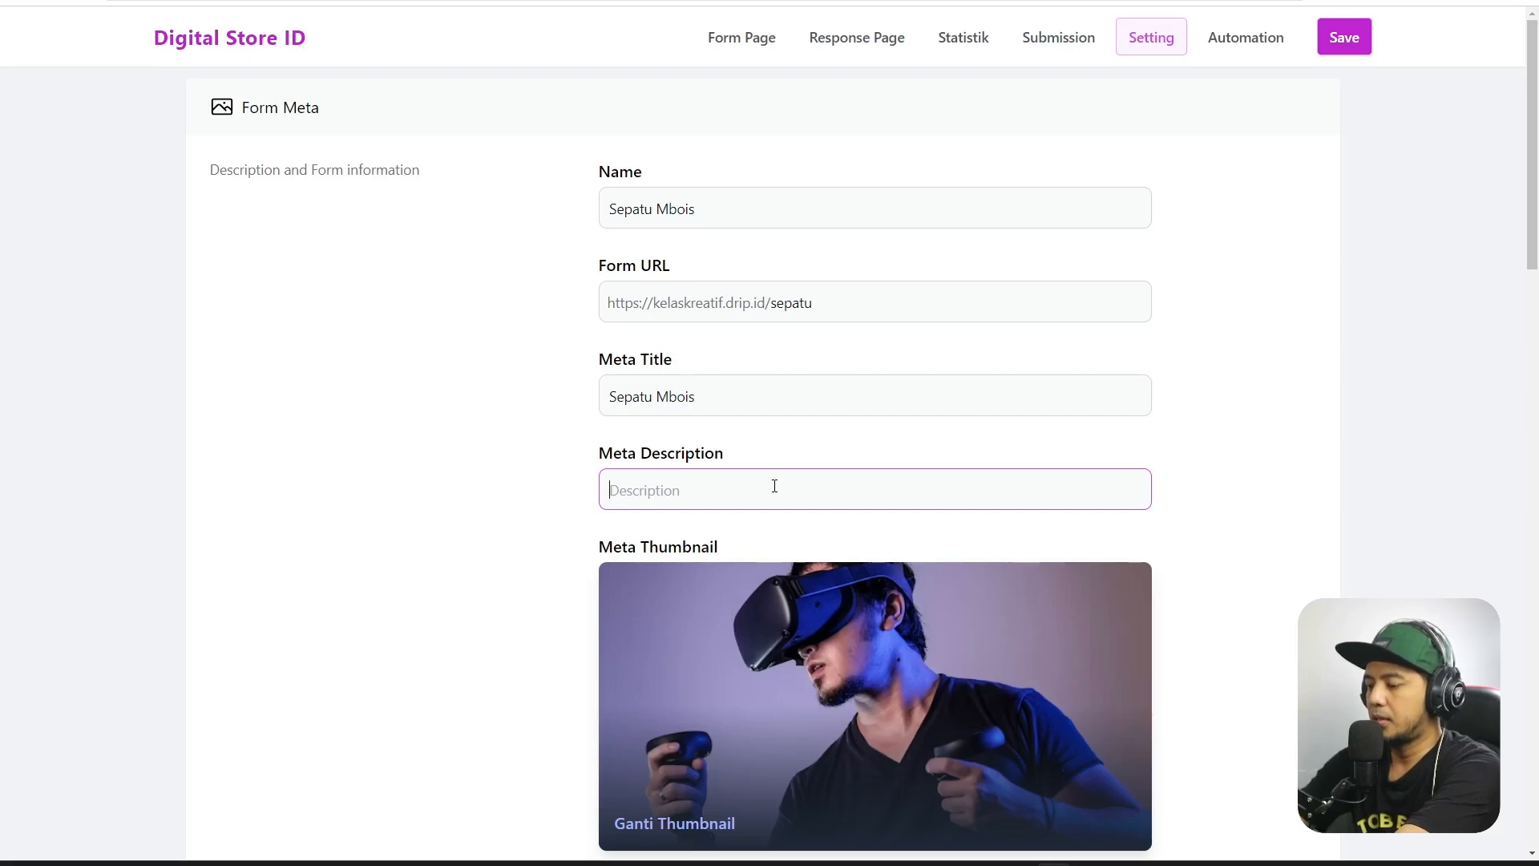
type("Sepatuy")
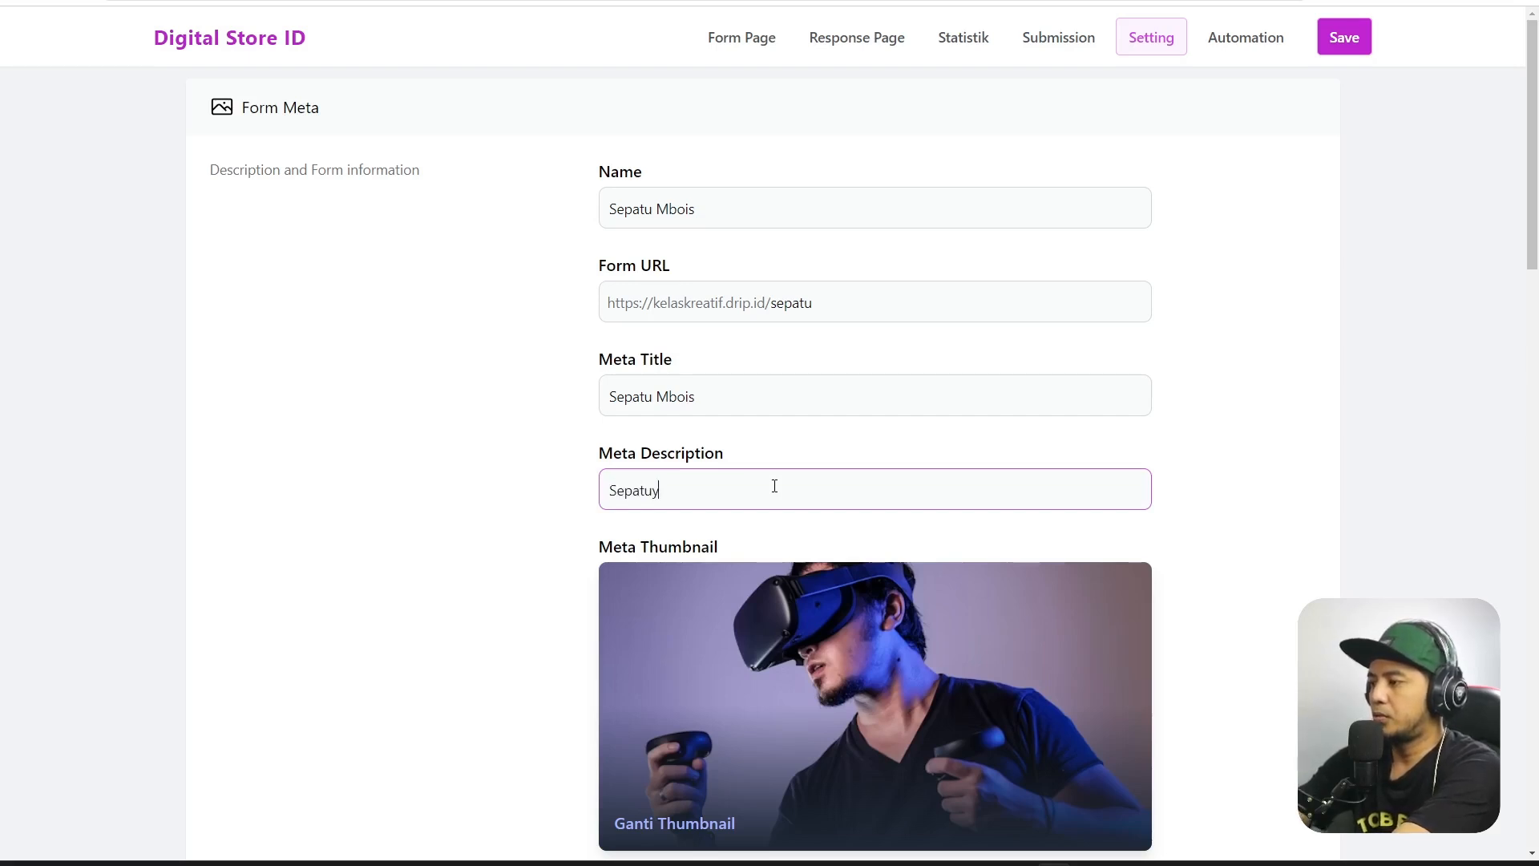
key("BackSpace")
type(" Mbois ")
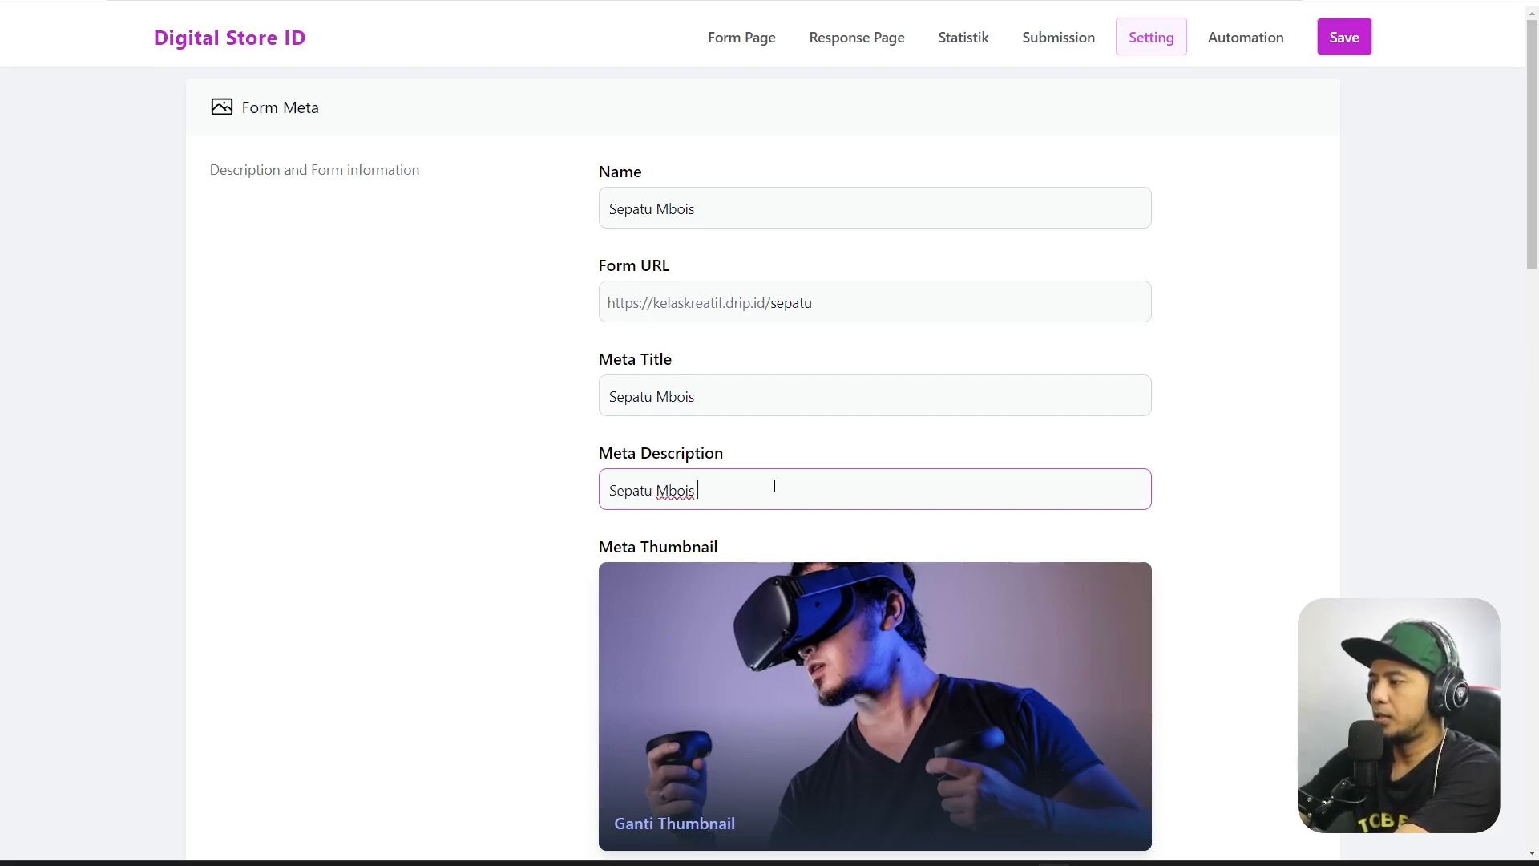
type("Kekinian W")
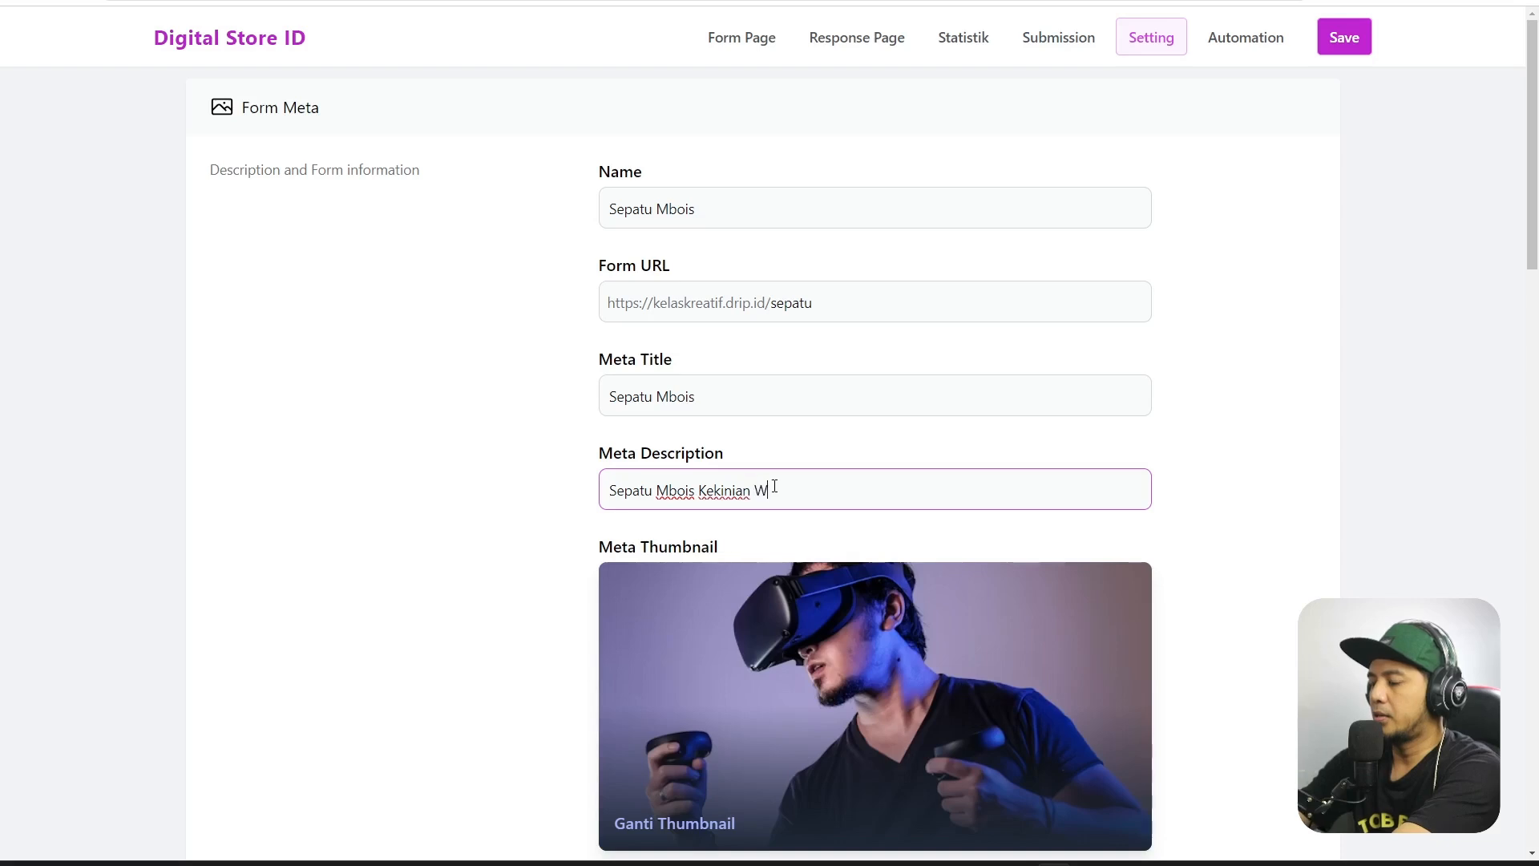
type("ajib Beli")
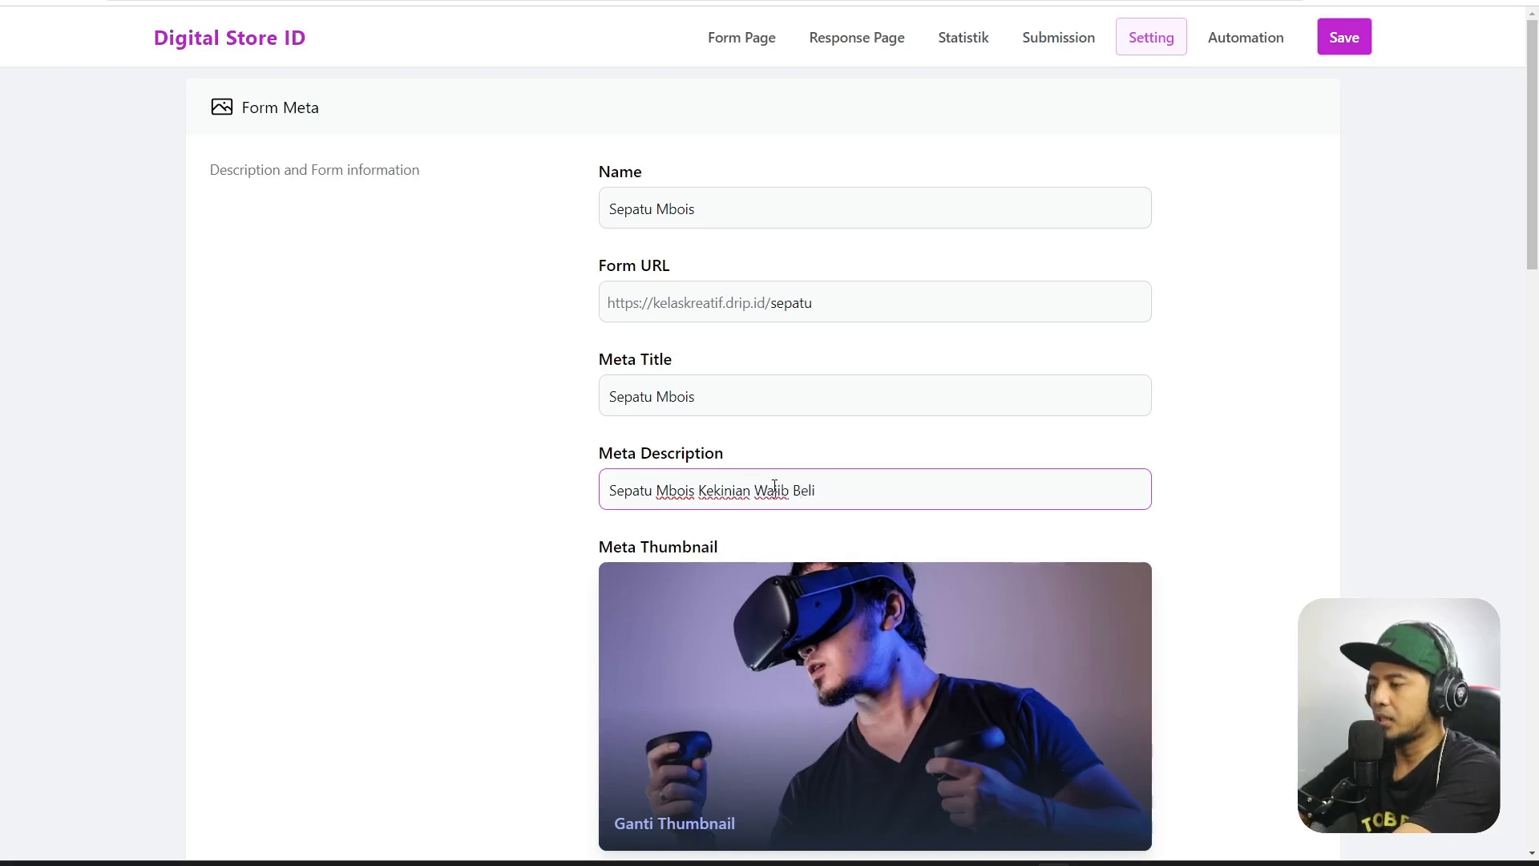
scroll(979, 295, "down", 4)
scroll(848, 289, "up", 3)
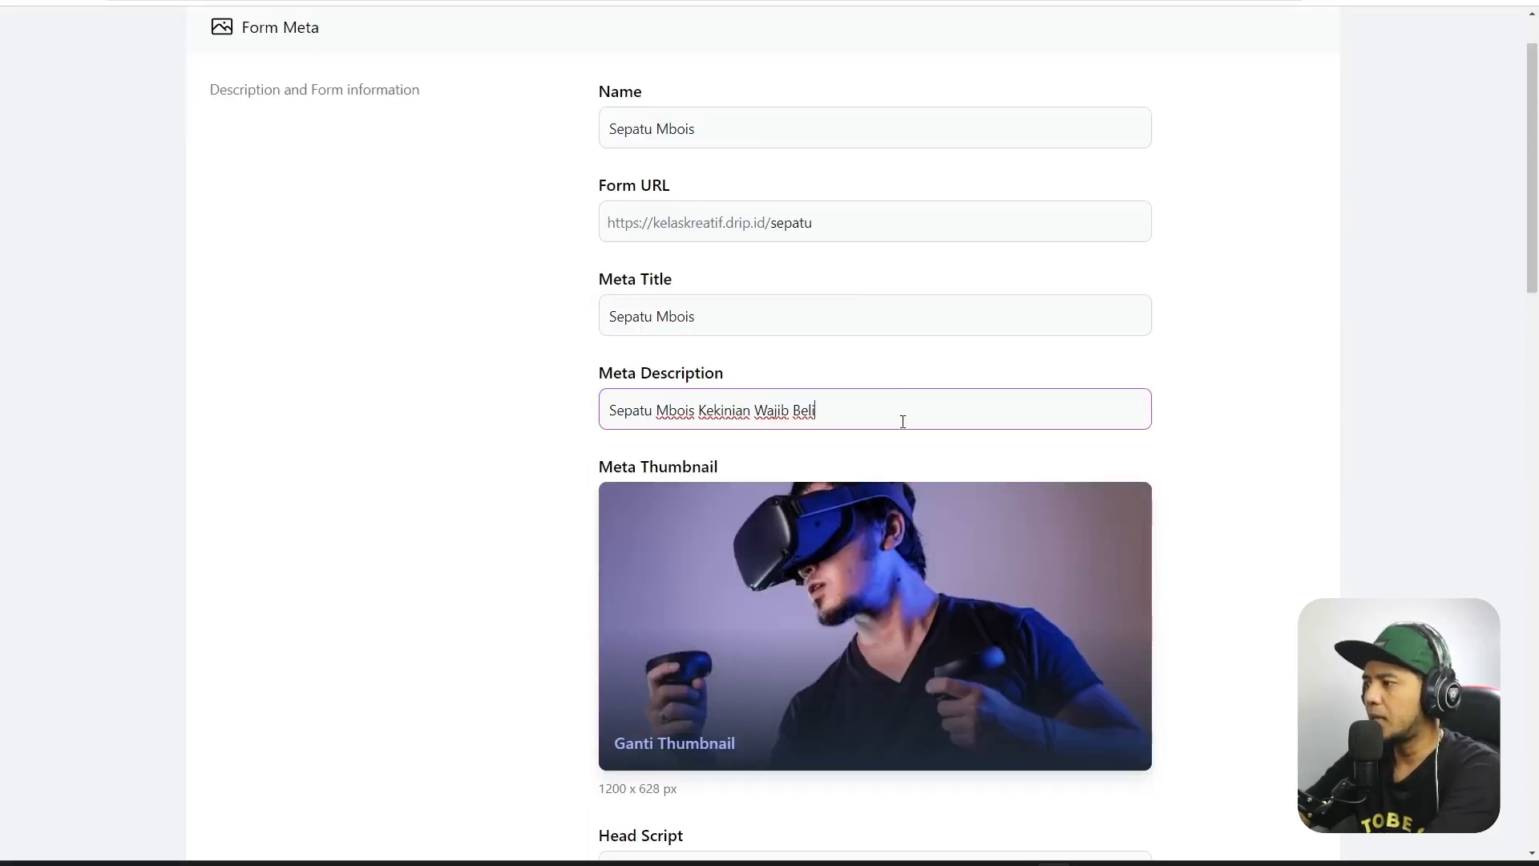
left_click_drag(904, 423, 601, 417)
left_click(1241, 433)
Set the shoes photo as thumbnail, check the head and body scripts, and update the form meta.
scroll(1240, 417, "down", 4)
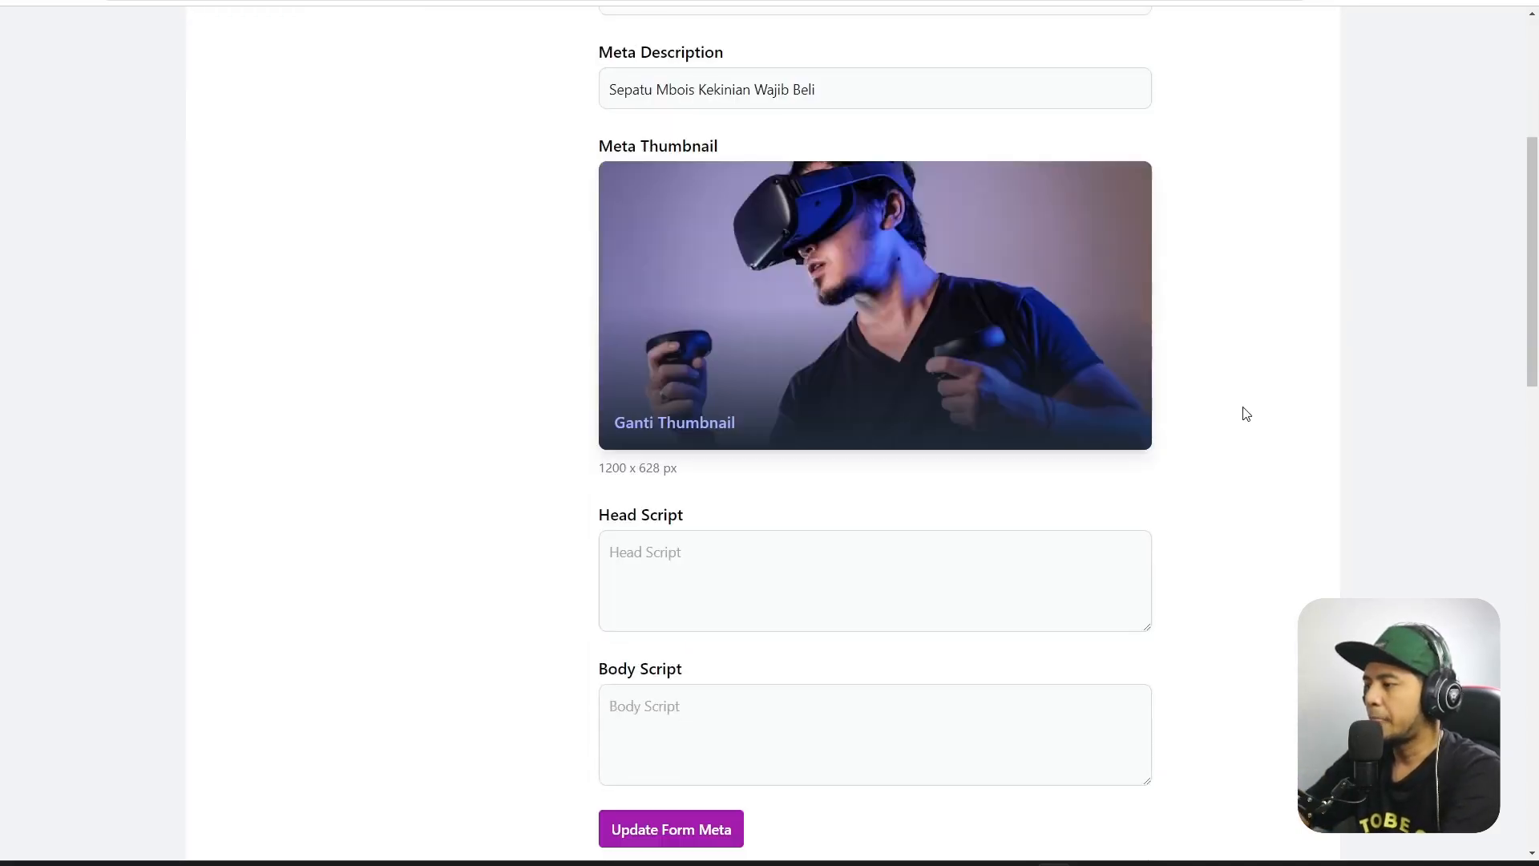
left_click(656, 431)
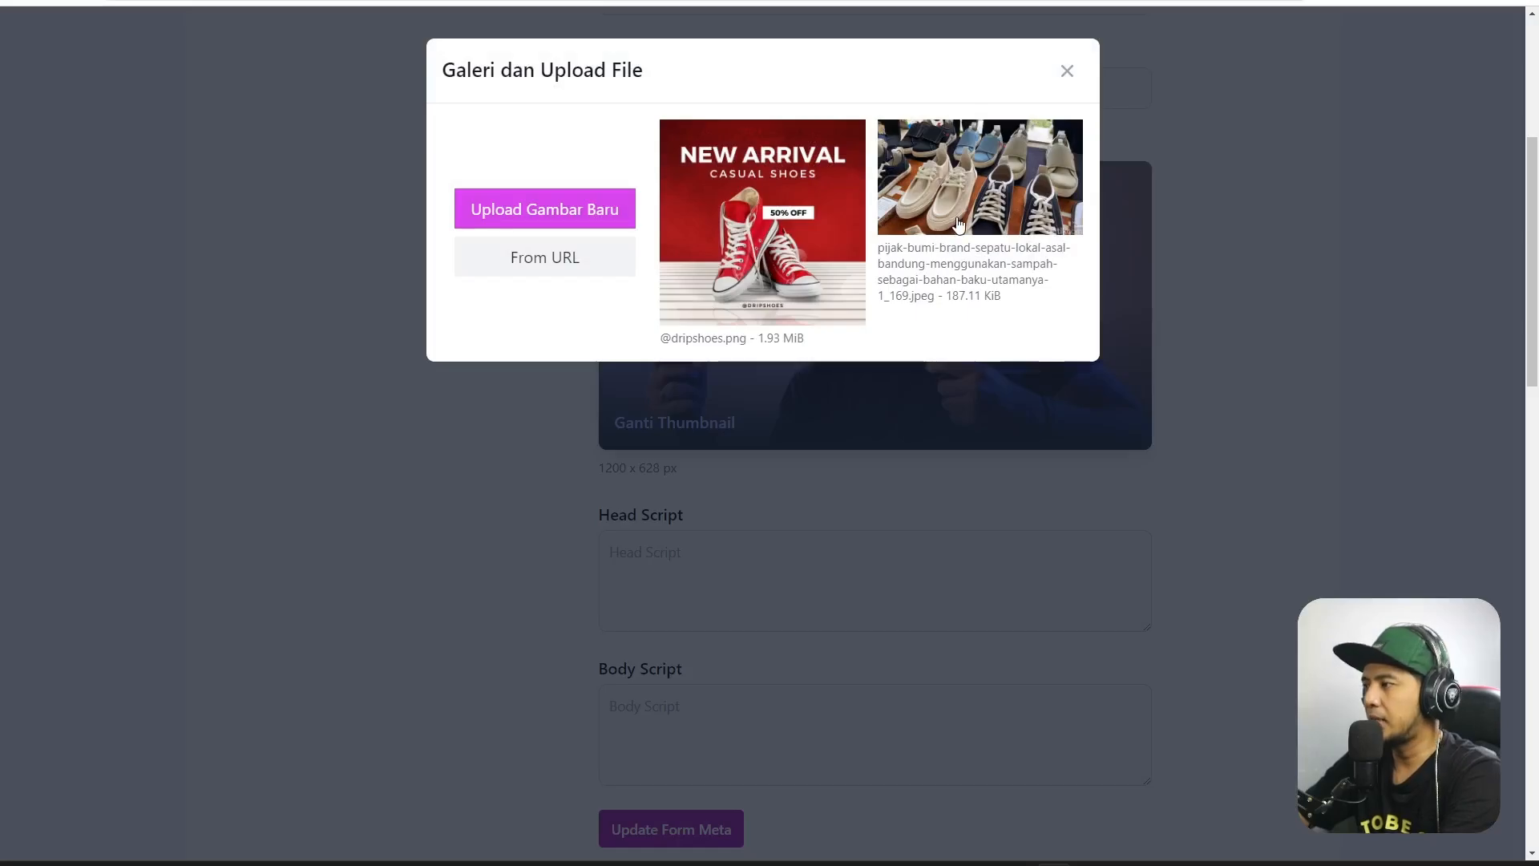
left_click(959, 228)
scroll(1234, 326, "down", 4)
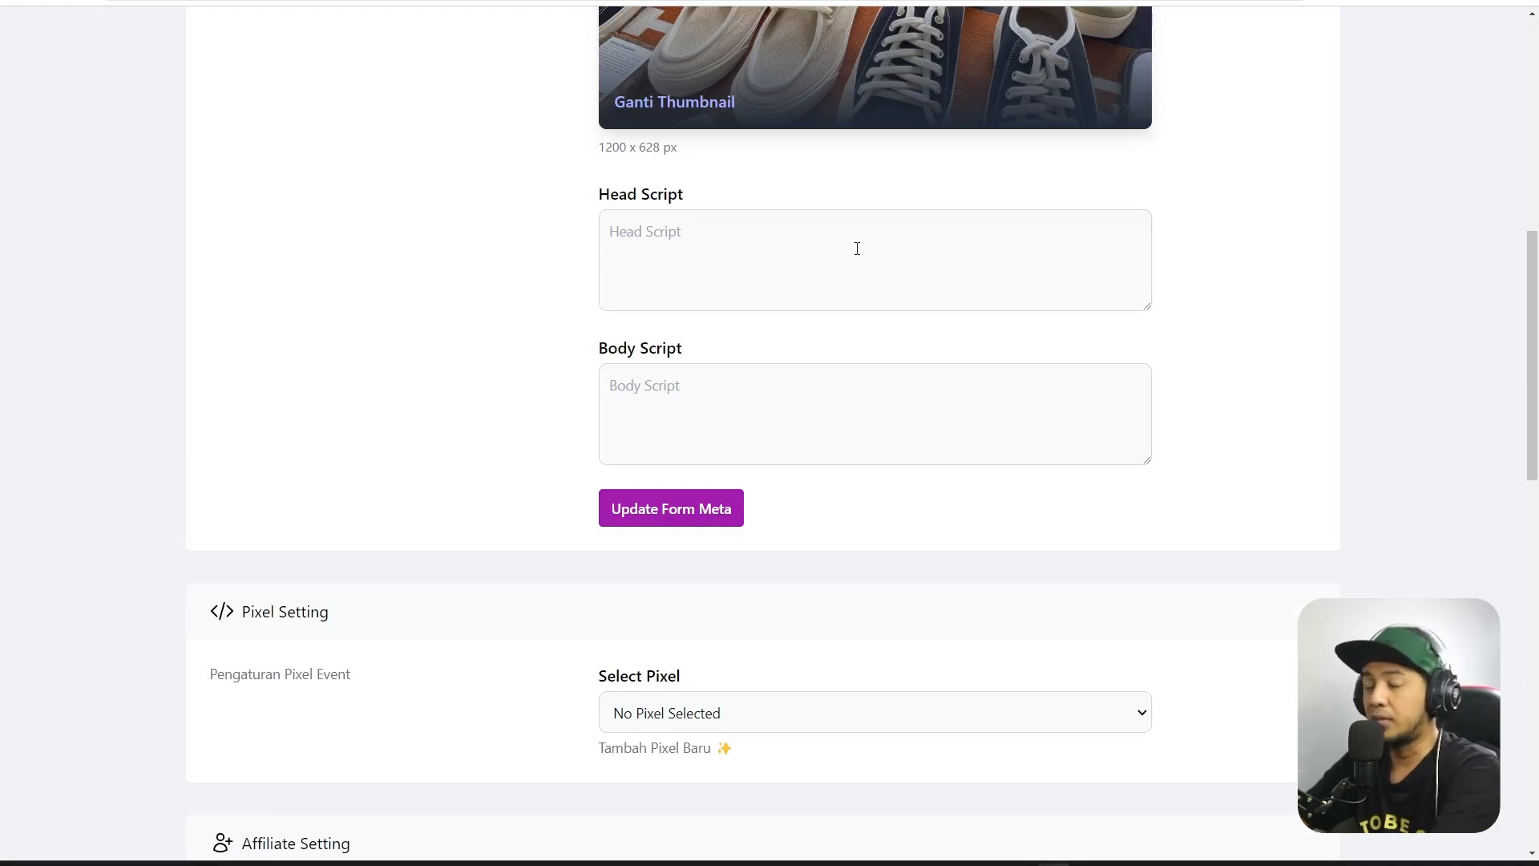
left_click(708, 288)
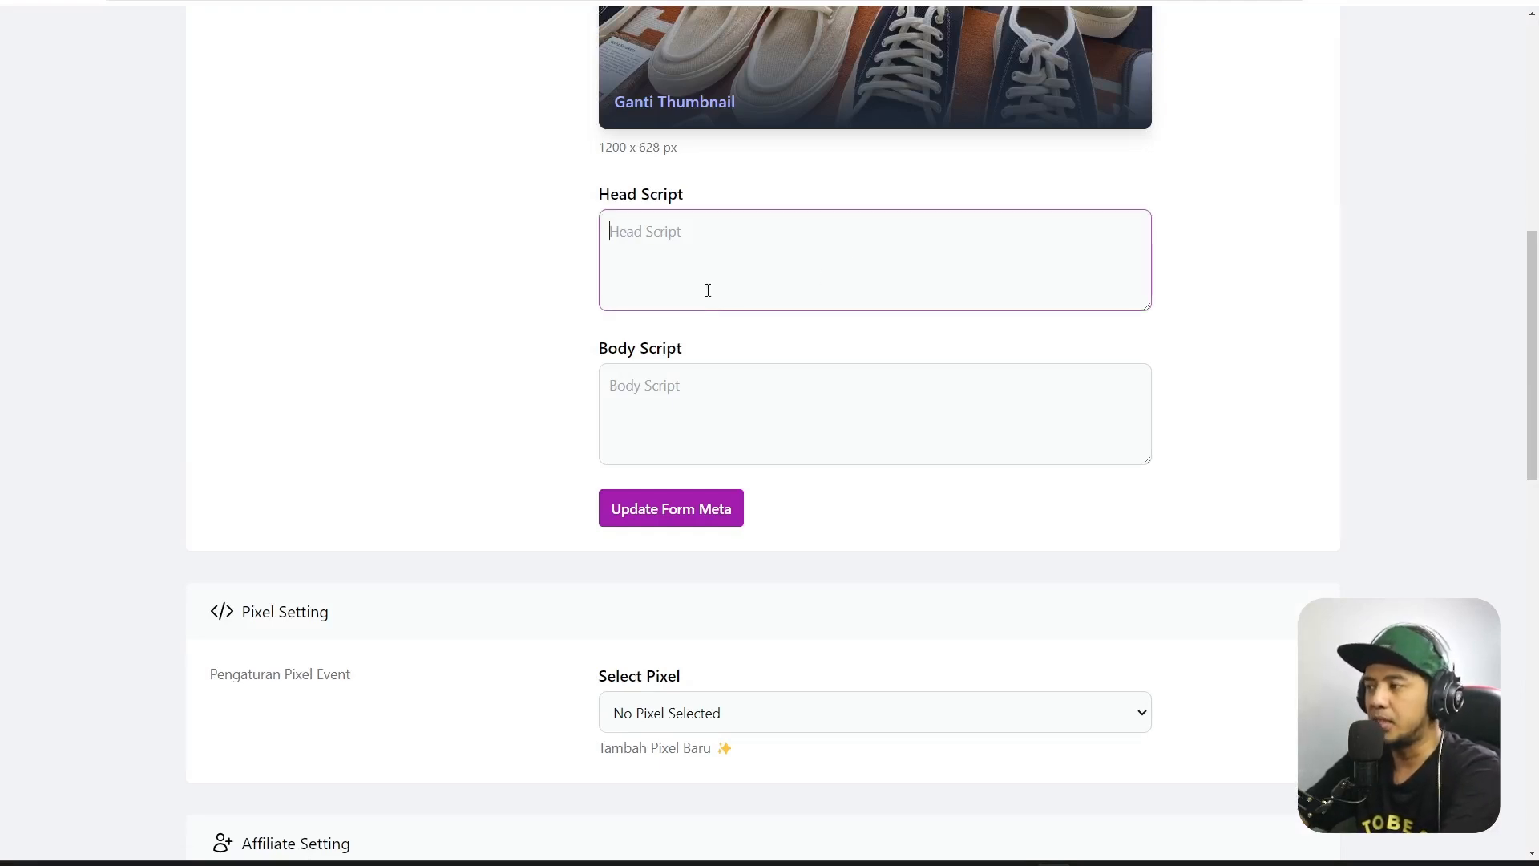
left_click(711, 430)
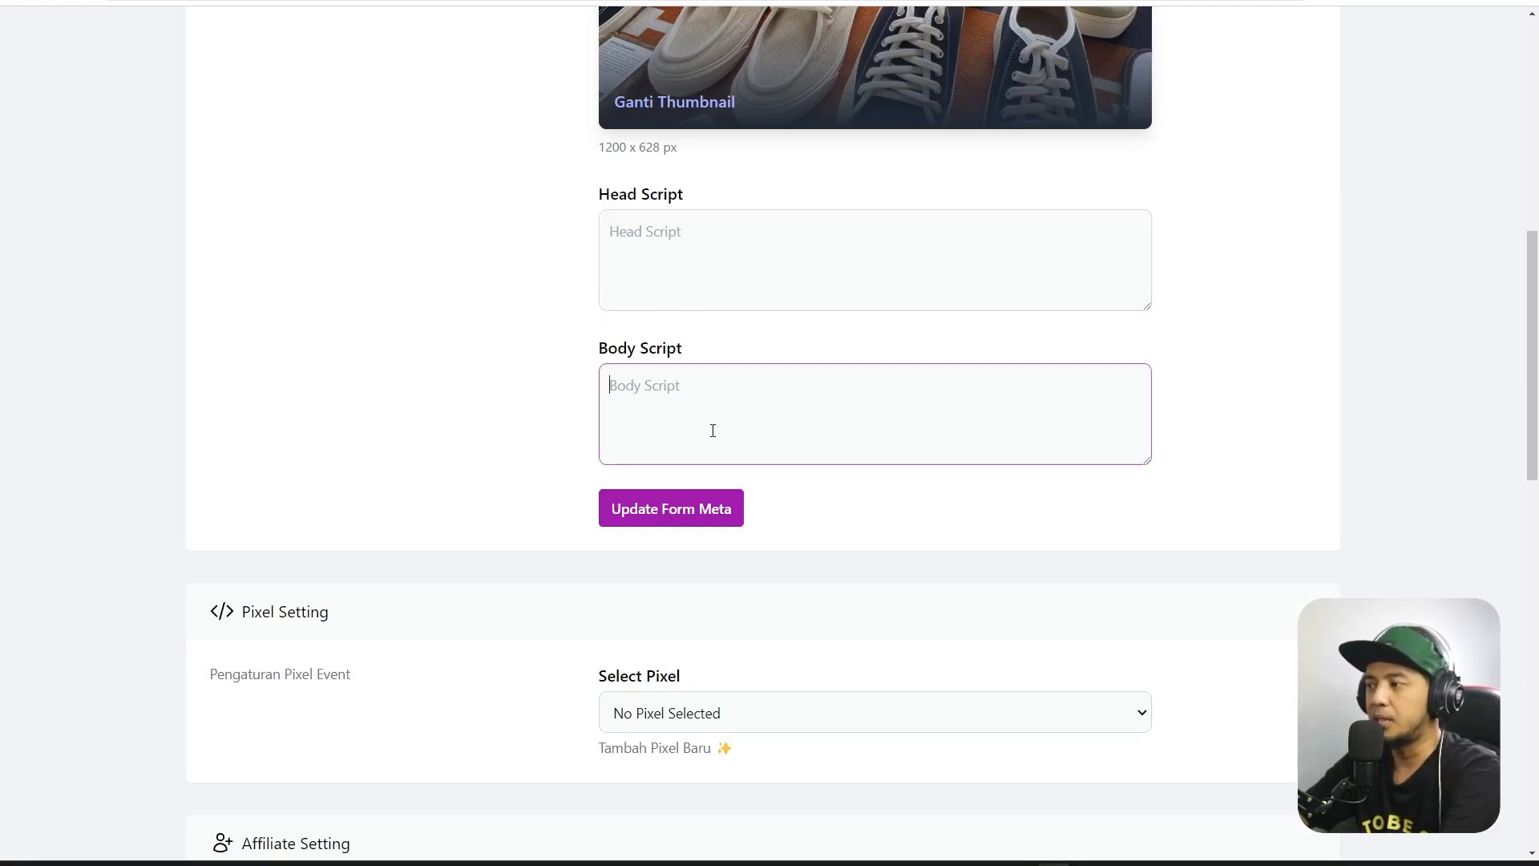
left_click(678, 523)
scroll(1202, 425, "up", 7)
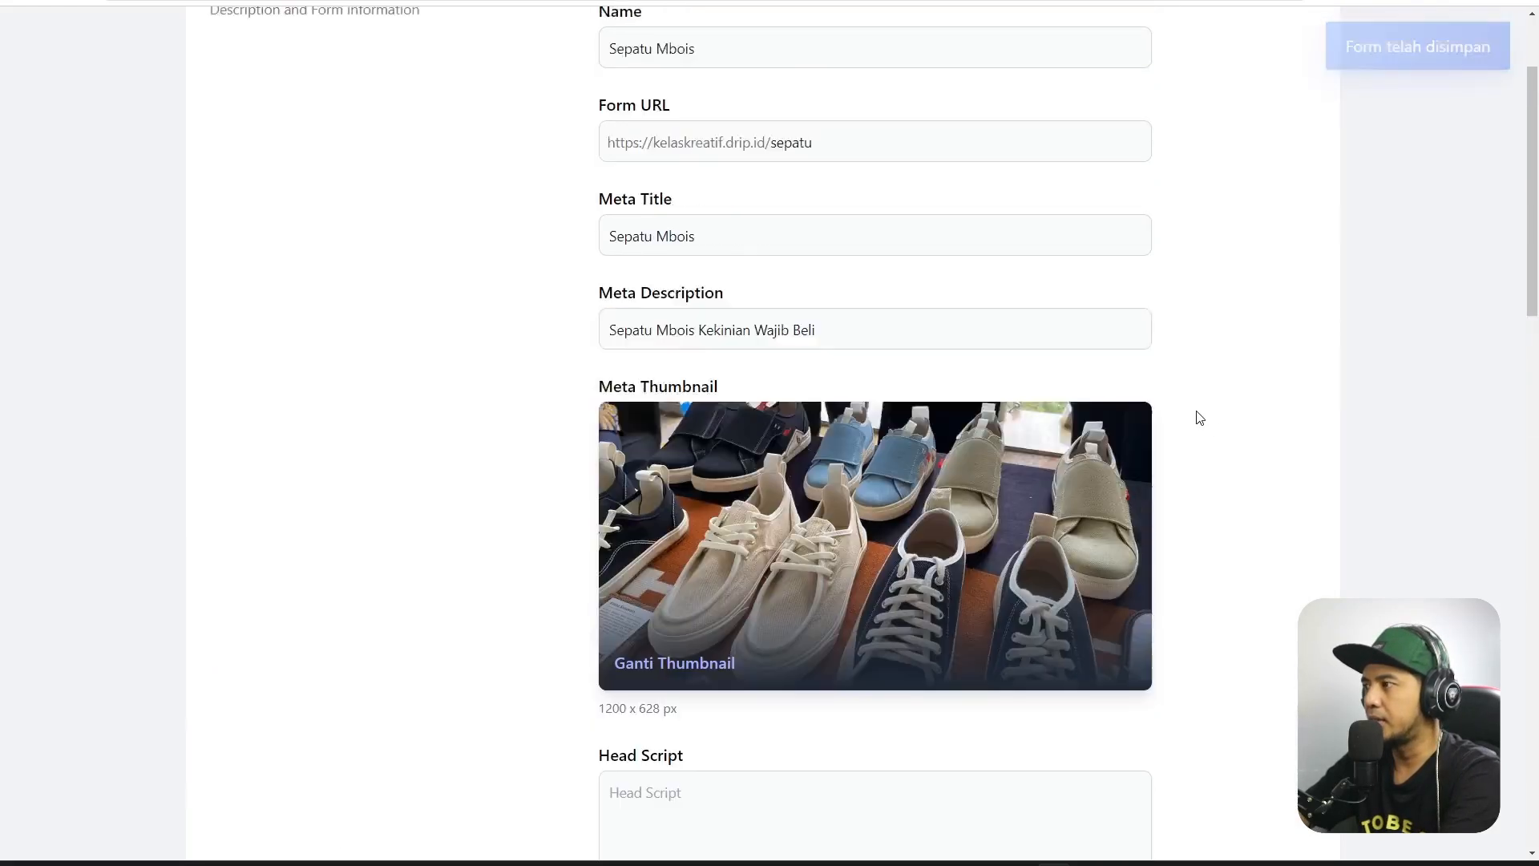
scroll(1199, 417, "up", 2)
left_click_drag(1533, 240, 1537, 523)
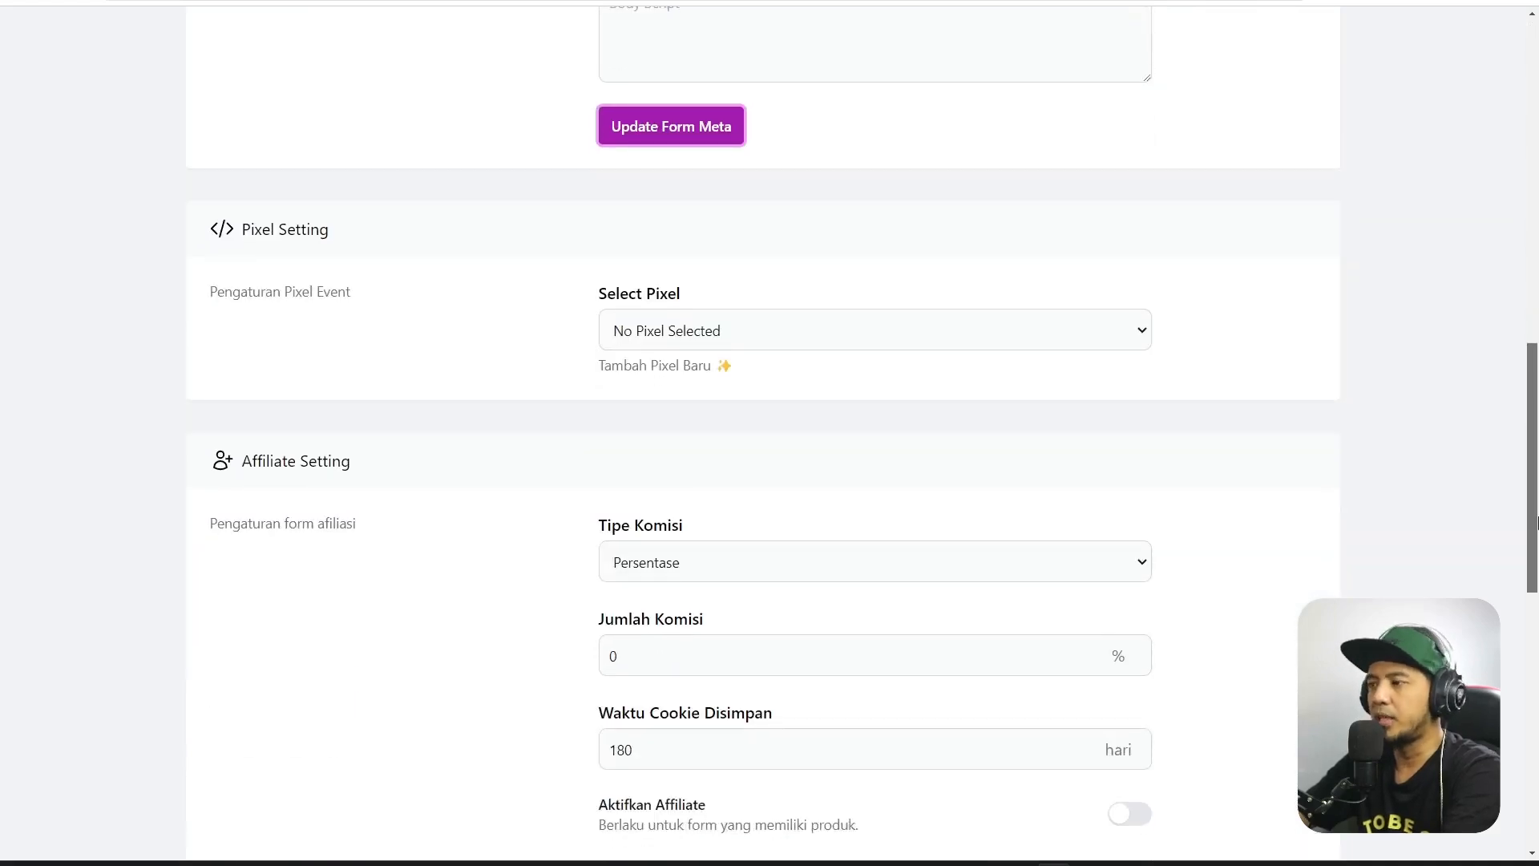
left_click(951, 335)
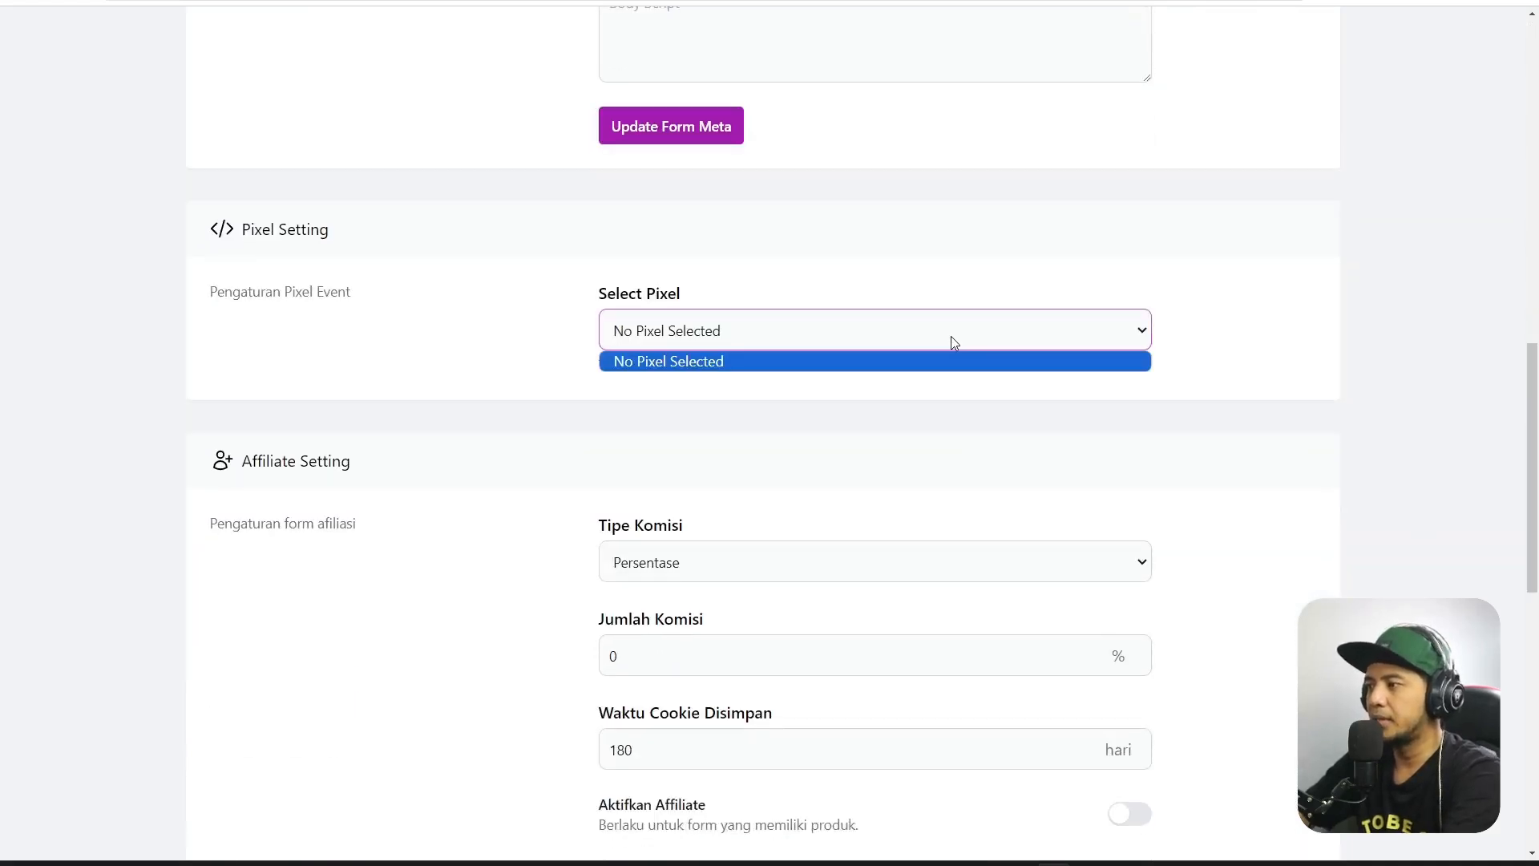
left_click(1251, 346)
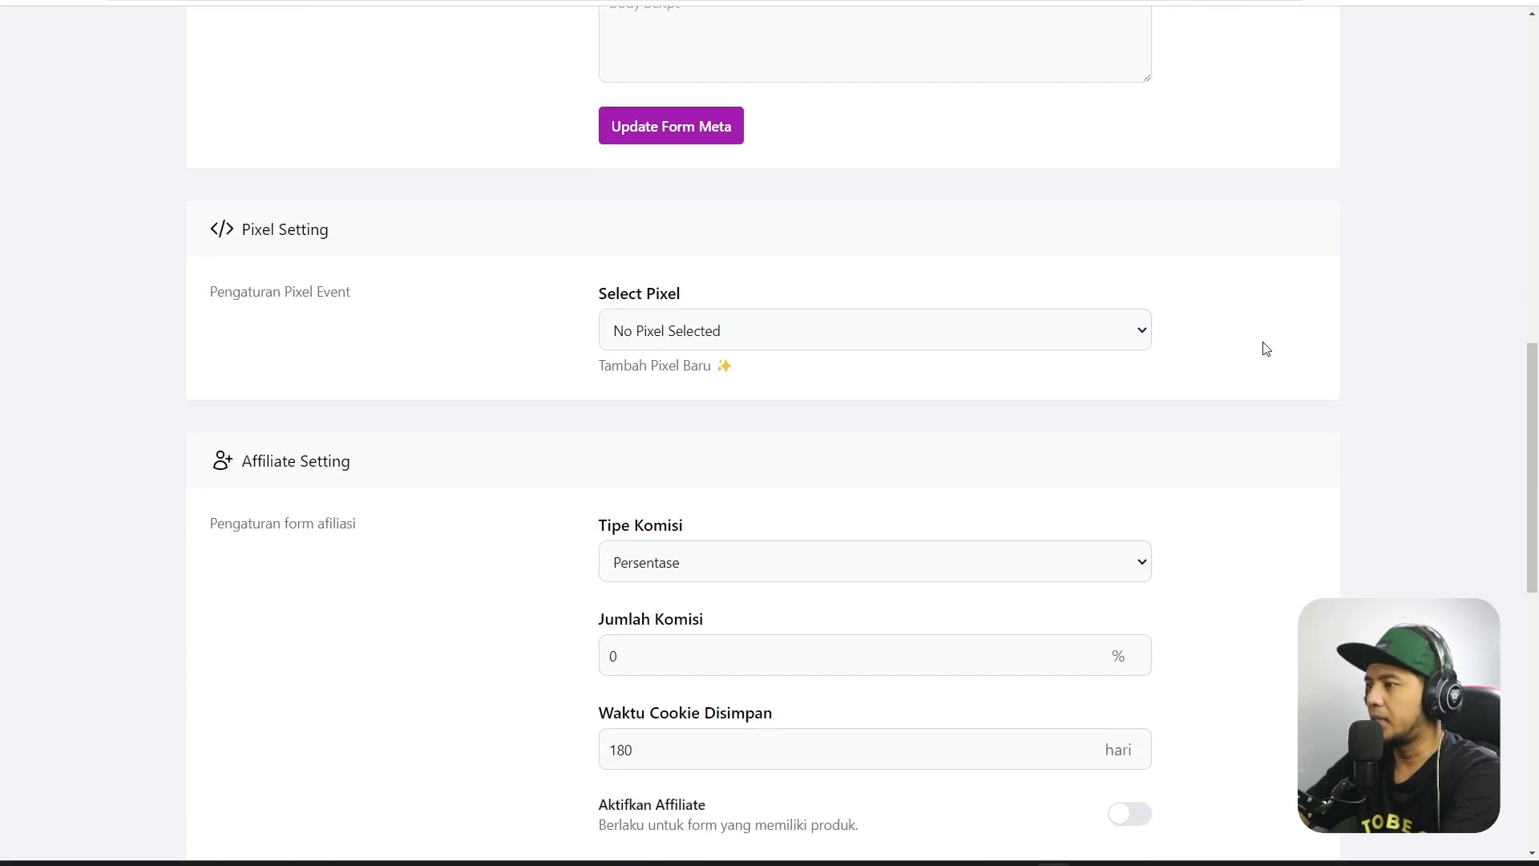
mouse_move(1530, 385)
left_mouse_down()
mouse_move(1536, 662)
mouse_move(1536, 375)
mouse_move(1536, 472)
left_mouse_up()
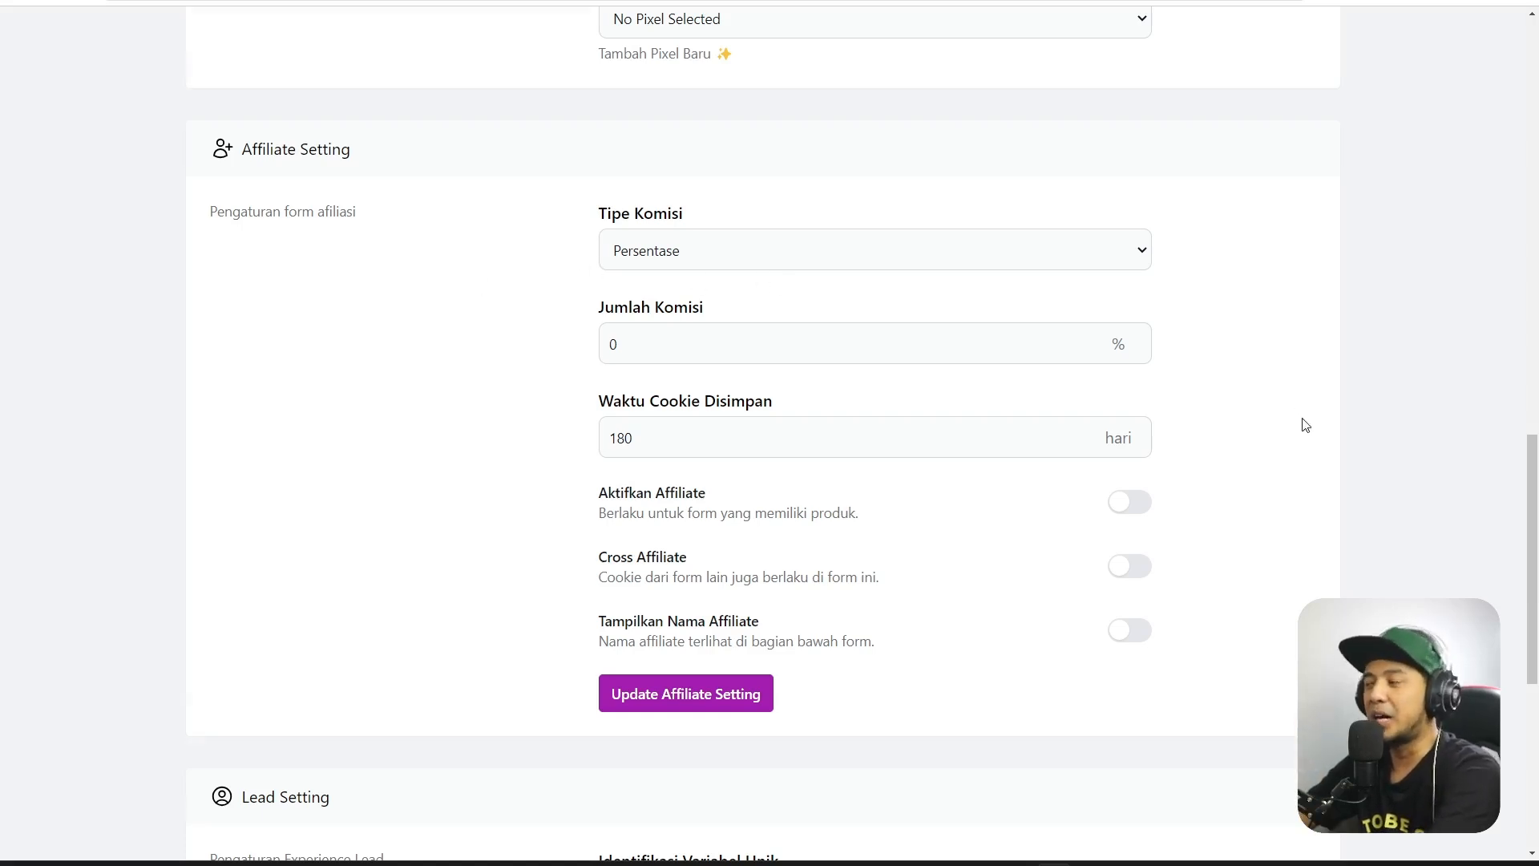
scroll(1306, 425, "down", 7)
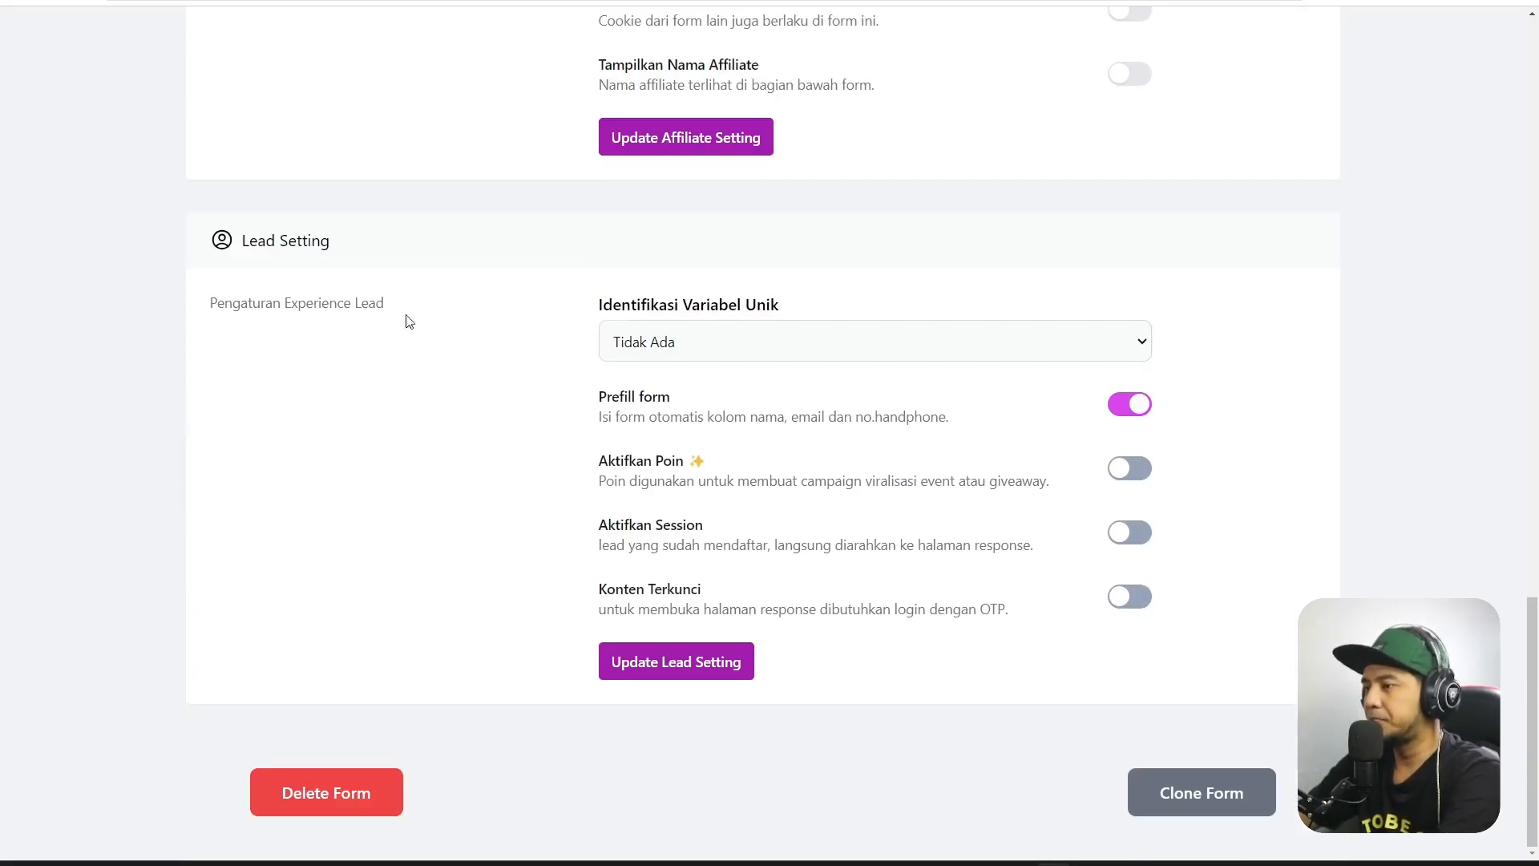
left_click(676, 339)
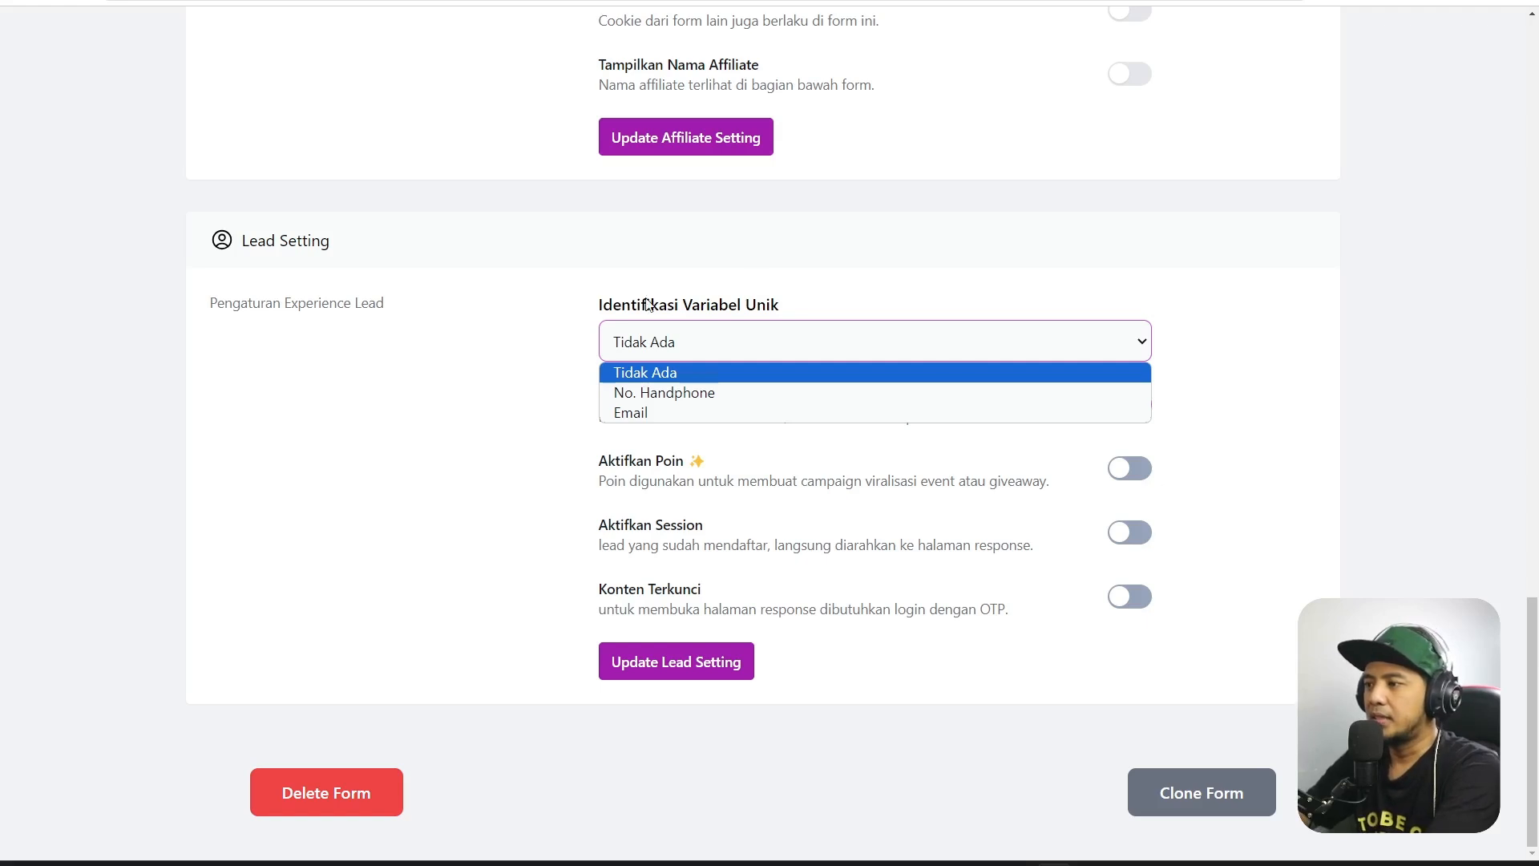
left_click(534, 334)
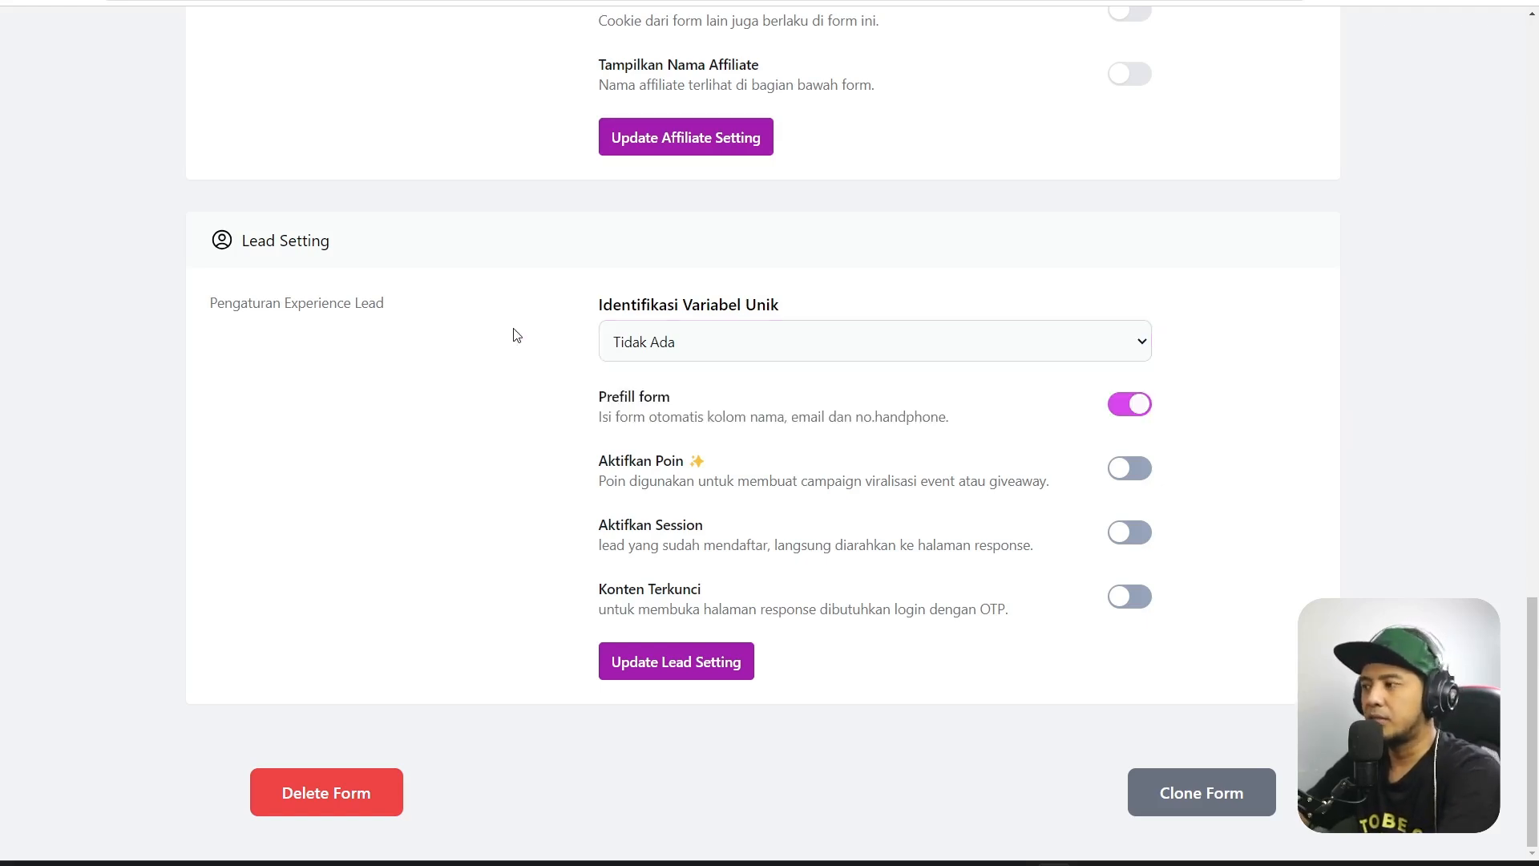
left_click(784, 335)
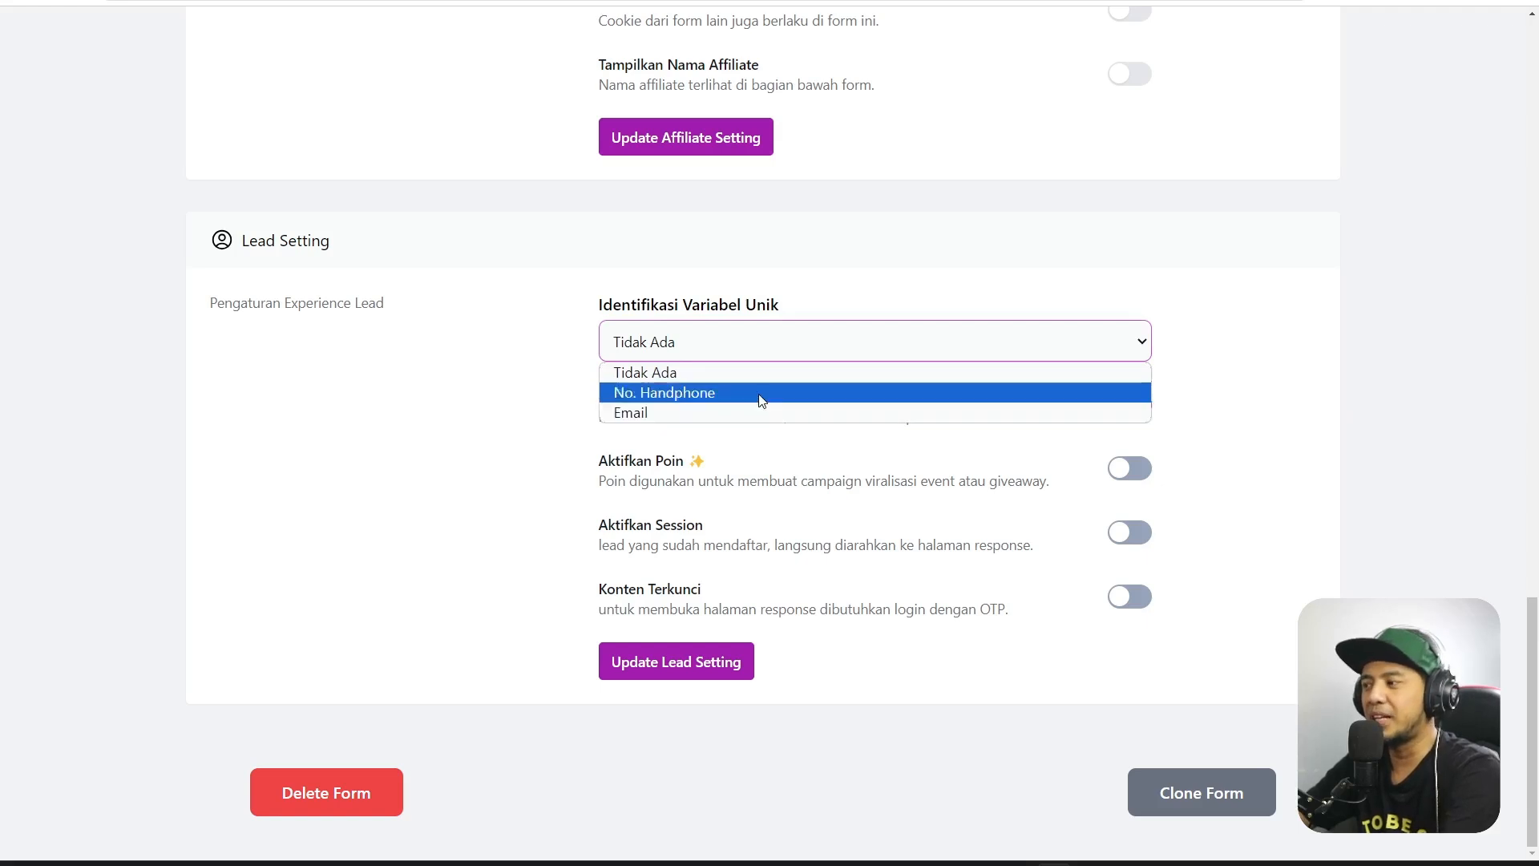
left_click(928, 307)
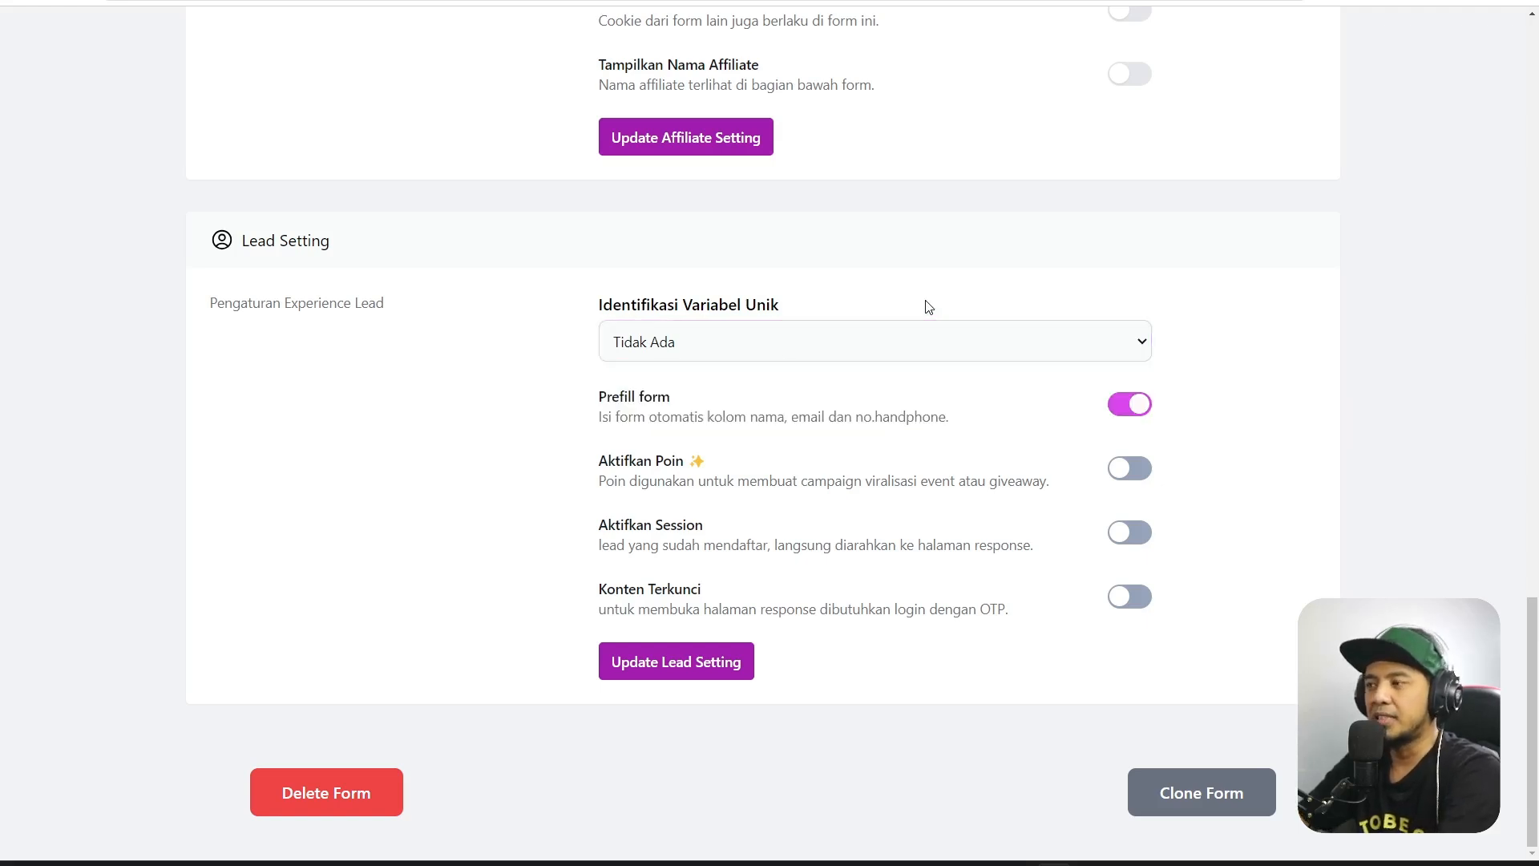
left_click(860, 338)
left_click(1264, 331)
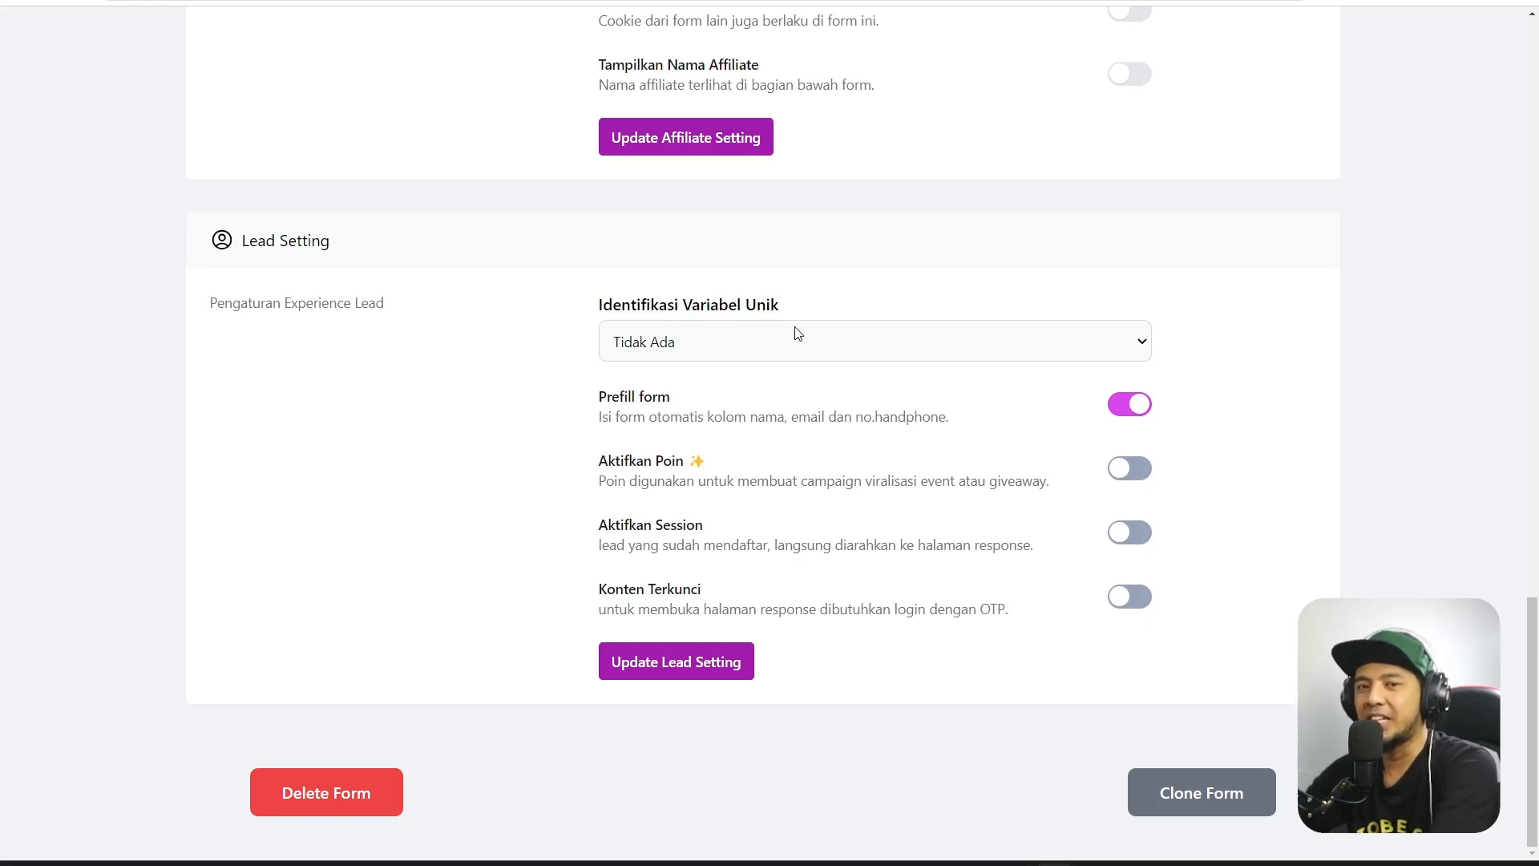
left_click(797, 334)
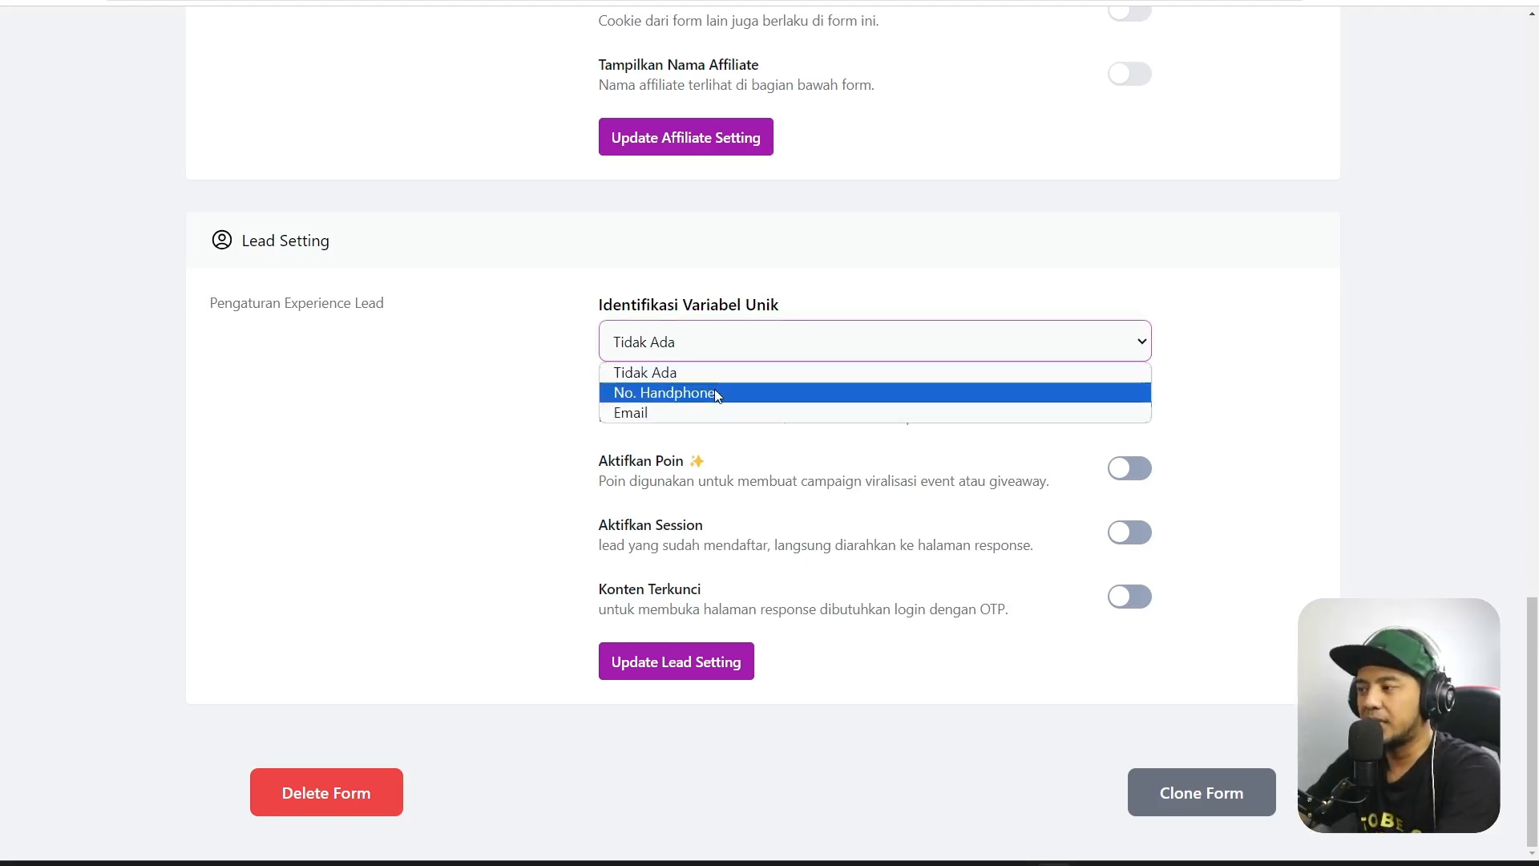
left_click(717, 392)
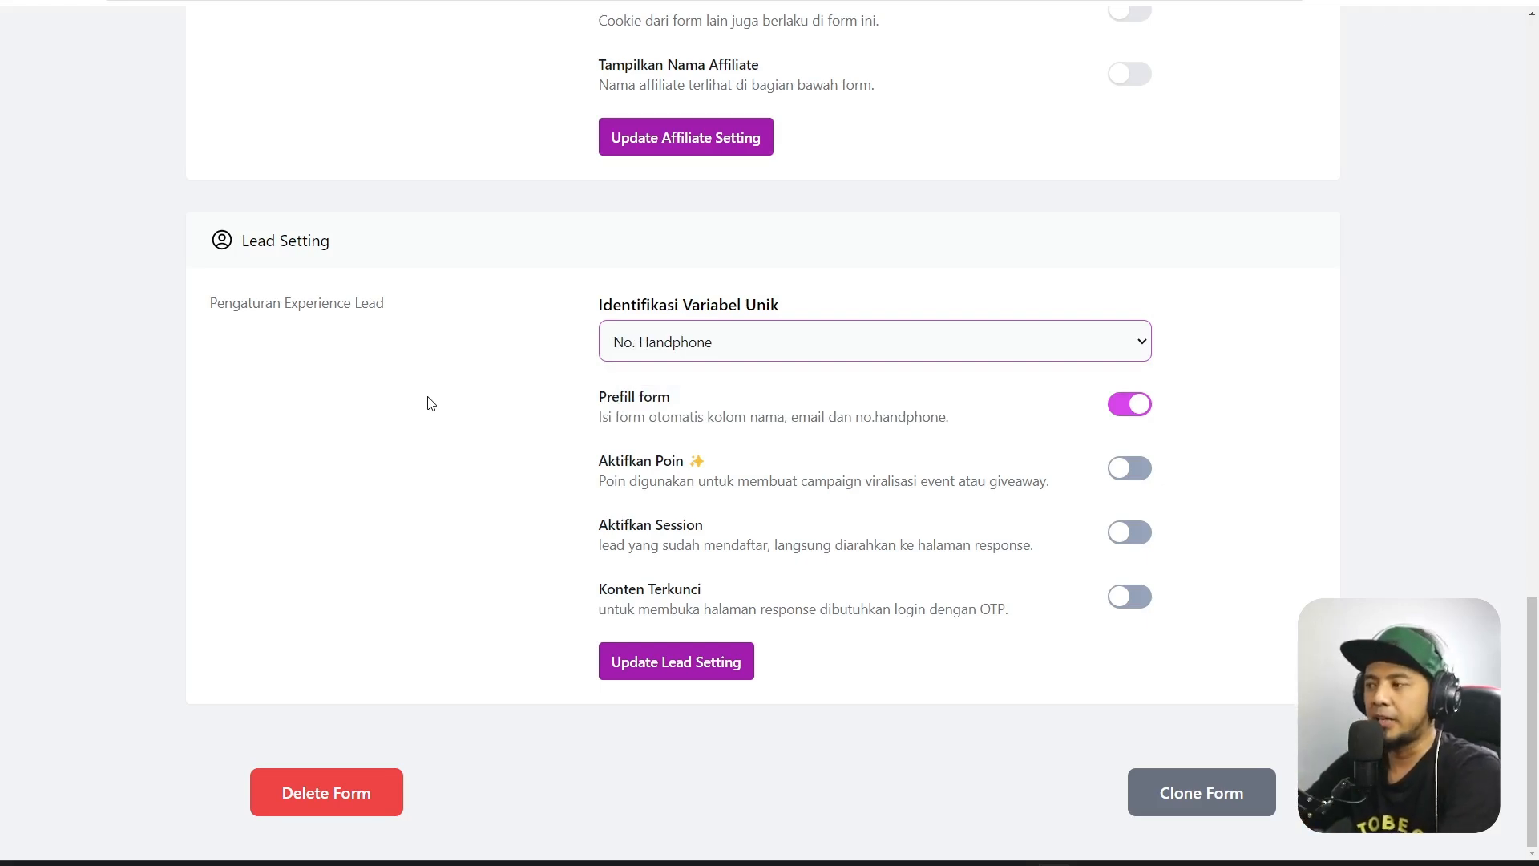
left_click(680, 336)
left_click(678, 411)
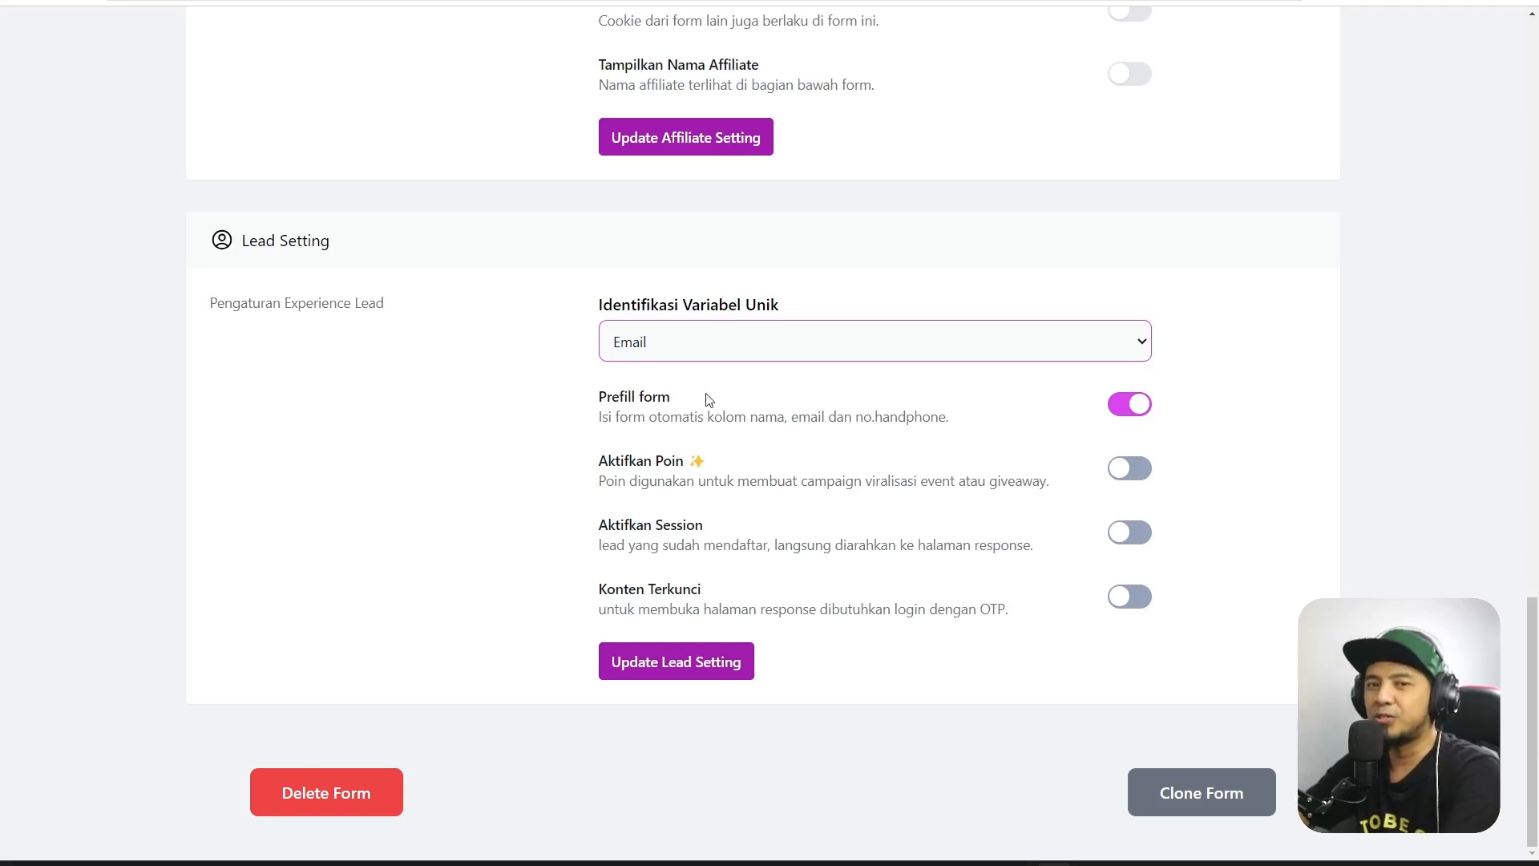
left_click(743, 347)
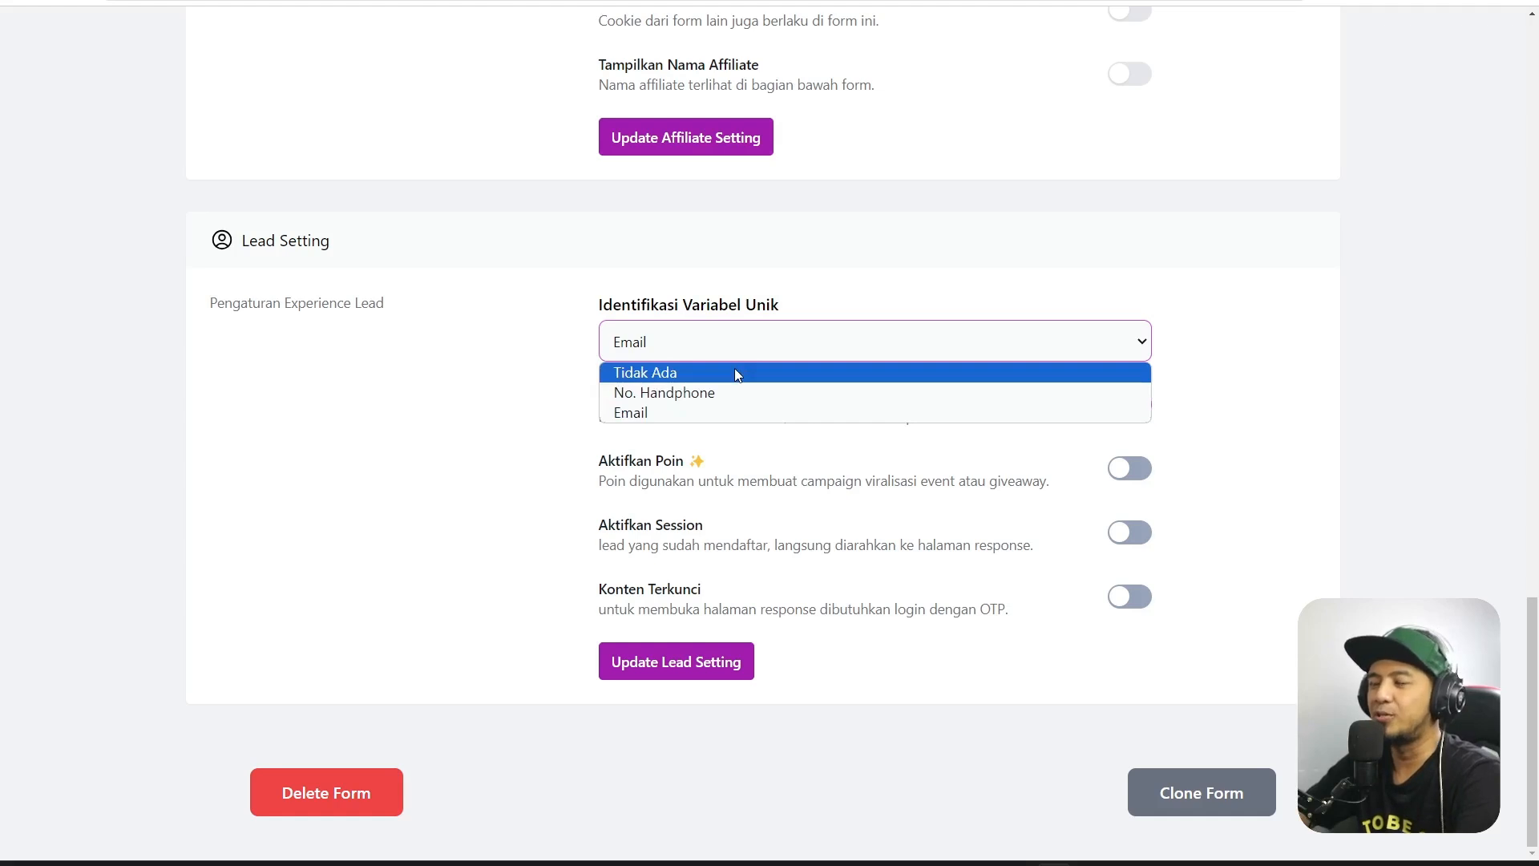
left_click(734, 368)
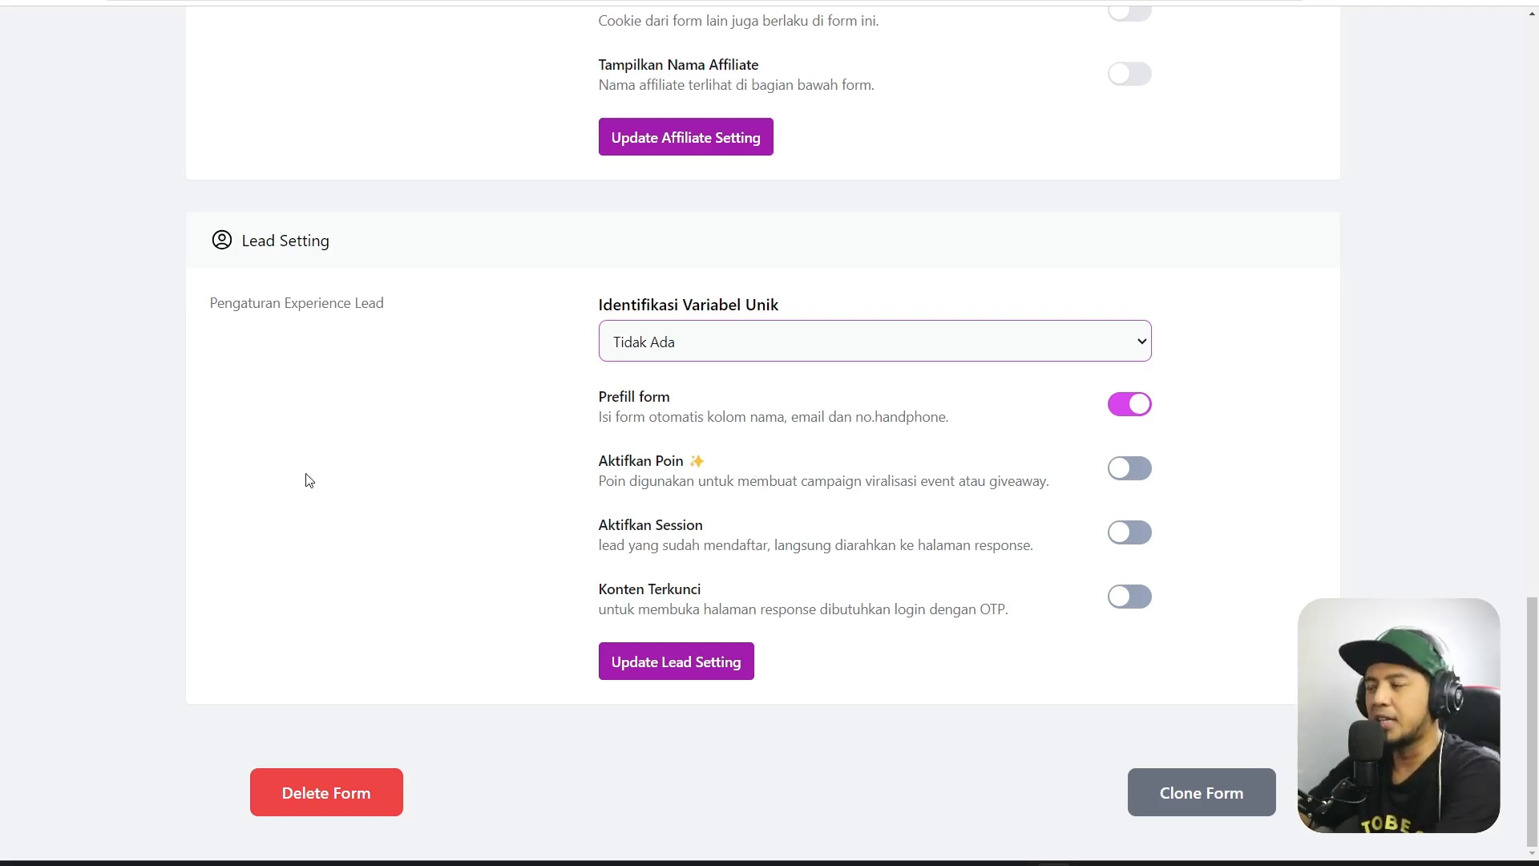
scroll(1298, 488, "up", 3)
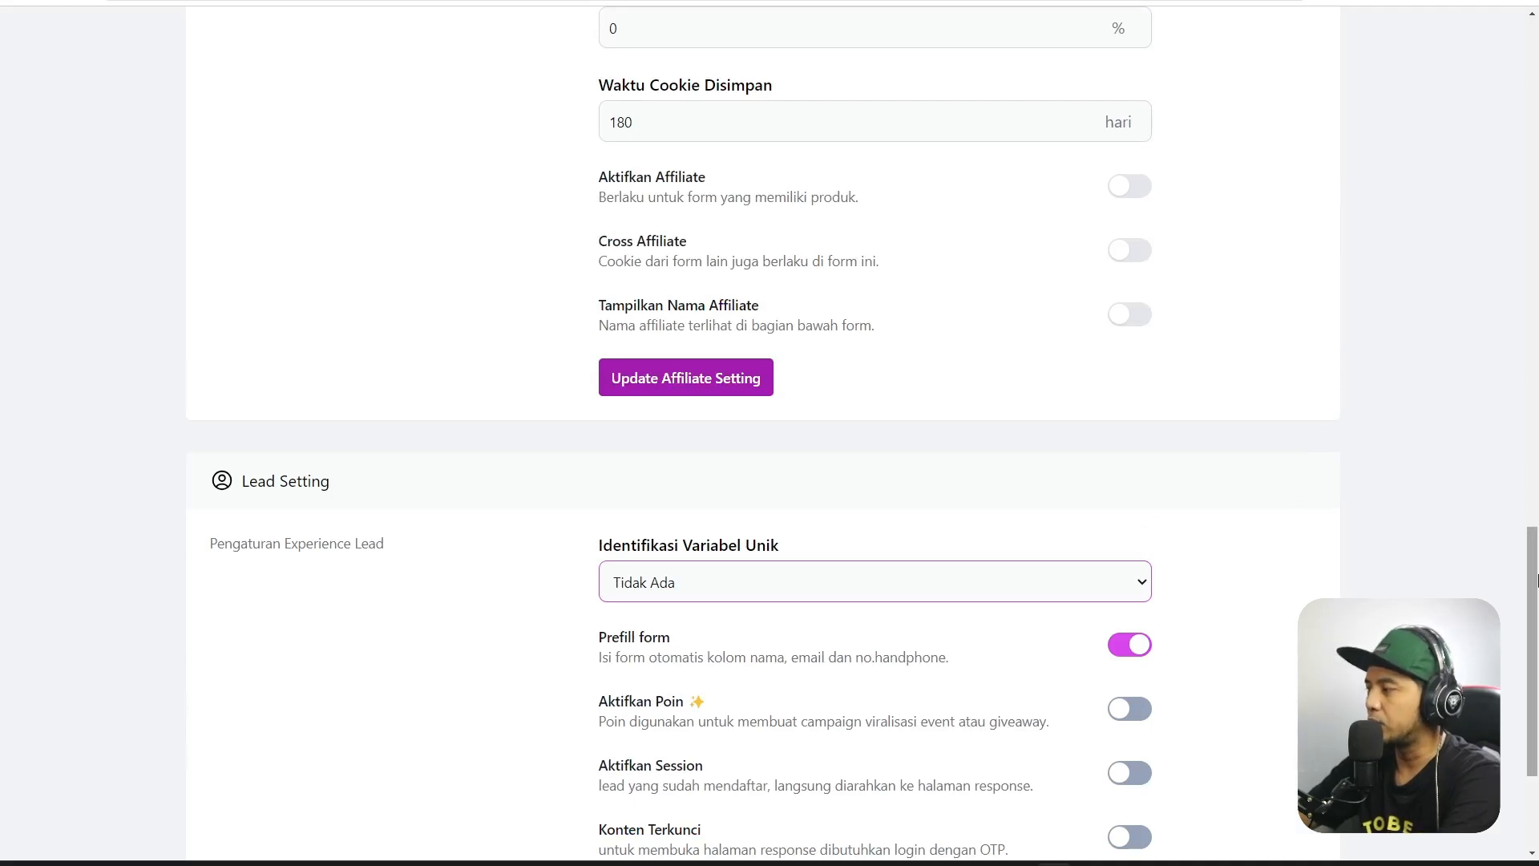
mouse_move(1534, 609)
left_mouse_down()
mouse_move(1538, 680)
mouse_move(1536, 133)
mouse_move(1522, 434)
left_mouse_up()
scroll(436, 589, "down", 9)
scroll(449, 629, "down", 1)
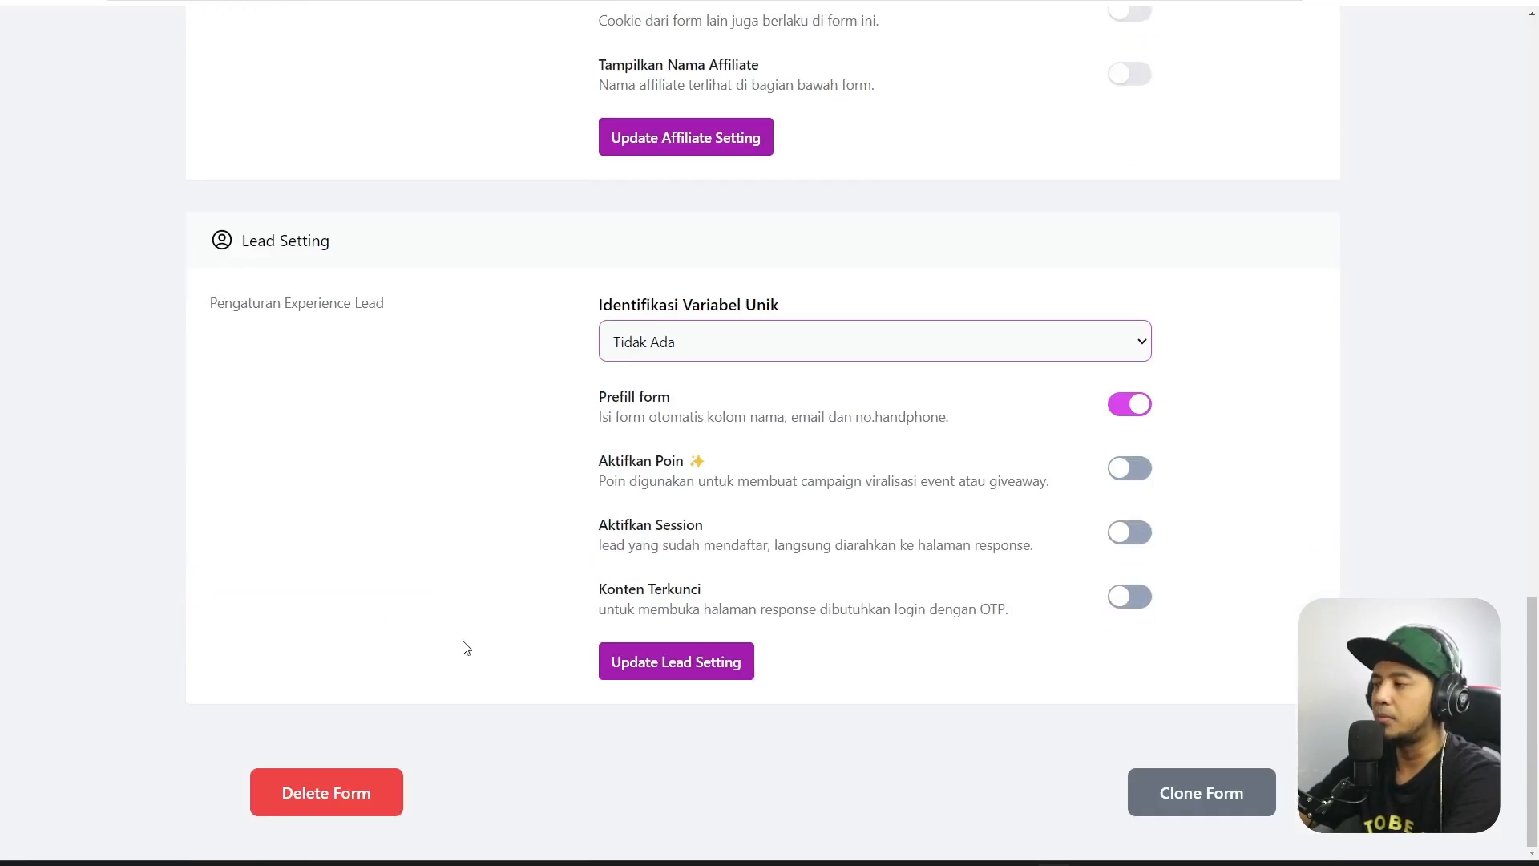
left_click_drag(1536, 808, 1536, 227)
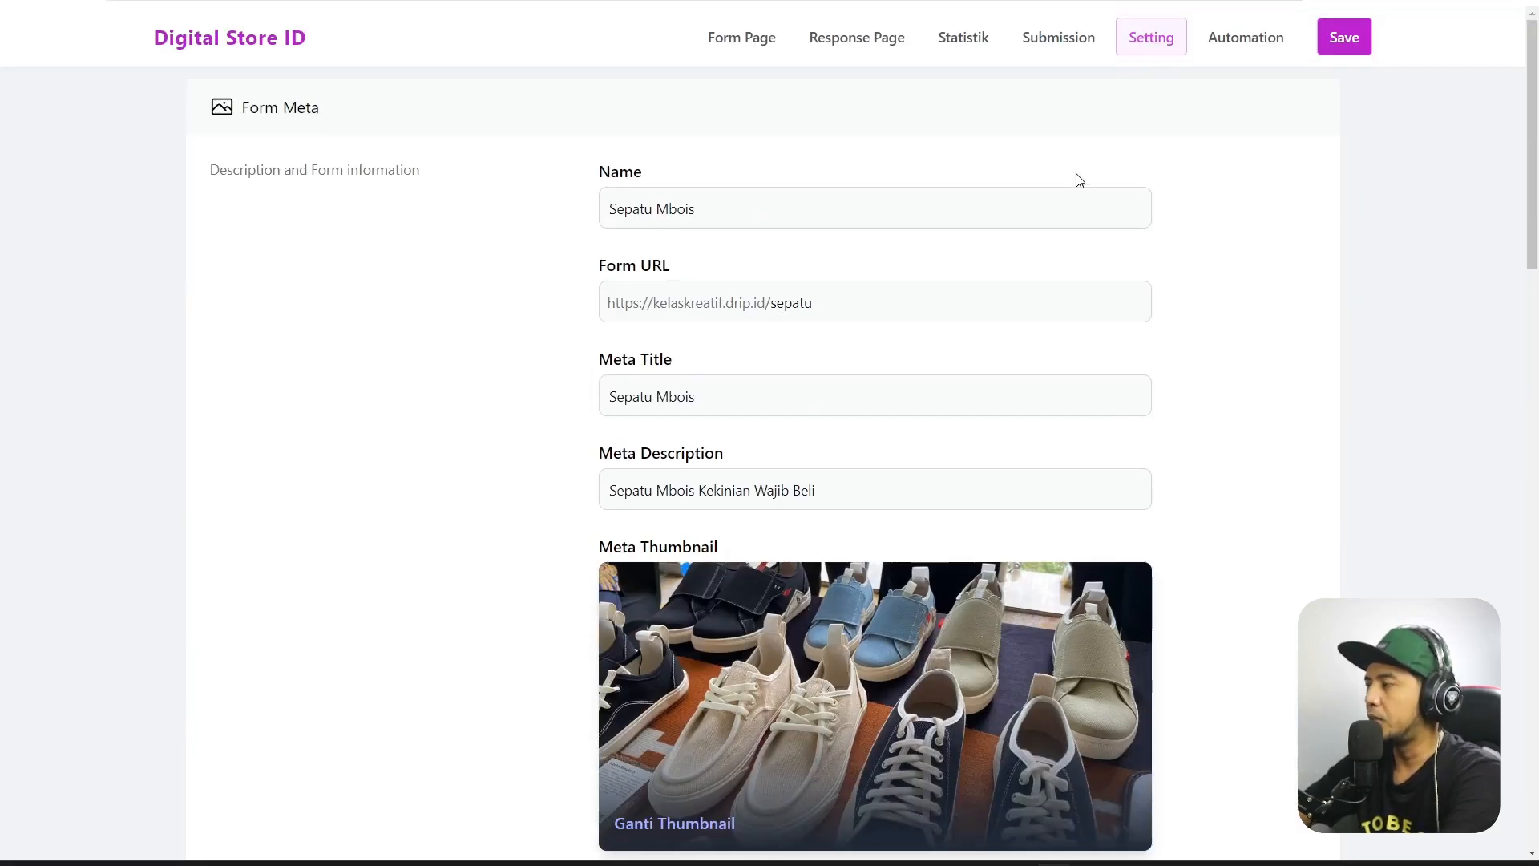
Save the Sepatu Mbois form, then bring up its WhatsApp automation settings.
left_click(1346, 40)
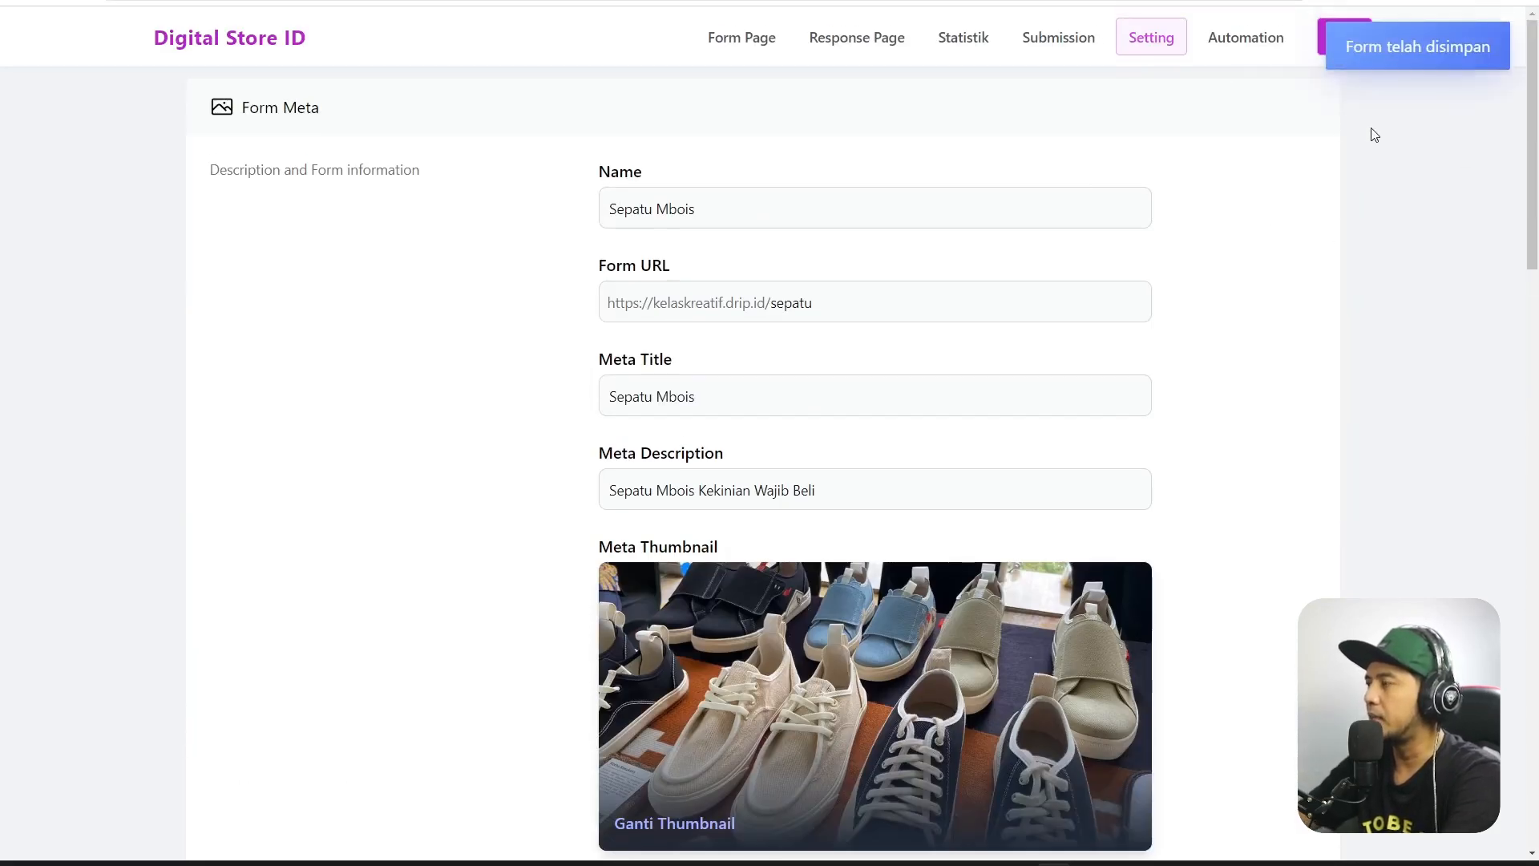
left_click(1249, 46)
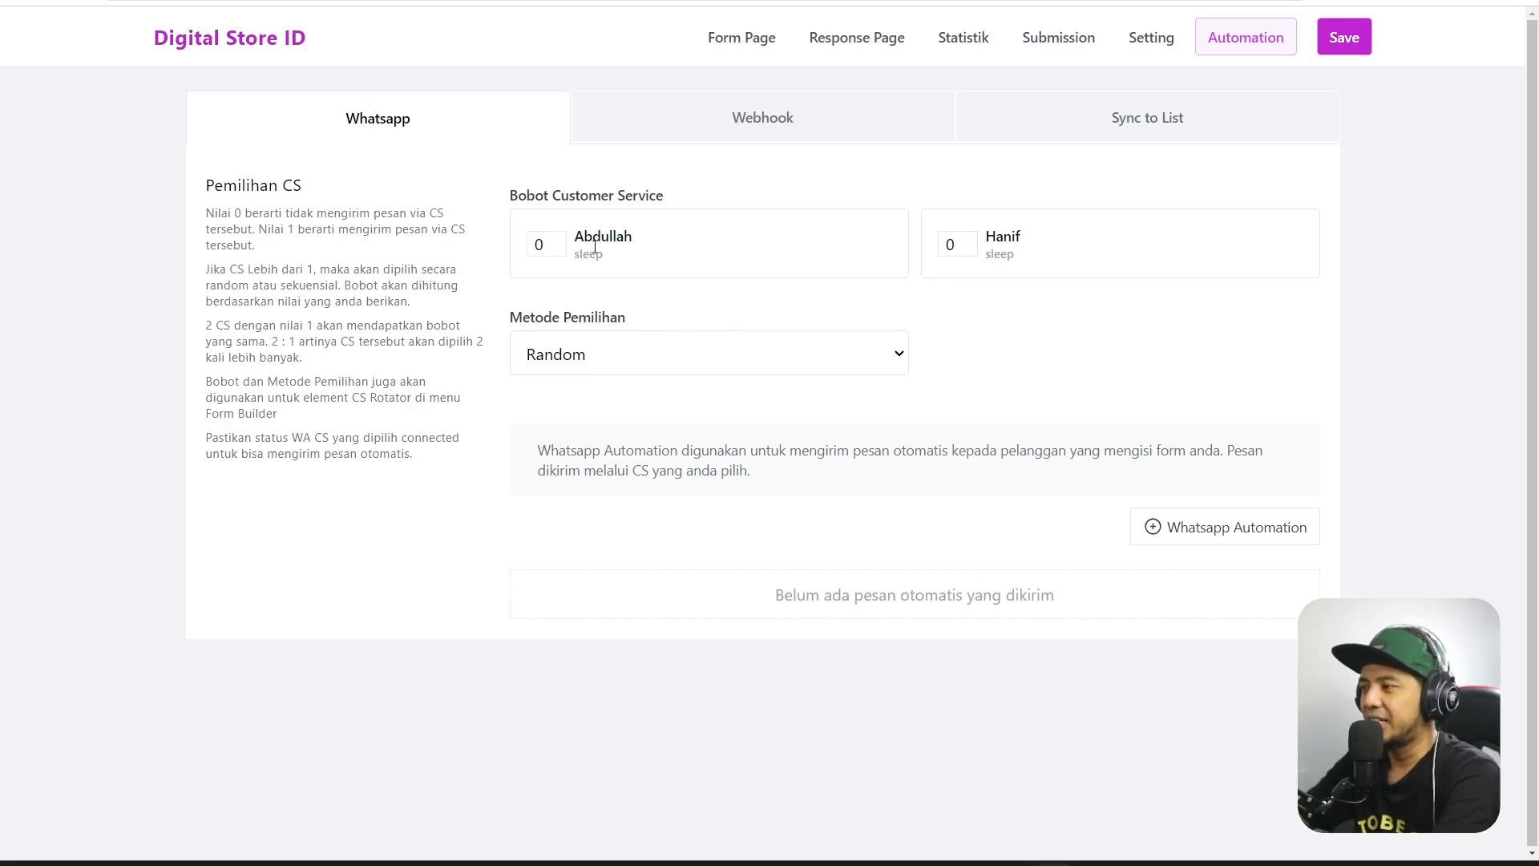
Leave the customer-service selection method (Metode Pemilihan) on Random.
left_click(832, 370)
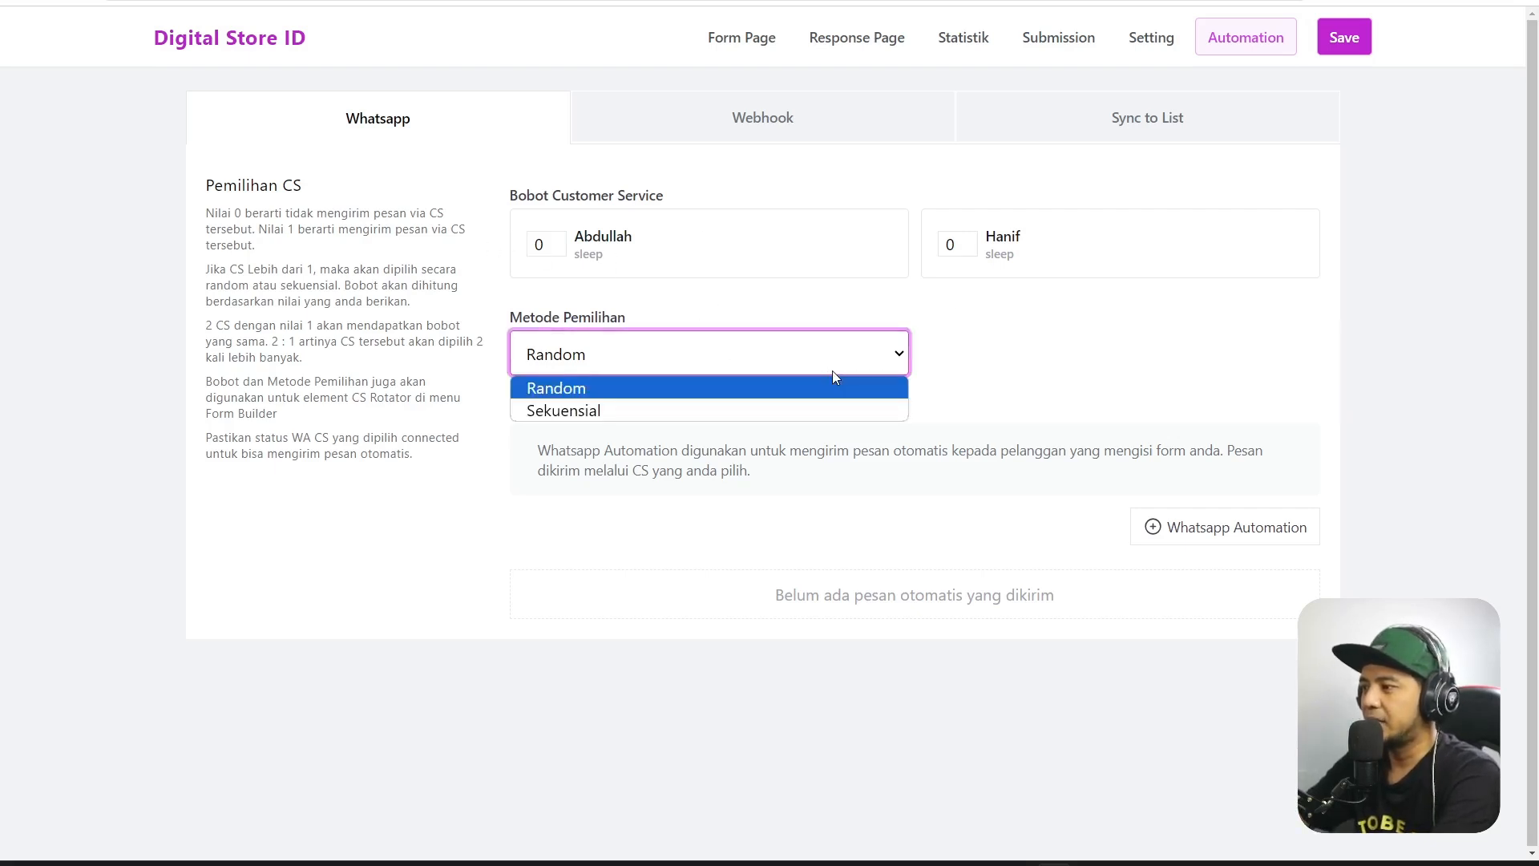
left_click(962, 356)
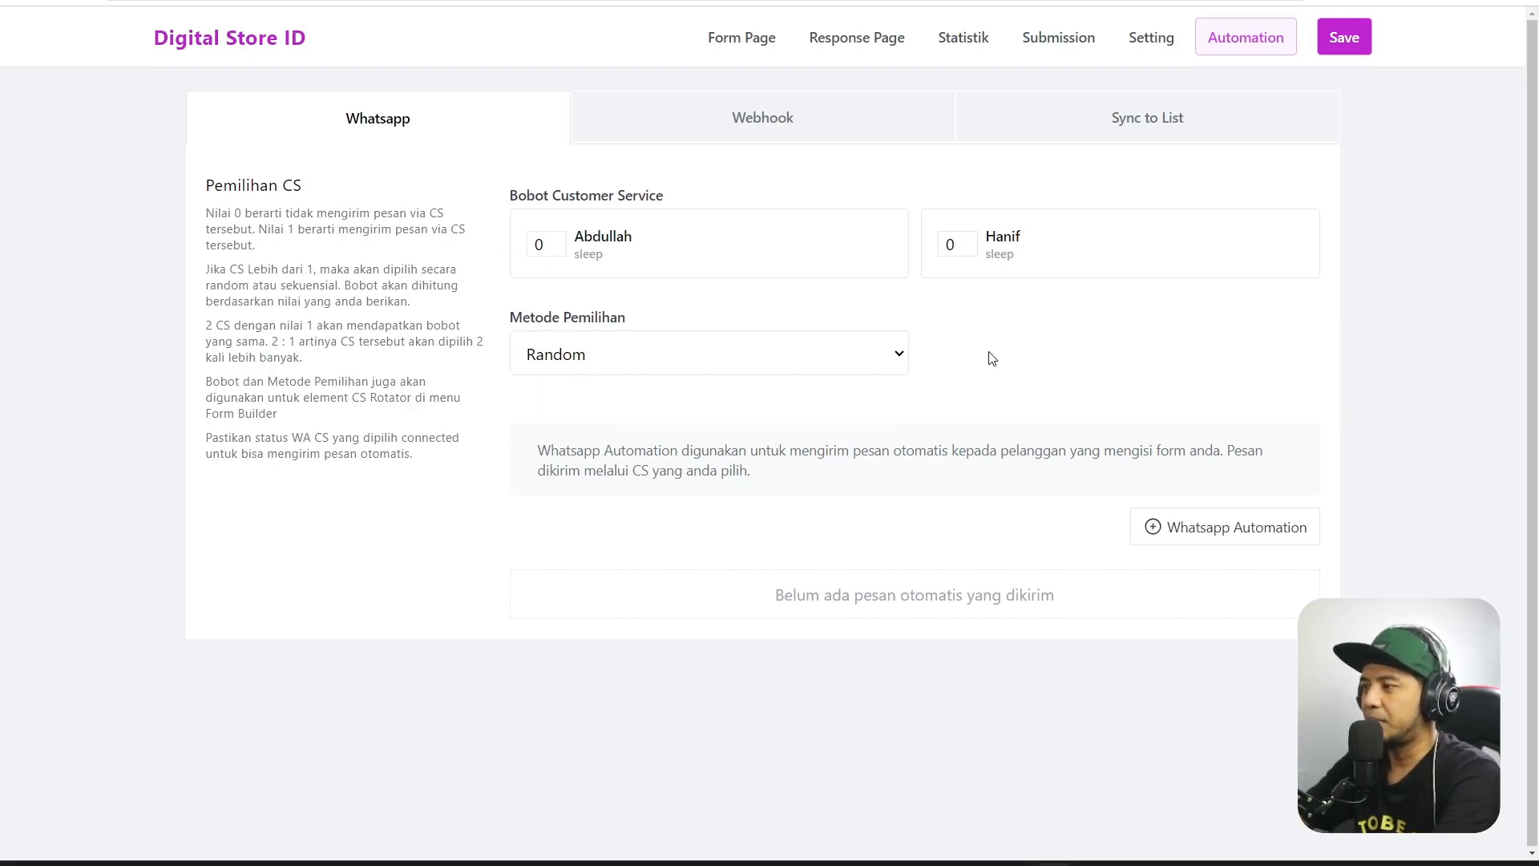
left_click(805, 360)
left_click(958, 386)
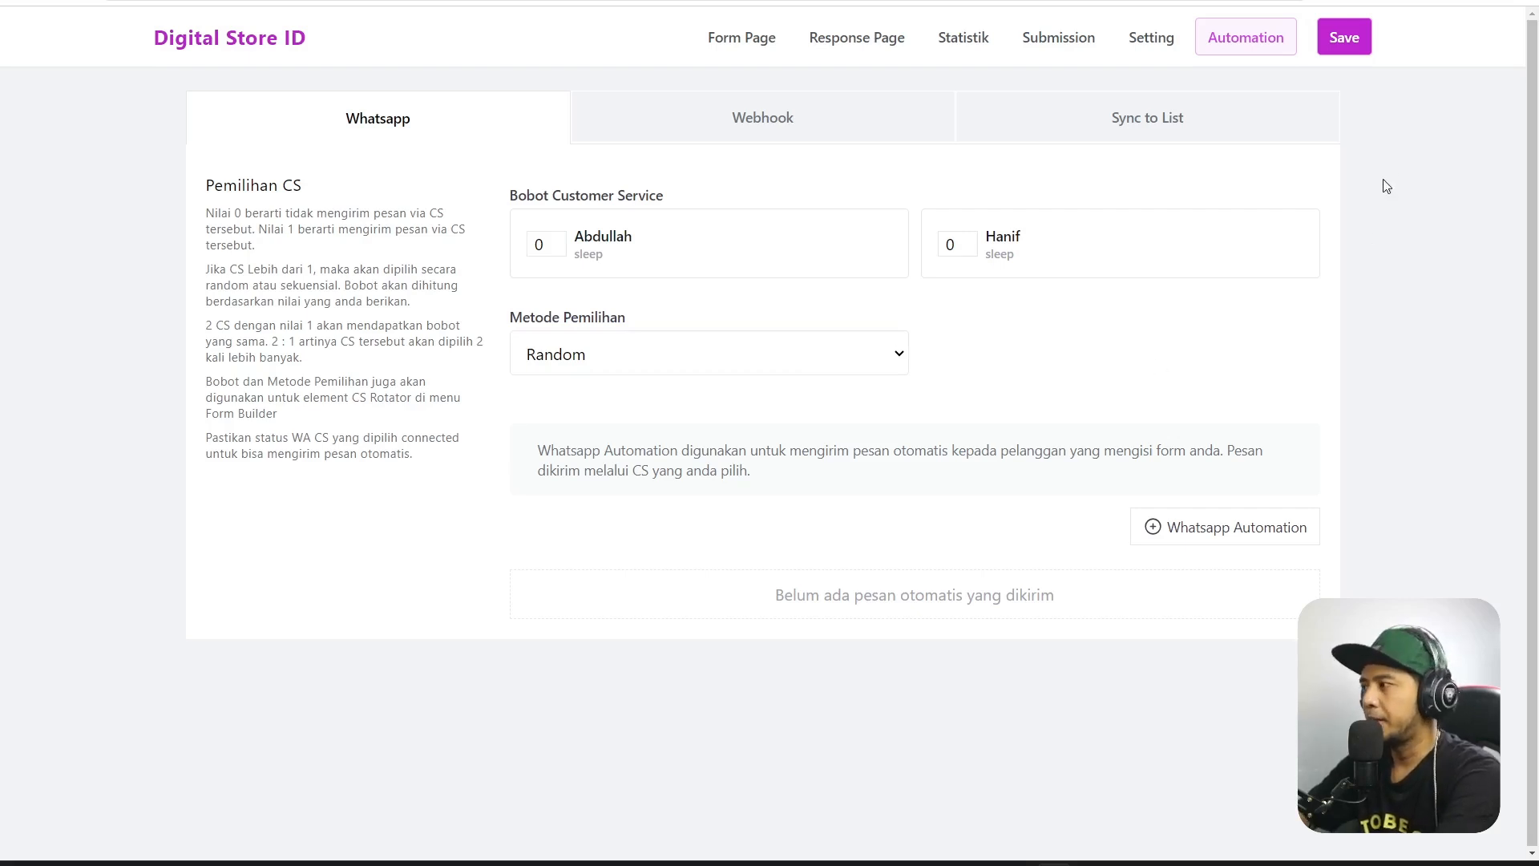
Look over the Webhook and Sync to List tabs, then save from the WhatsApp settings.
left_click(882, 130)
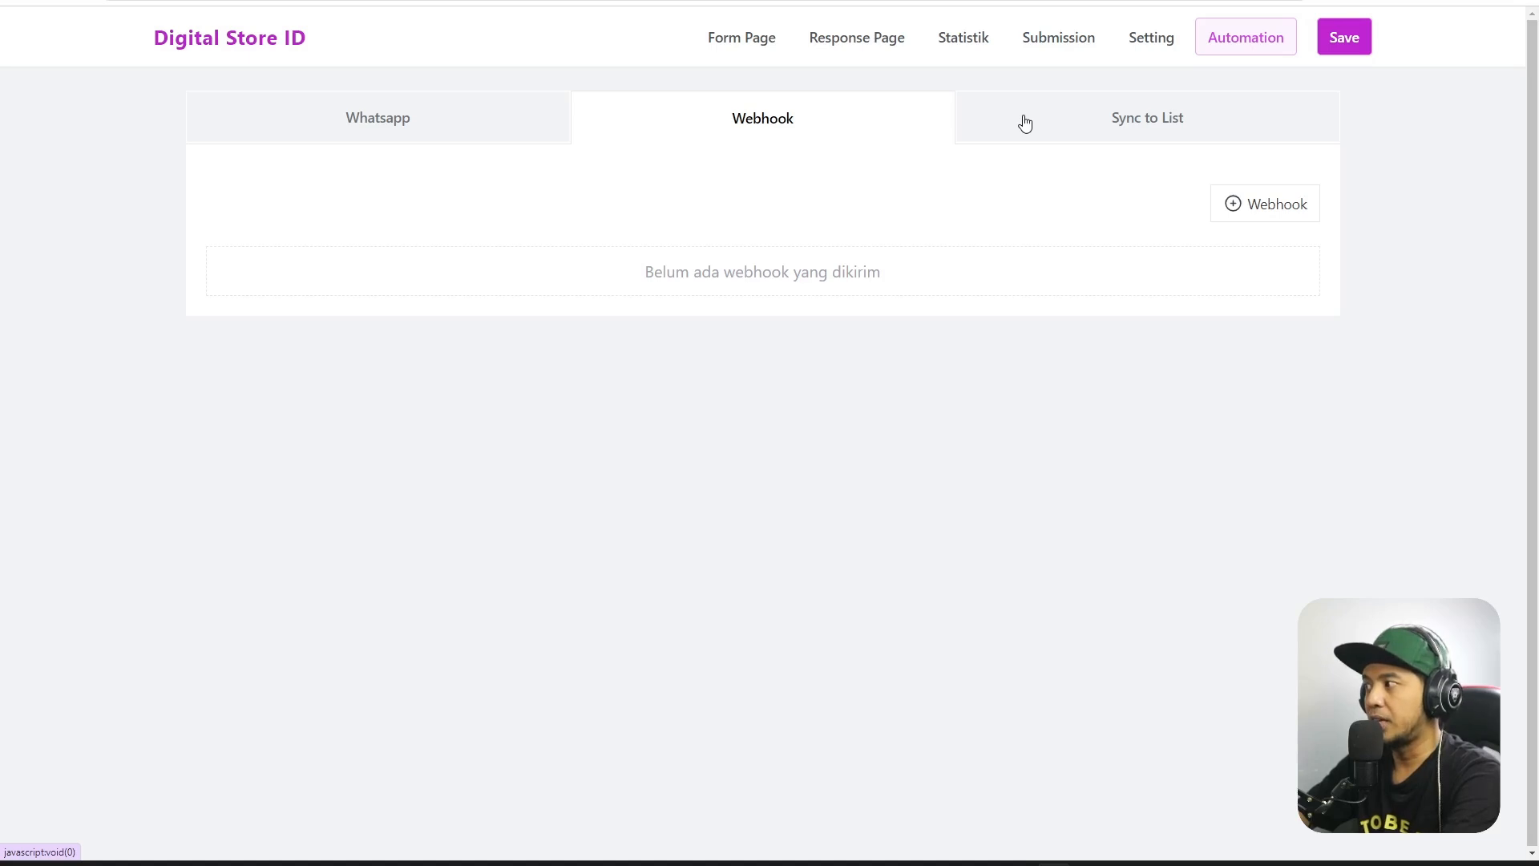
left_click(1025, 124)
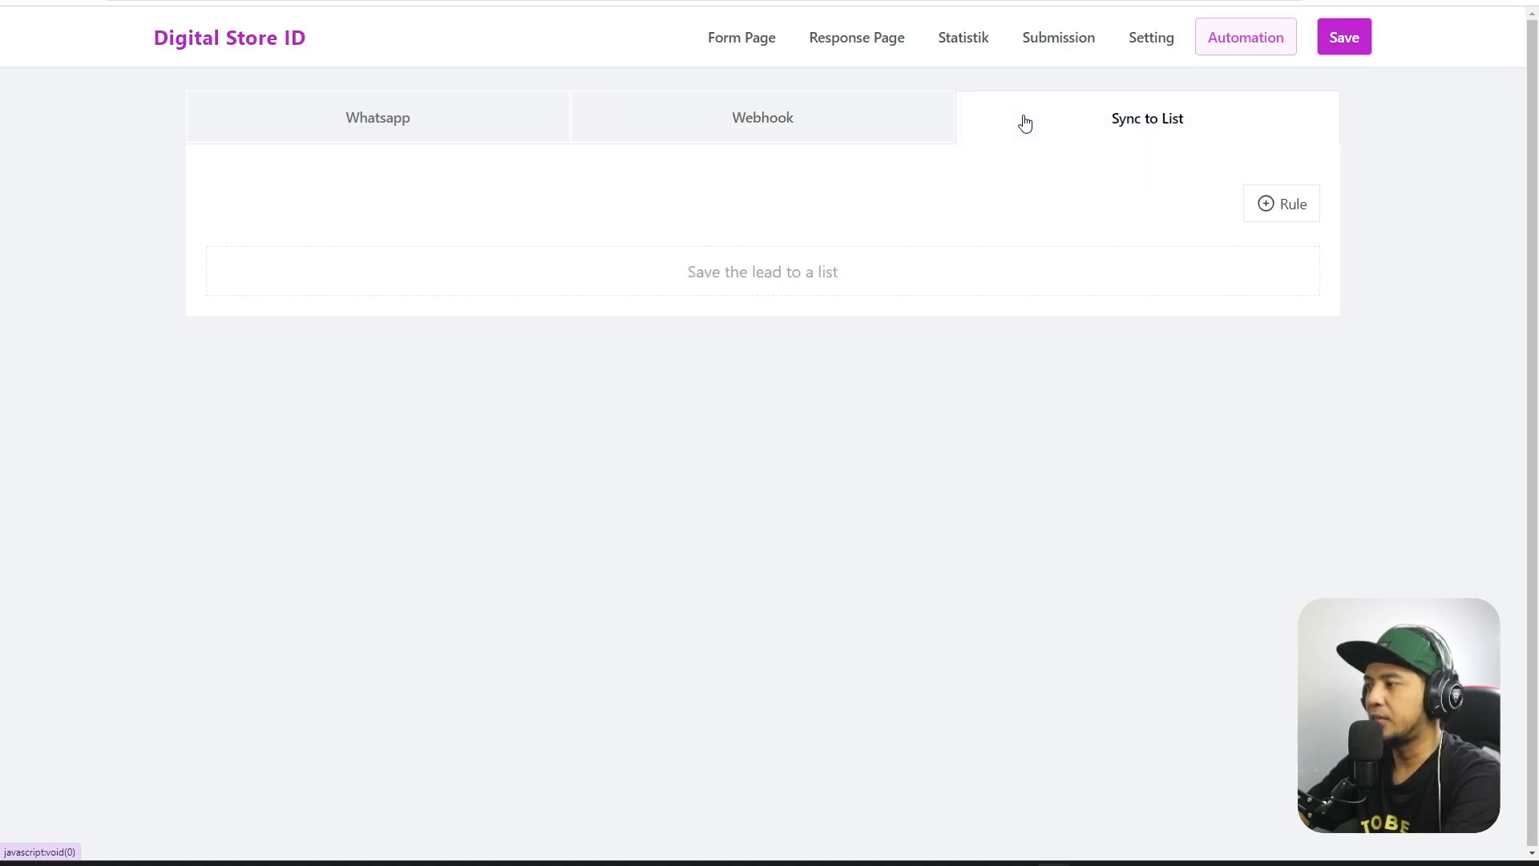
left_click(443, 126)
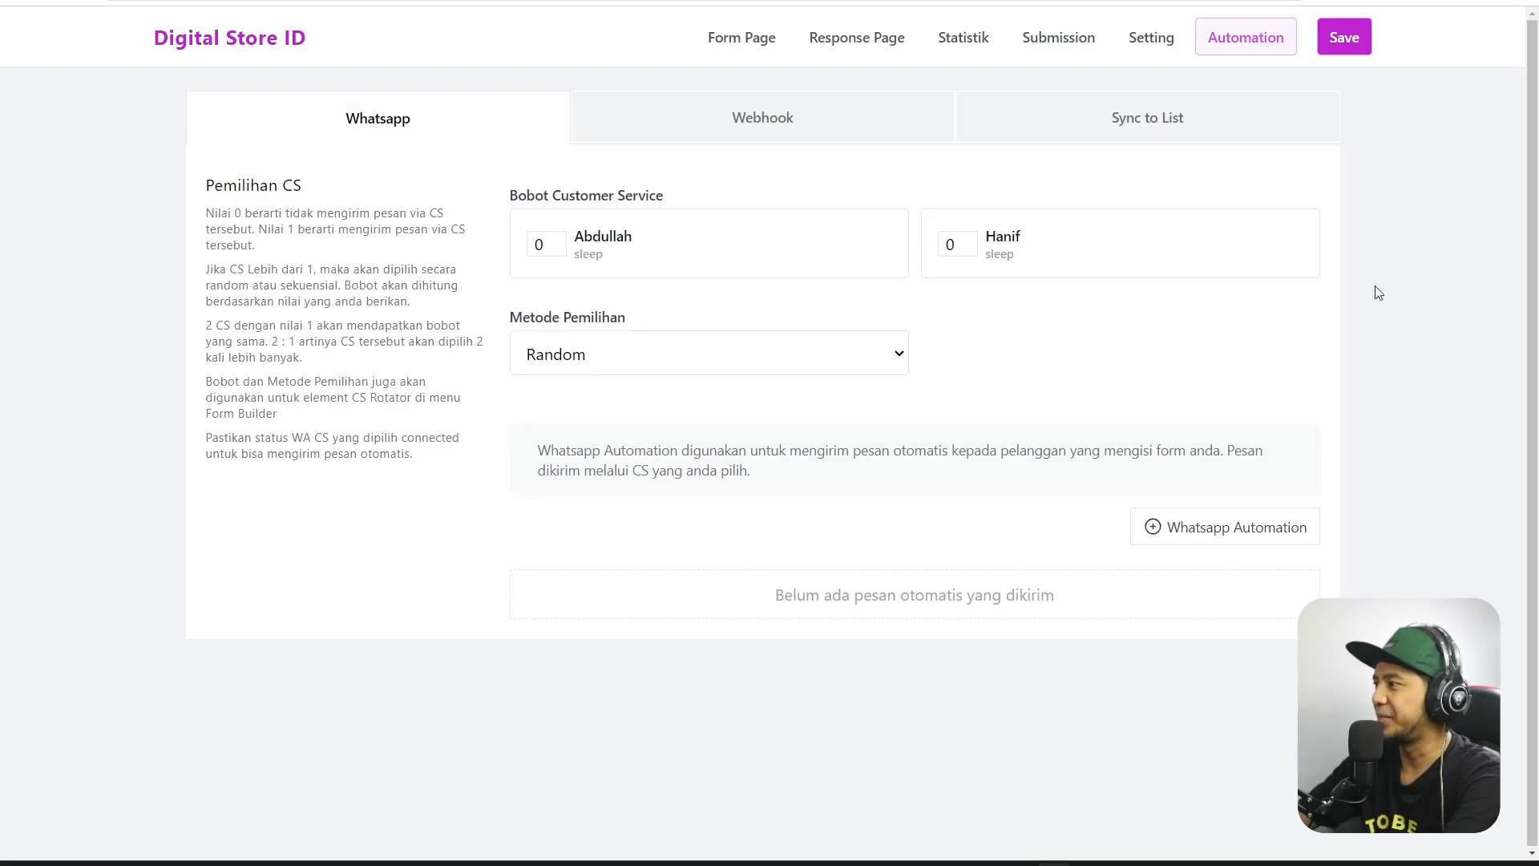
left_click(1328, 47)
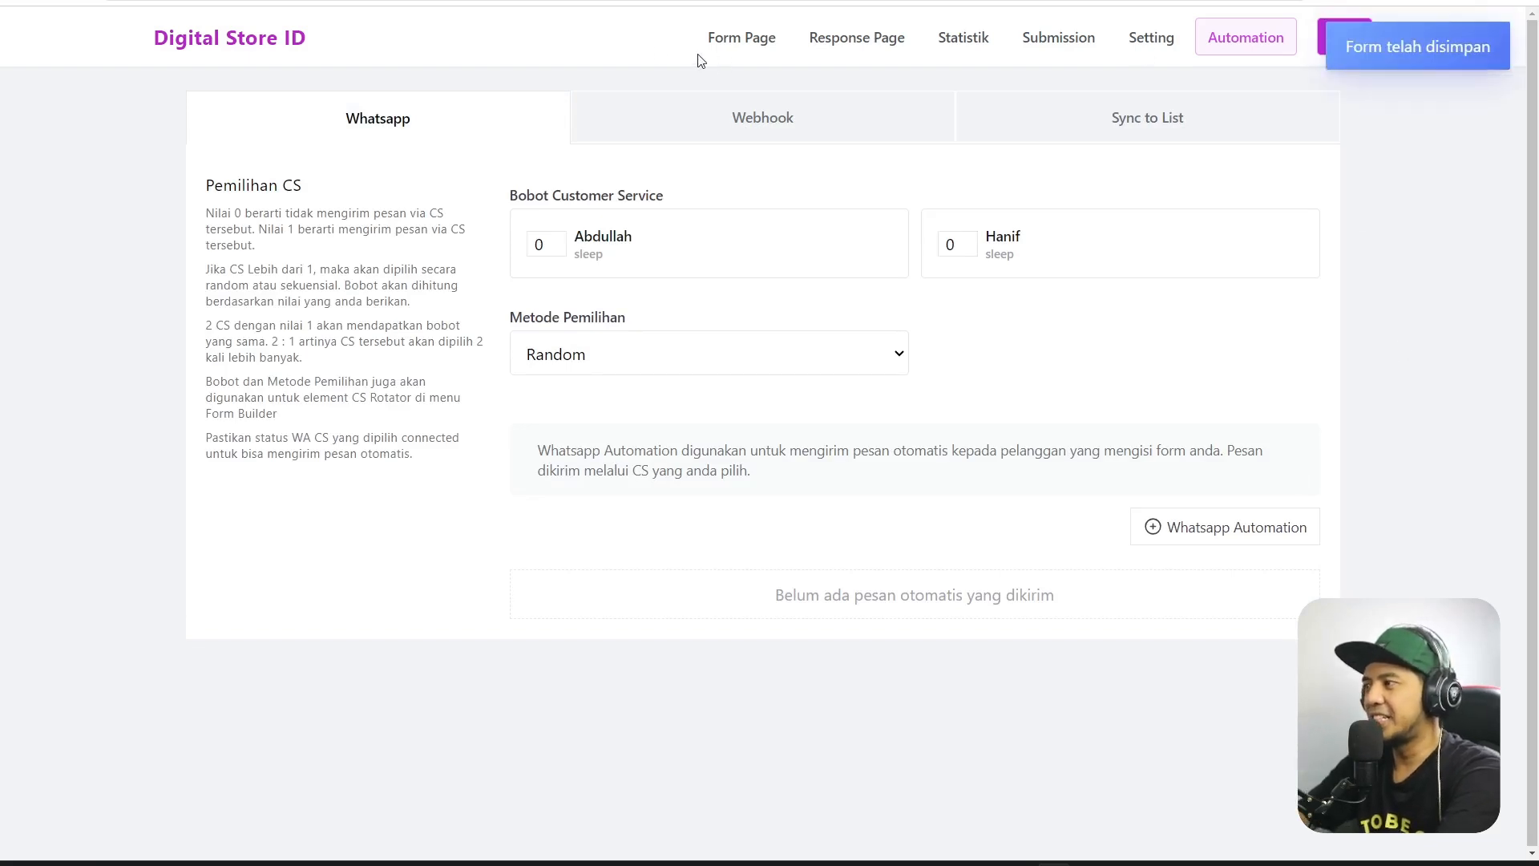
Return to the forms list, reopen Sepatu Mbois, and follow its public form link.
left_click(299, 43)
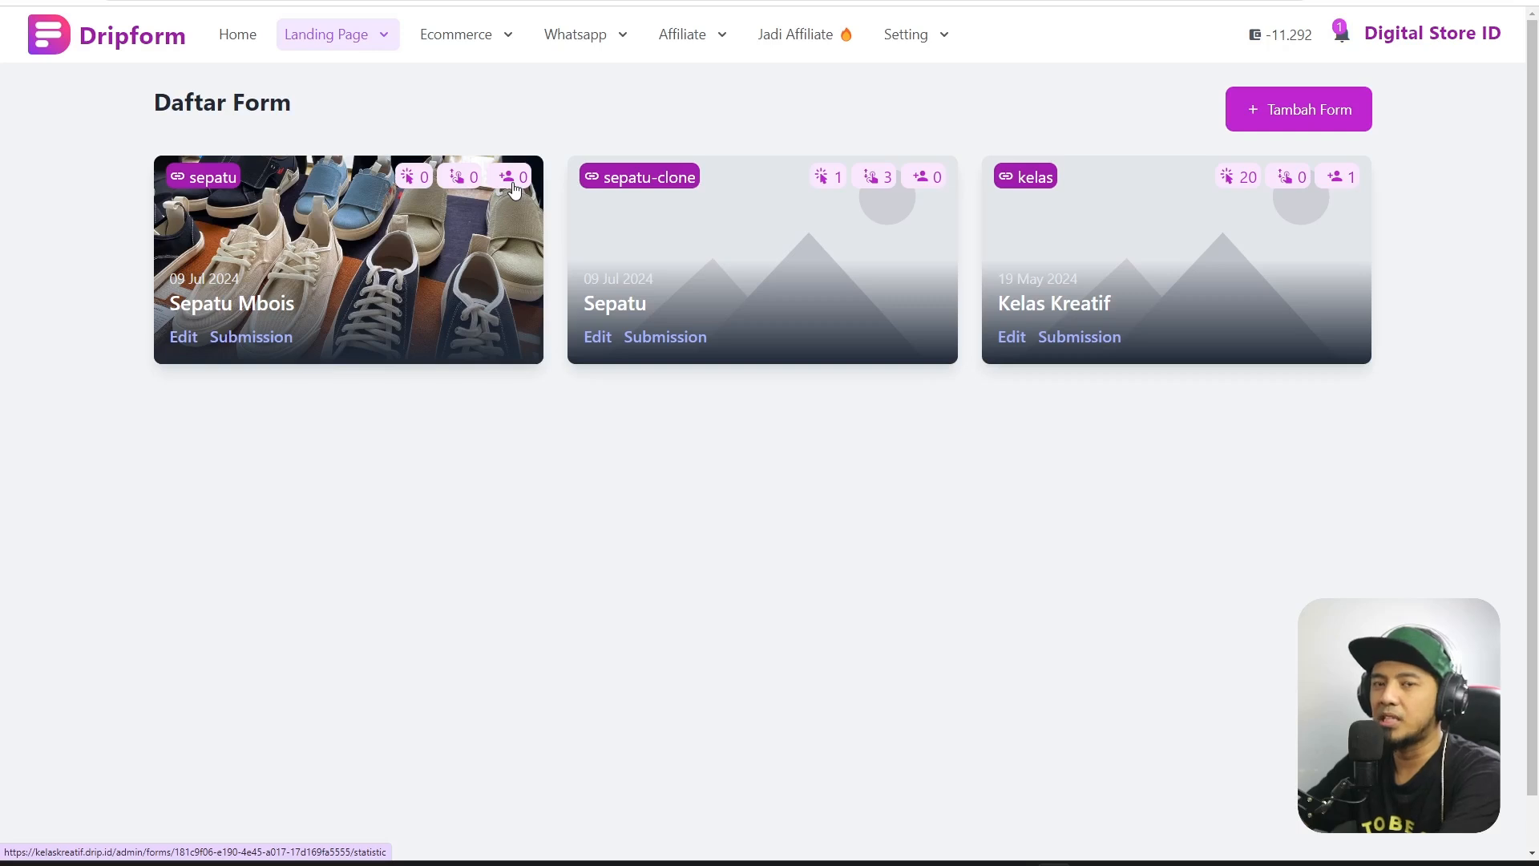
left_click(193, 346)
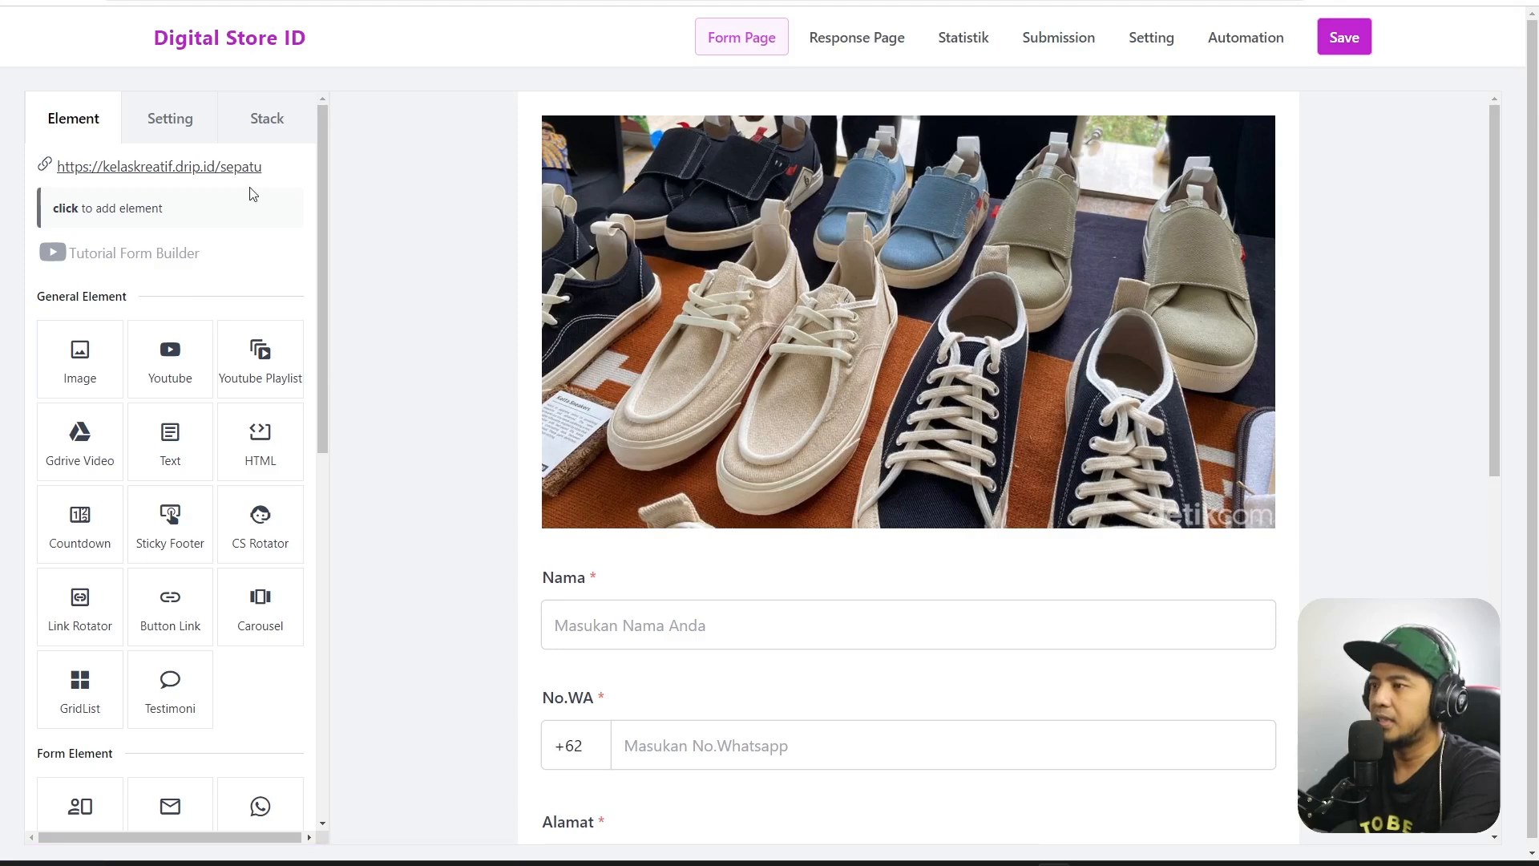
left_click(159, 167)
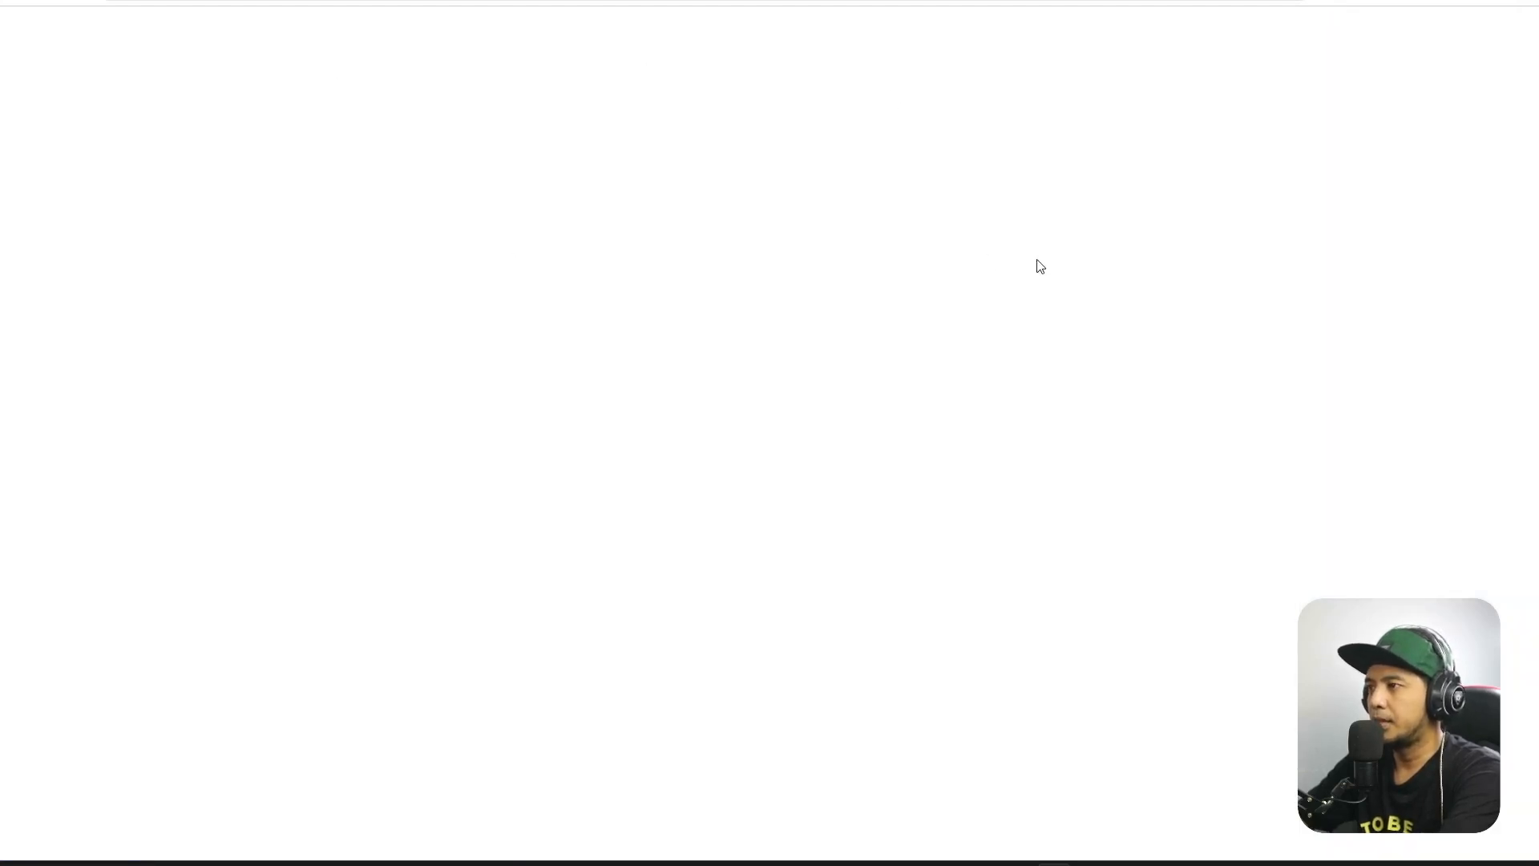
Enter the buyer's name, WhatsApp number and delivery address on the live order form.
scroll(1041, 257, "down", 6)
scroll(1152, 285, "down", 2)
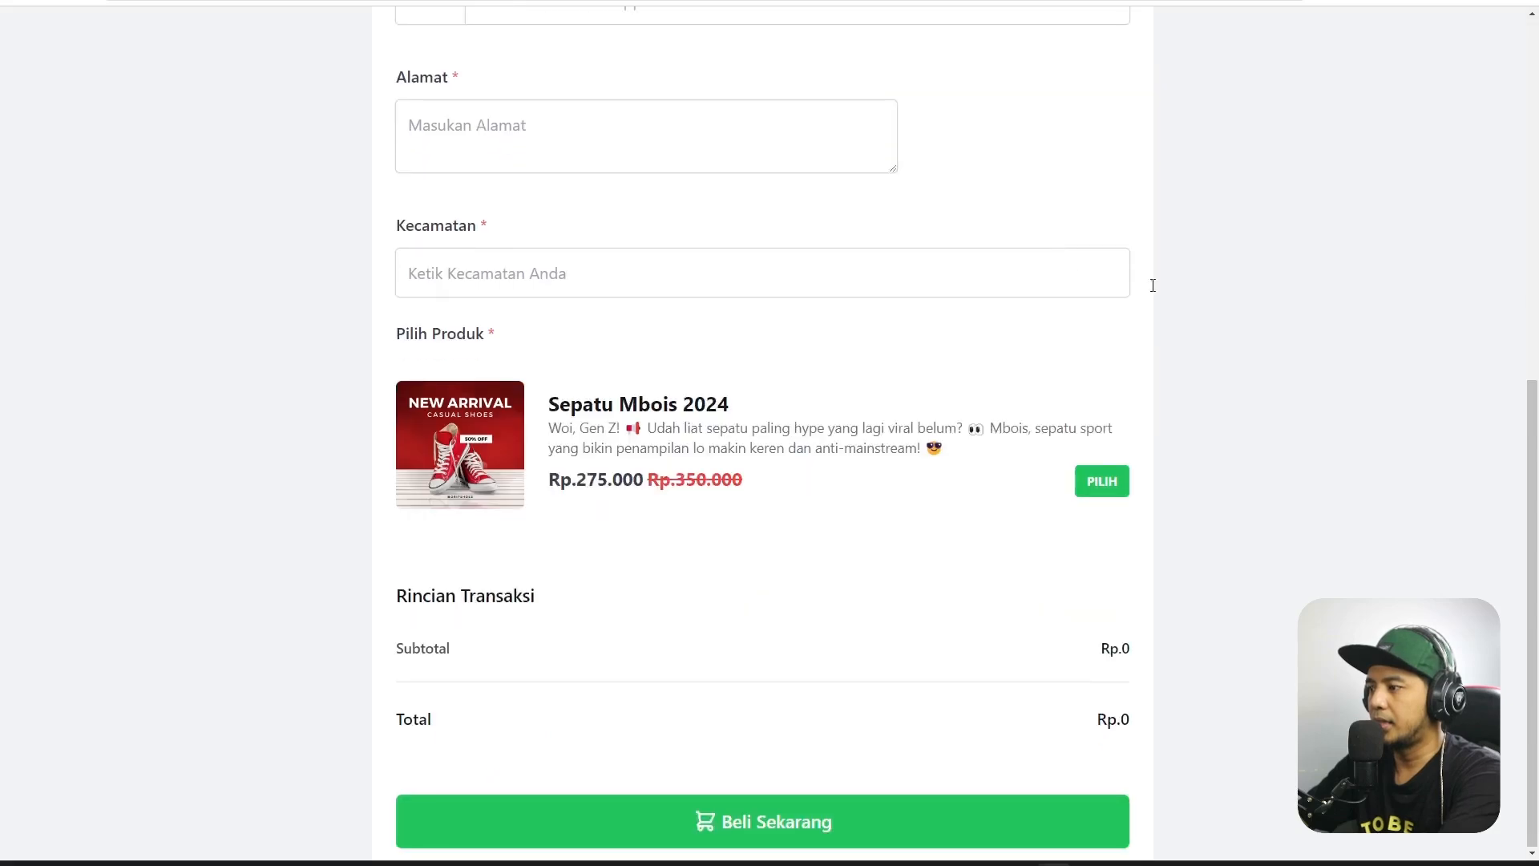
scroll(1362, 469, "up", 8)
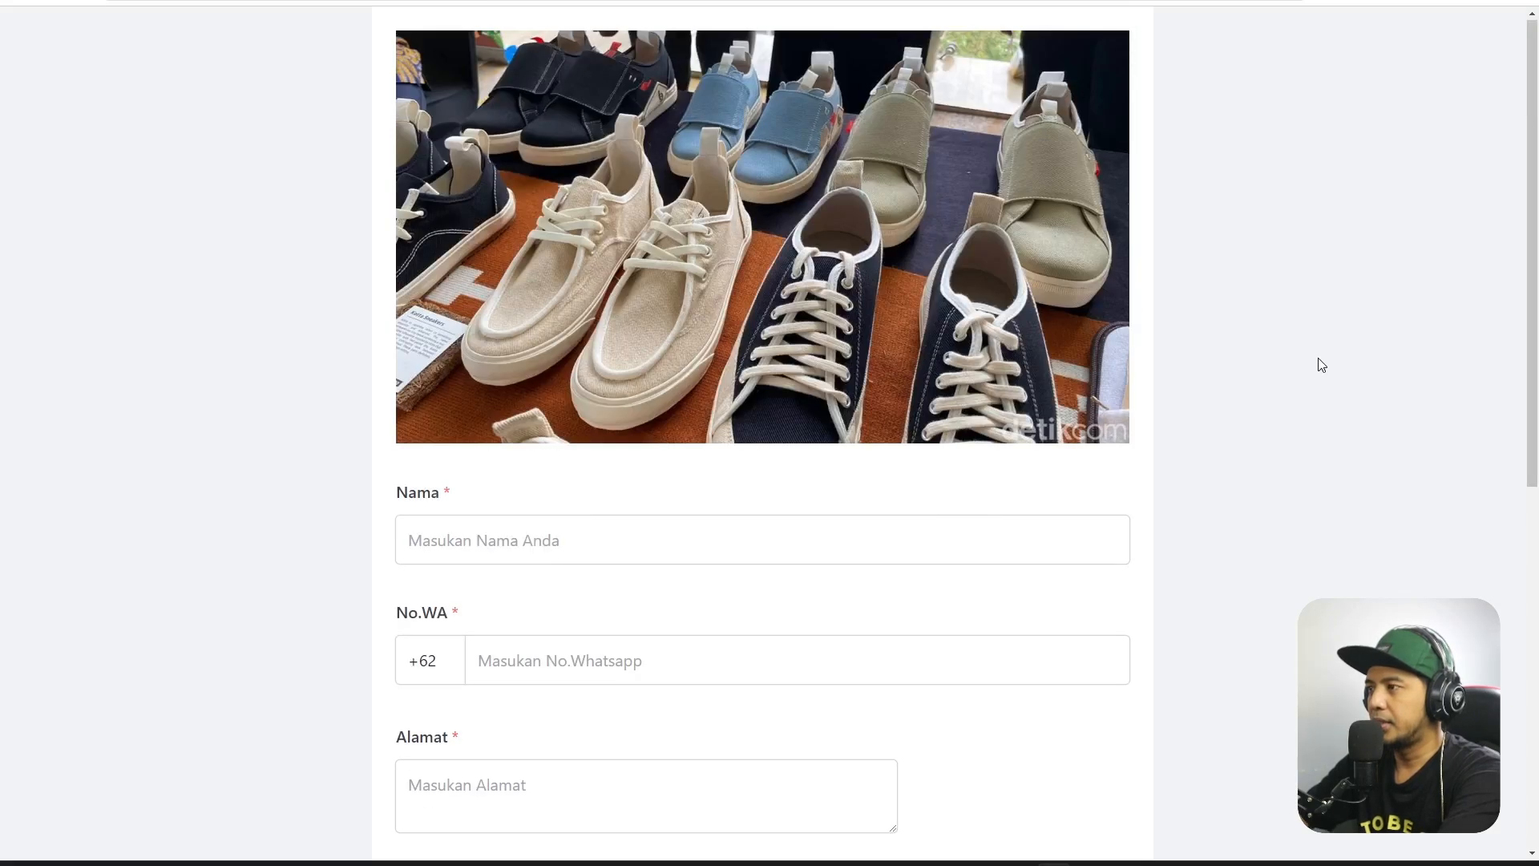
scroll(1325, 360, "down", 8)
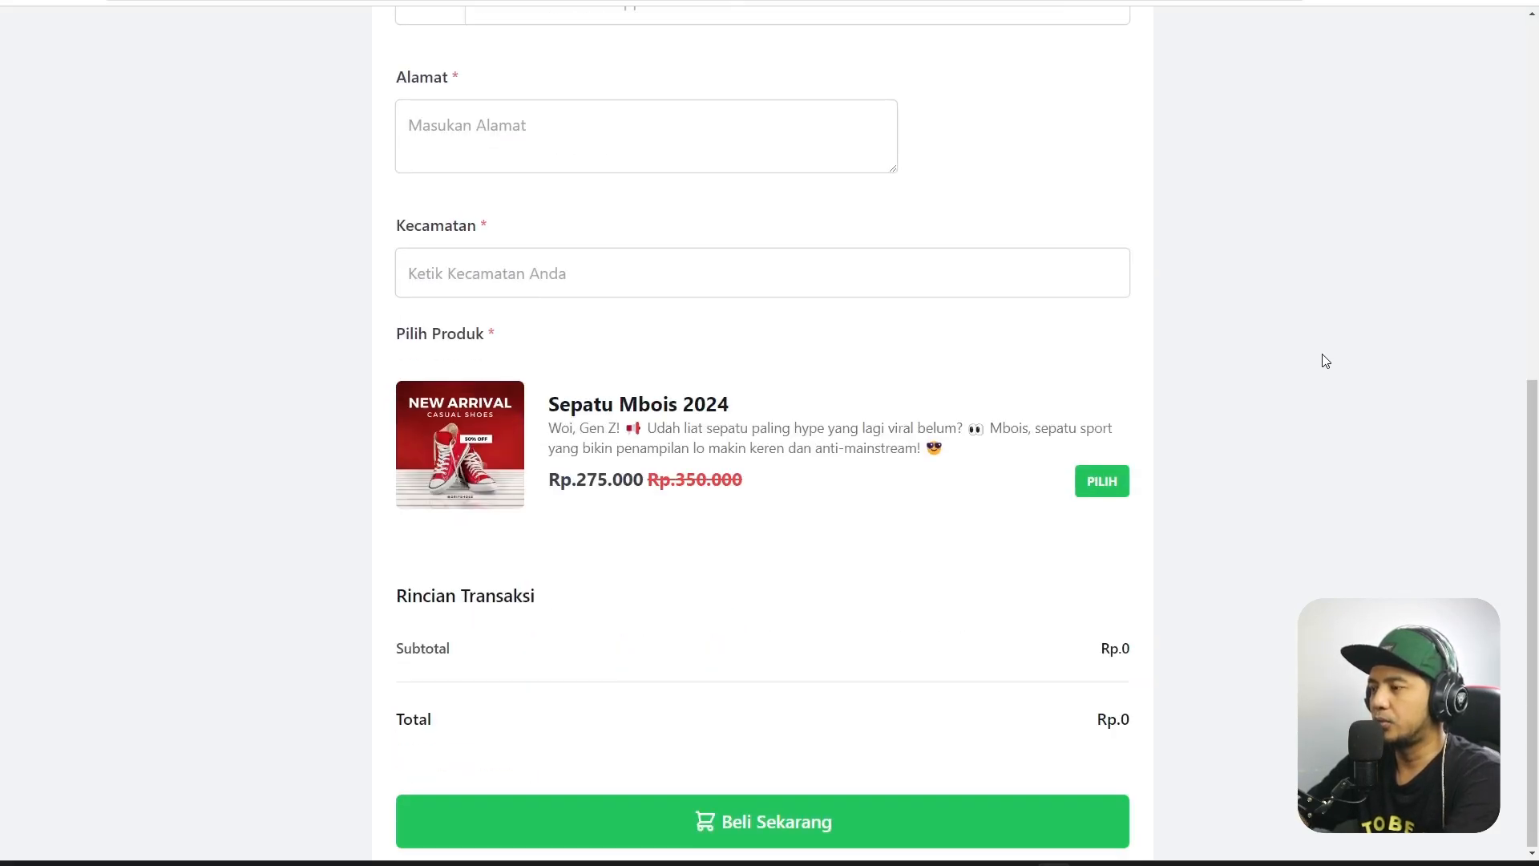
scroll(1299, 413, "up", 8)
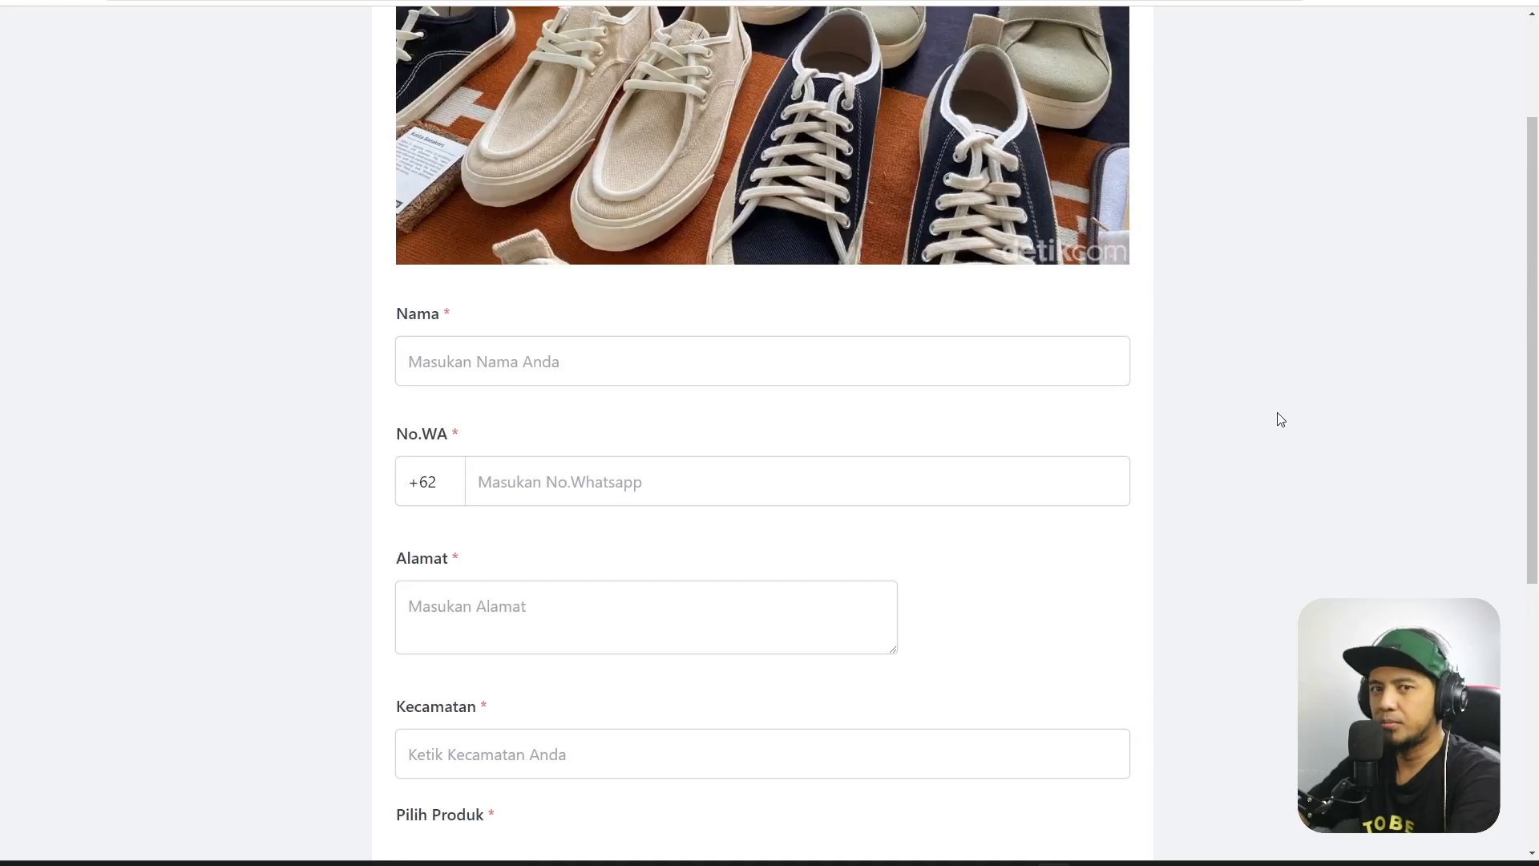
left_click(483, 537)
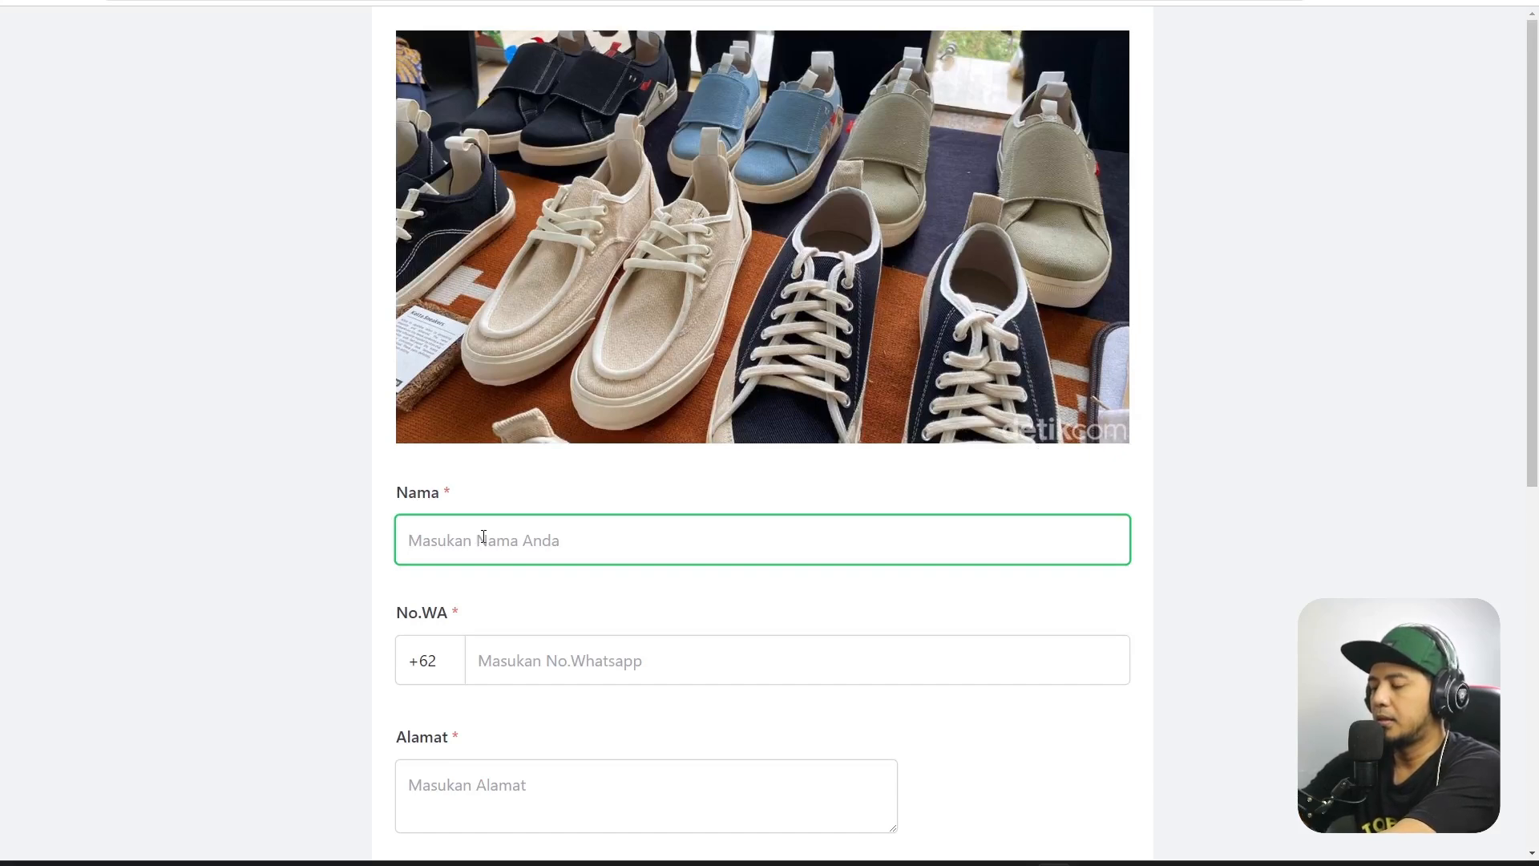
type("Den")
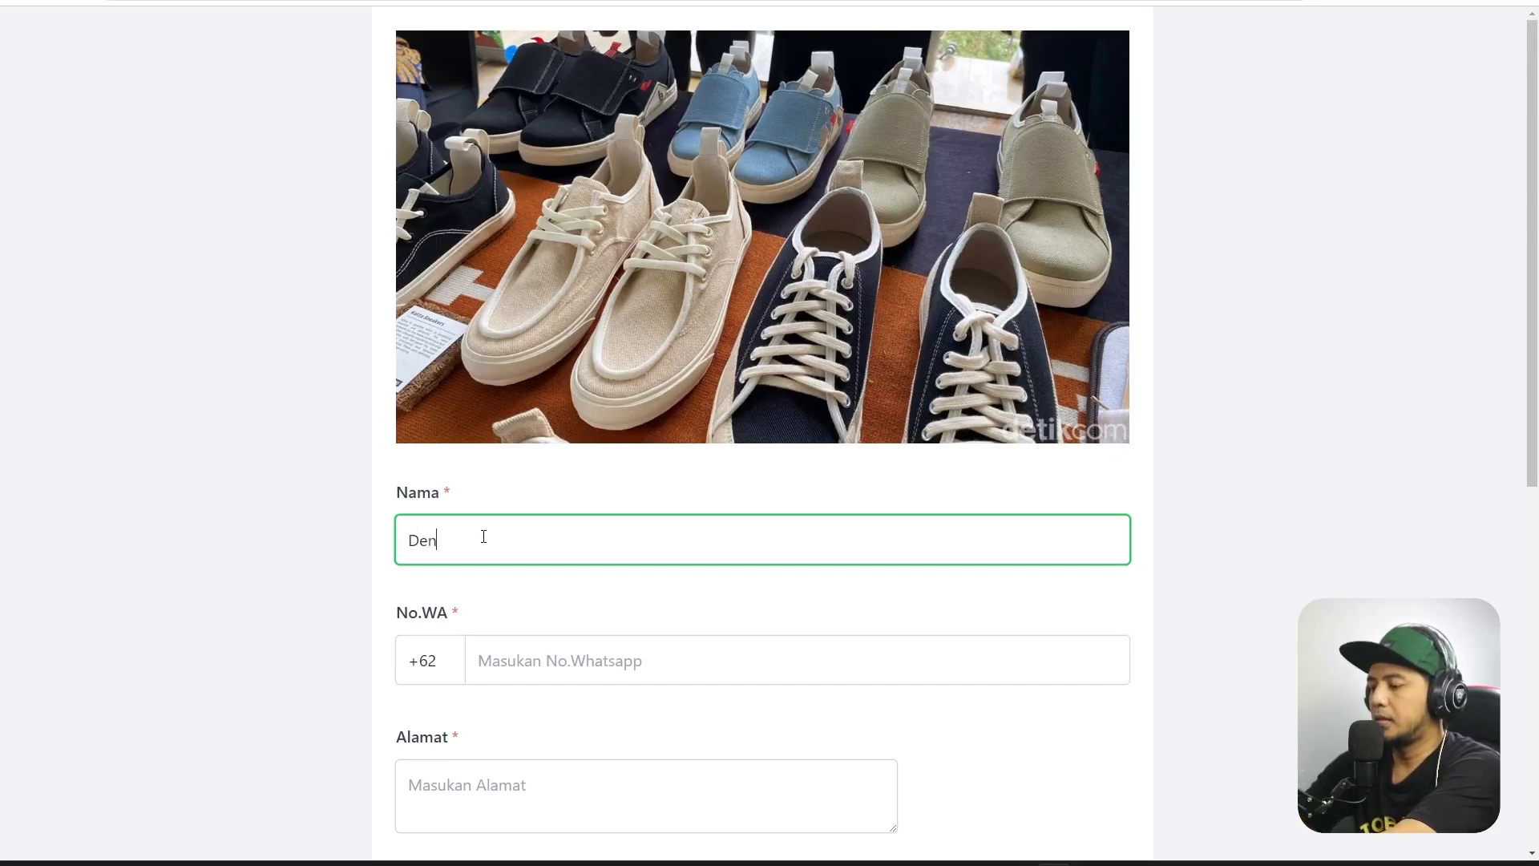
type(" Bagus")
scroll(645, 549, "down", 4)
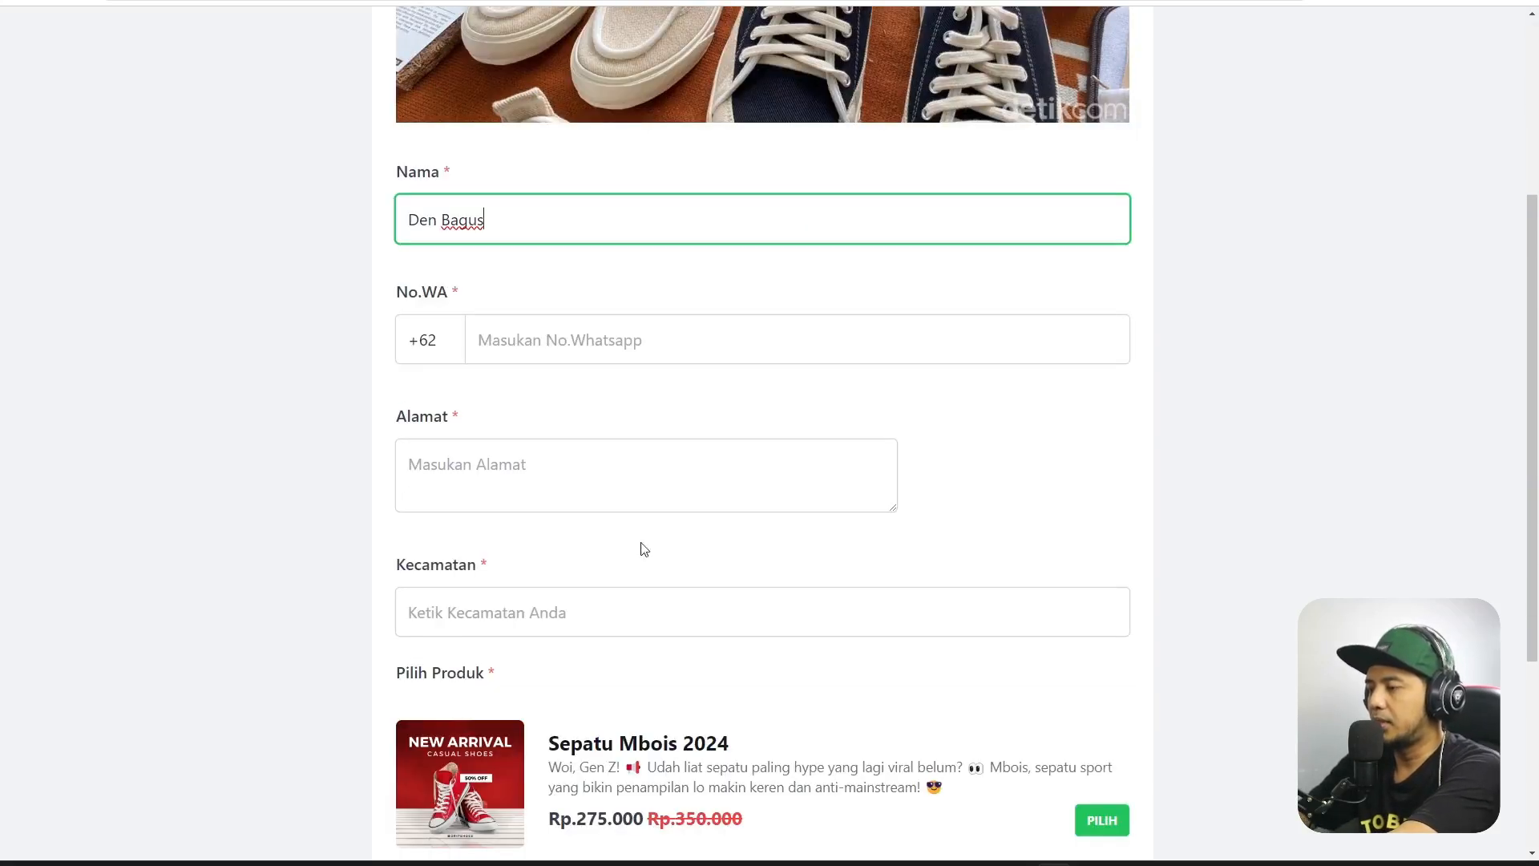
left_click(652, 350)
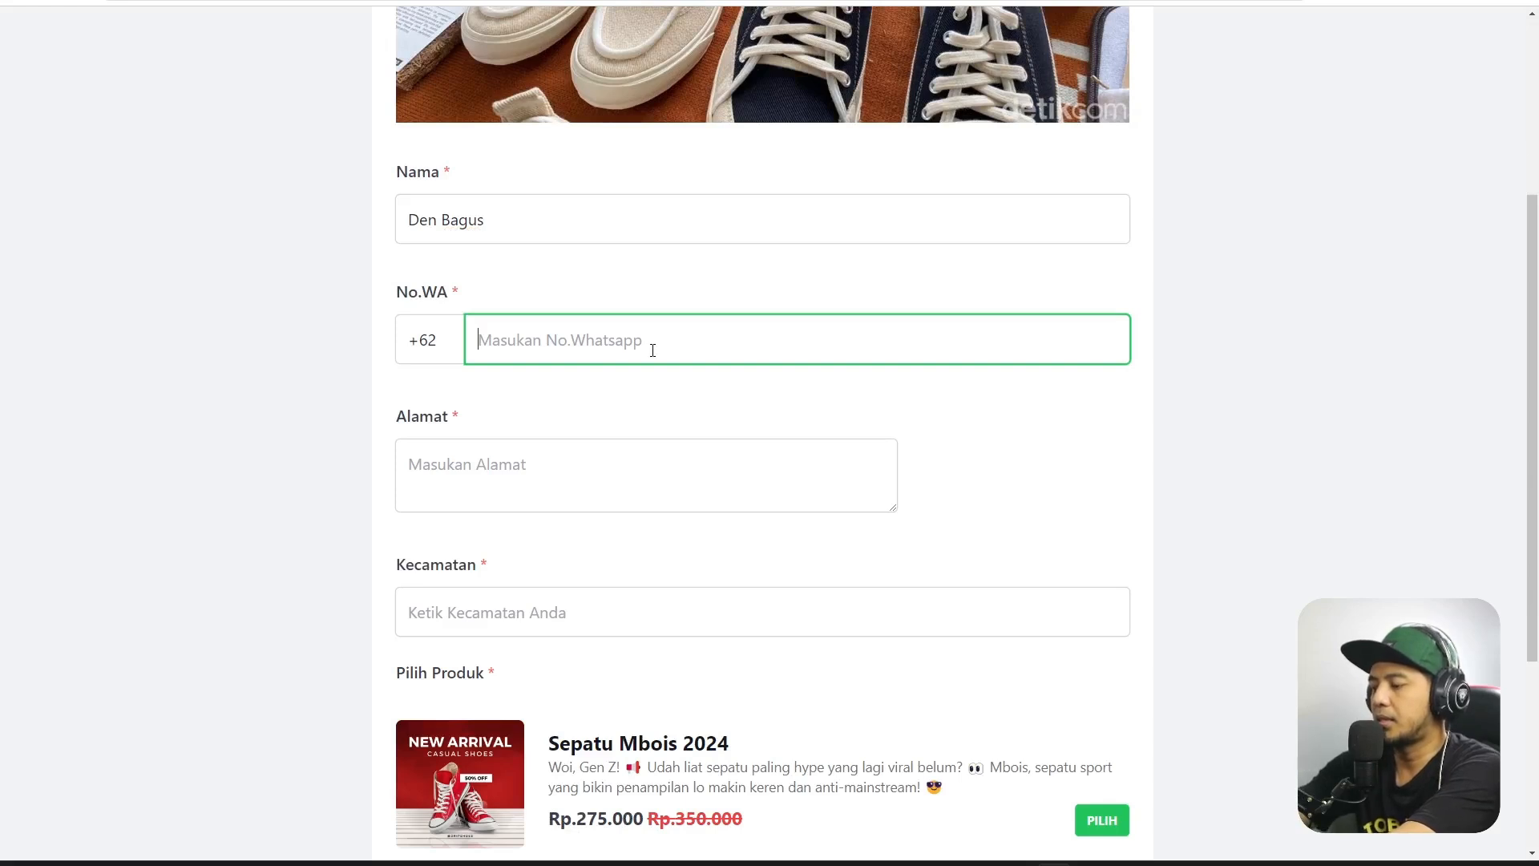
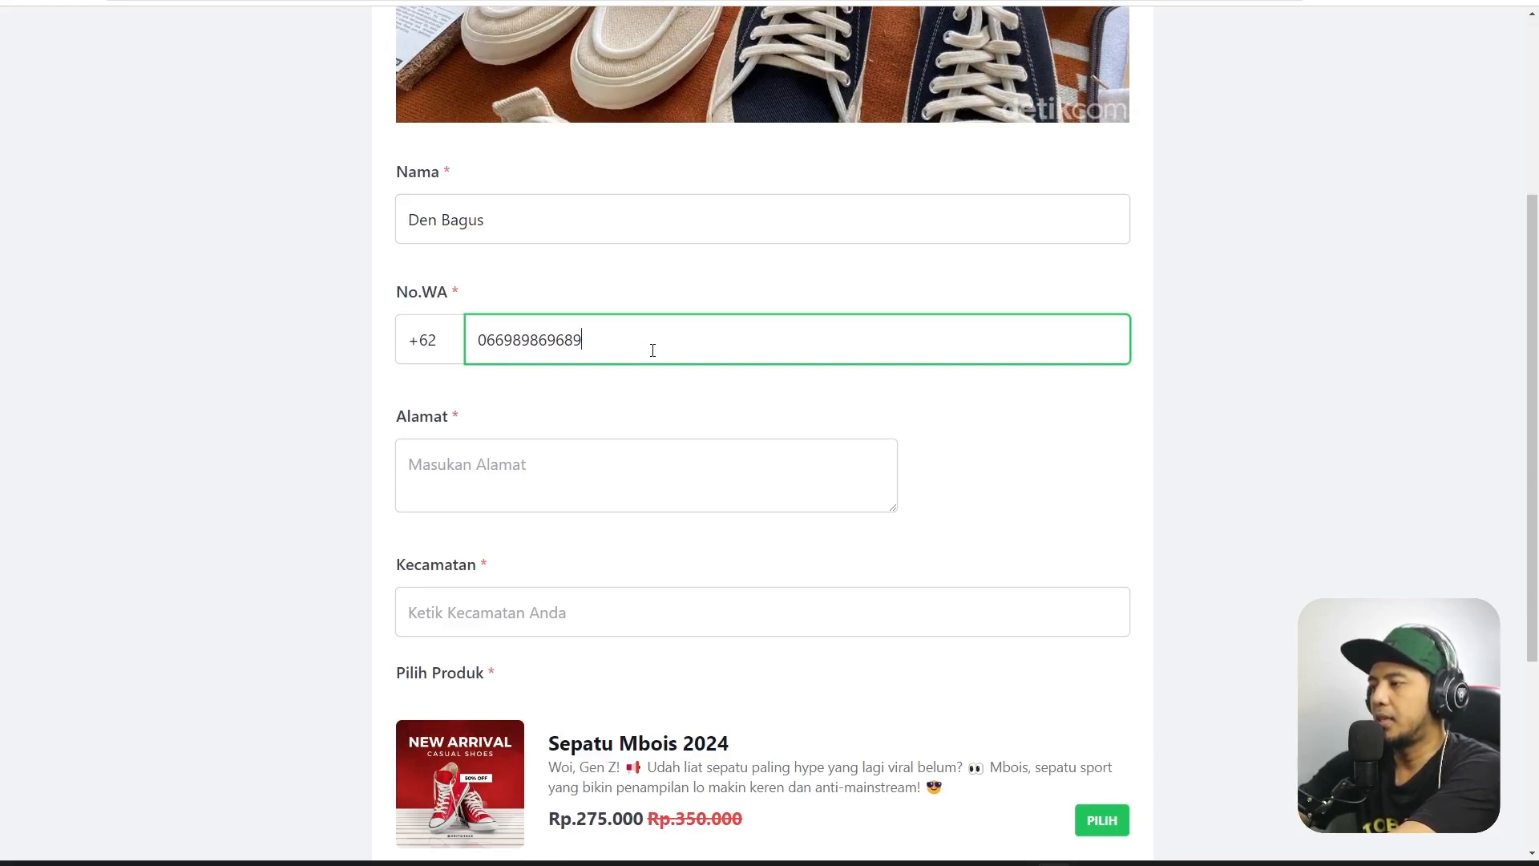
left_click(572, 451)
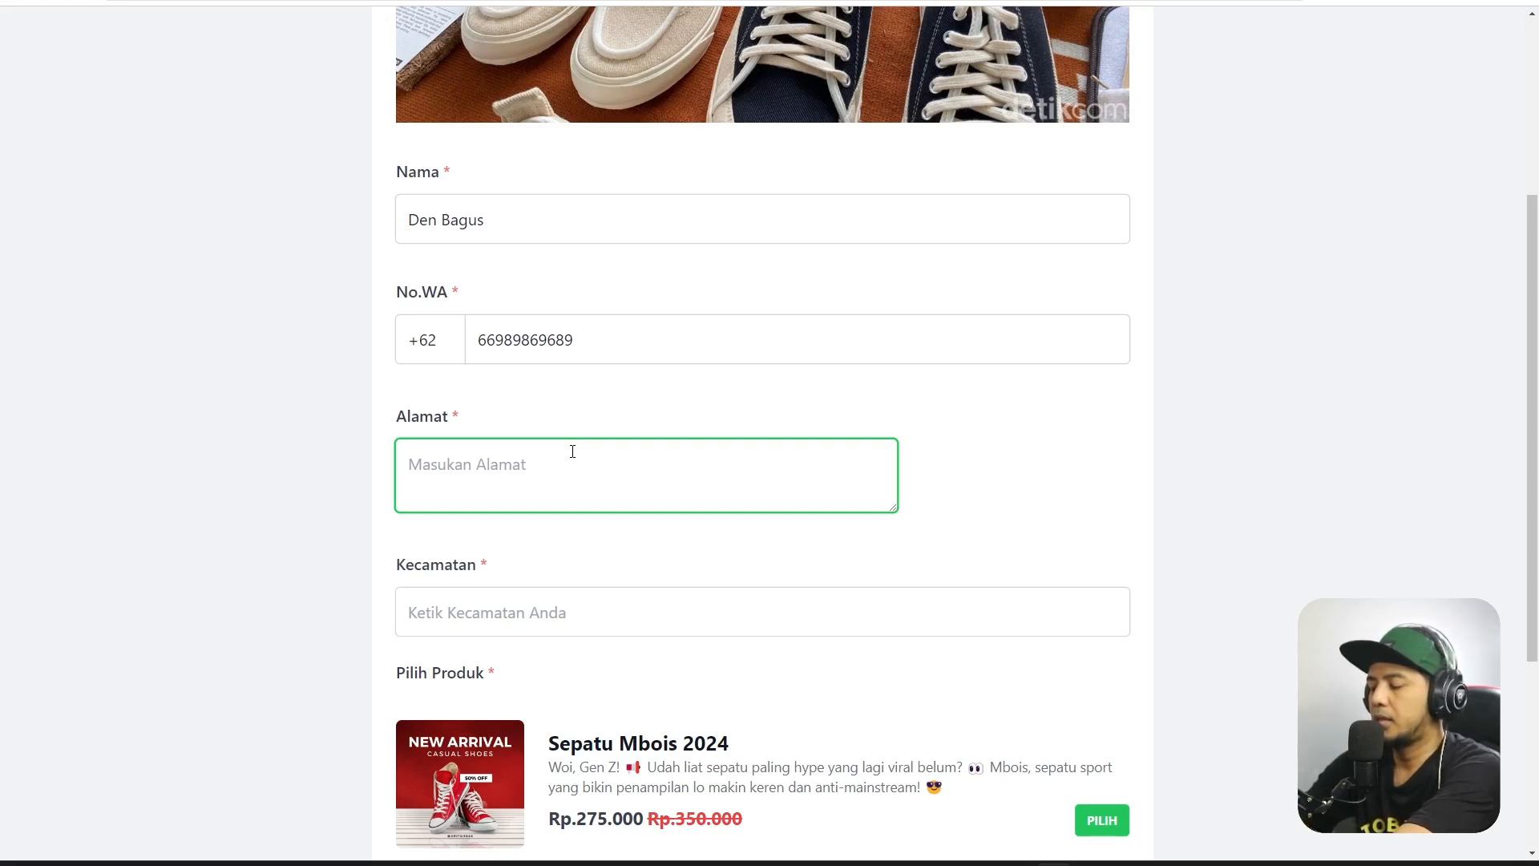
type("J")
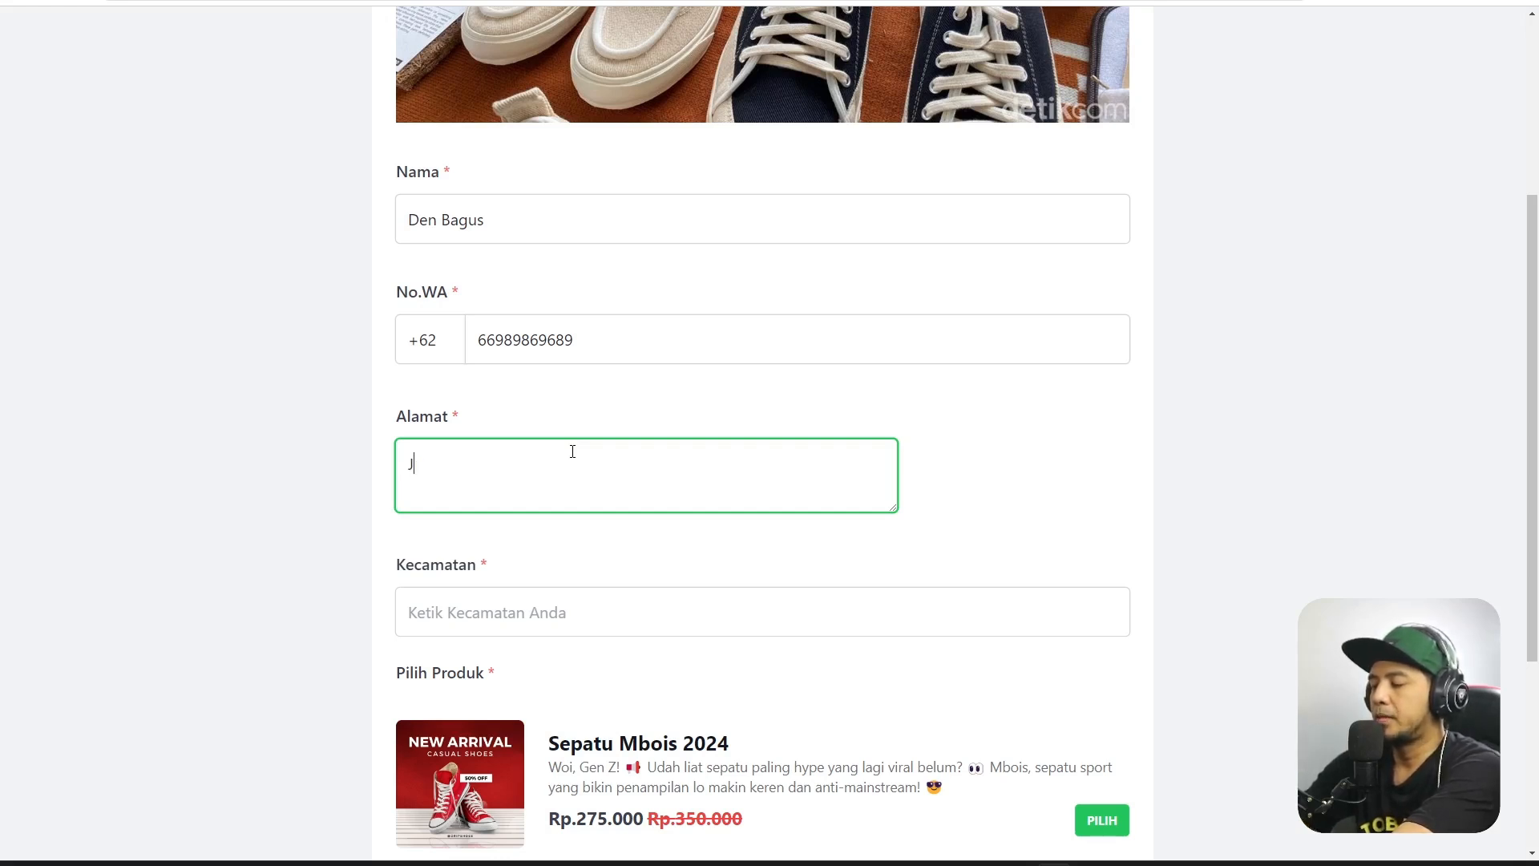
type("akarta")
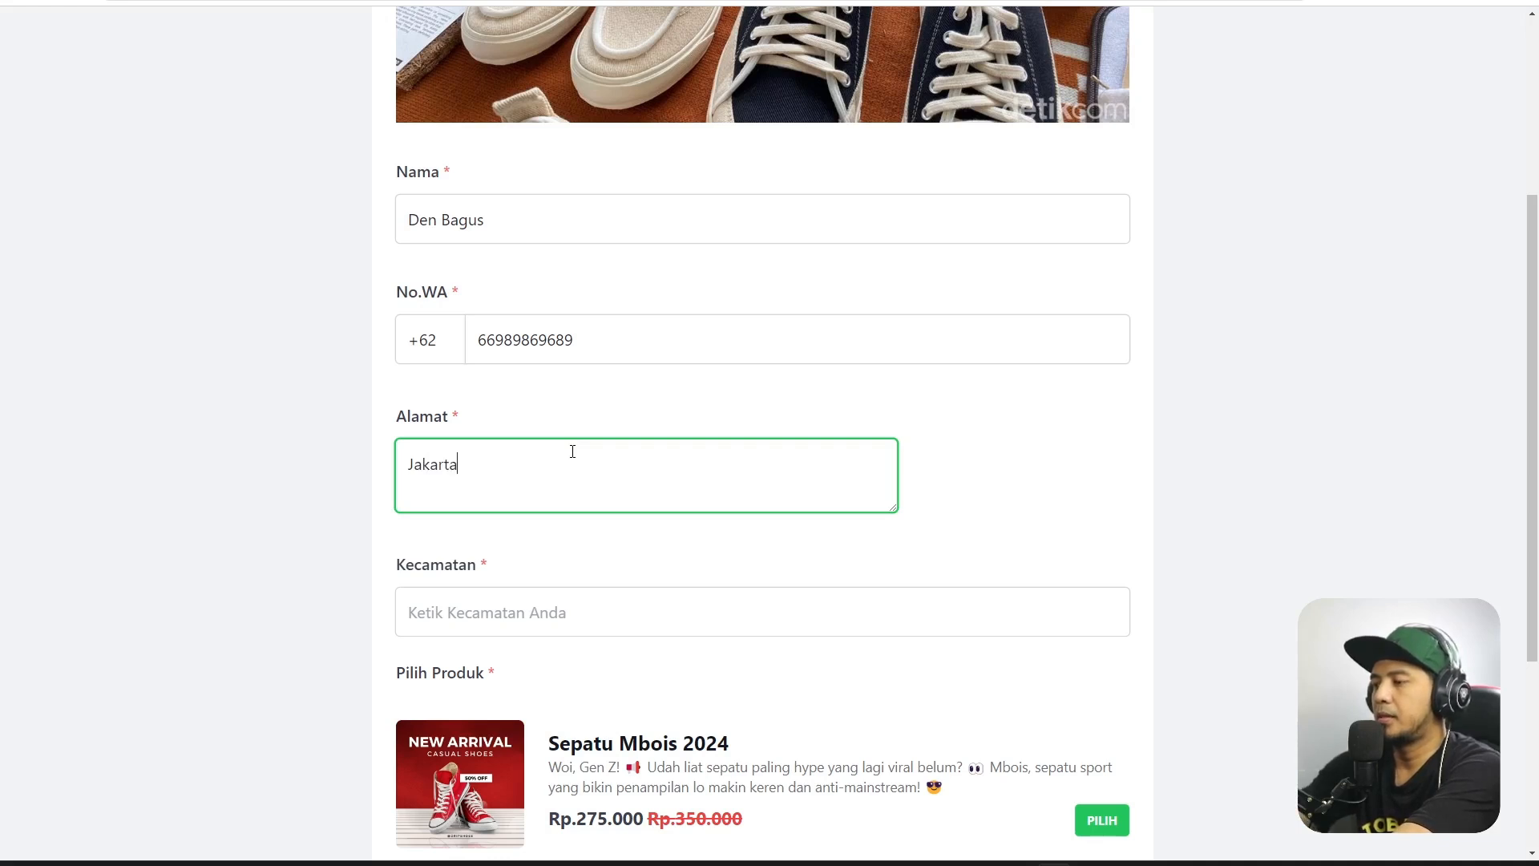
Set Kecamatan to PURWAKARTA, KABUPATEN PURWAKARTA, JAWA BARAT and add Sepatu Mbois 2024.
scroll(572, 452, "down", 3)
left_click(624, 372)
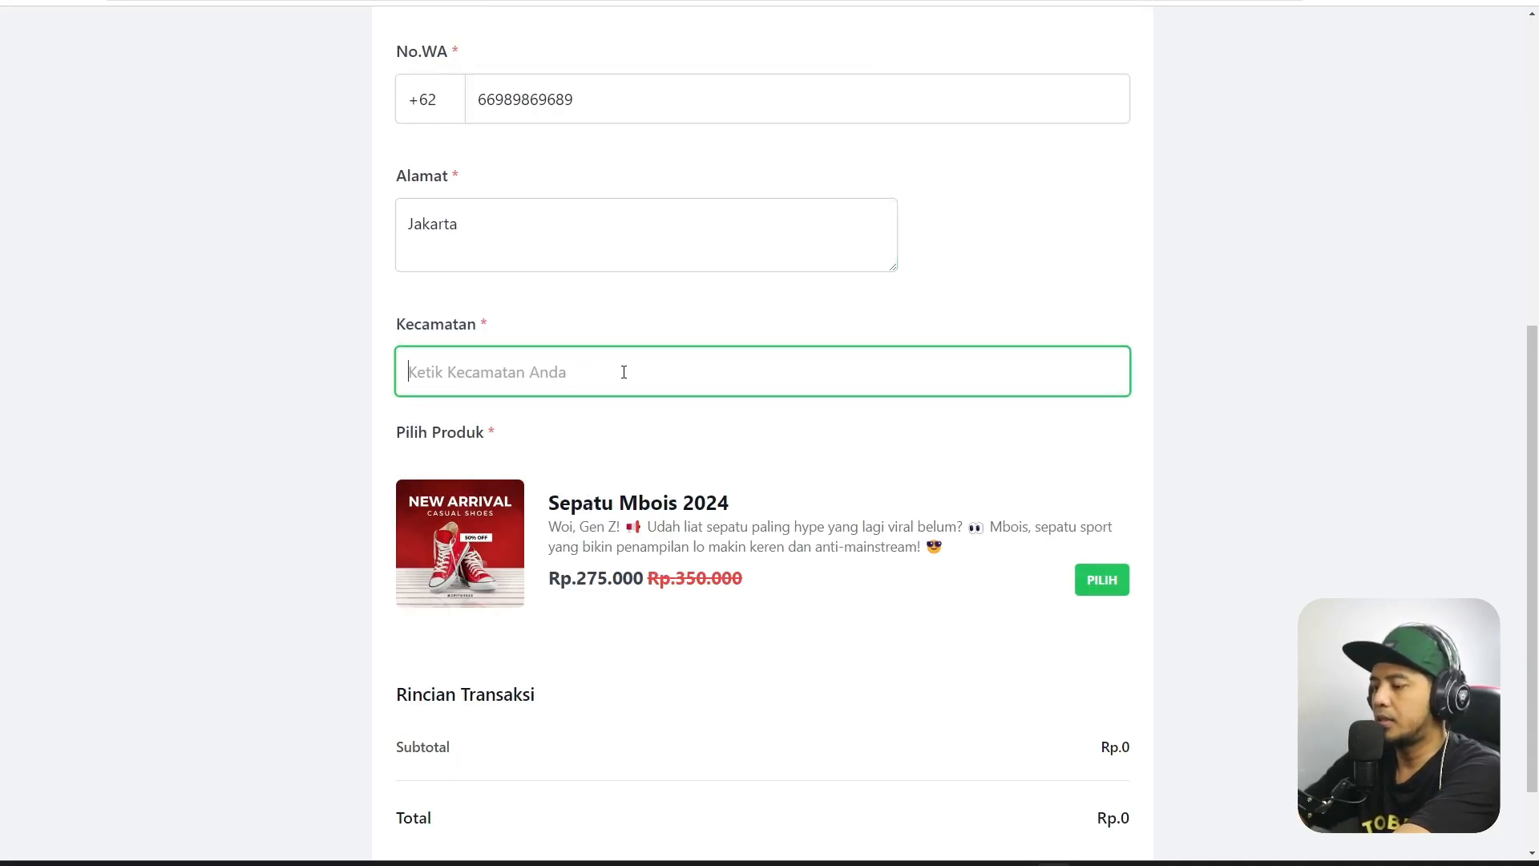
type("Jakarta")
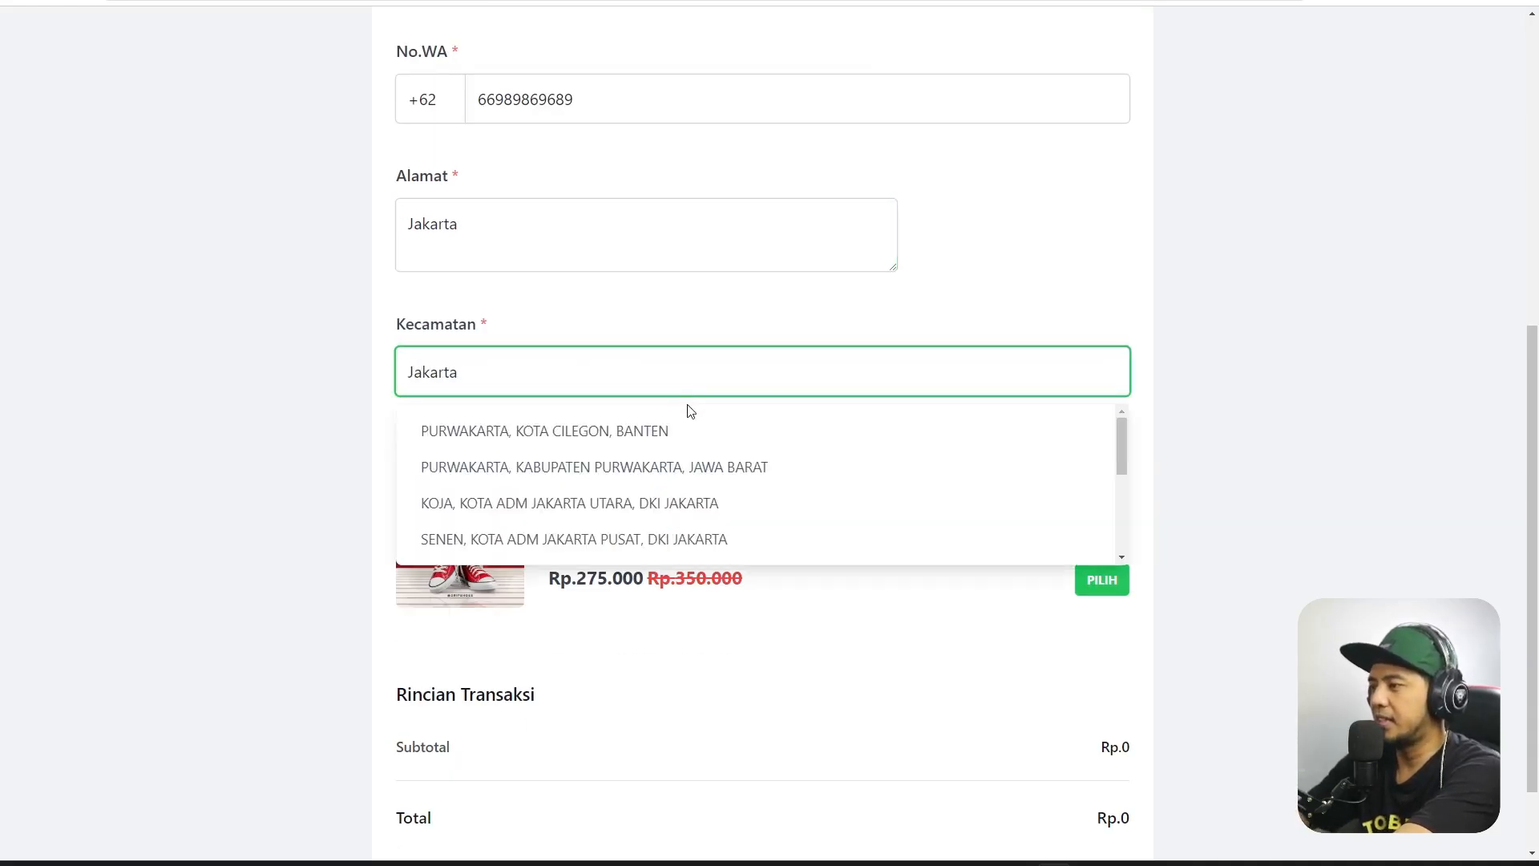
left_click(801, 471)
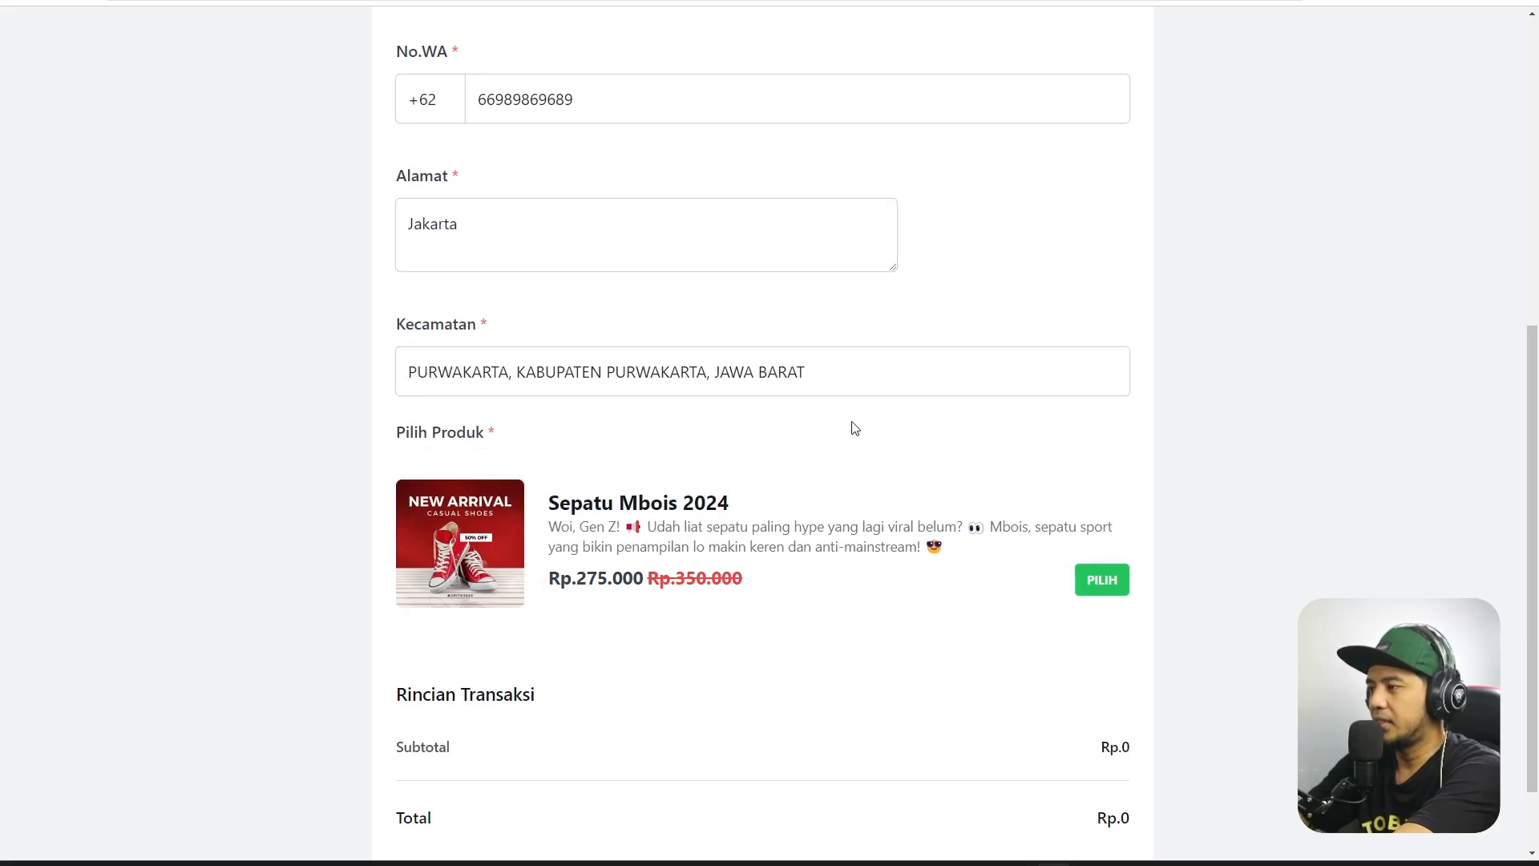
left_click(562, 210)
key("ctrl+a")
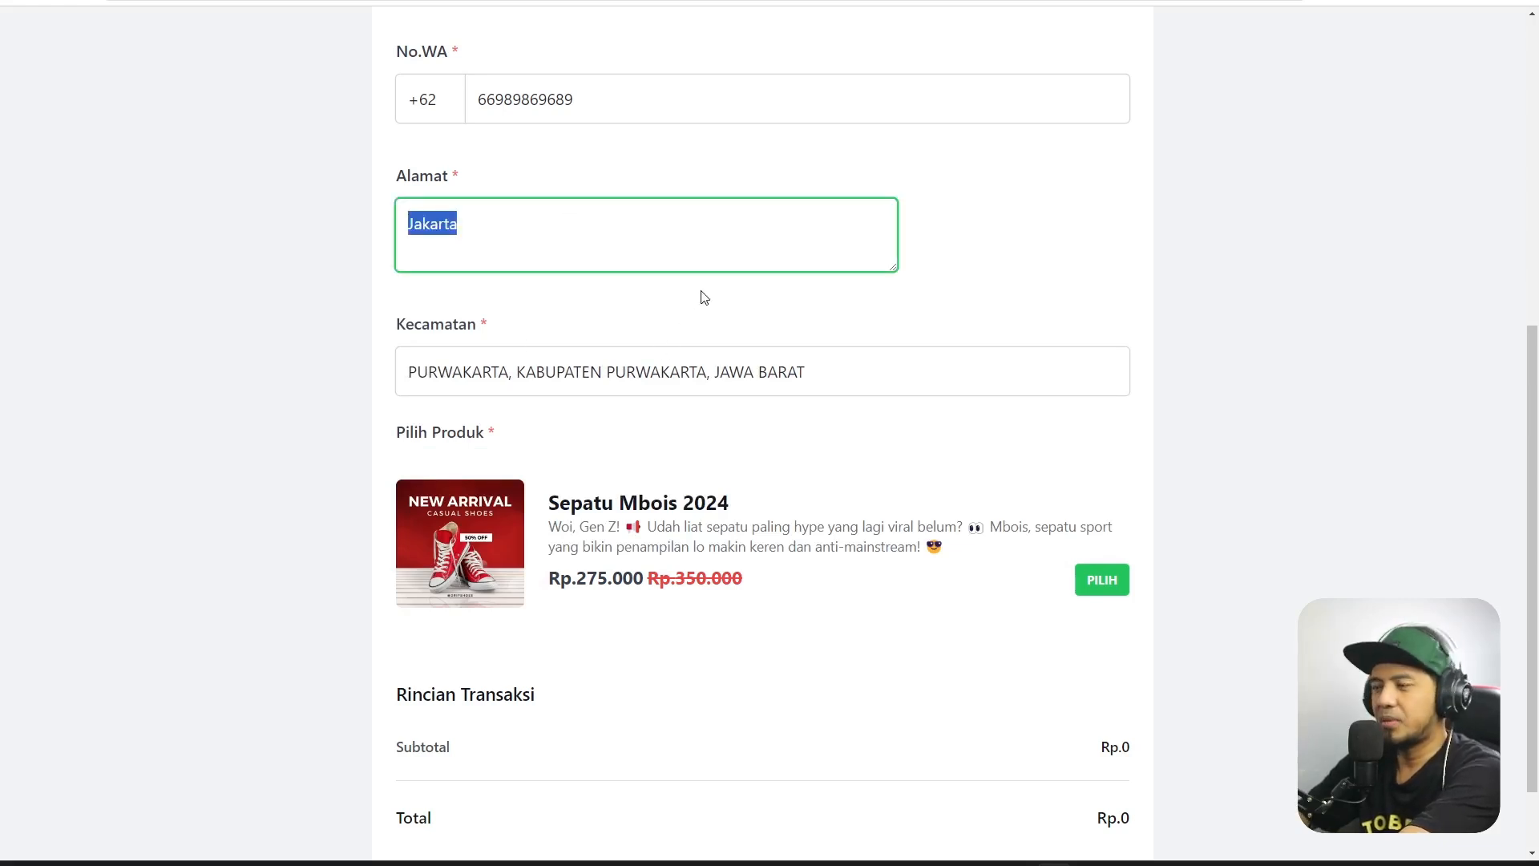
scroll(659, 284, "down", 2)
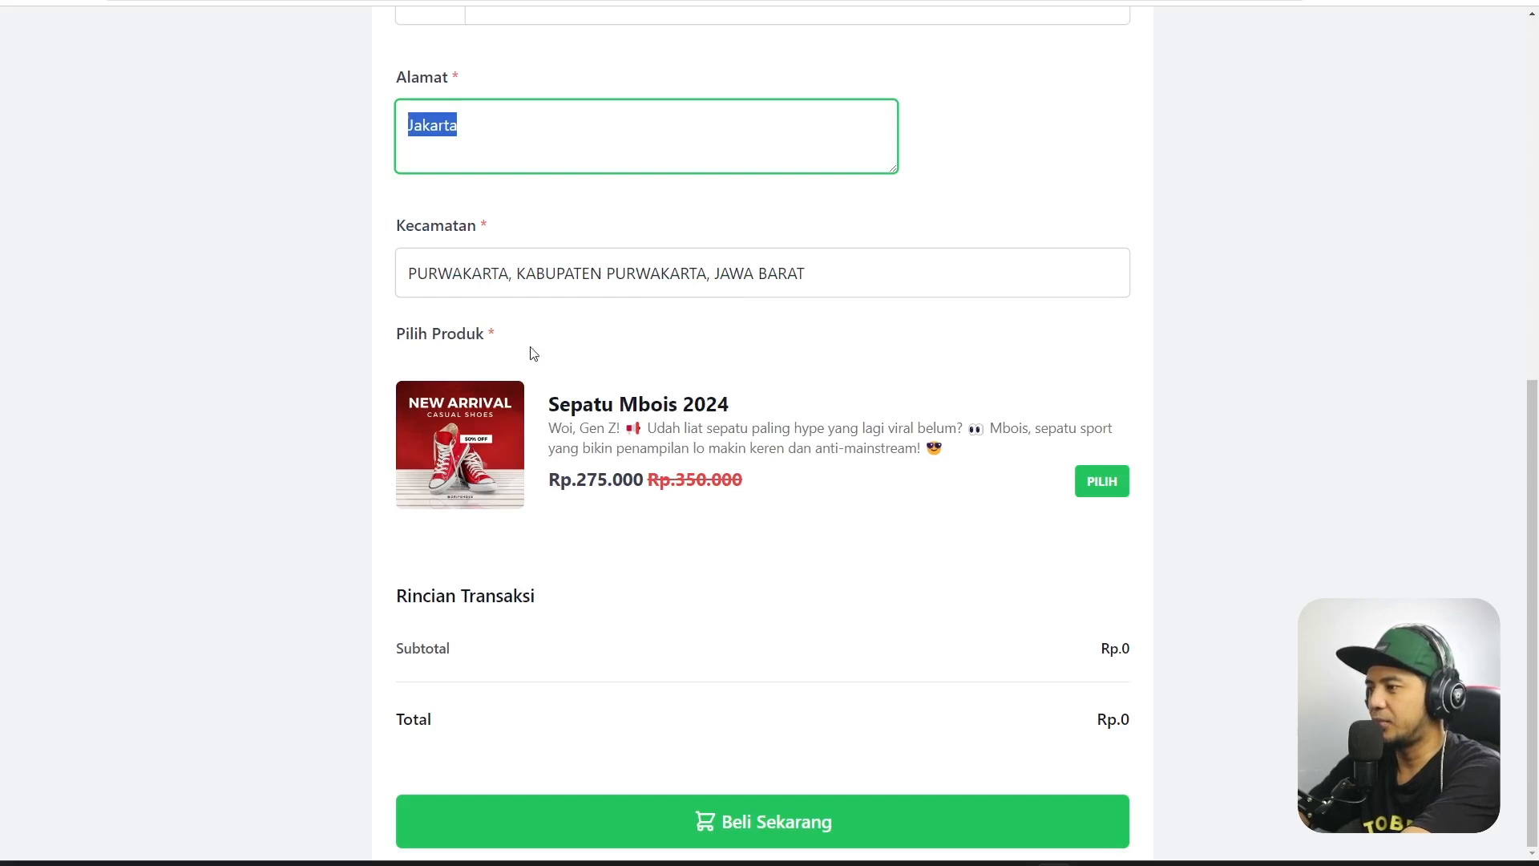
left_click(1099, 485)
Highlight the -Rp.75.000 discount amount in the order summary.
scroll(1202, 473, "down", 3)
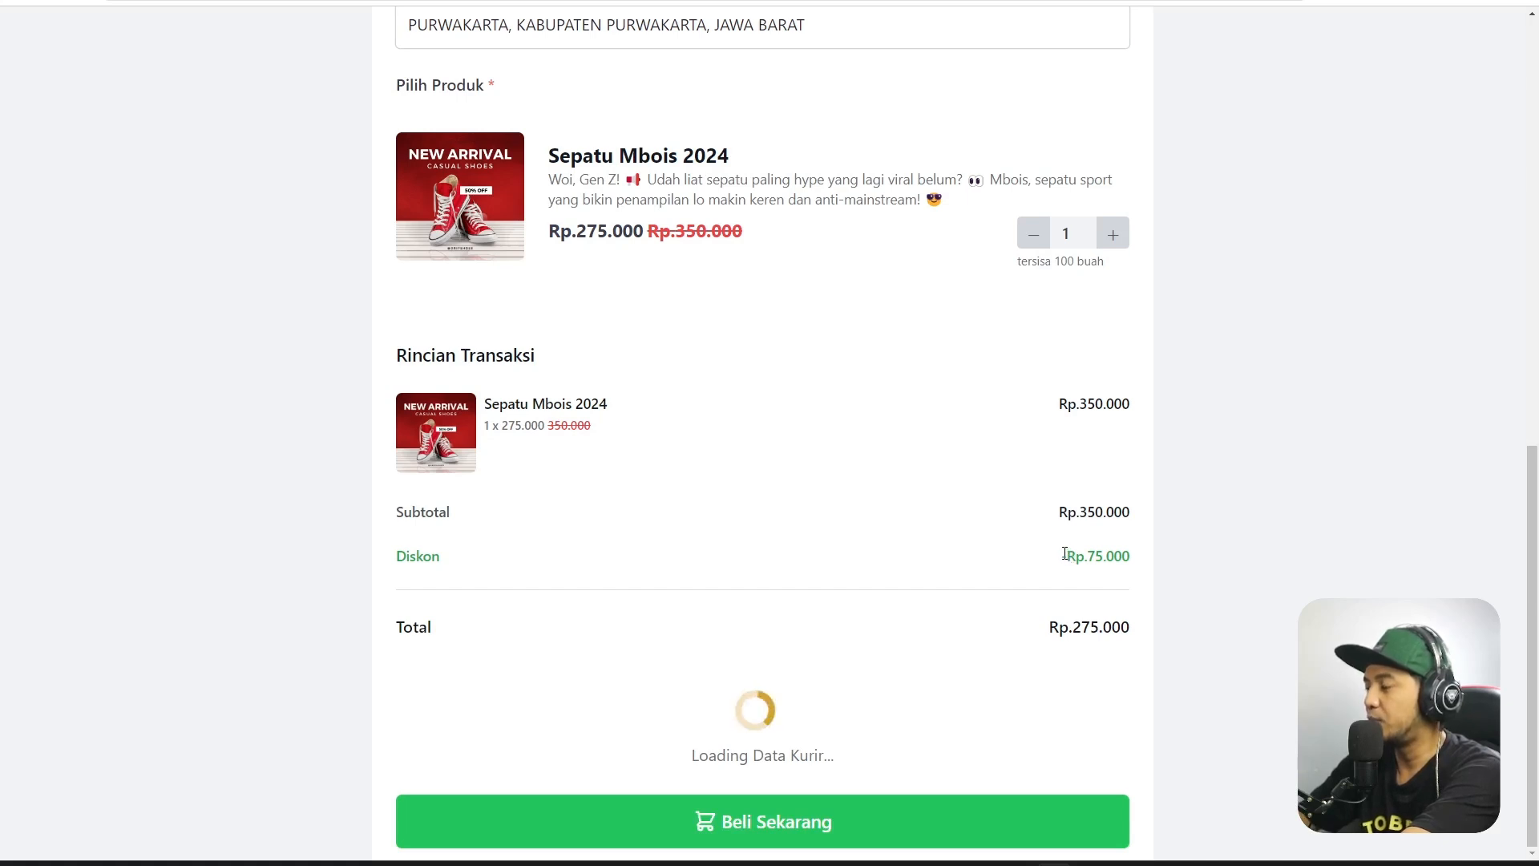
left_click_drag(1063, 556, 1144, 556)
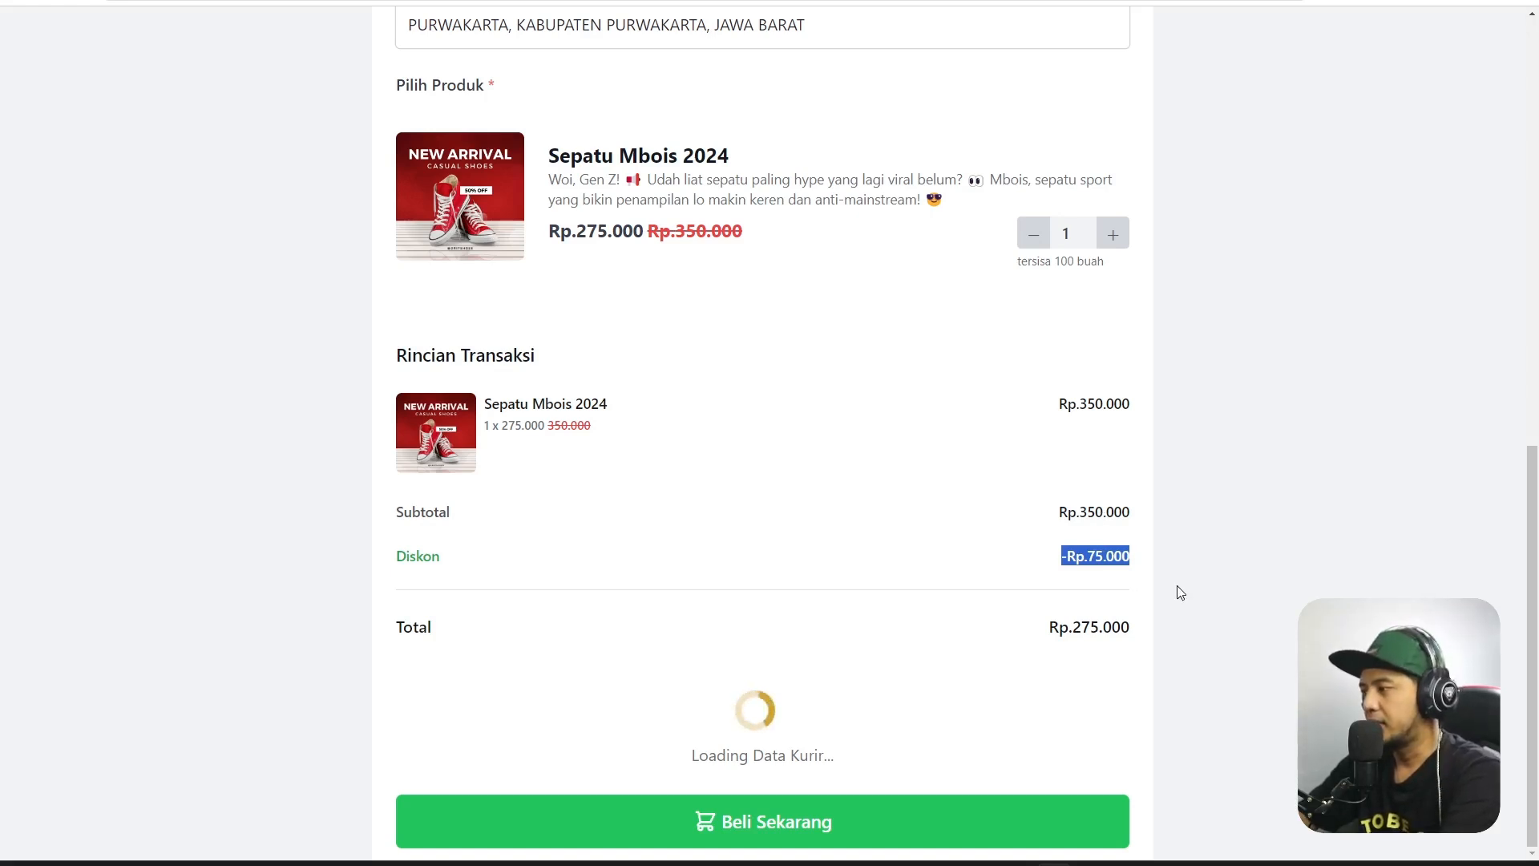
left_click(1107, 647)
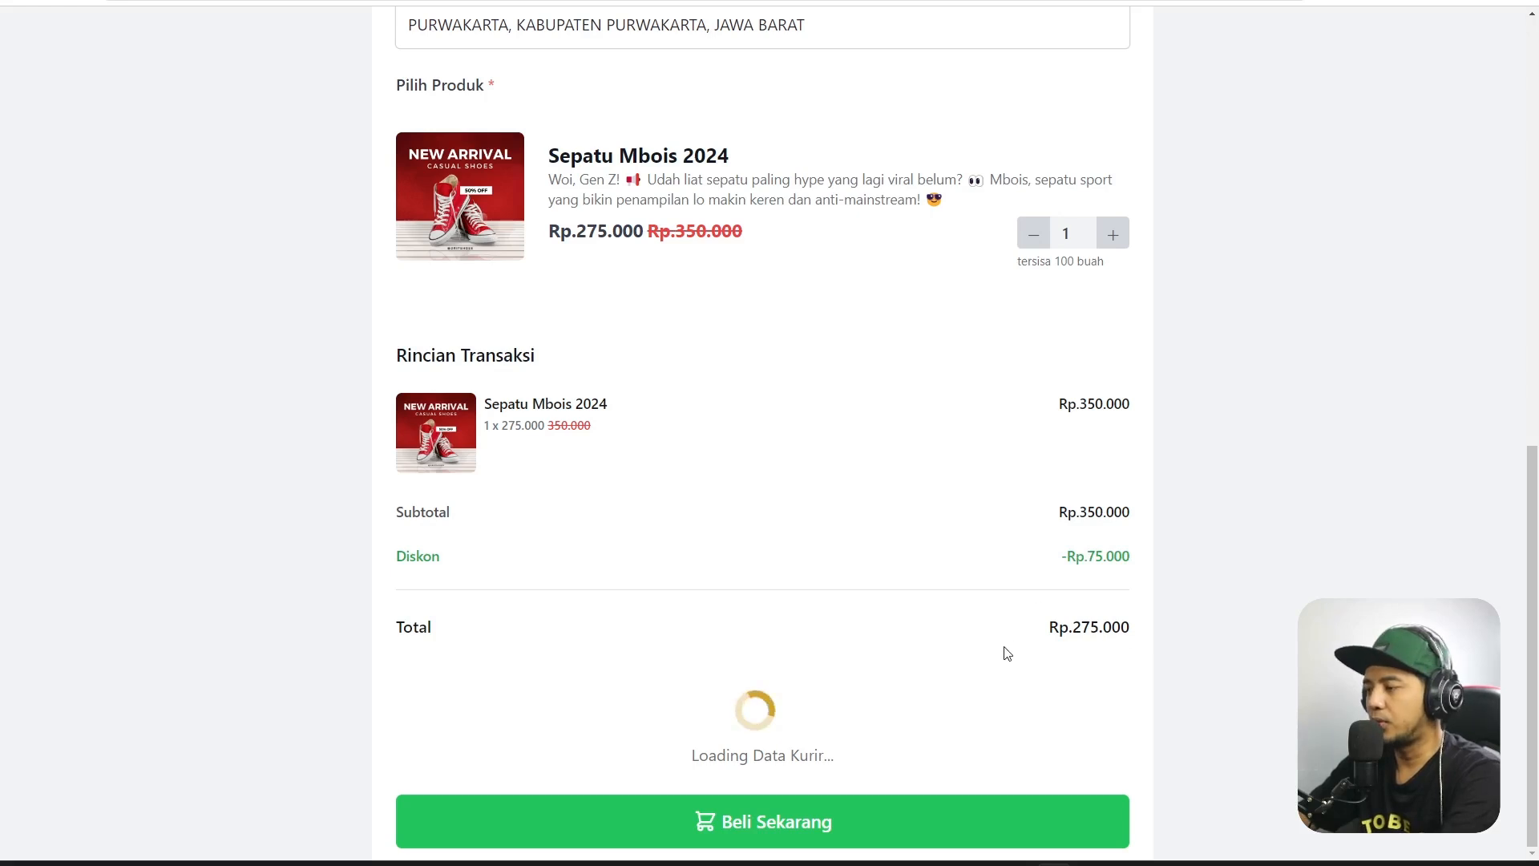
After checking the Cargo options, select SiCepat SIUNT regular shipping at Rp.18.000.
scroll(1007, 654, "down", 2)
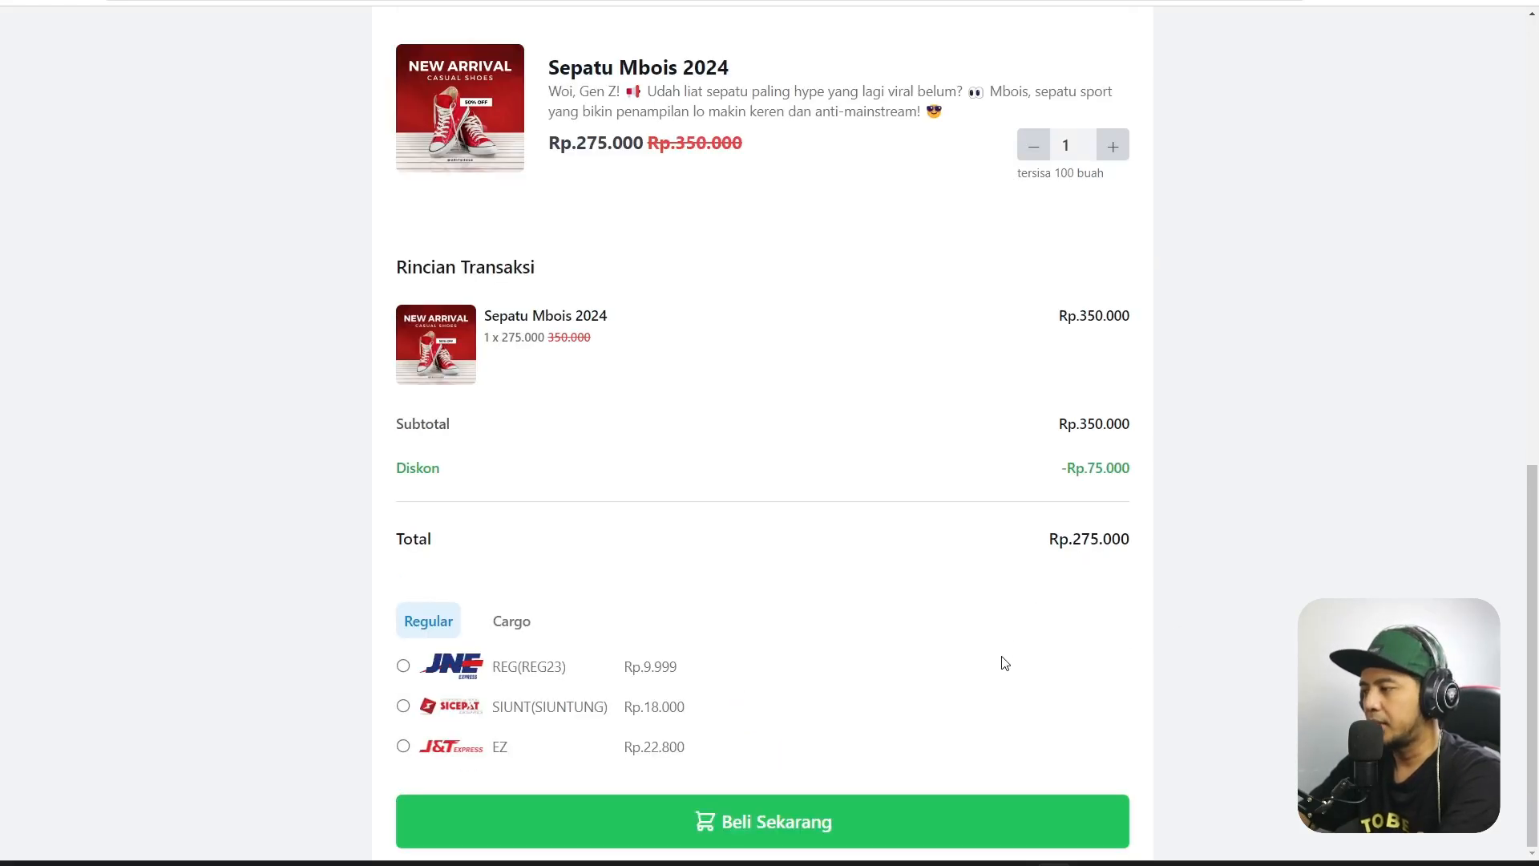
left_click(516, 624)
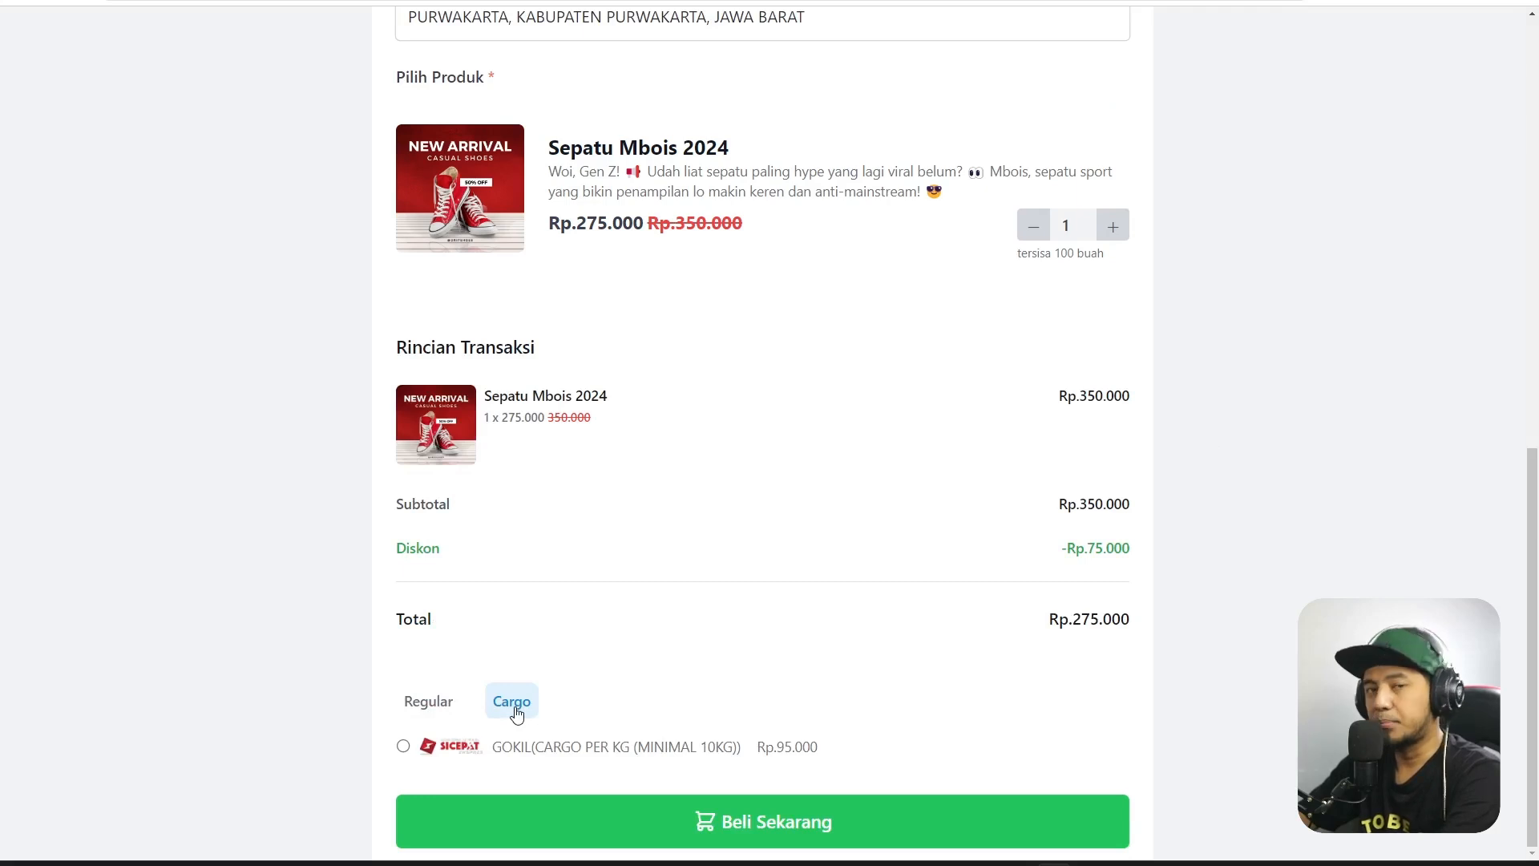
left_click(448, 706)
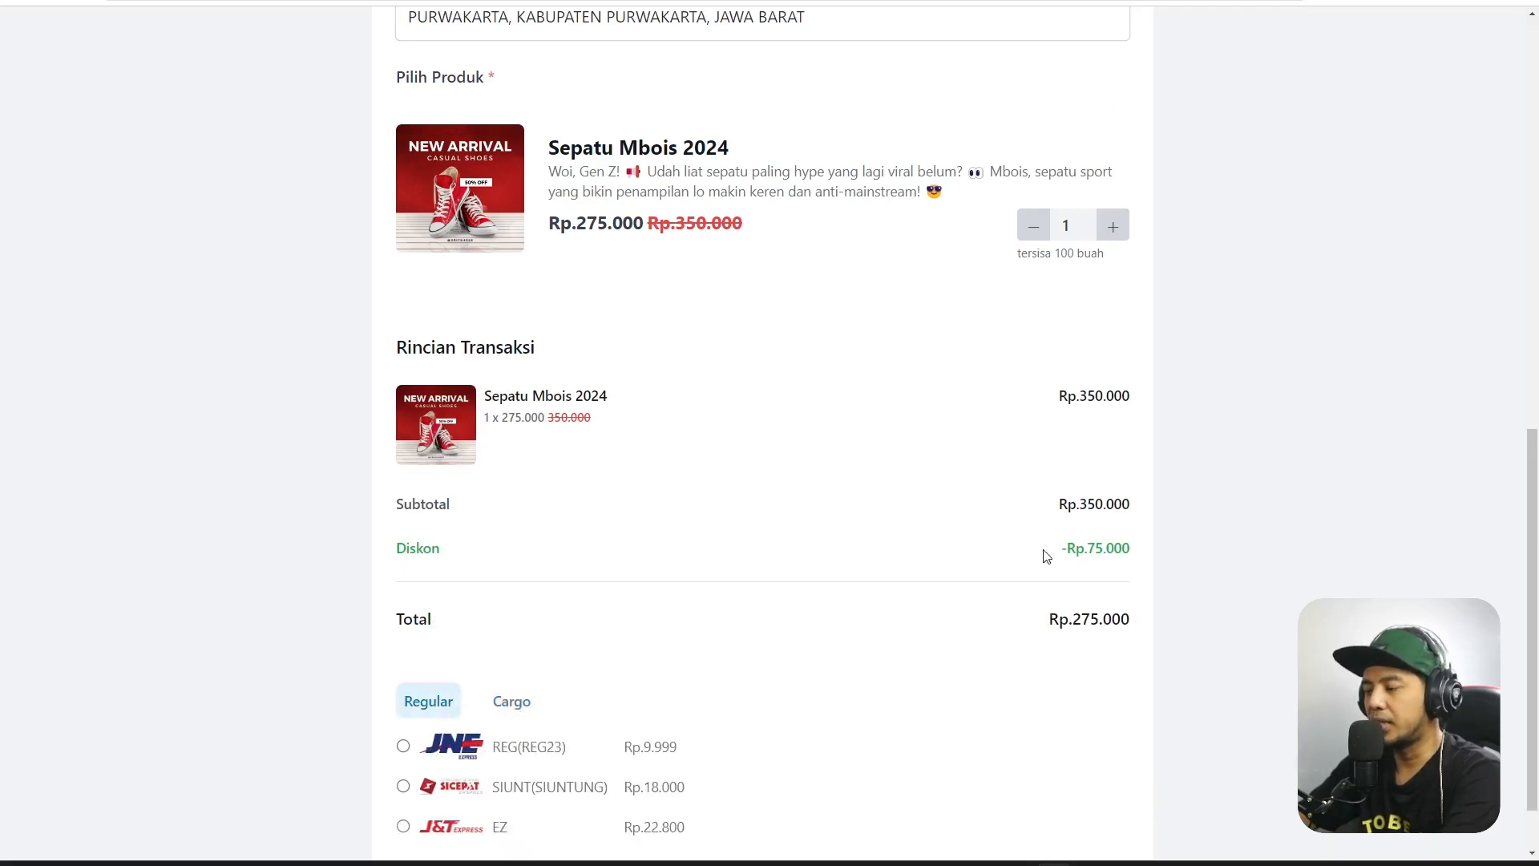
scroll(1046, 550, "down", 1)
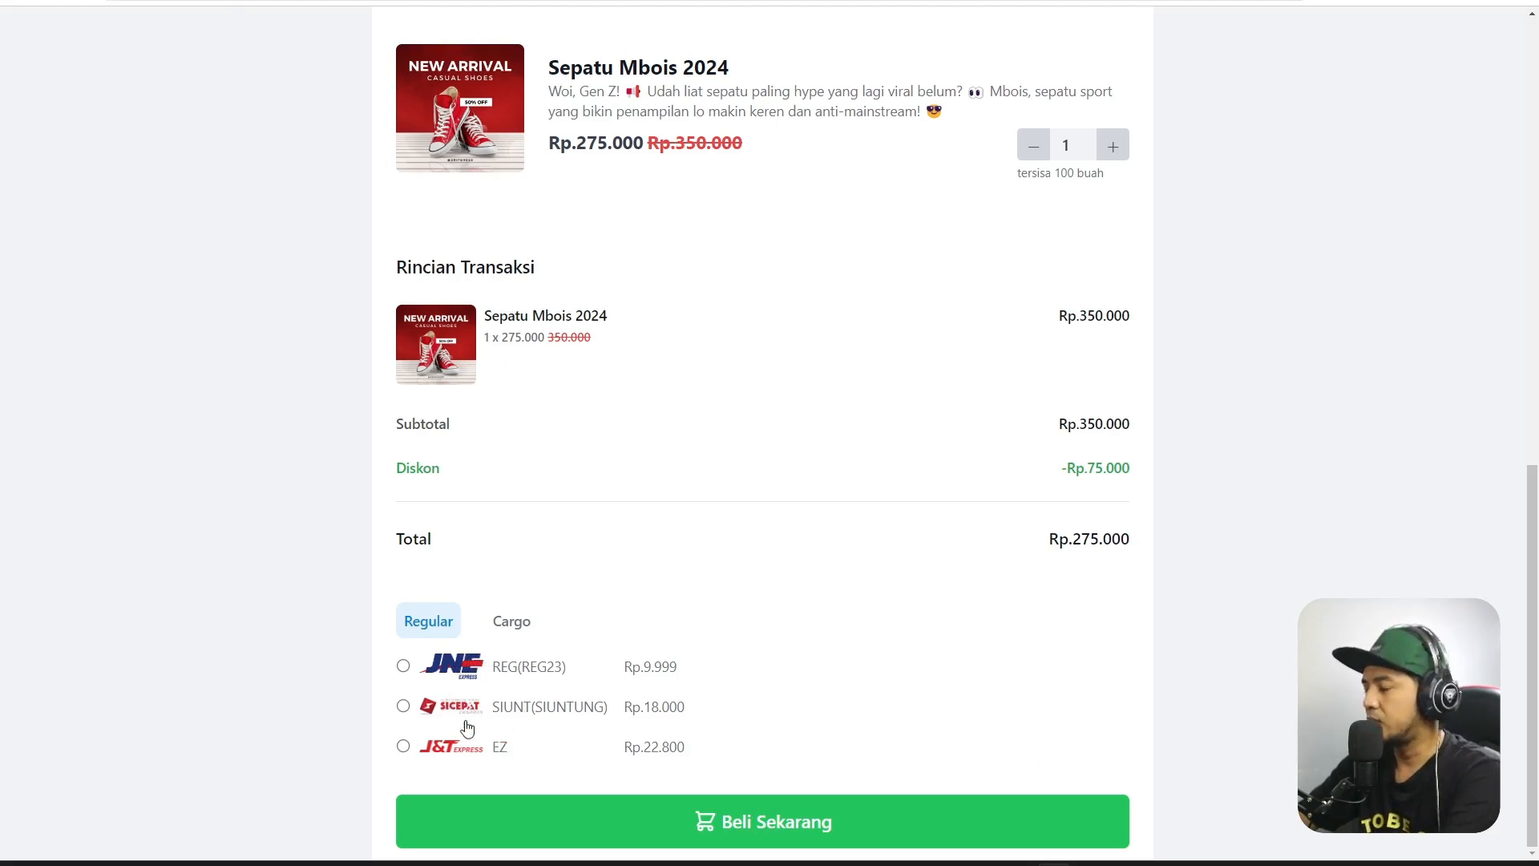
left_click(403, 705)
scroll(916, 687, "down", 1)
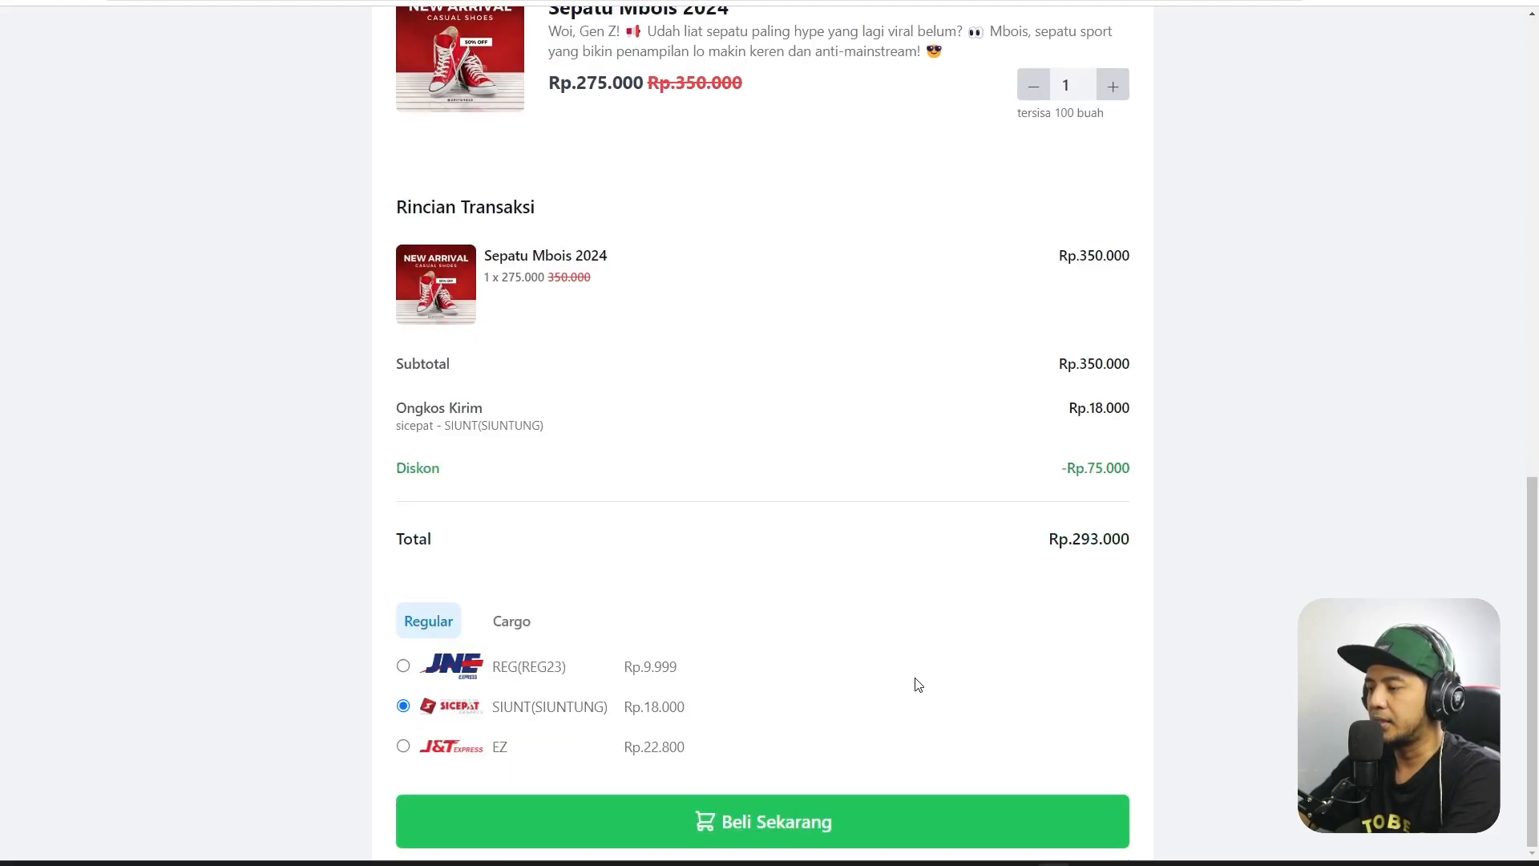
Submit the test order with Beli Sekarang and review the Terima Kasih page.
left_click(764, 822)
scroll(1271, 296, "down", 7)
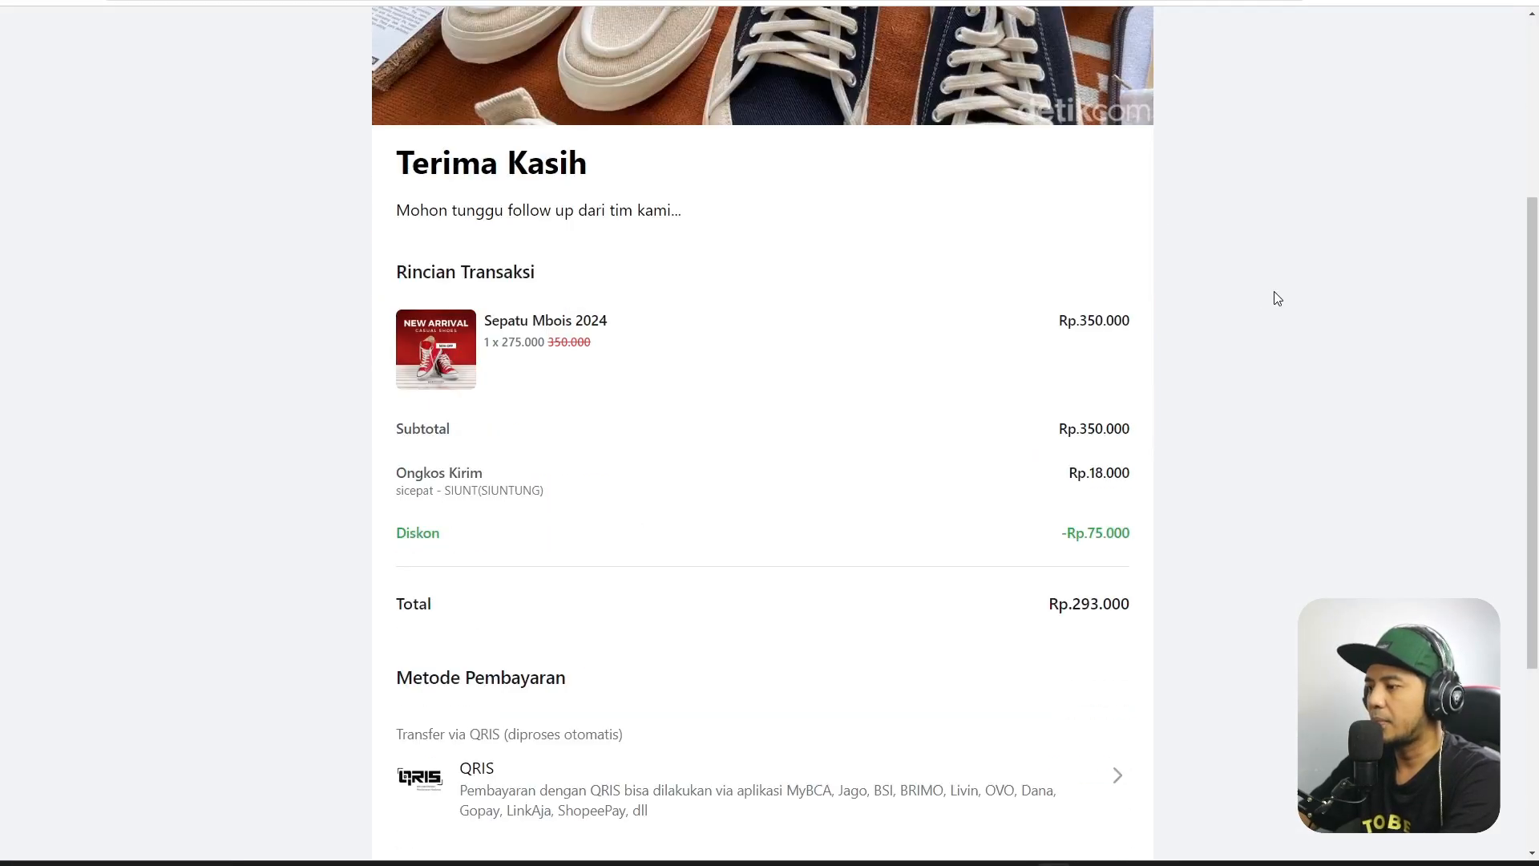
scroll(1304, 301, "up", 8)
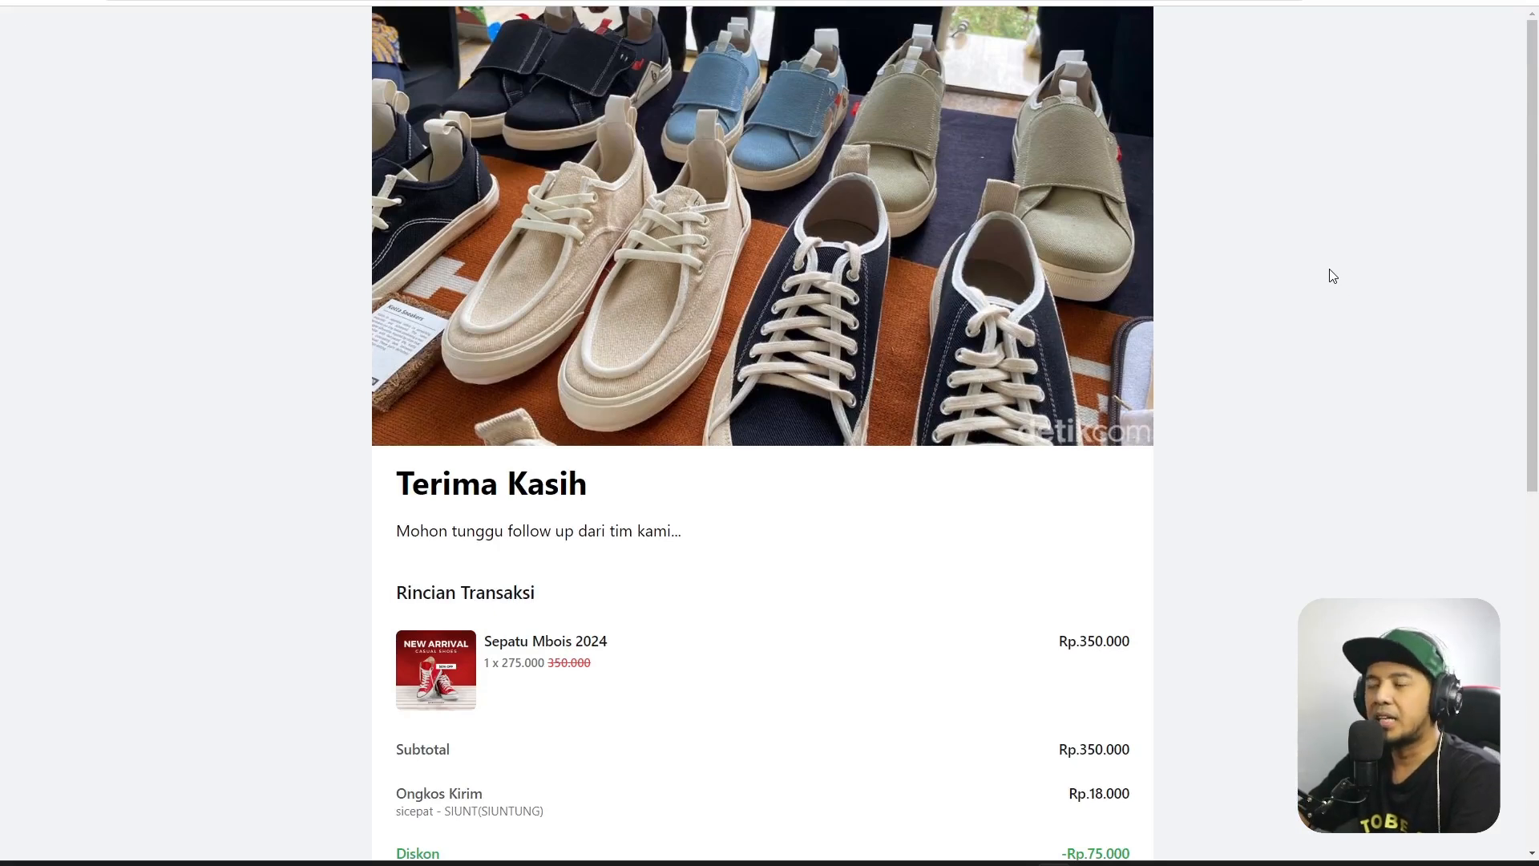
scroll(682, 225, "down", 4)
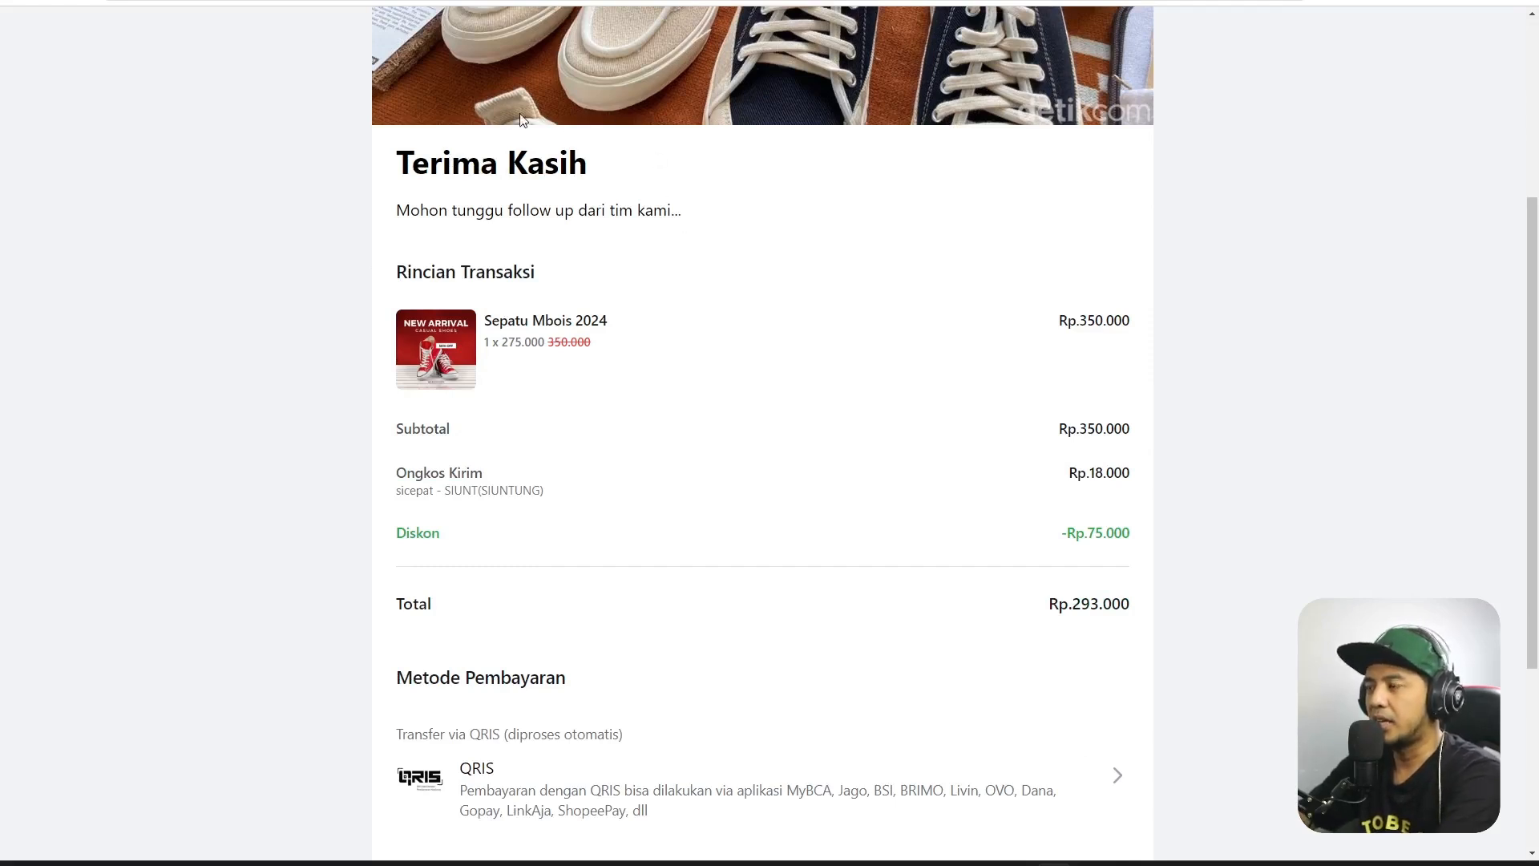
scroll(561, 160, "up", 4)
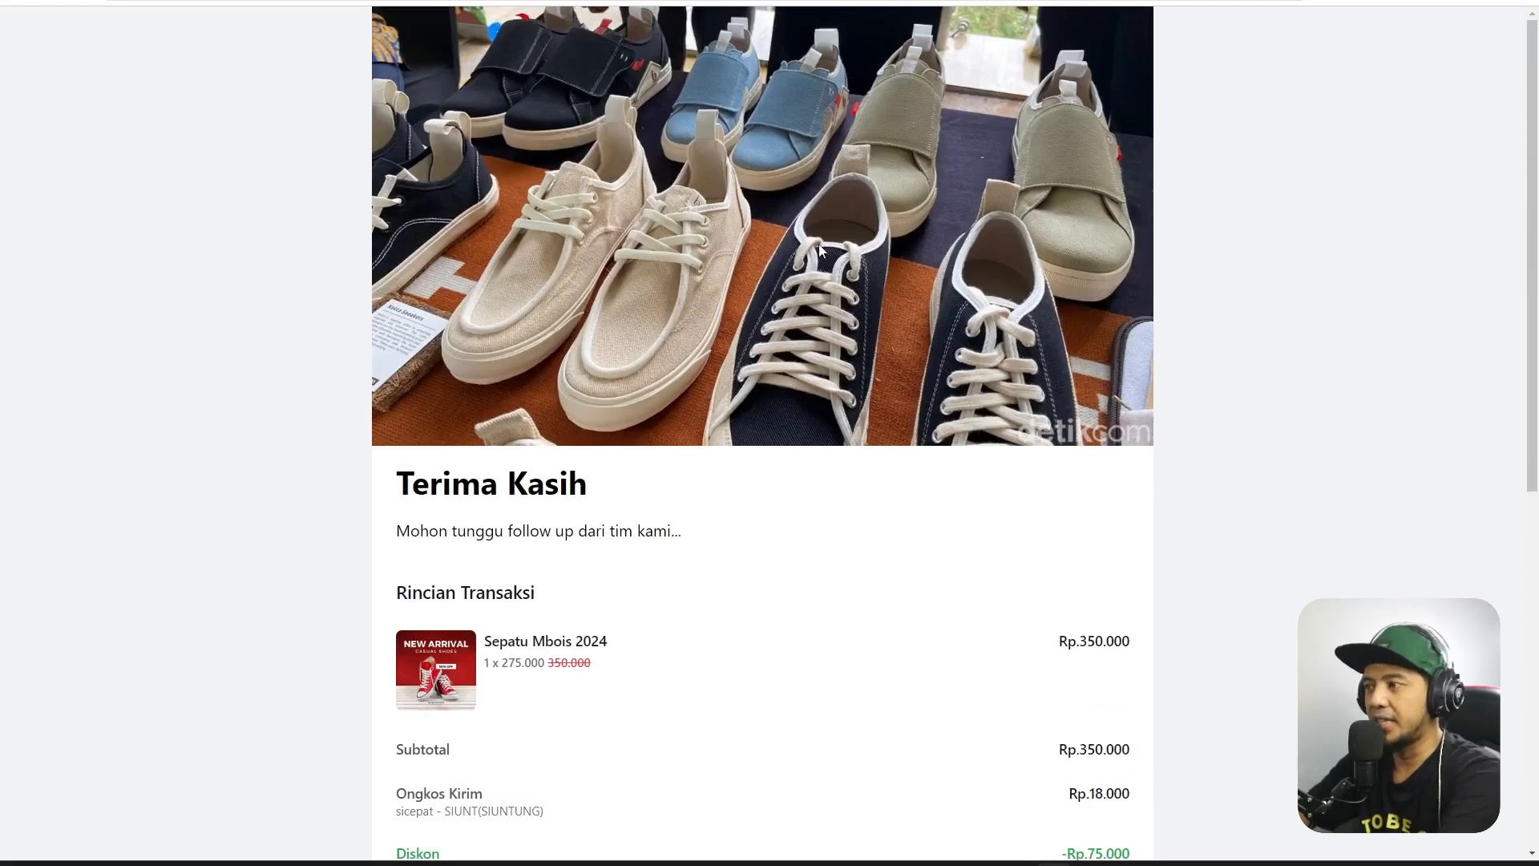
Move down the thank-you page to the Metode Pembayaran section and highlight its heading.
left_click_drag(421, 479, 815, 519)
scroll(882, 401, "down", 4)
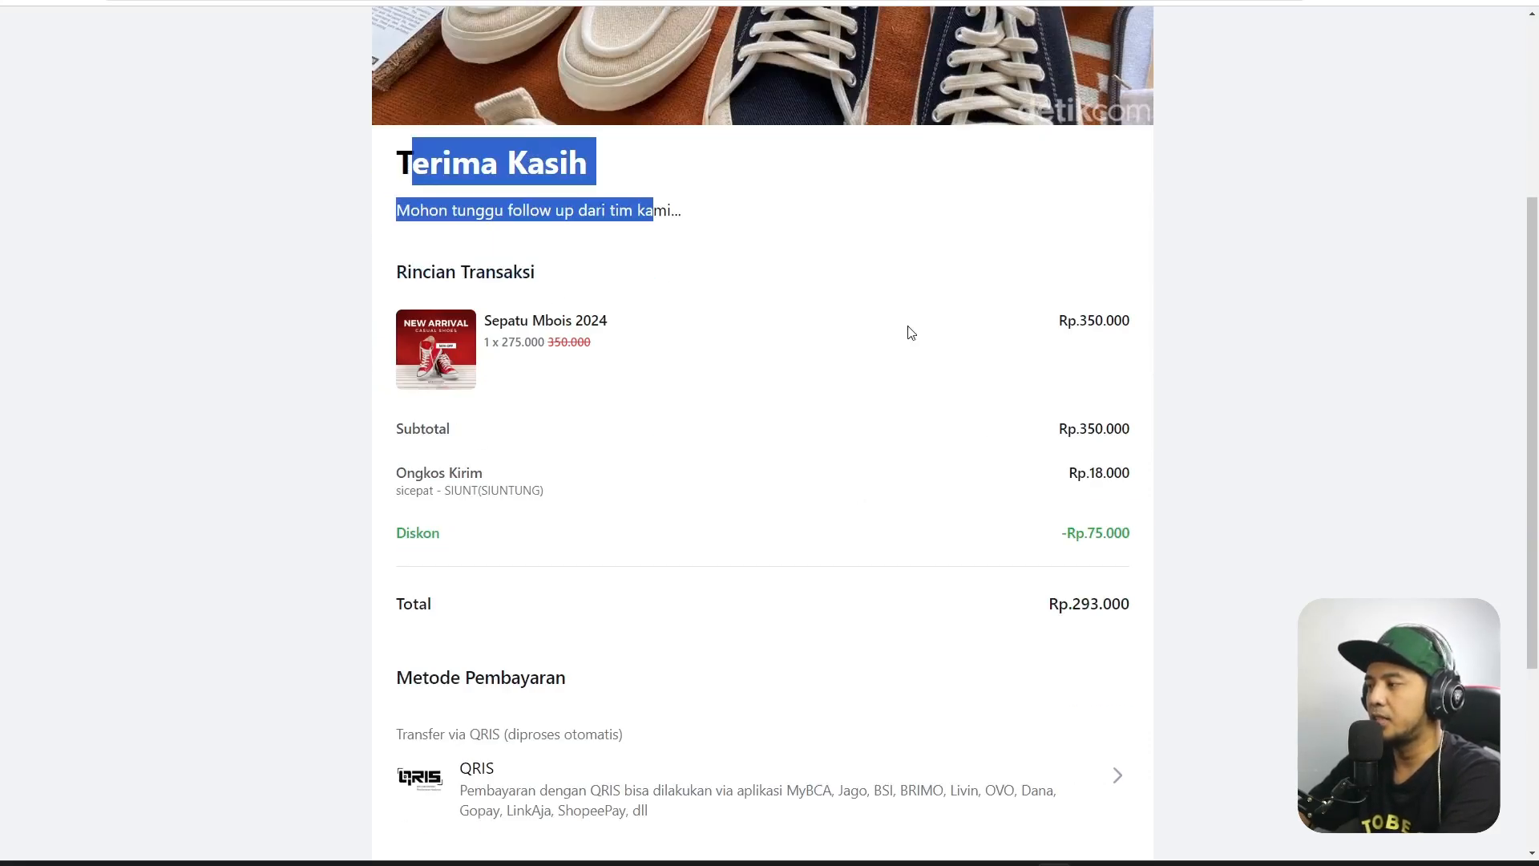
scroll(1121, 385, "down", 4)
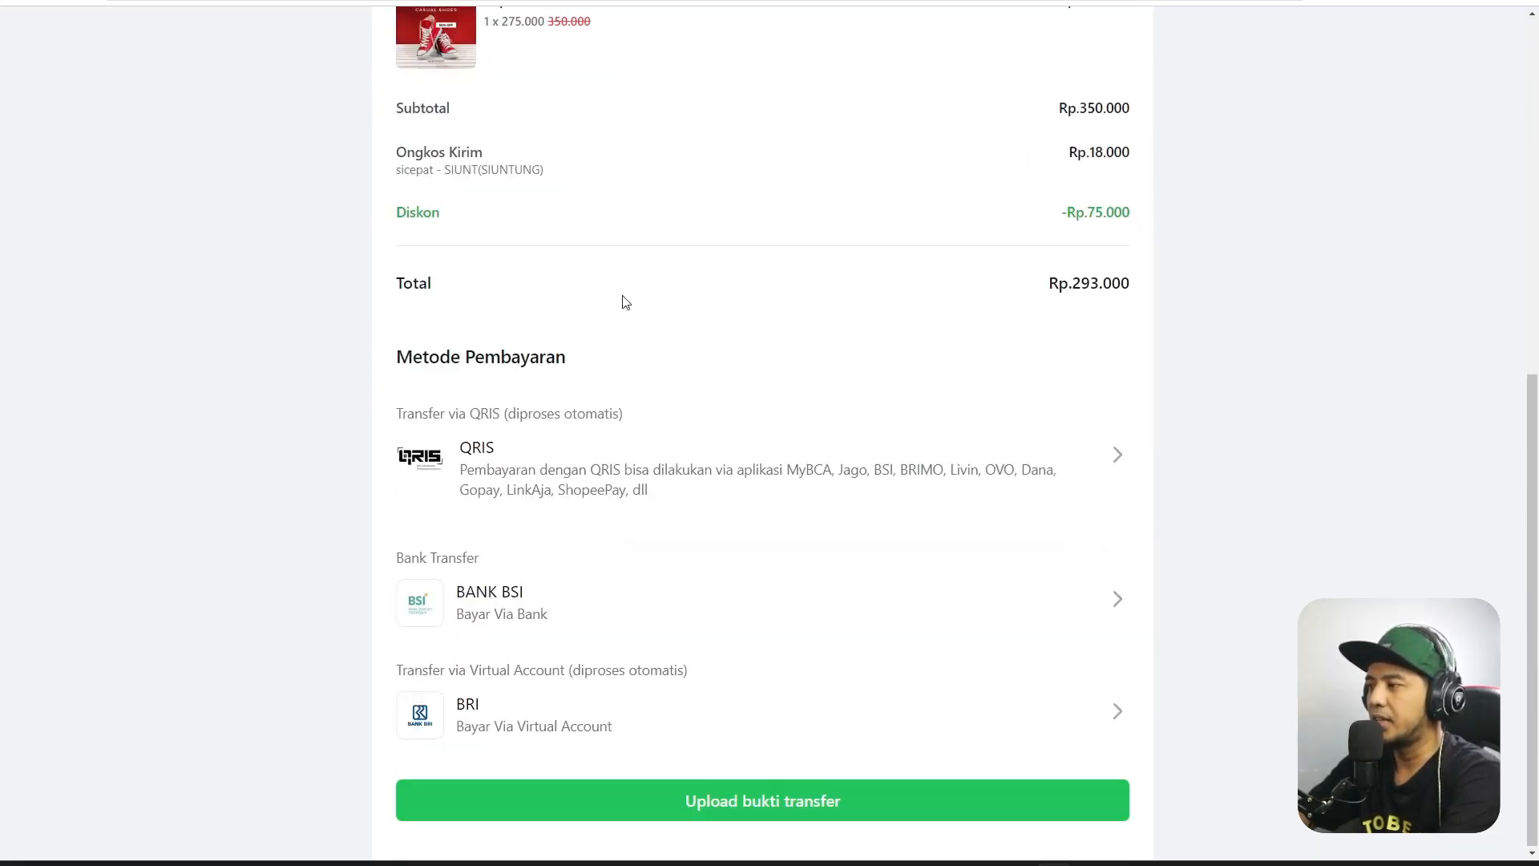
left_click_drag(402, 355, 605, 371)
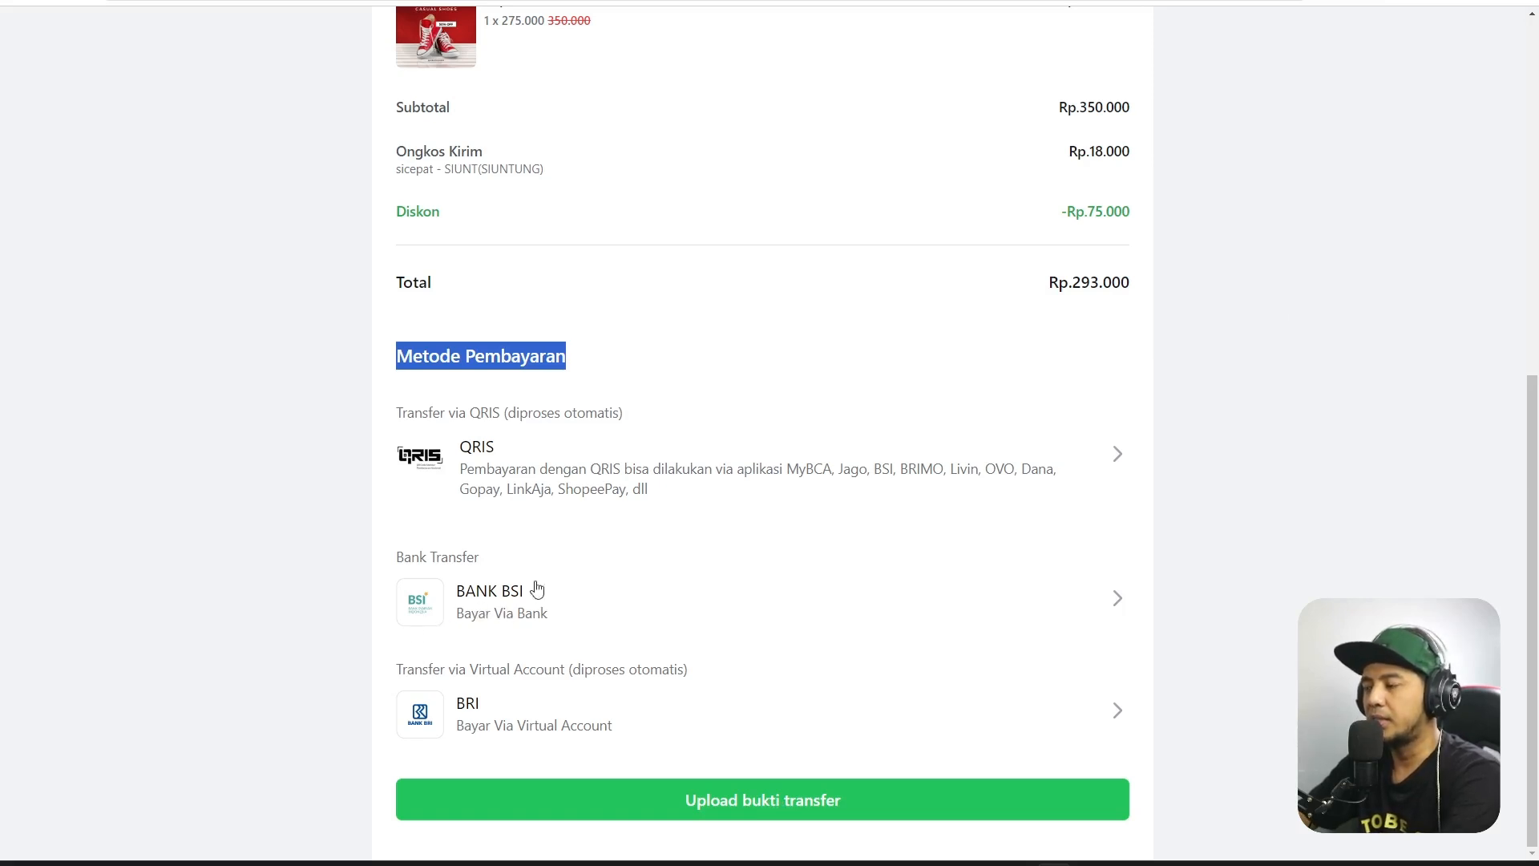
Choose BANK BSI as payment and upload no-brand_no-brand_full01.jpg as the transfer proof.
left_click(503, 614)
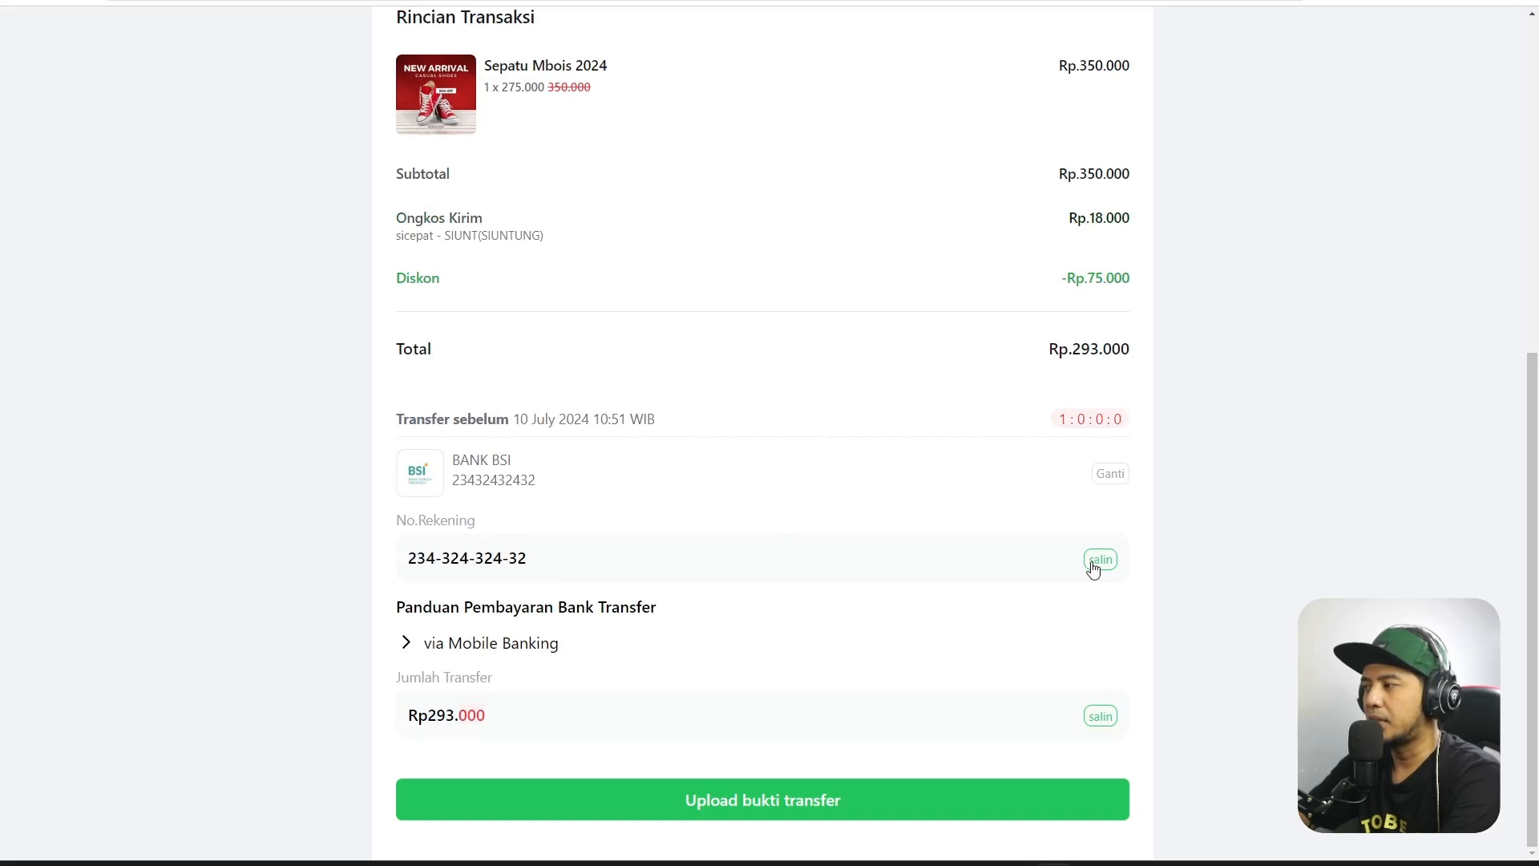
left_click(760, 812)
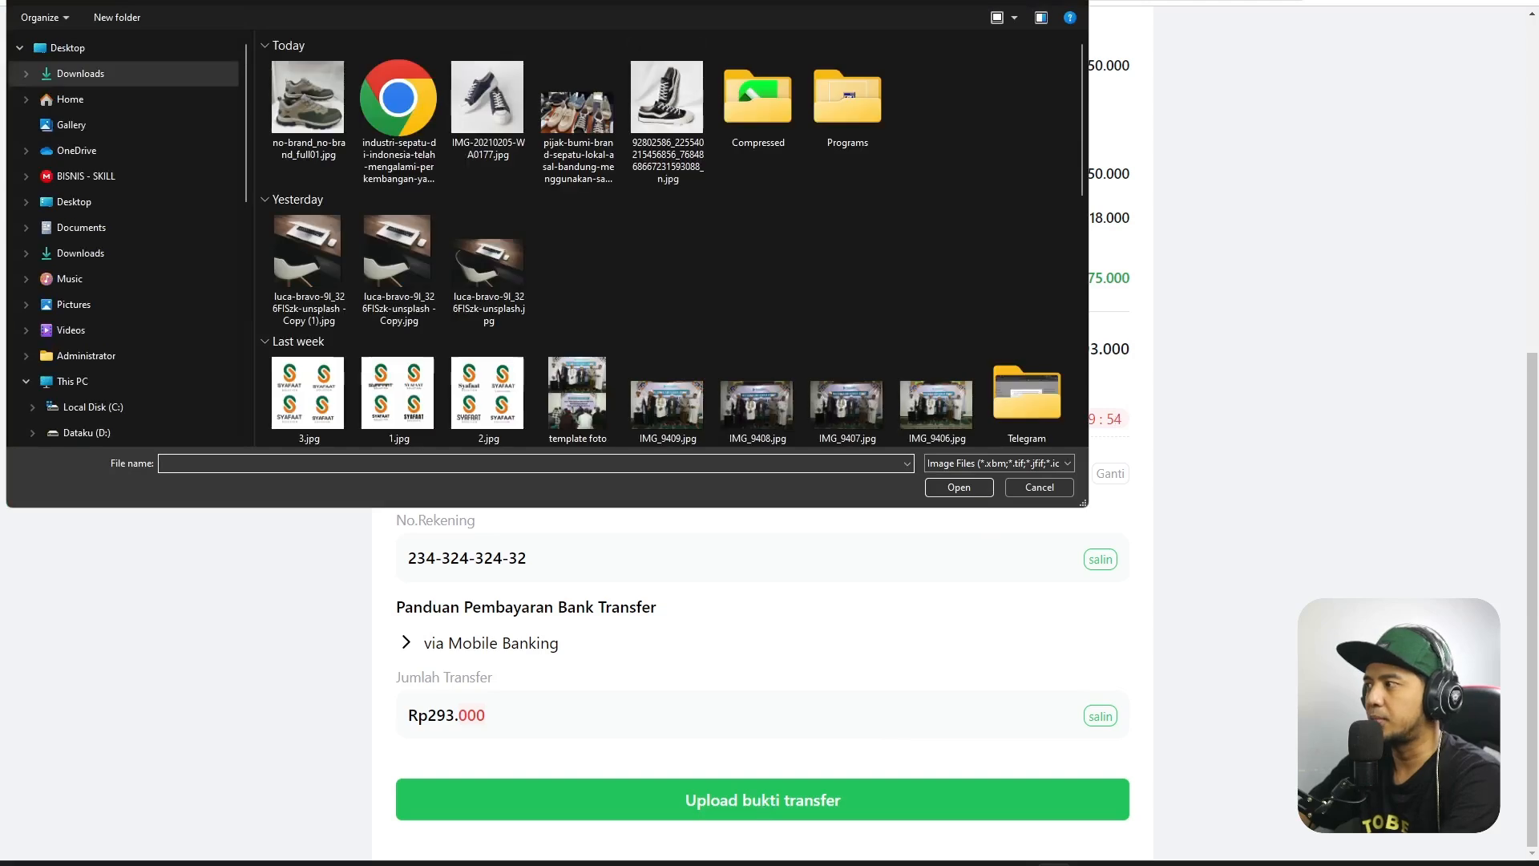
double_click(290, 118)
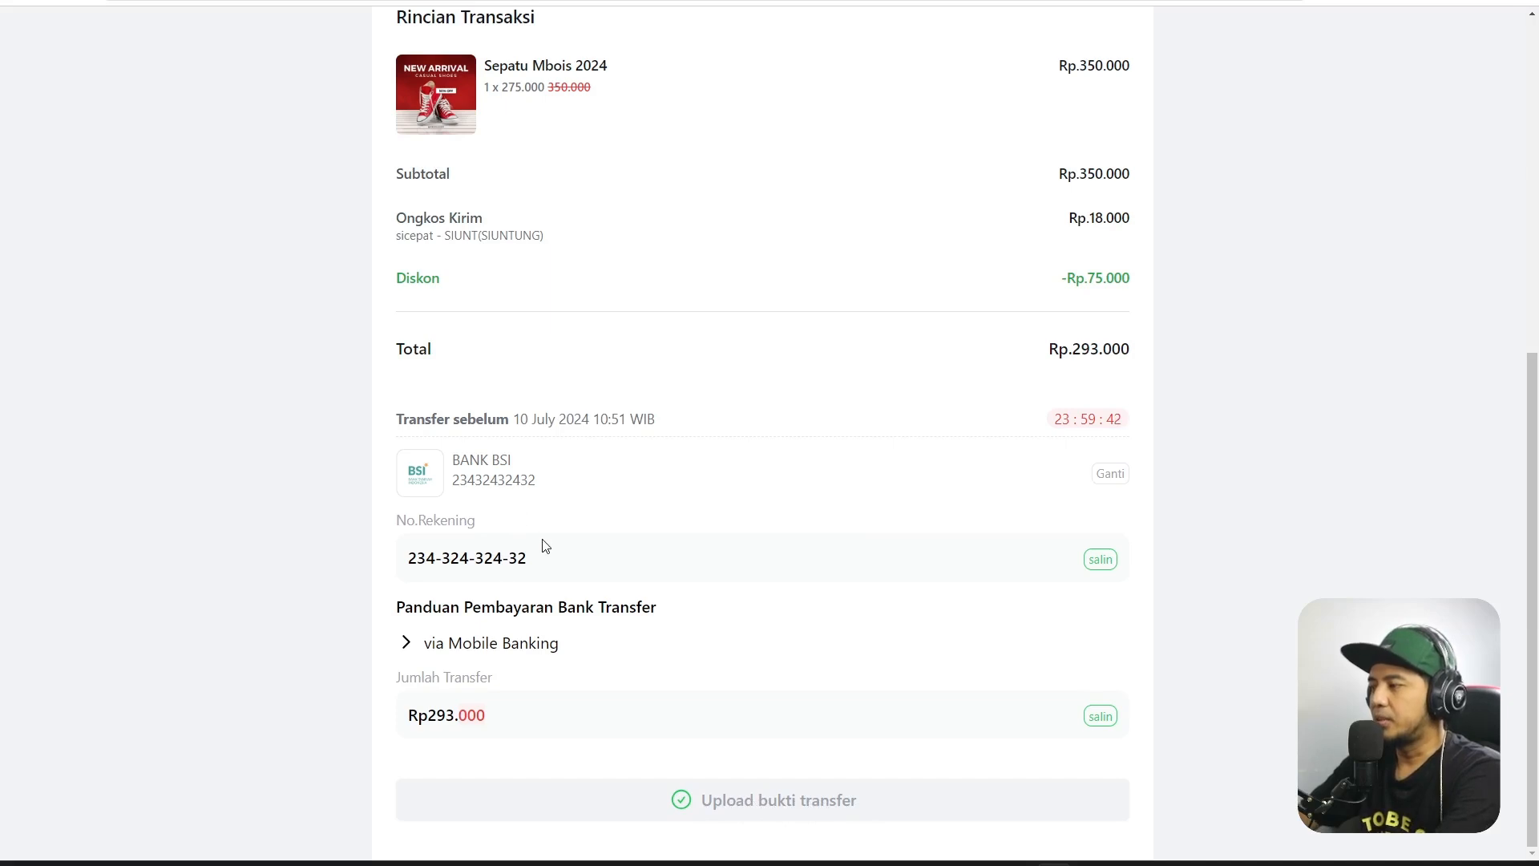
Expand and collapse the 'via Mobile Banking' payment steps.
left_click(462, 645)
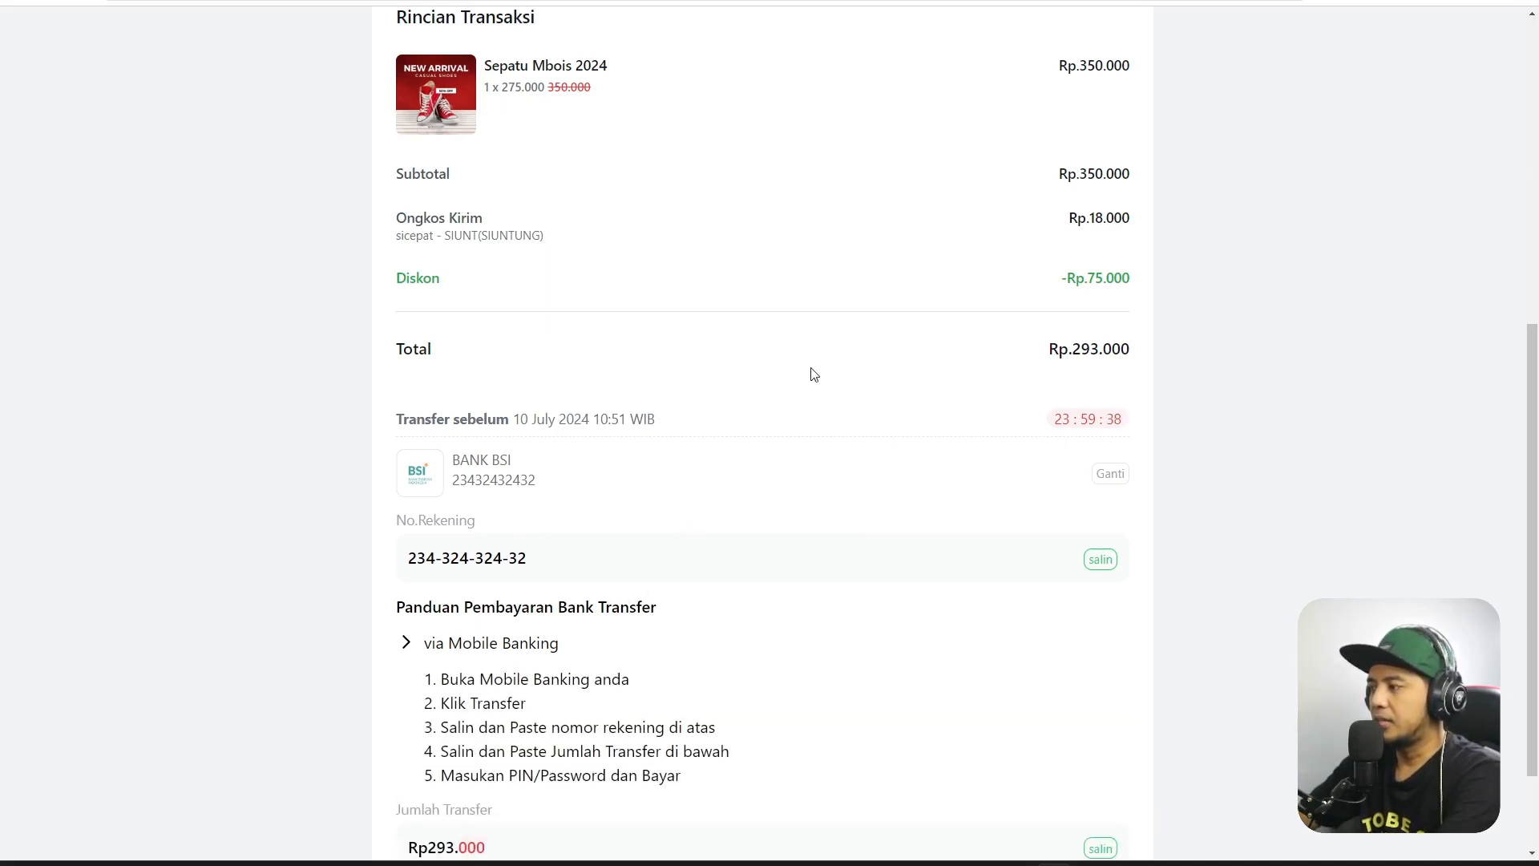
scroll(830, 367, "down", 2)
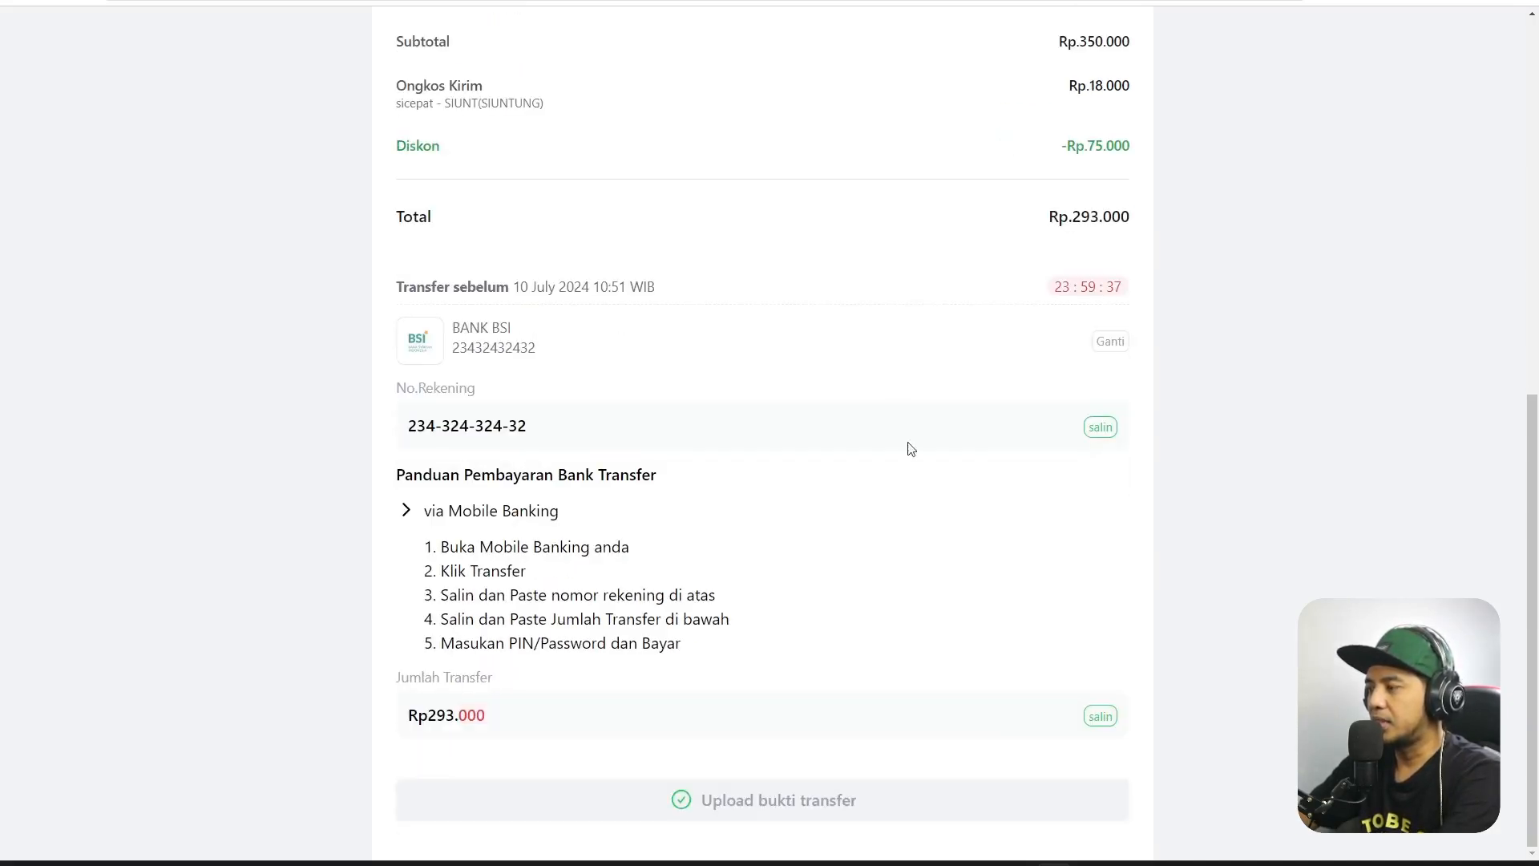
left_click(498, 514)
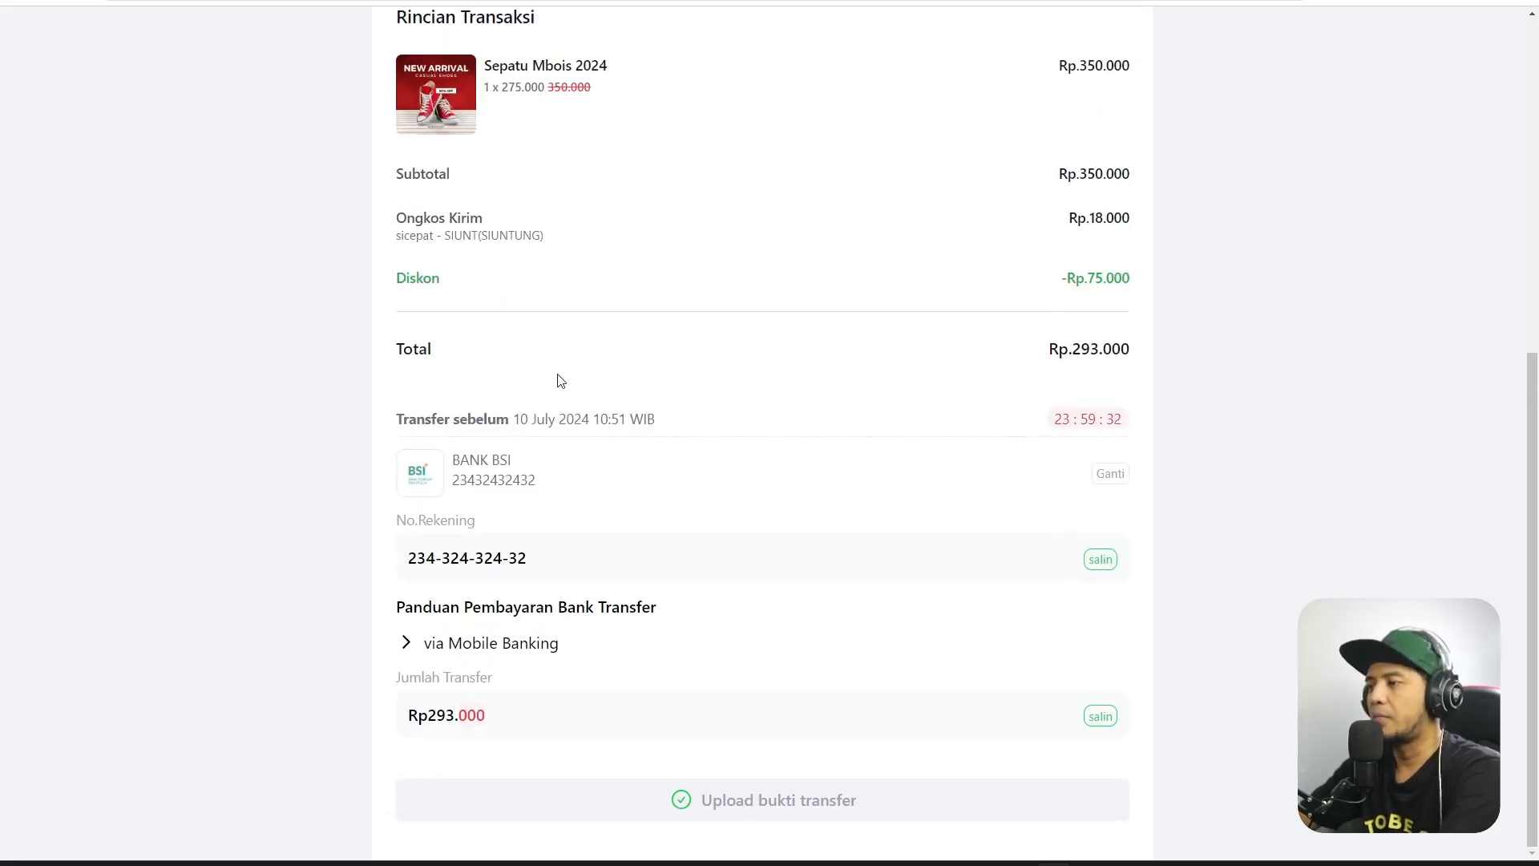
Reload the thank-you page and confirm the BANK BSI Rp293.000 transfer details remain.
left_click(81, 3)
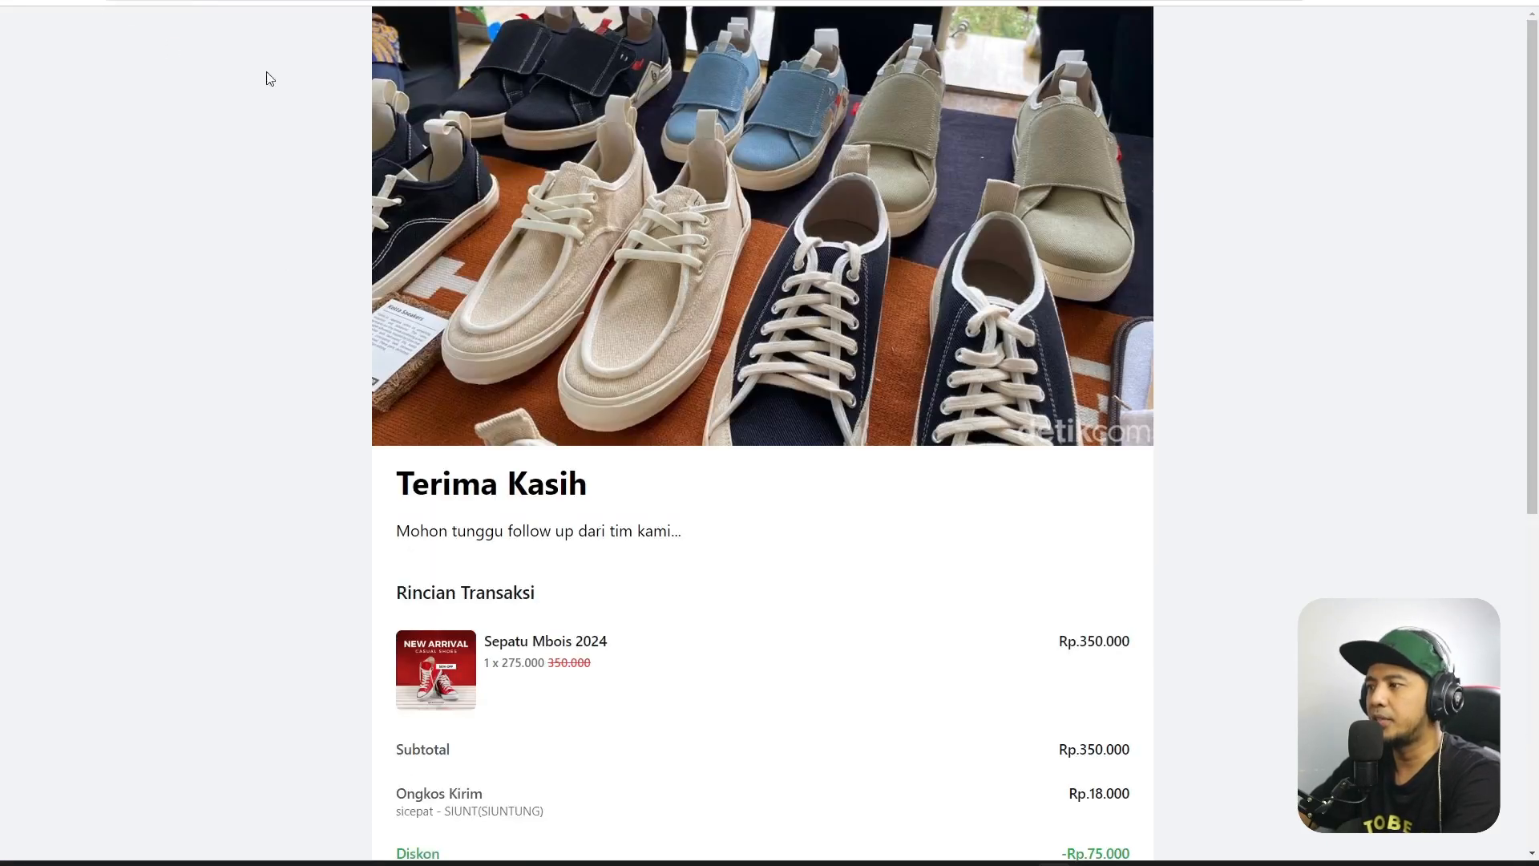
scroll(840, 263, "down", 4)
scroll(849, 289, "down", 3)
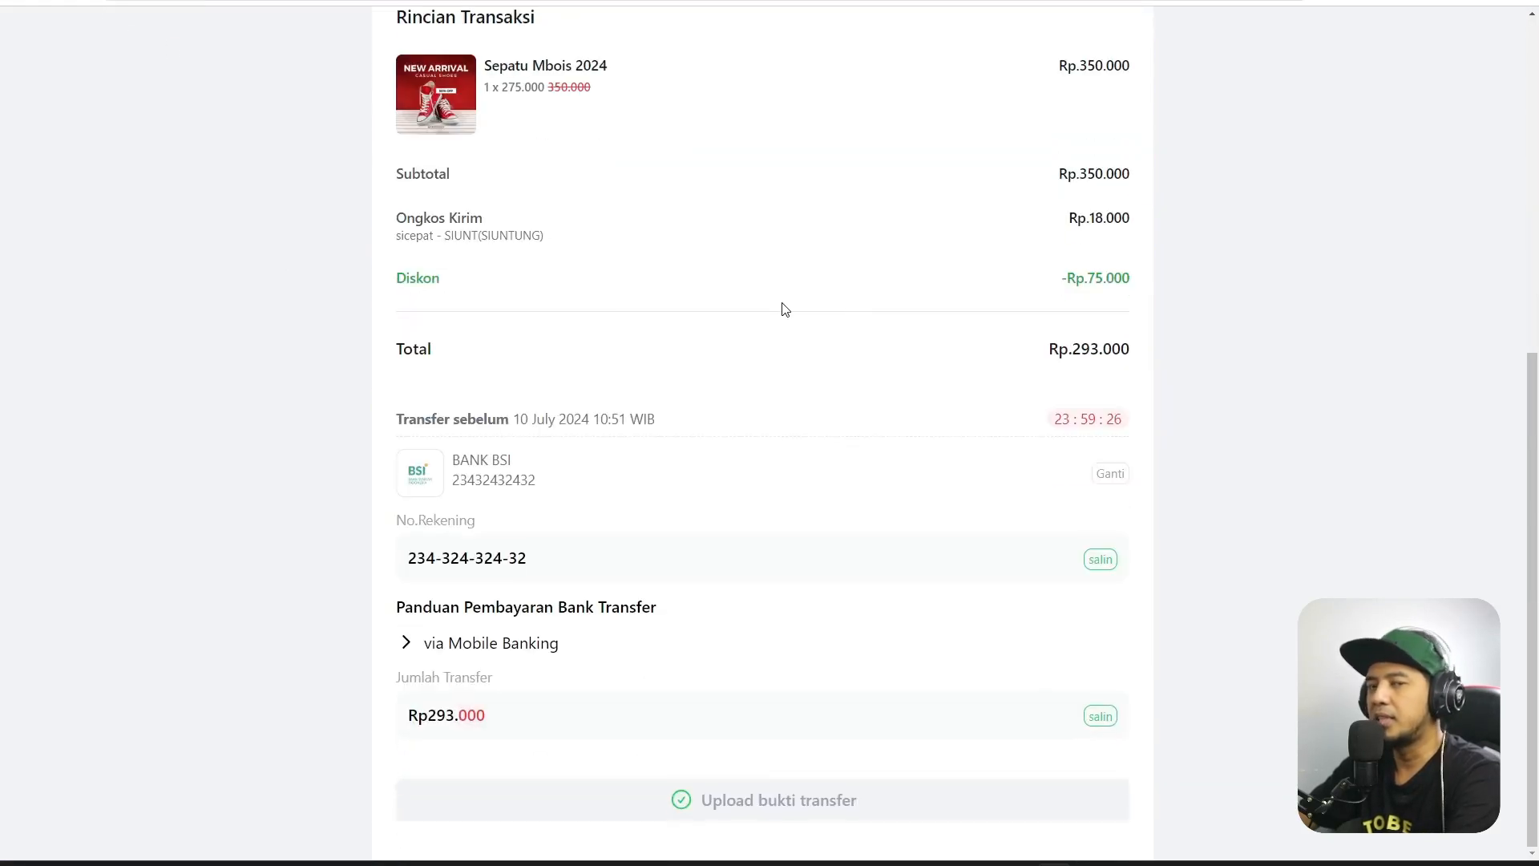